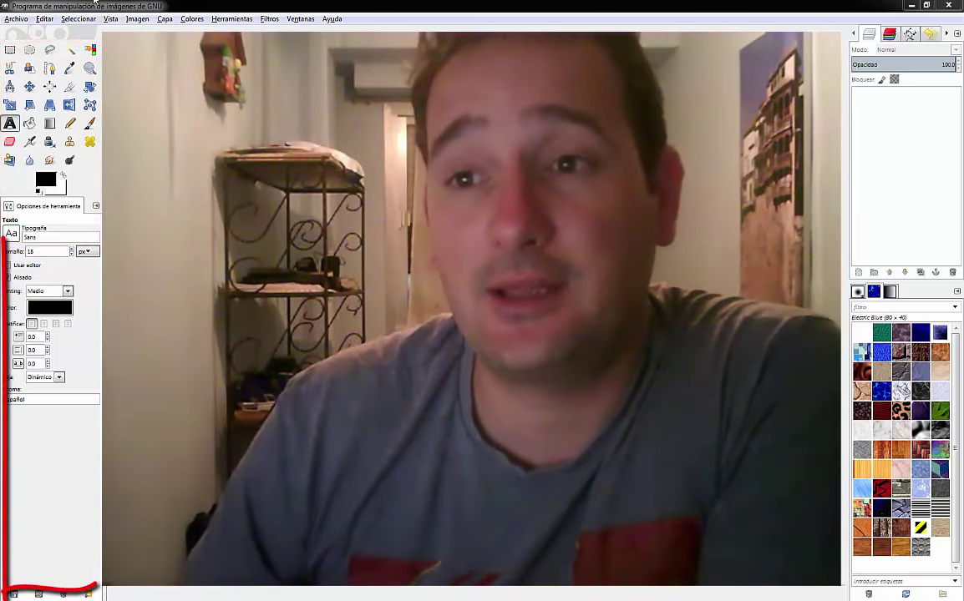
Step: Pick Rectangle Select with R, then switch to the Foreground Select tool
{"action": "key", "text": "r"}
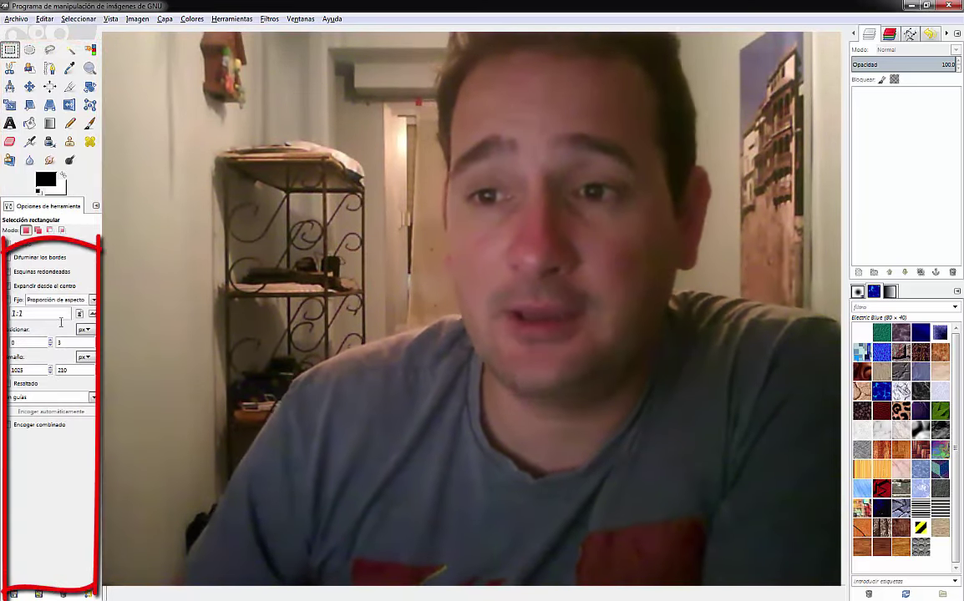
{"action": "left_click", "coordinate": [30, 67]}
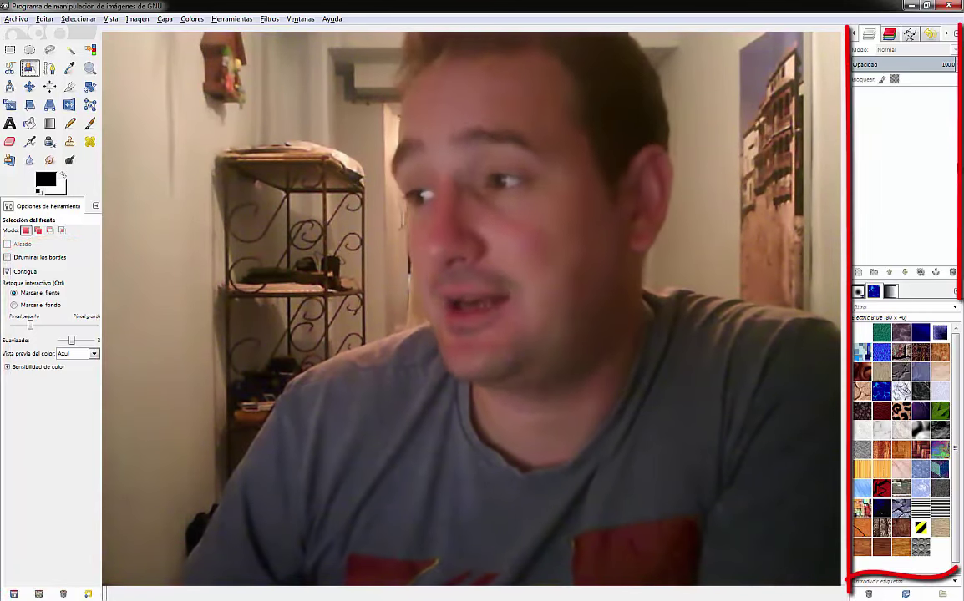
Step: Browse the dock's tabs, including the Channels and Paths panels
{"action": "left_click", "coordinate": [890, 37]}
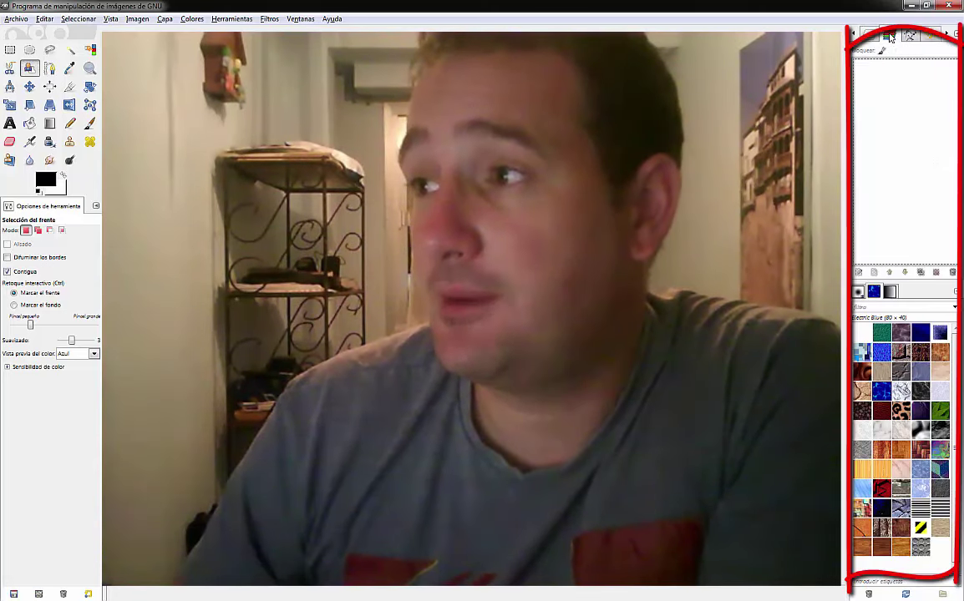
{"action": "left_click", "coordinate": [926, 37]}
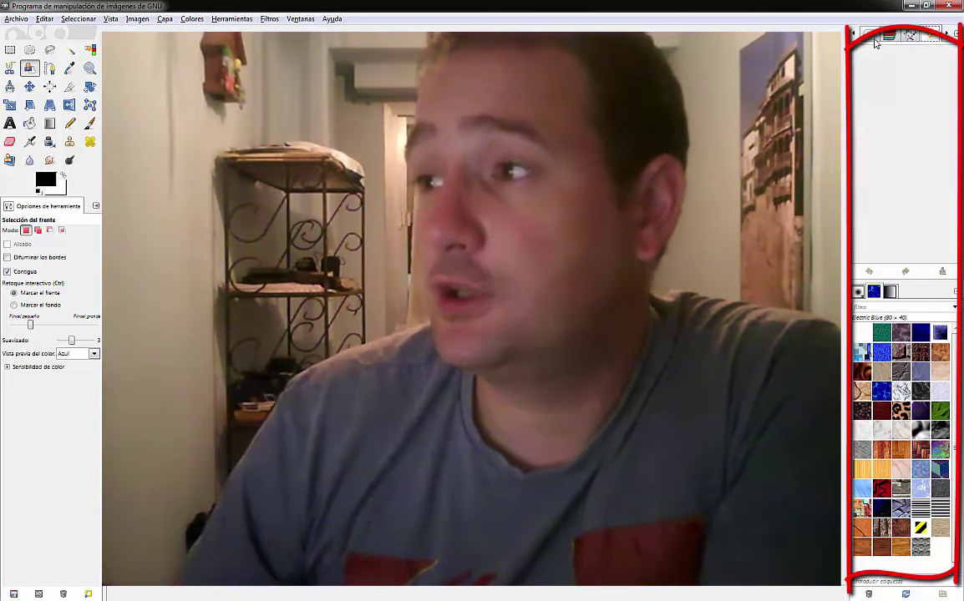
{"action": "left_click", "coordinate": [890, 37]}
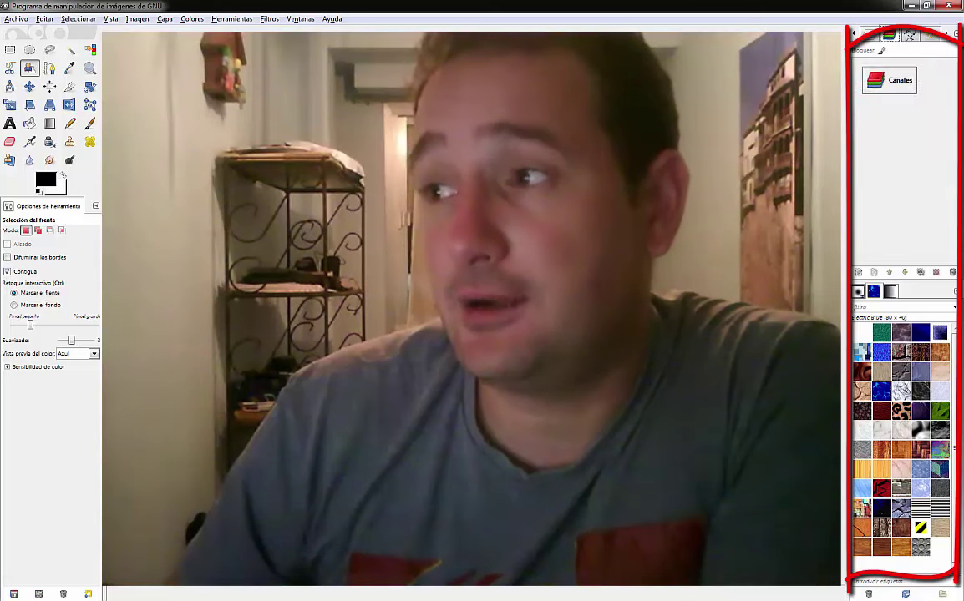
{"action": "left_click", "coordinate": [907, 35]}
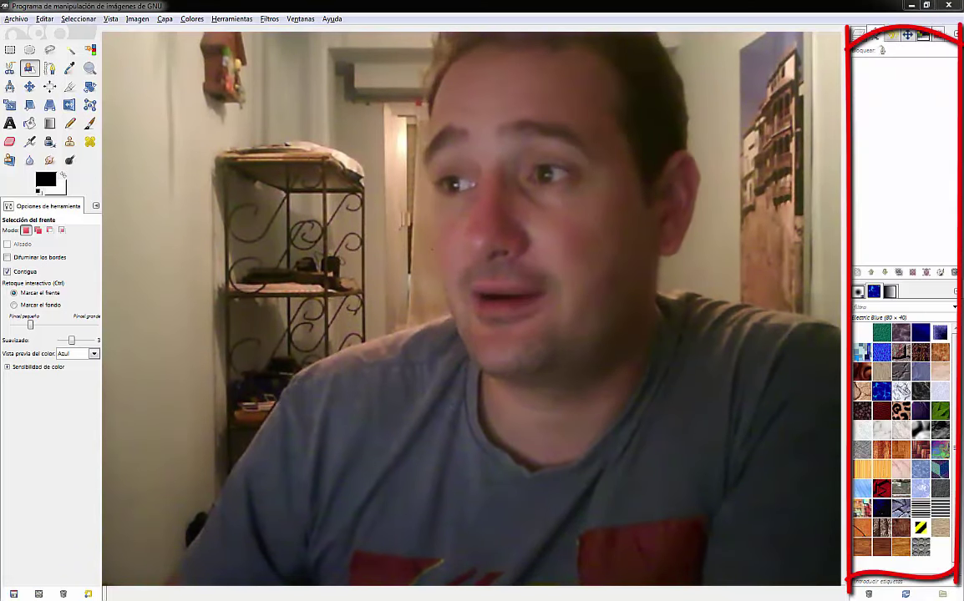
Step: Drag the Channels panel out into a floating window, then back toward the dock
{"action": "mouse_move", "coordinate": [907, 35]}
{"action": "left_mouse_down"}
{"action": "mouse_move", "coordinate": [921, 39]}
{"action": "mouse_move", "coordinate": [911, 37]}
{"action": "left_mouse_up"}
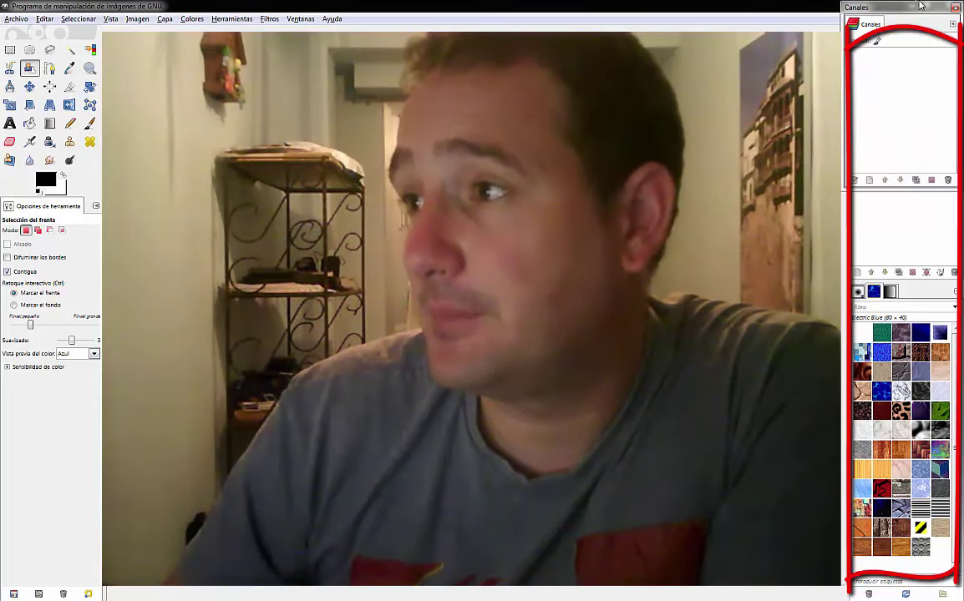
{"action": "left_click_drag", "start_coordinate": [921, 8], "coordinate": [902, 35]}
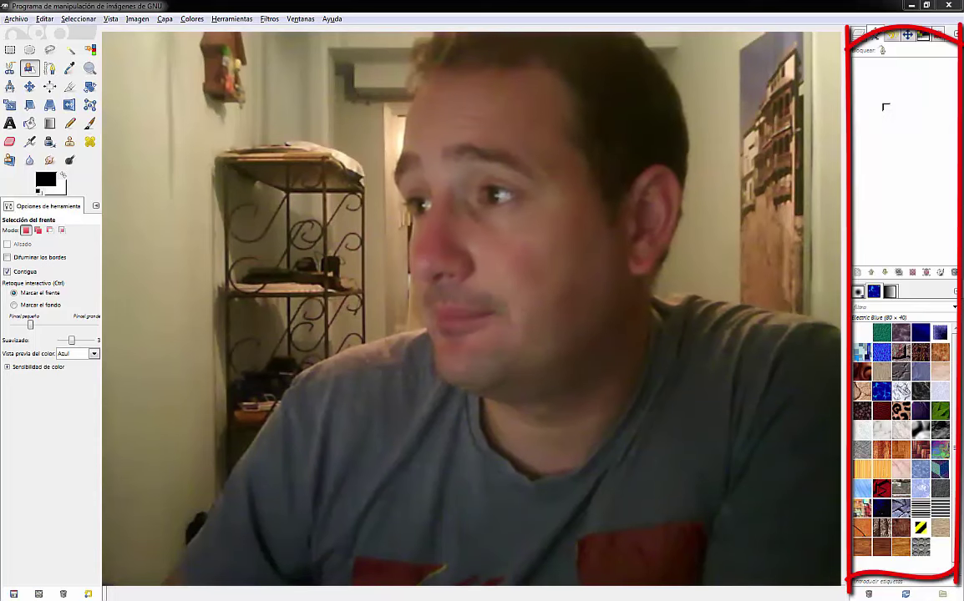
{"action": "left_click_drag", "start_coordinate": [874, 28], "coordinate": [906, 35]}
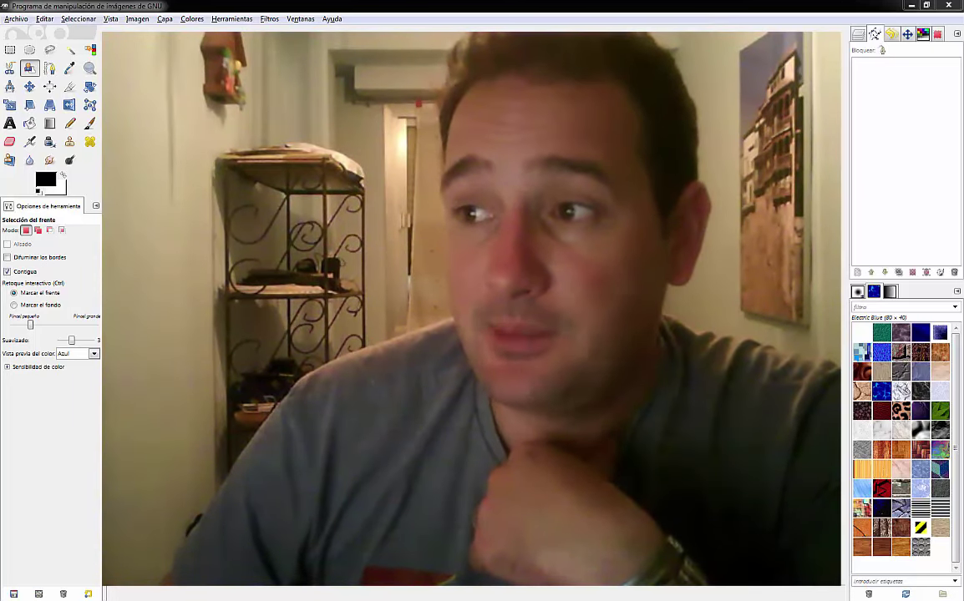
Step: Close the floating Channels window and re-add Channels as a dock tab from the tab menu
{"action": "left_click_drag", "start_coordinate": [593, 112], "coordinate": [885, 107]}
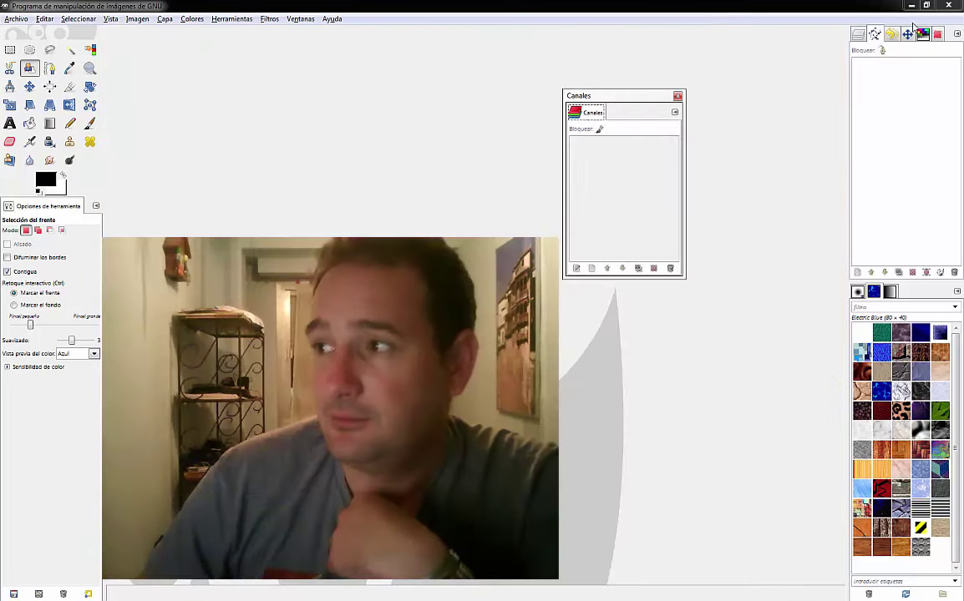
{"action": "left_click_drag", "start_coordinate": [913, 26], "coordinate": [670, 107]}
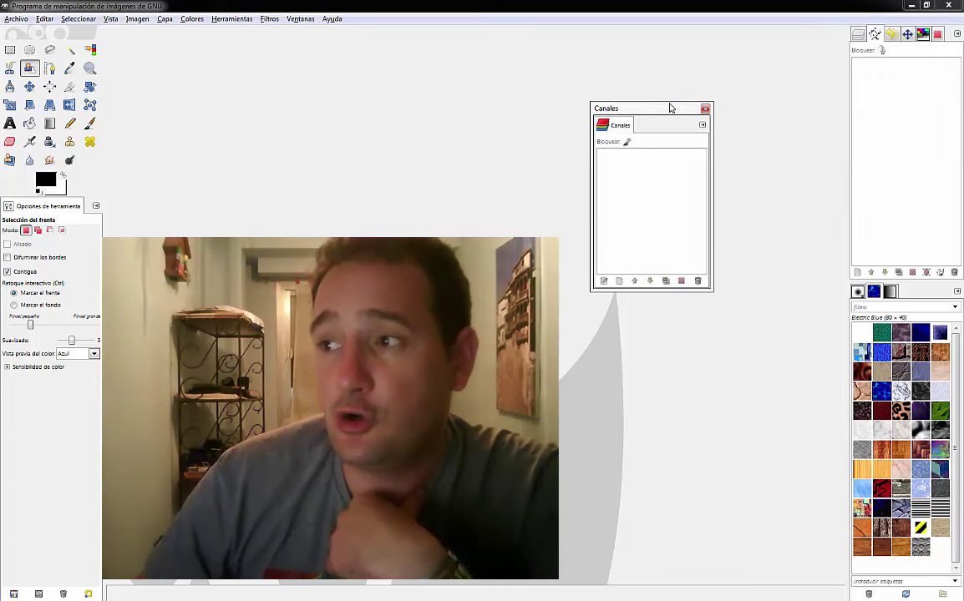
{"action": "left_click", "coordinate": [705, 109]}
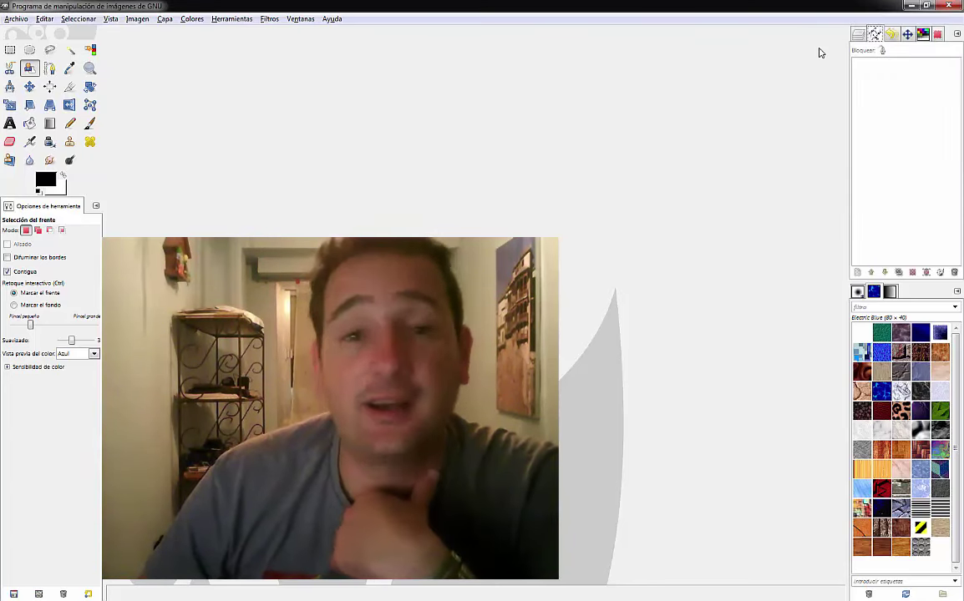
{"action": "left_click", "coordinate": [957, 34]}
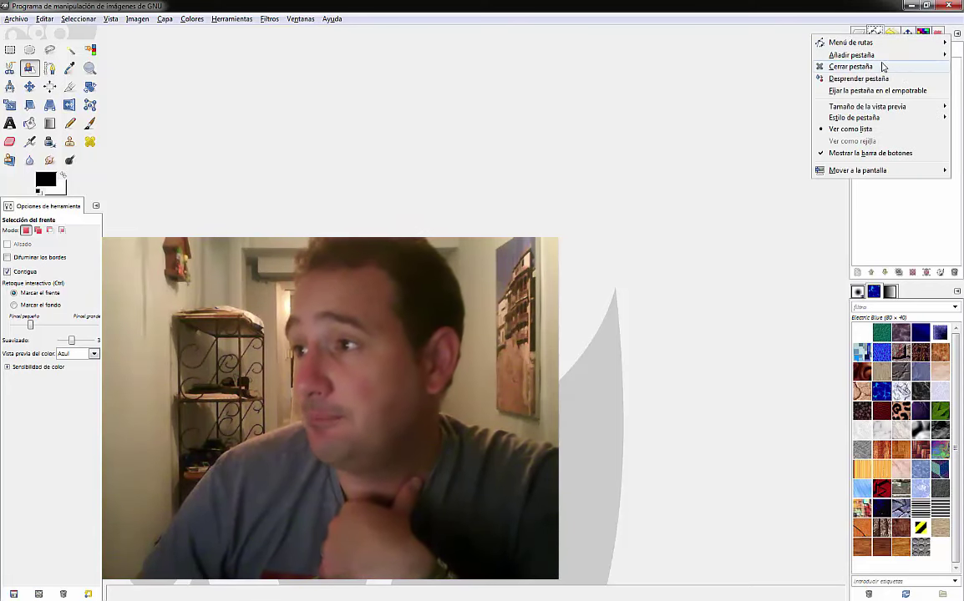
{"action": "mouse_move", "coordinate": [852, 55]}
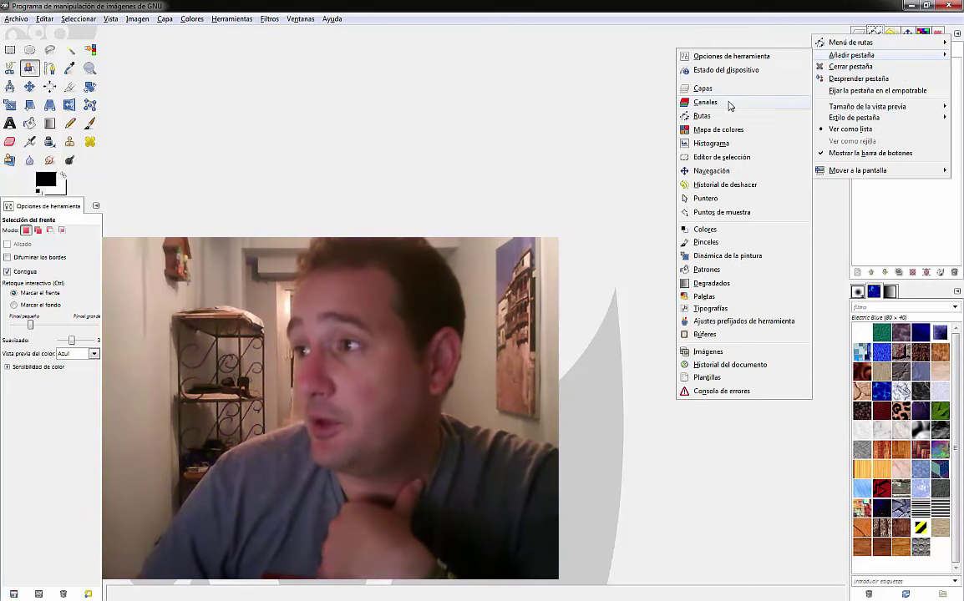
{"action": "left_click", "coordinate": [728, 102]}
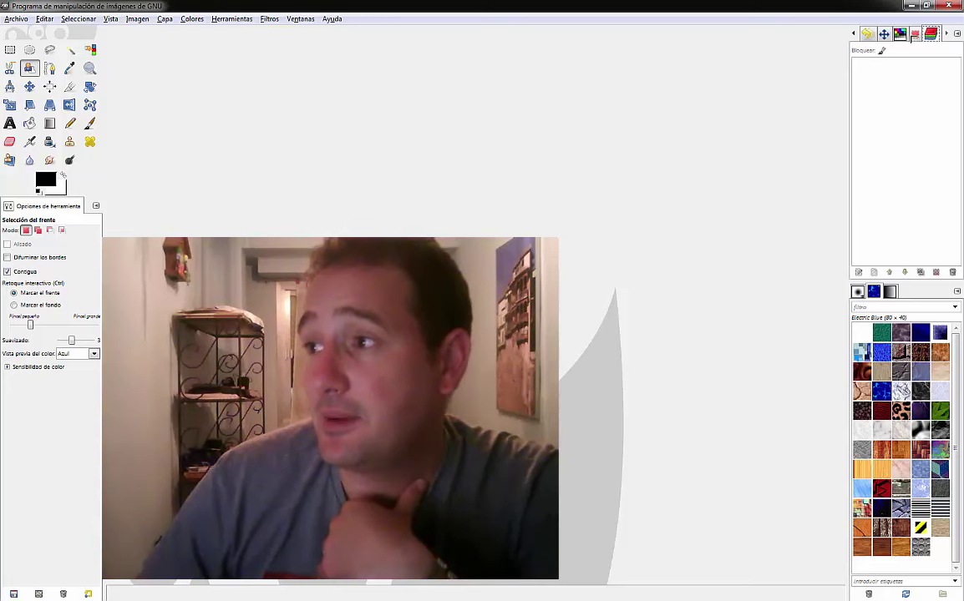
Step: Detach and close Channels again, re-add it as a dock tab, and return to Layers
{"action": "left_click_drag", "start_coordinate": [877, 35], "coordinate": [801, 63]}
{"action": "left_click", "coordinate": [828, 60]}
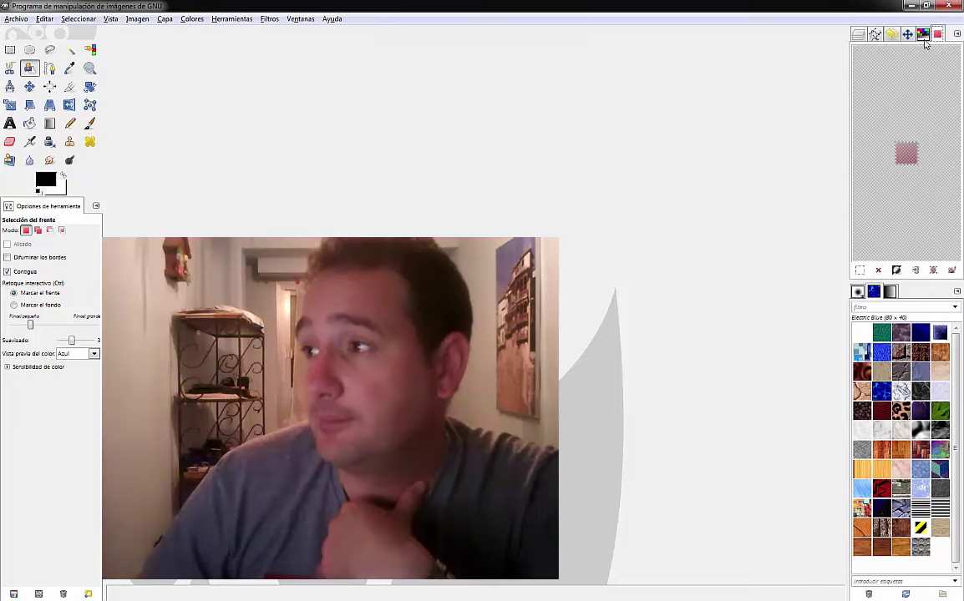
{"action": "left_click", "coordinate": [956, 34]}
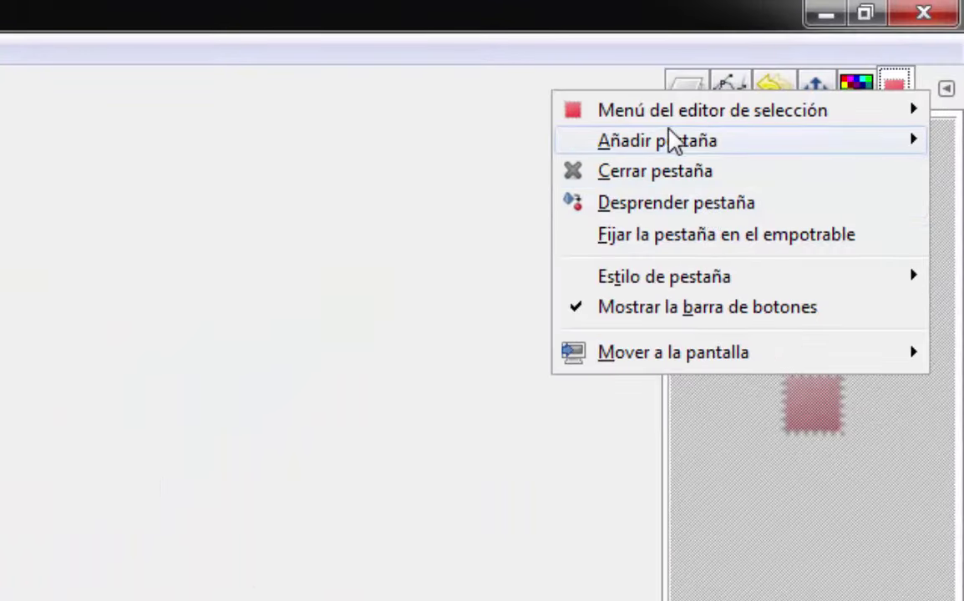
{"action": "mouse_move", "coordinate": [656, 140]}
{"action": "left_click", "coordinate": [380, 266]}
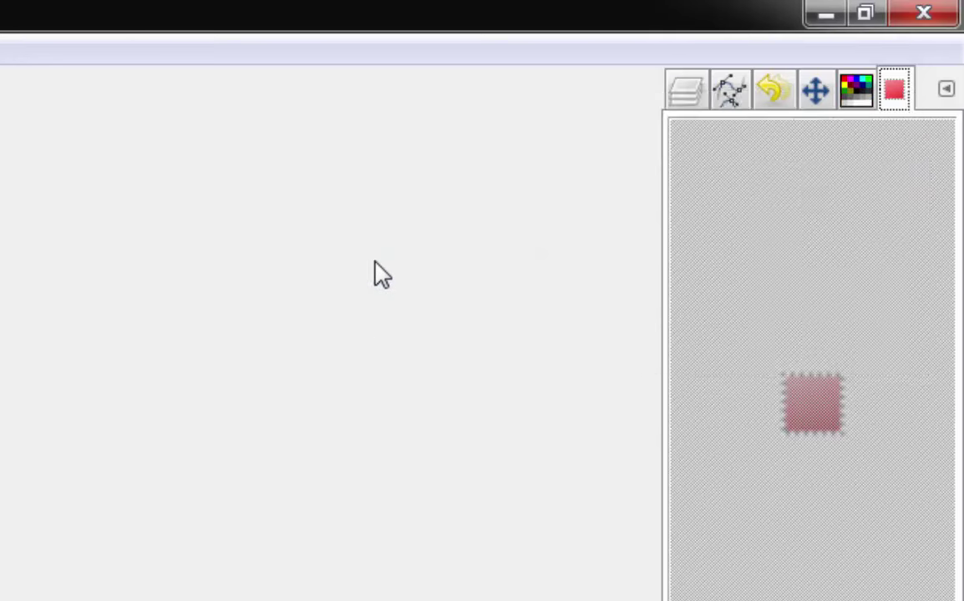
{"action": "left_click", "coordinate": [709, 93]}
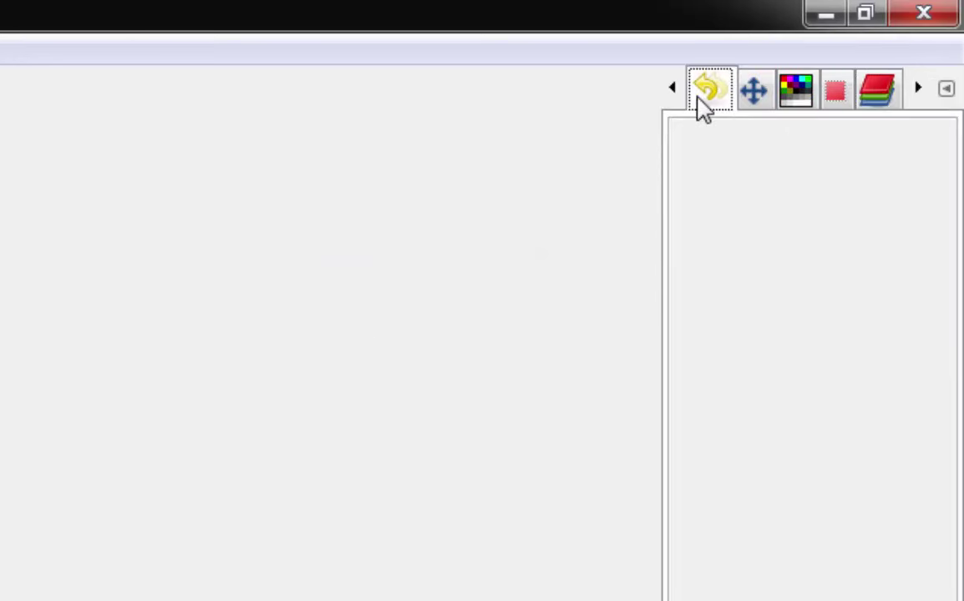
{"action": "double_click", "coordinate": [673, 89]}
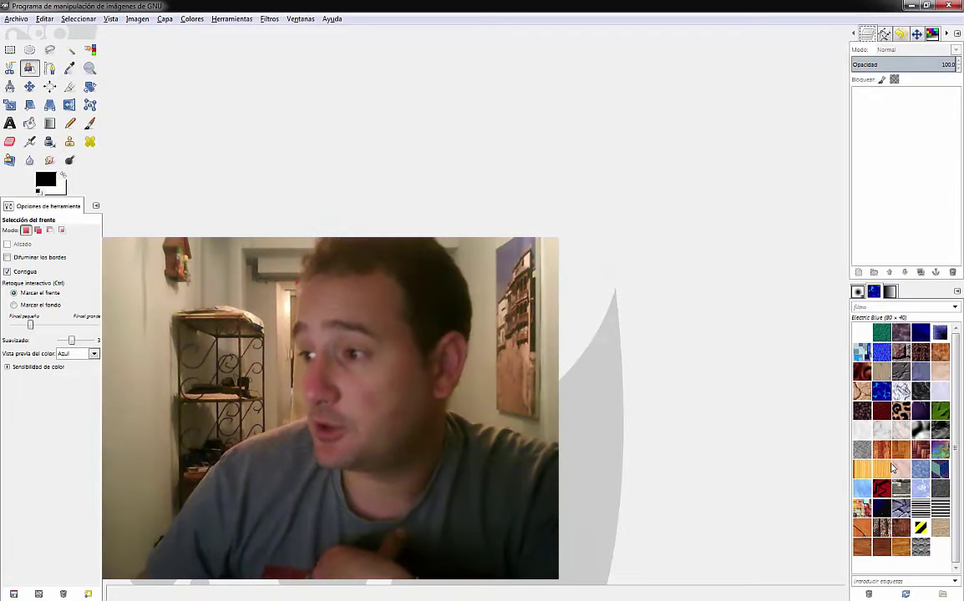
{"action": "left_click", "coordinate": [858, 292]}
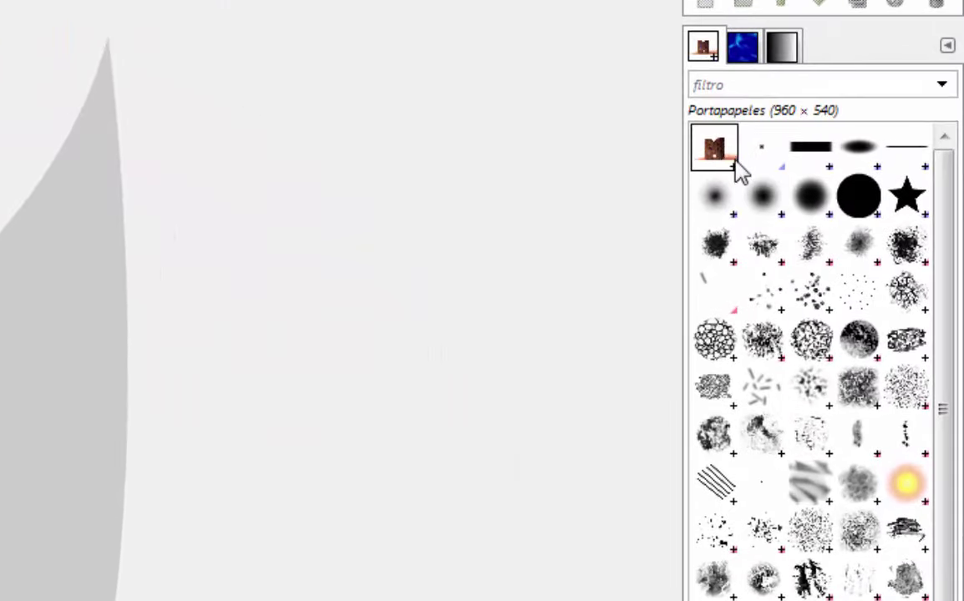
{"action": "left_click", "coordinate": [745, 55]}
{"action": "left_click", "coordinate": [789, 52]}
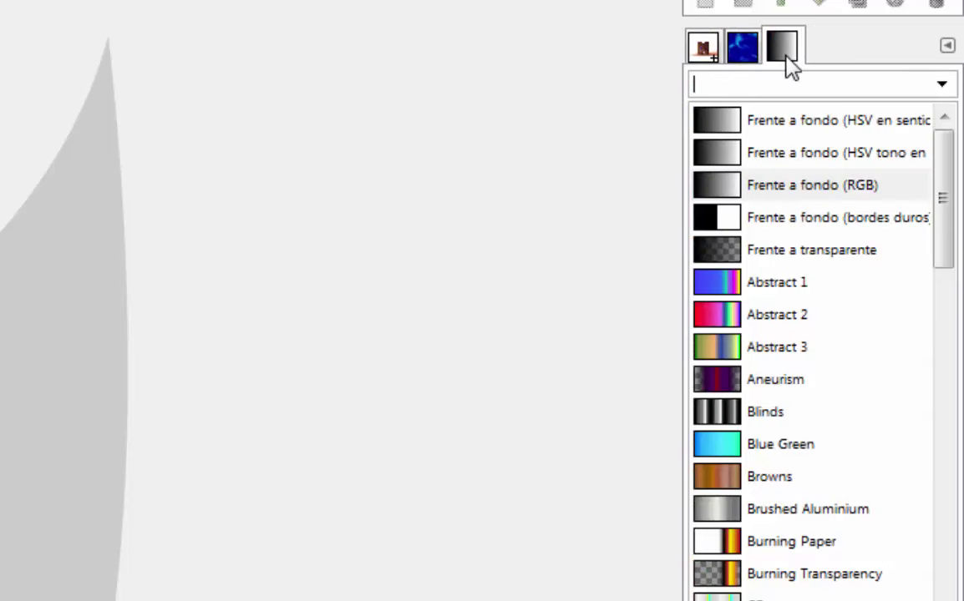
{"action": "left_click", "coordinate": [750, 59]}
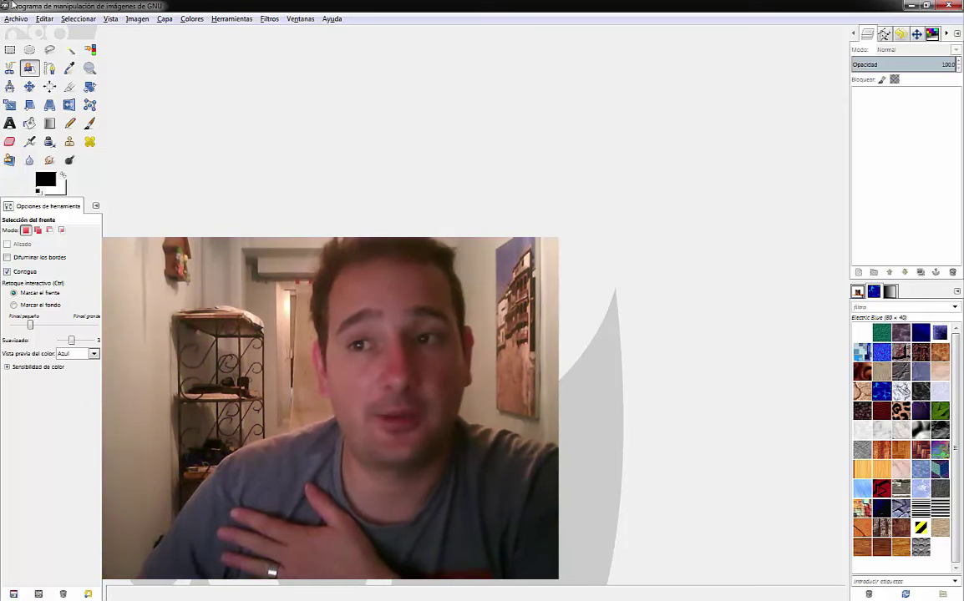
Step: Open the Archivo > Nuevo dialog showing the default 1024 × 768 size
{"action": "left_click", "coordinate": [16, 20]}
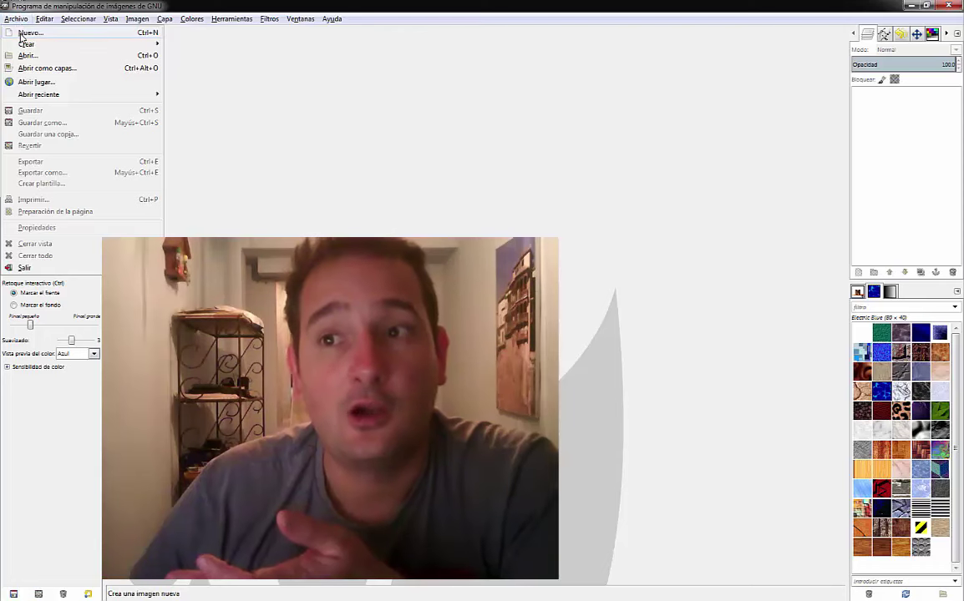
{"action": "left_click", "coordinate": [30, 32]}
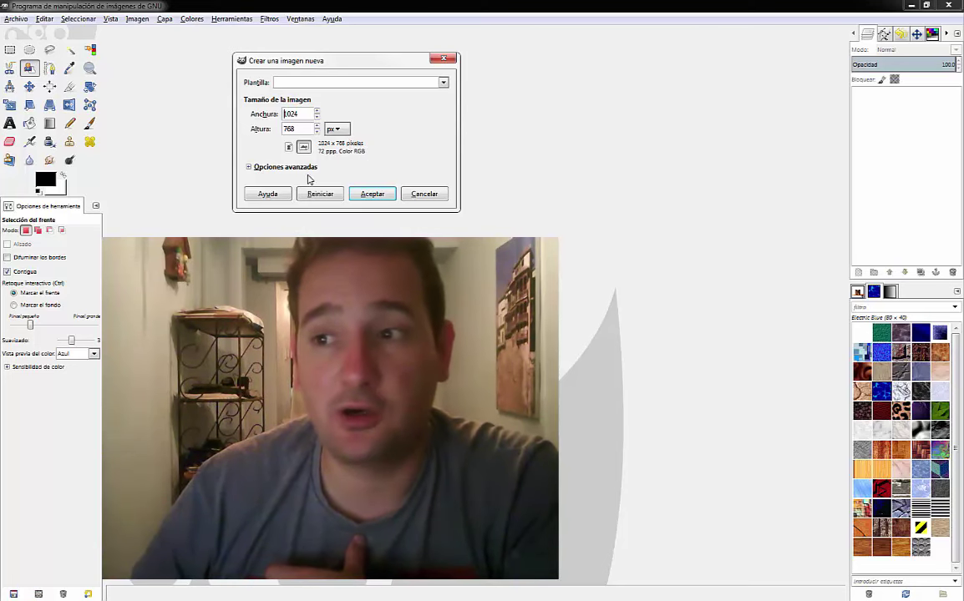
Step: Expand Opciones avanzadas to show 72 ppi, RGB and background fill, then focus Anchura
{"action": "left_click", "coordinate": [249, 168]}
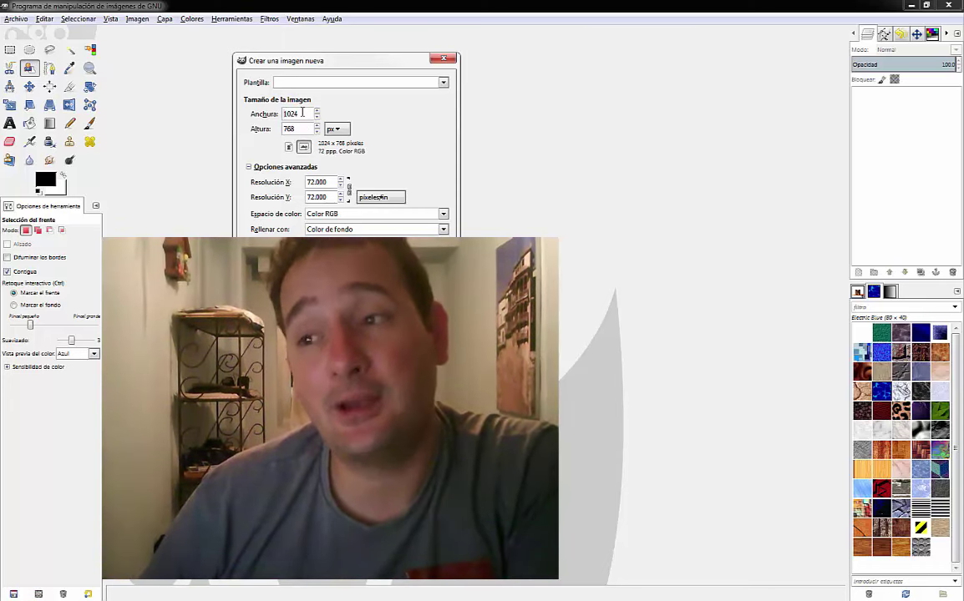
{"action": "left_click", "coordinate": [302, 114]}
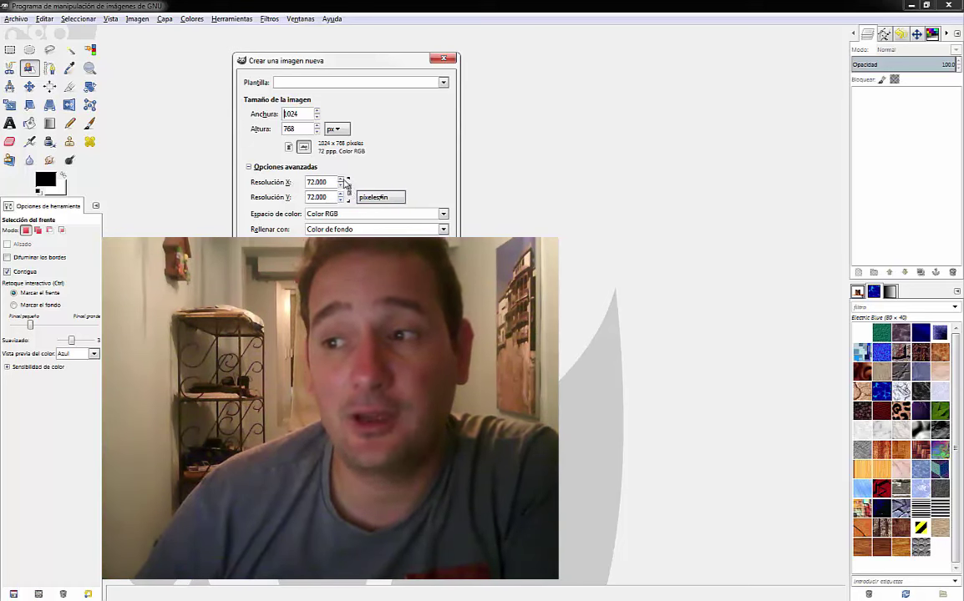
Step: Adjust the horizontal and vertical resolution to 74 with the spin arrows
{"action": "left_click", "coordinate": [340, 179]}
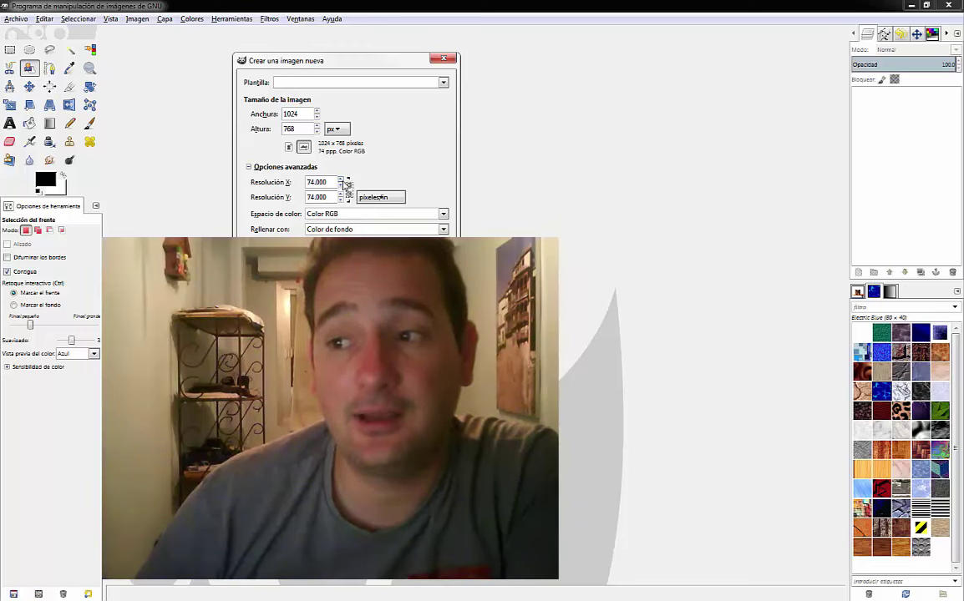
{"action": "left_click", "coordinate": [341, 179]}
{"action": "left_click", "coordinate": [340, 185]}
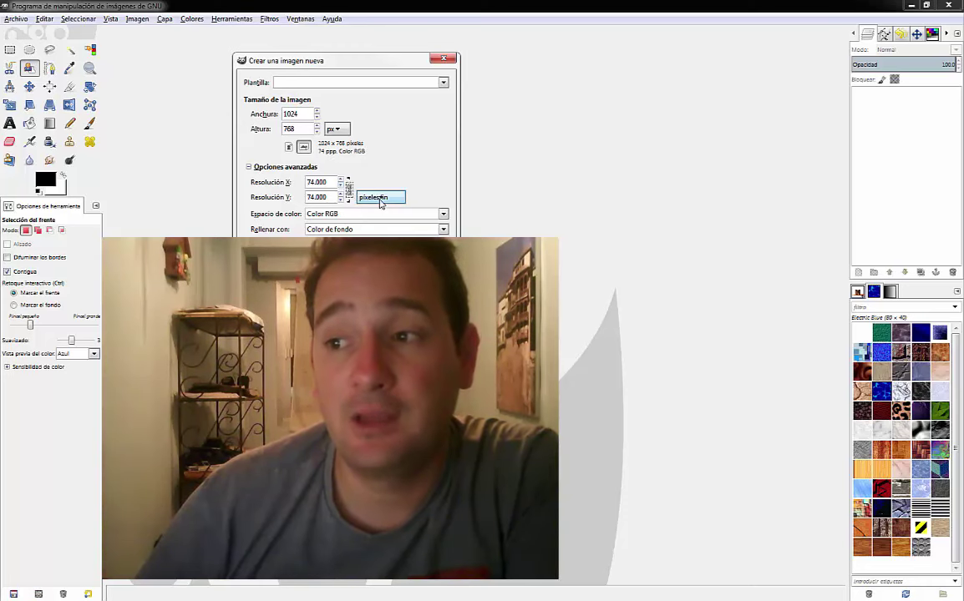
Step: Try pixels/mm and pixels/cm as resolution units, then settle on pixels/in
{"action": "left_click", "coordinate": [380, 198]}
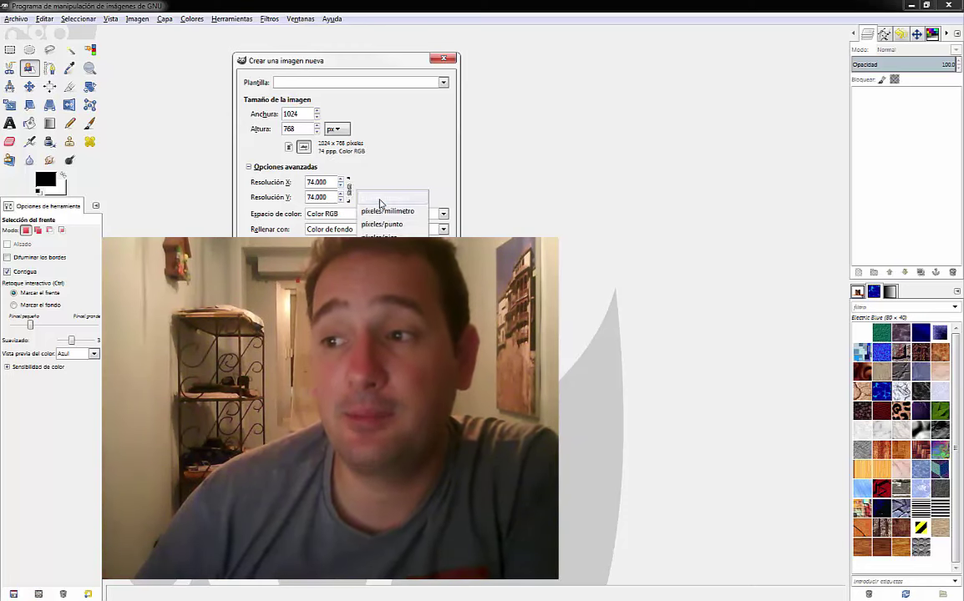
{"action": "left_click", "coordinate": [382, 153]}
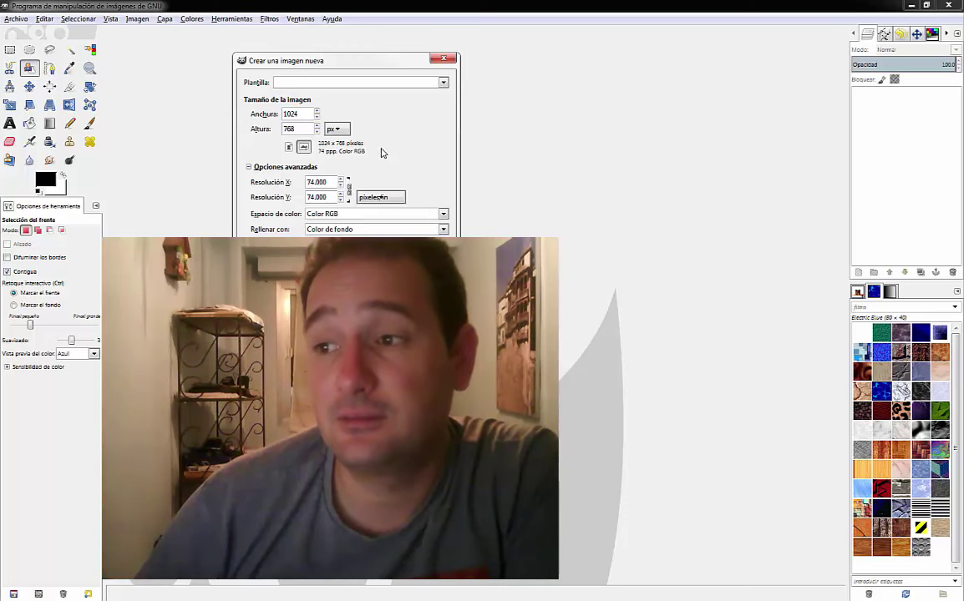
{"action": "left_click", "coordinate": [389, 201]}
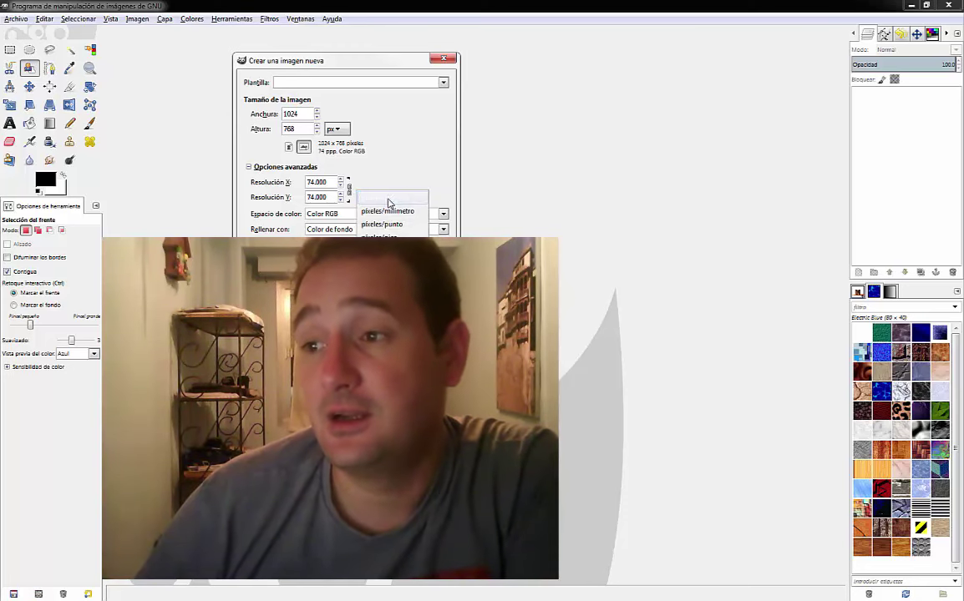
{"action": "left_click", "coordinate": [388, 212]}
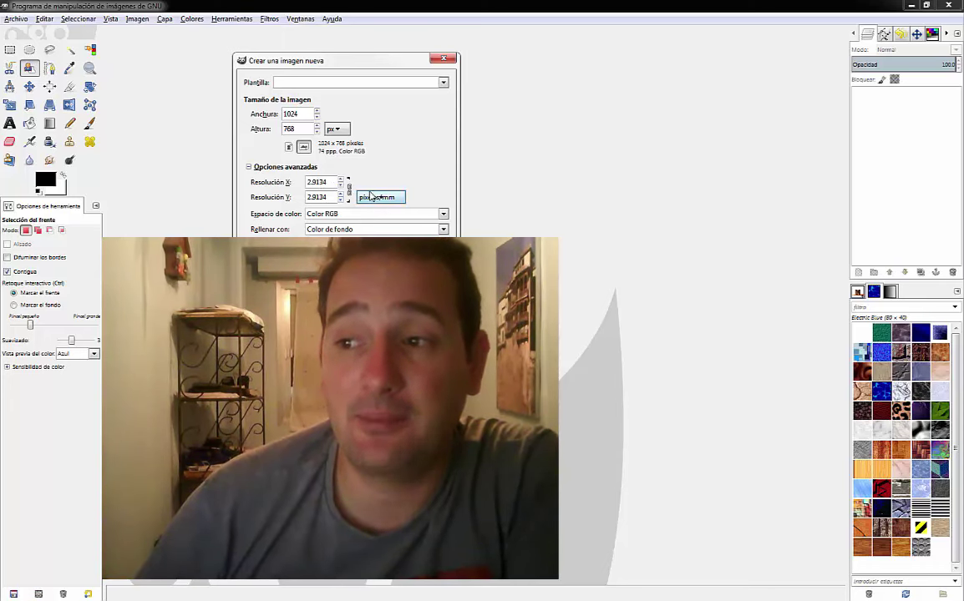
{"action": "left_click", "coordinate": [375, 198]}
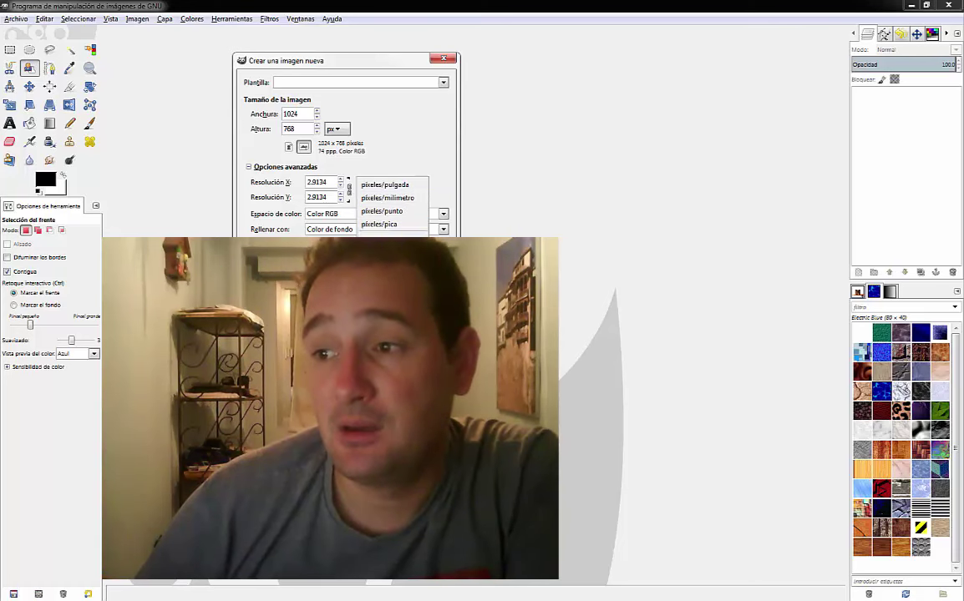
{"action": "left_click", "coordinate": [381, 198]}
{"action": "left_click", "coordinate": [365, 201]}
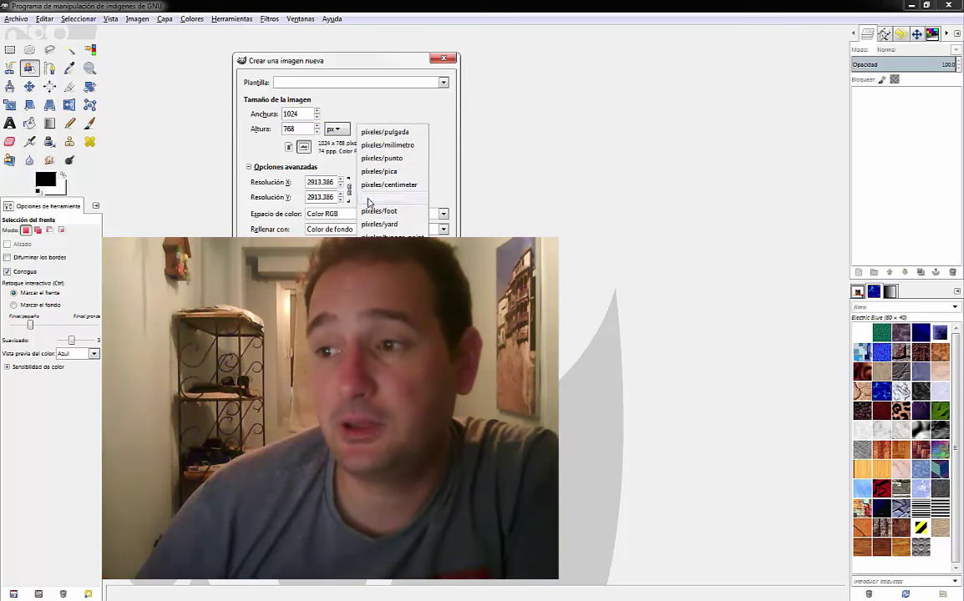
{"action": "left_click", "coordinate": [392, 185]}
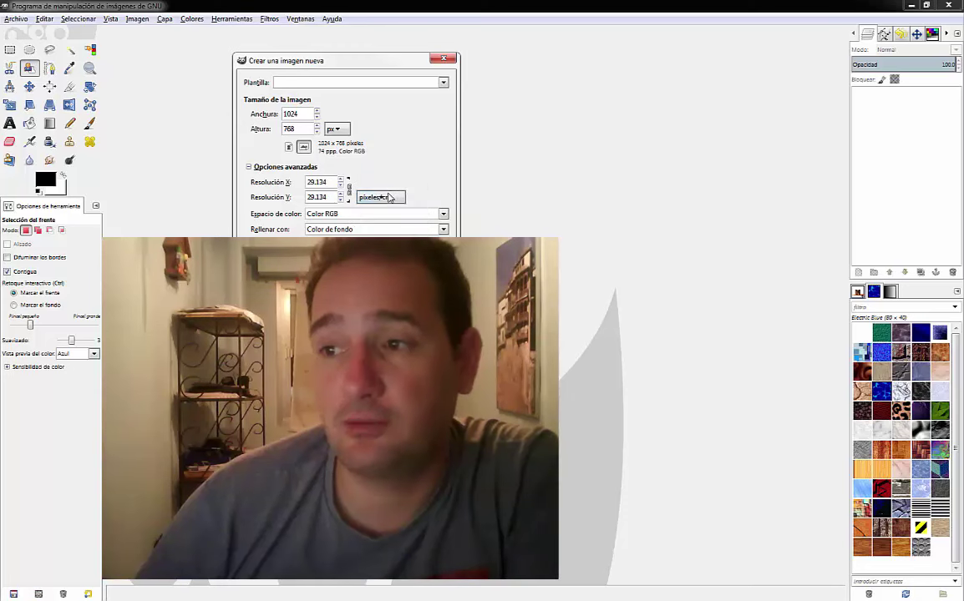
{"action": "left_click", "coordinate": [390, 197]}
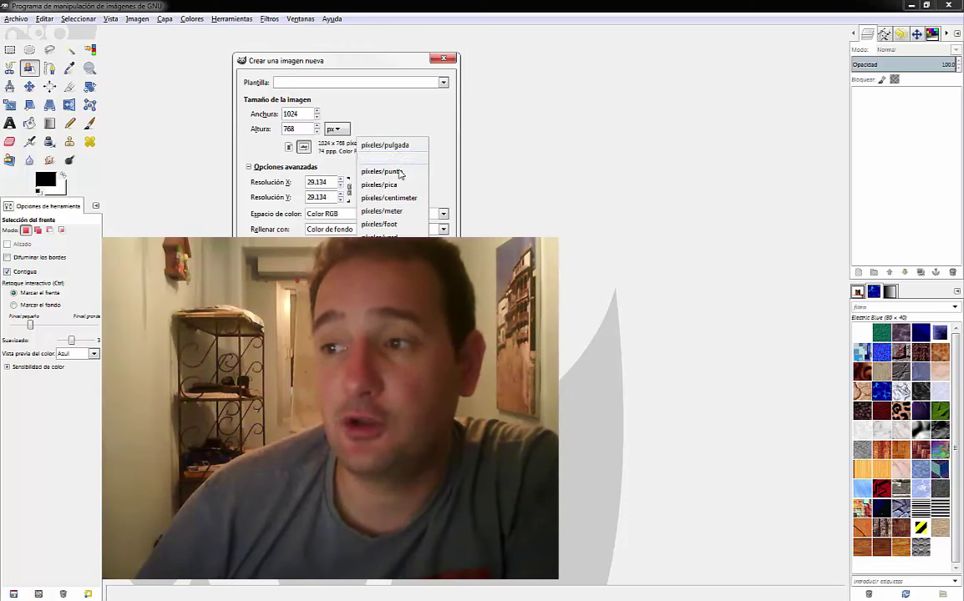
{"action": "left_click", "coordinate": [393, 150]}
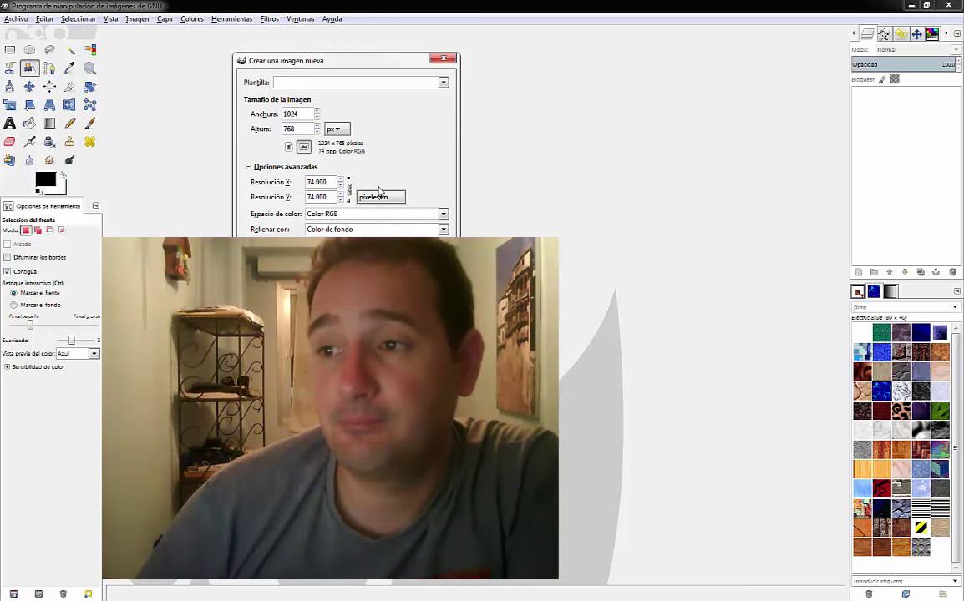
Step: Keep RGB colour space and background-colour fill, then click into the Comment box
{"action": "left_click", "coordinate": [351, 214]}
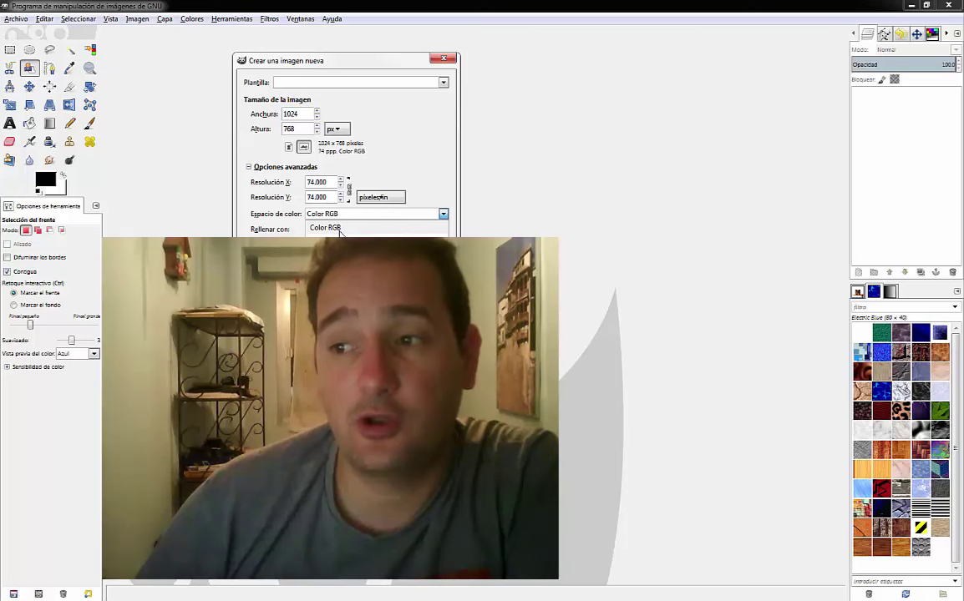
{"action": "left_click", "coordinate": [336, 228]}
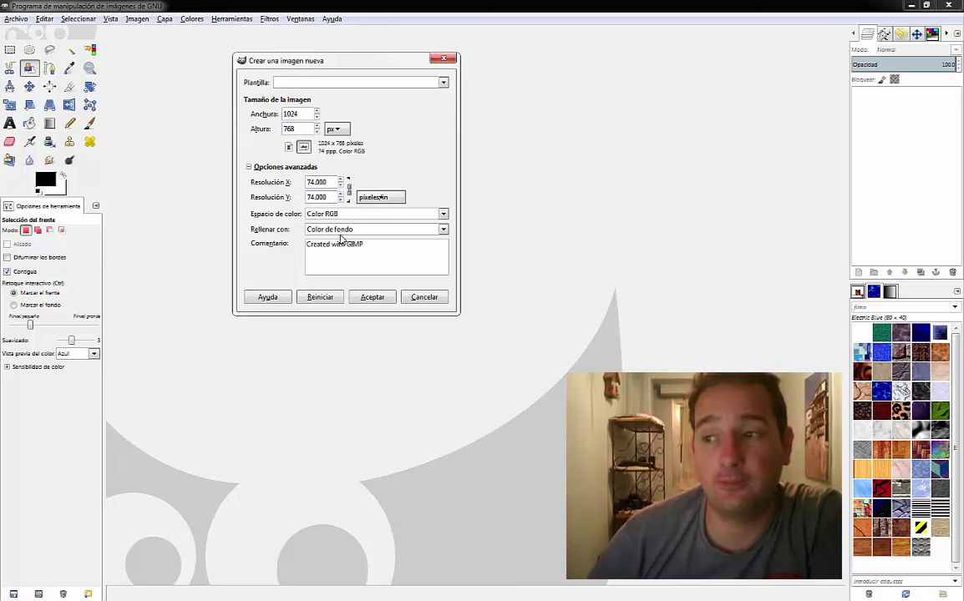
{"action": "left_click", "coordinate": [343, 233]}
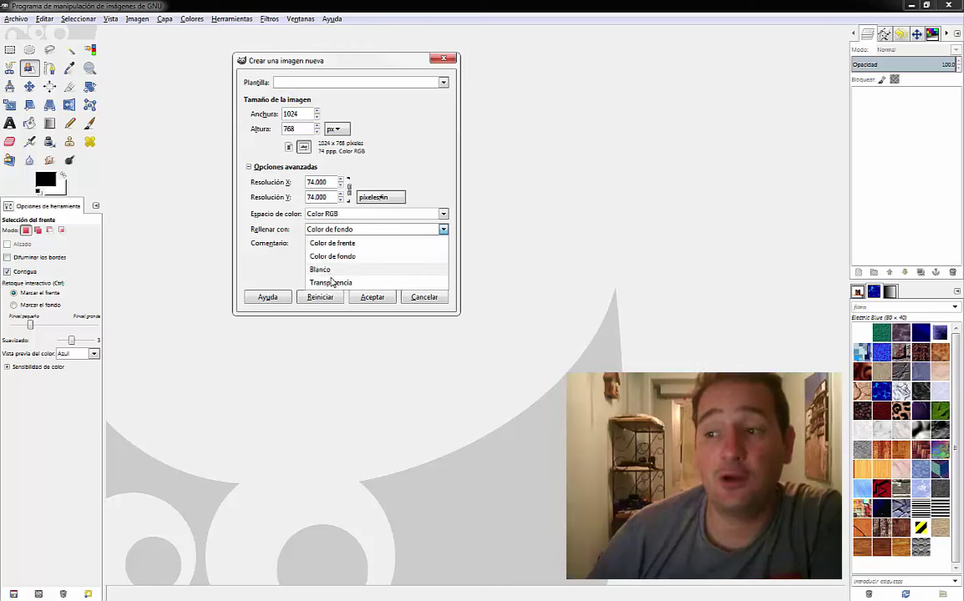
{"action": "left_click", "coordinate": [435, 231]}
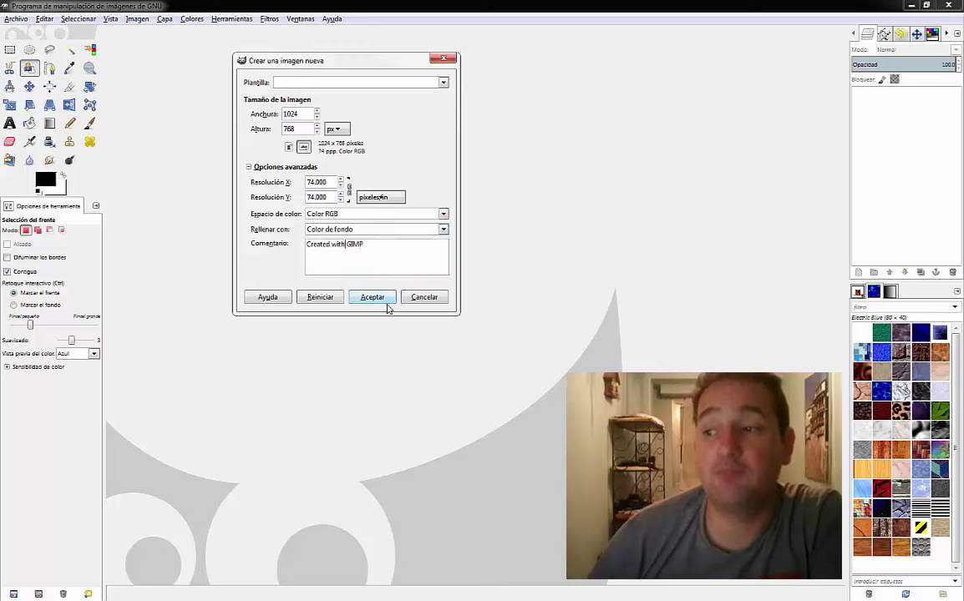
{"action": "left_click", "coordinate": [405, 256]}
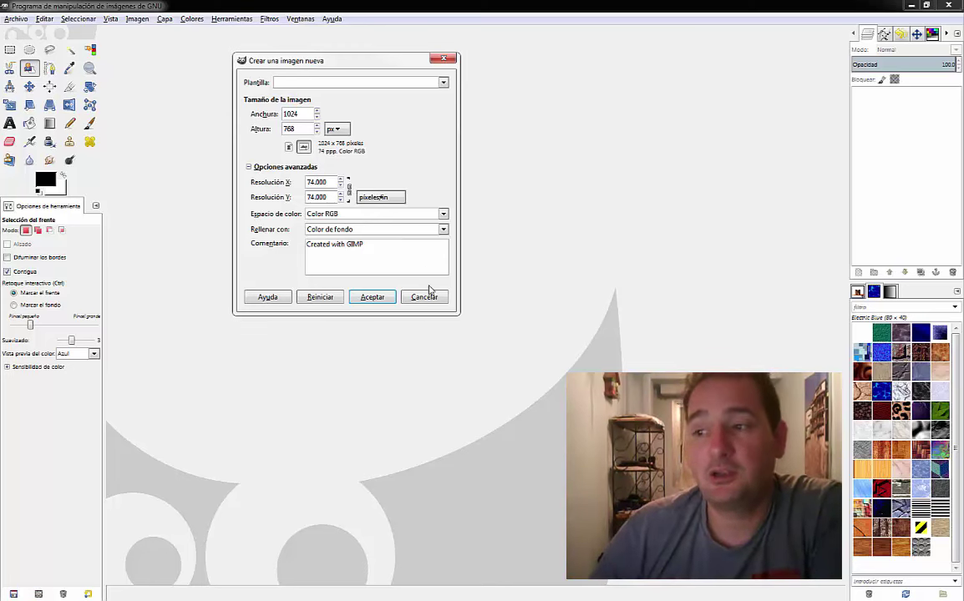
Step: Cancel the dialog, then create a blank 1024 × 768 image via Archivo > Nuevo
{"action": "left_click", "coordinate": [437, 304]}
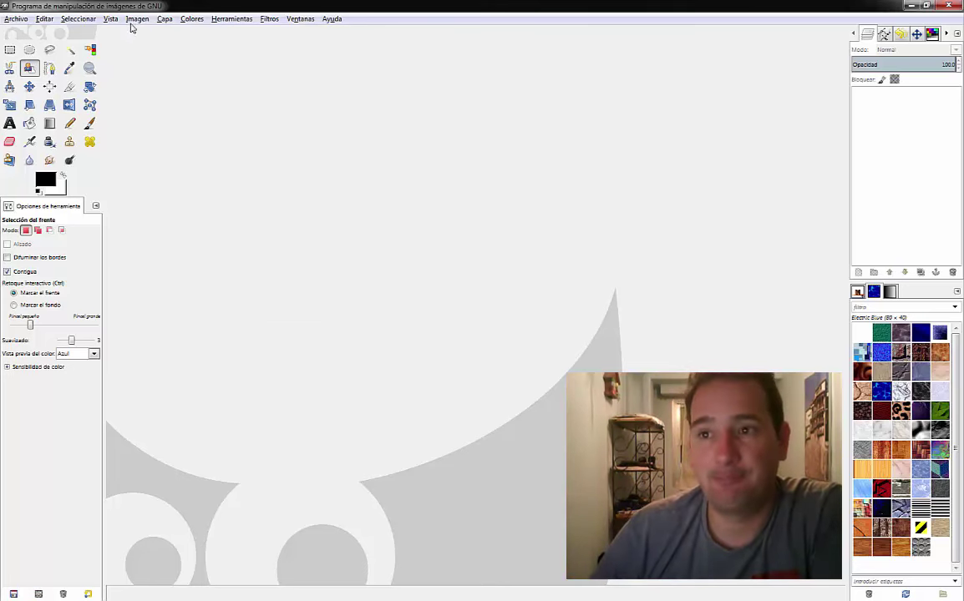
{"action": "left_click", "coordinate": [17, 19]}
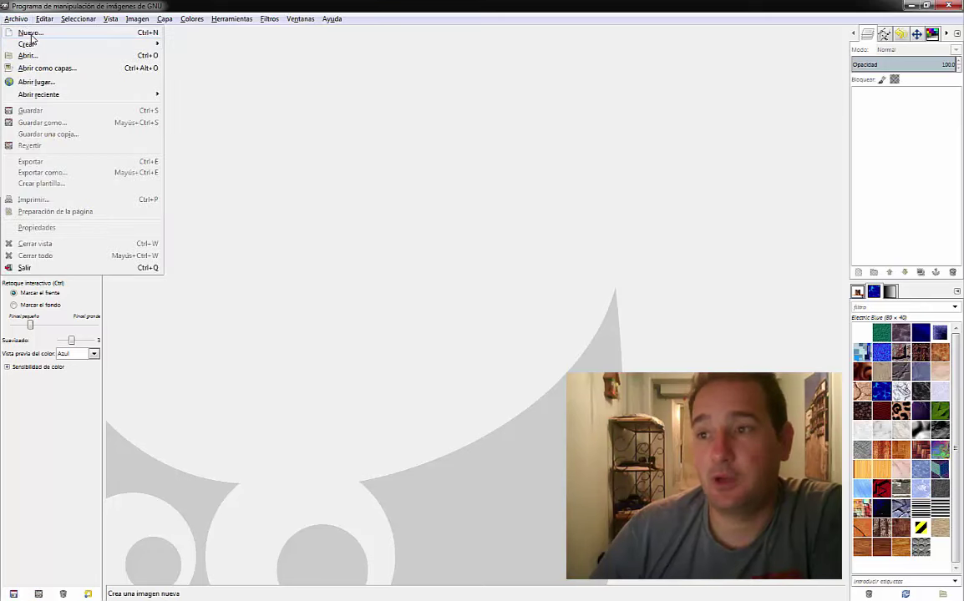
{"action": "left_click", "coordinate": [26, 34]}
{"action": "left_click", "coordinate": [373, 194]}
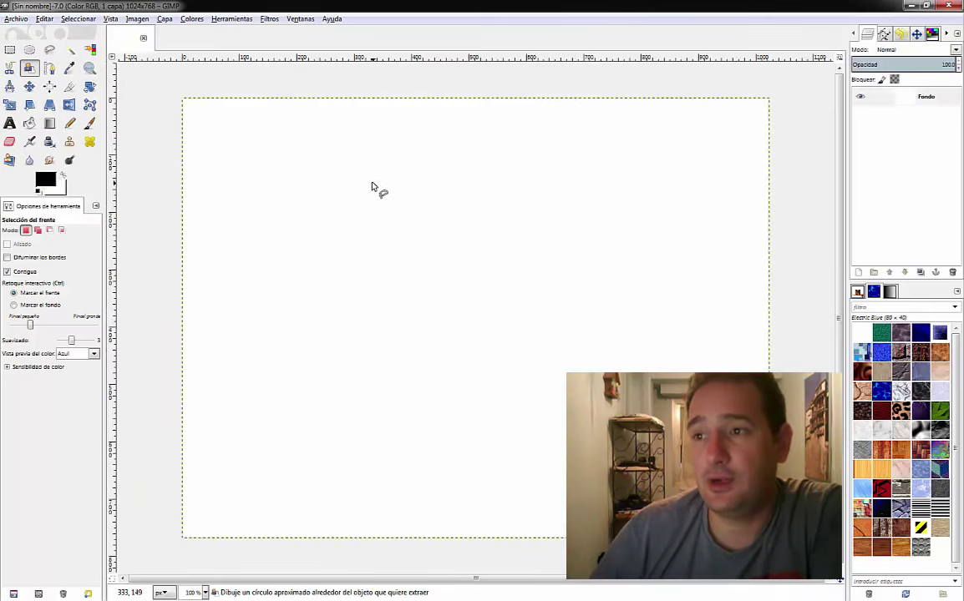
Step: Create a second image from the 'Web banner common 468x60' template
{"action": "left_click", "coordinate": [17, 19]}
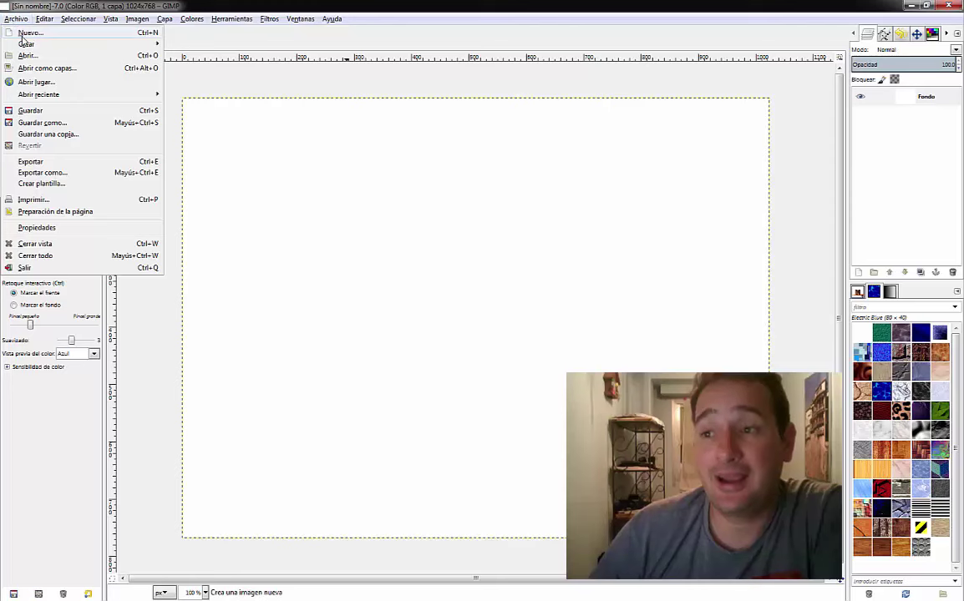
{"action": "left_click", "coordinate": [27, 33]}
{"action": "left_click", "coordinate": [443, 82]}
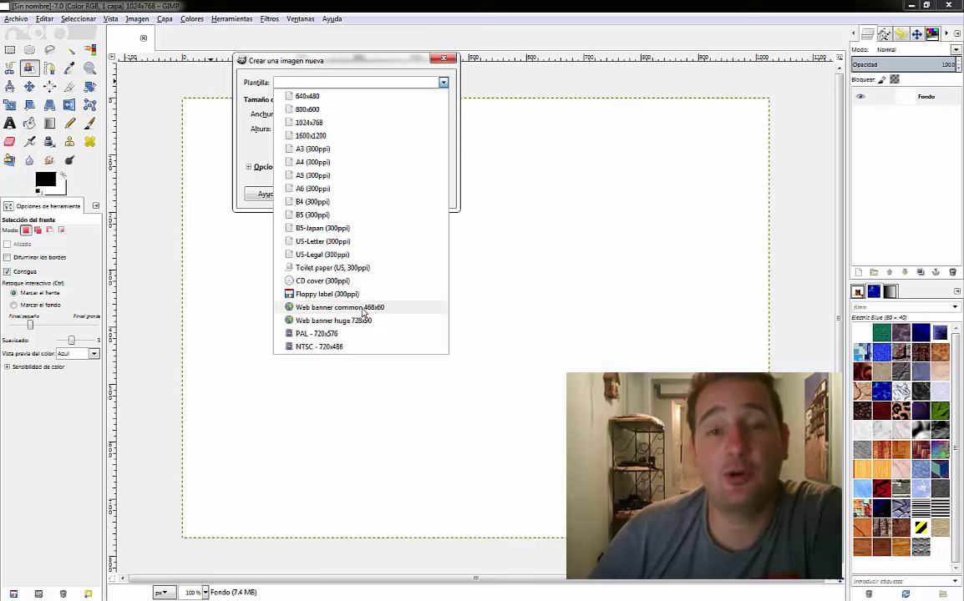
{"action": "left_click", "coordinate": [363, 310]}
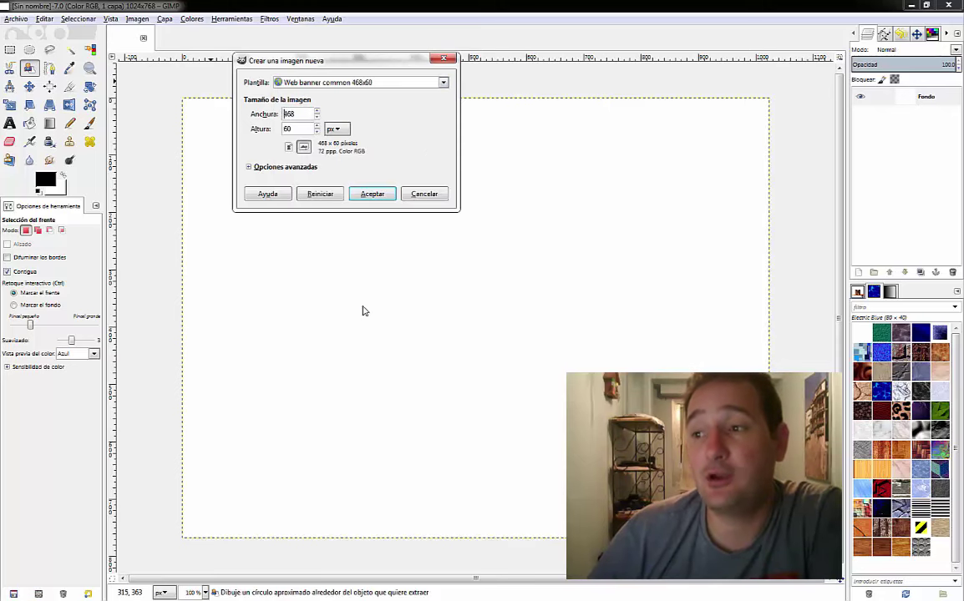
{"action": "left_click", "coordinate": [373, 195]}
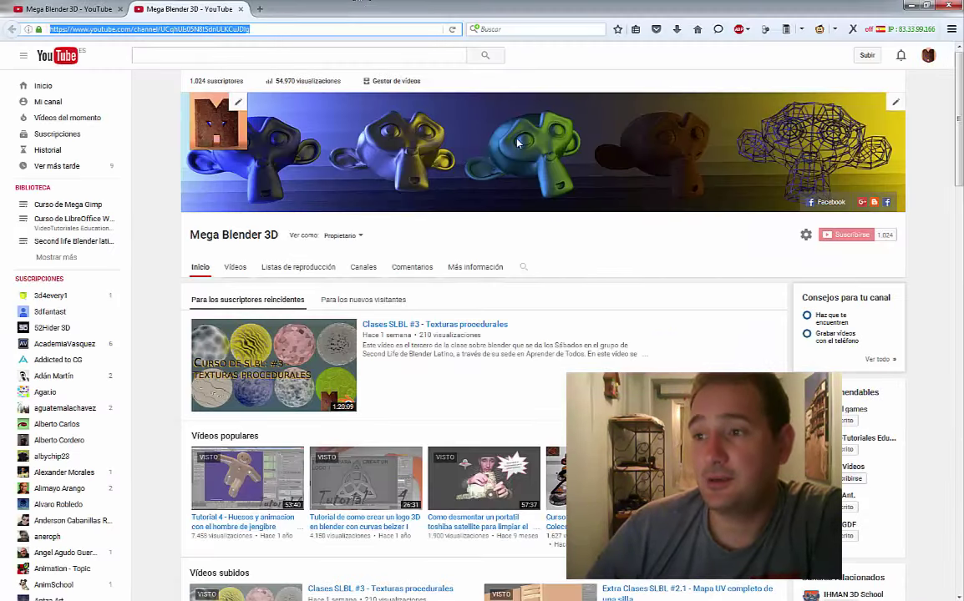
Step: View the channel banner on its own and save it as cabe2.jpg in Downloads
{"action": "right_click", "coordinate": [430, 133]}
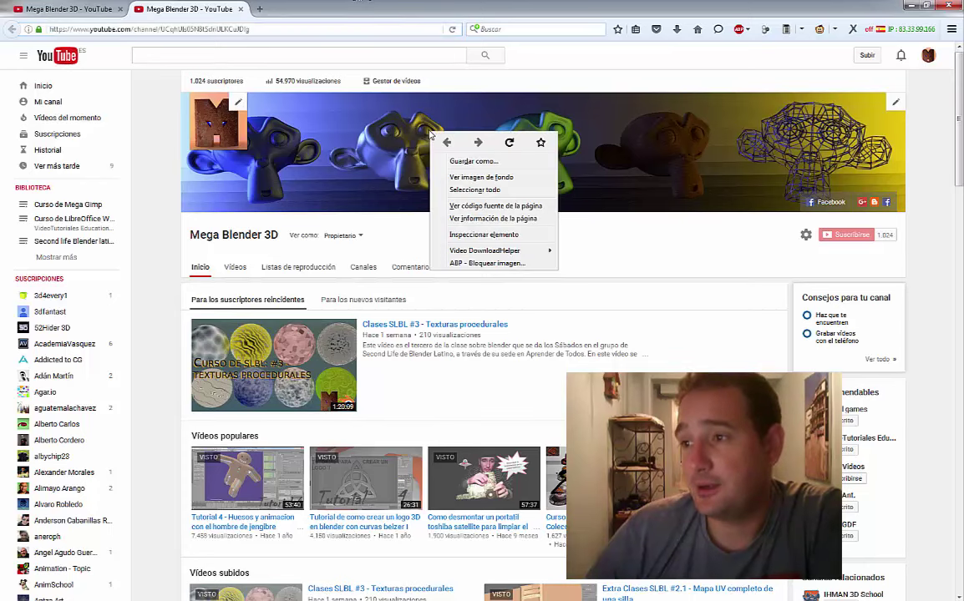
{"action": "left_click", "coordinate": [478, 178]}
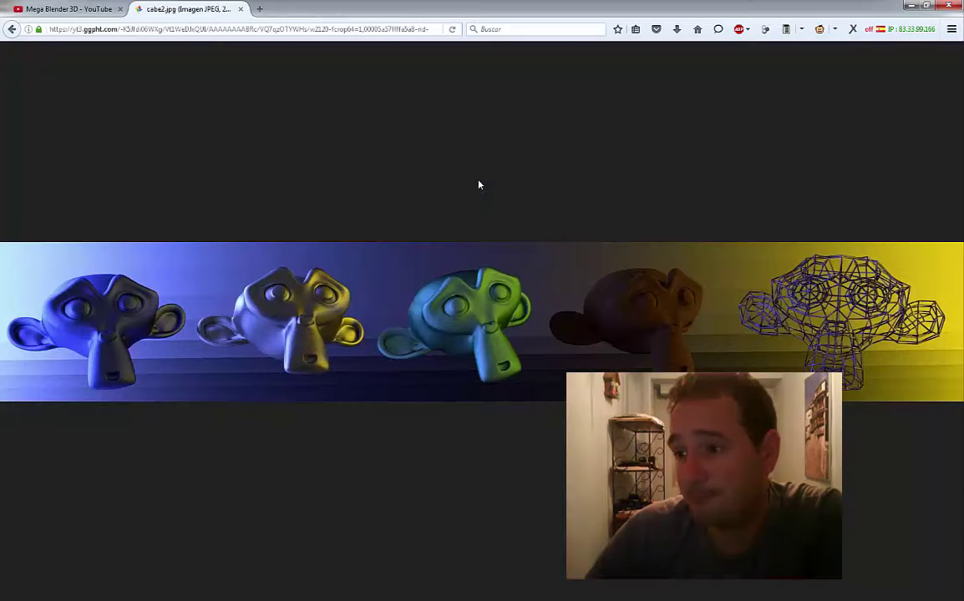
{"action": "right_click", "coordinate": [358, 304]}
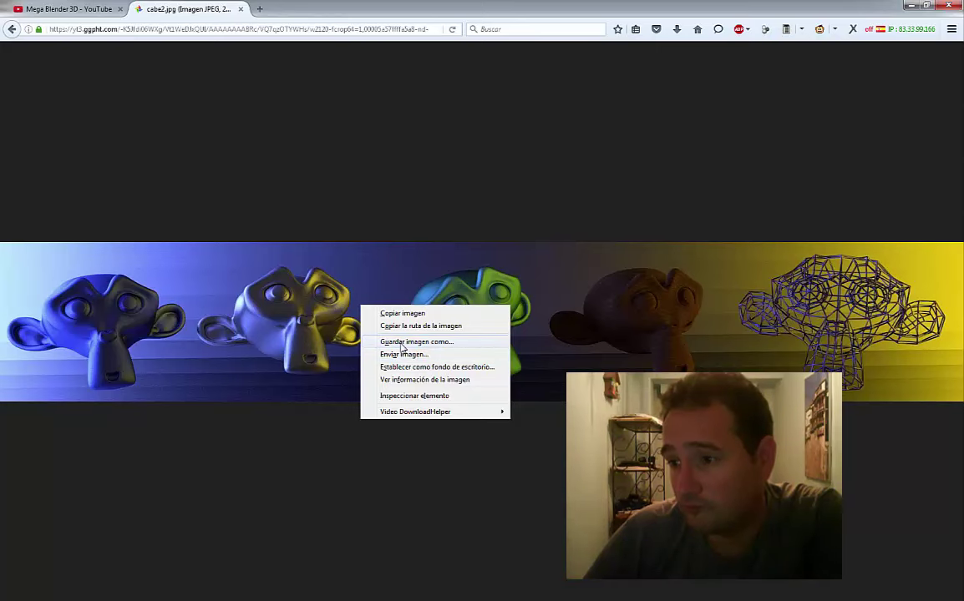
{"action": "left_click", "coordinate": [401, 345]}
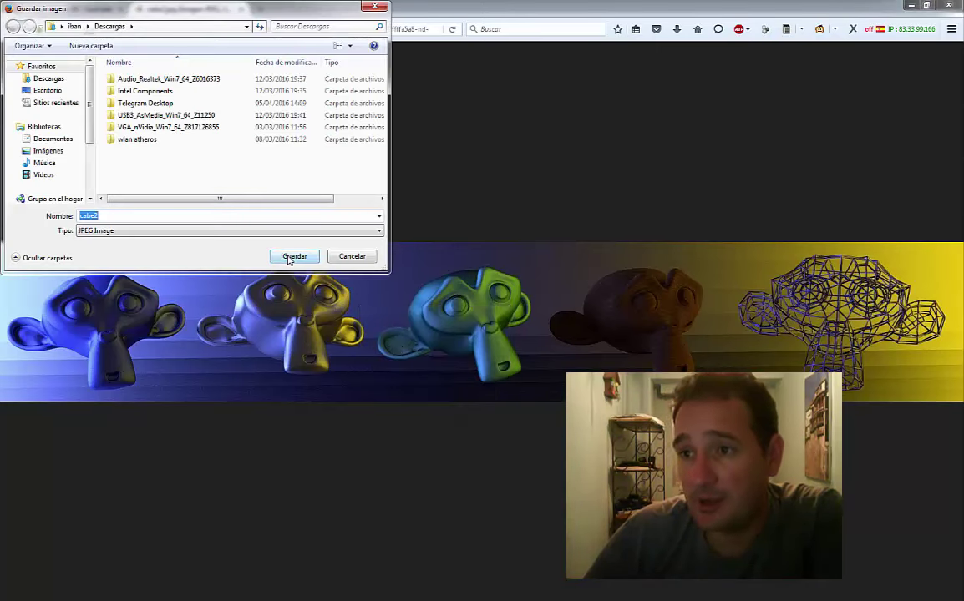
{"action": "left_click", "coordinate": [290, 259]}
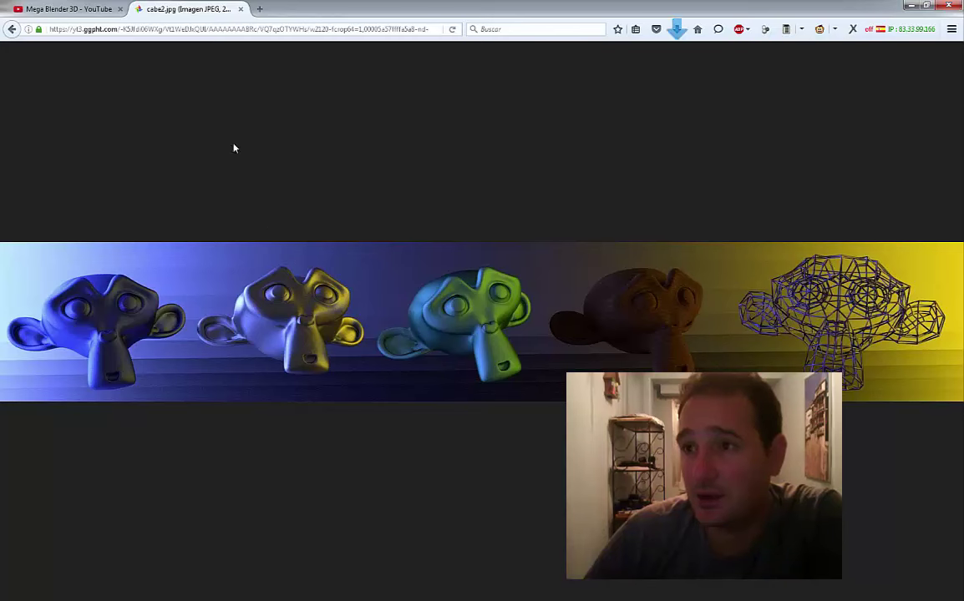
Step: Open the folder containing cabe2.jpg from the Downloads list
{"action": "left_click", "coordinate": [677, 29]}
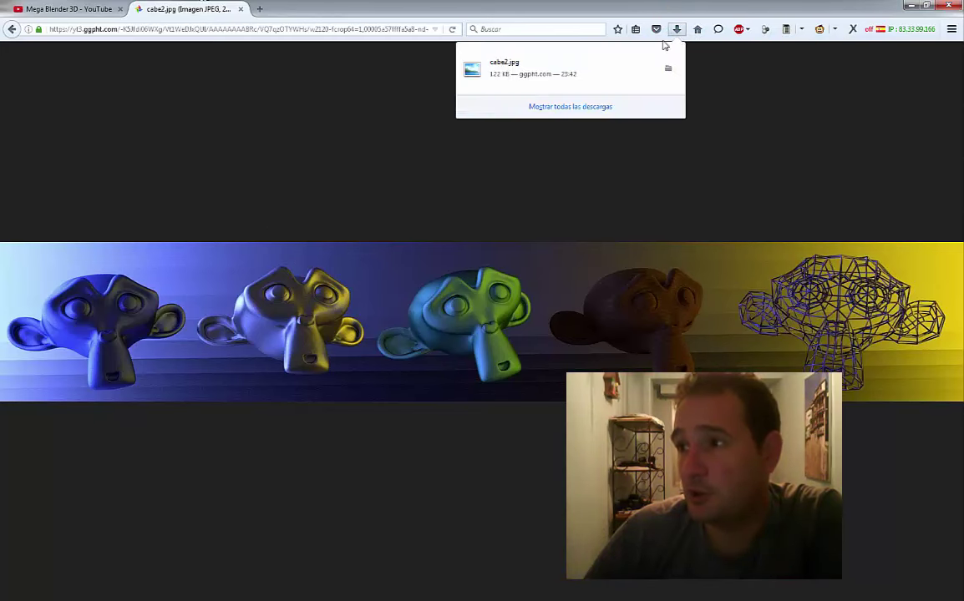
{"action": "right_click", "coordinate": [508, 74]}
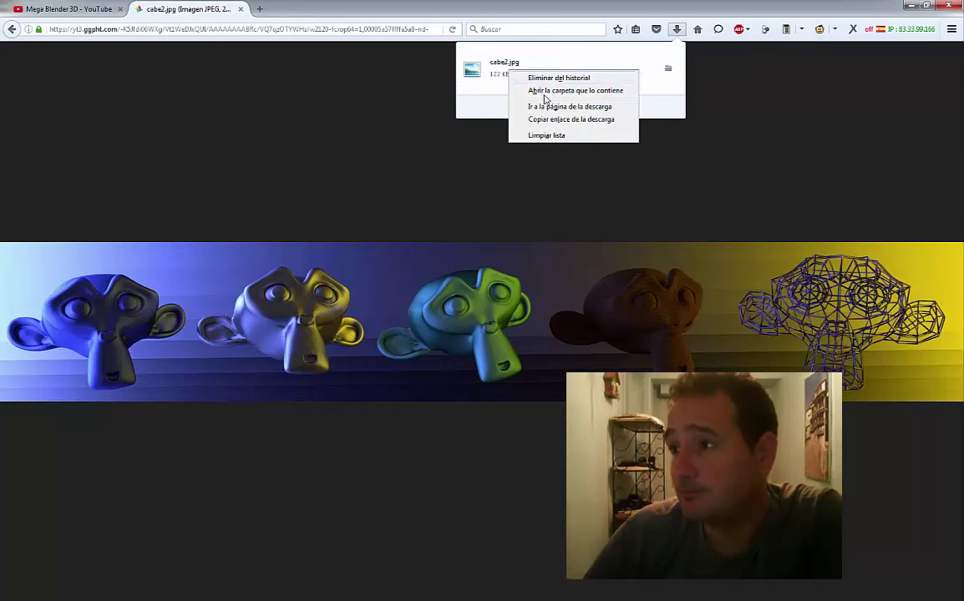
{"action": "left_click", "coordinate": [544, 92]}
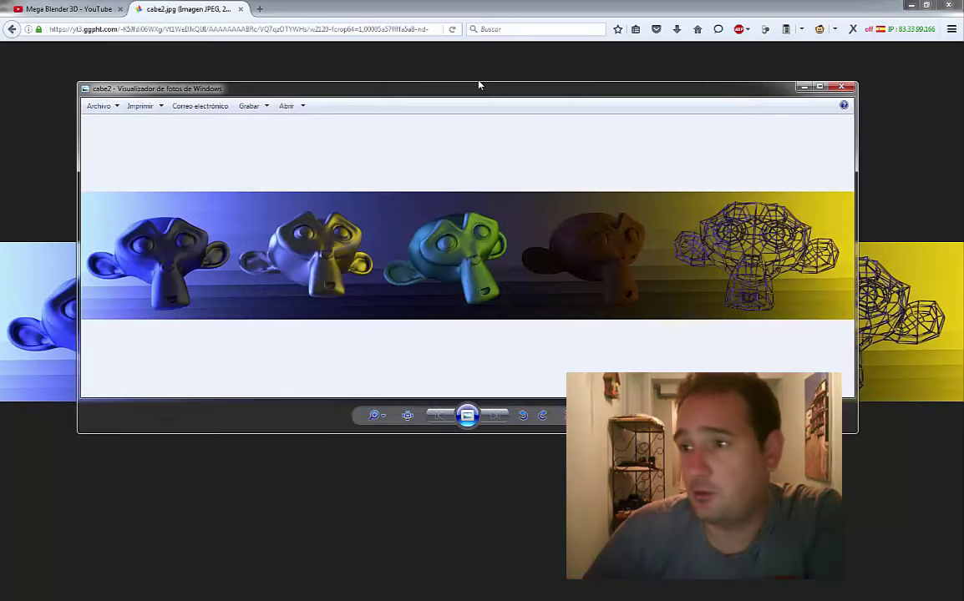
{"action": "left_click_drag", "start_coordinate": [479, 84], "coordinate": [434, 65]}
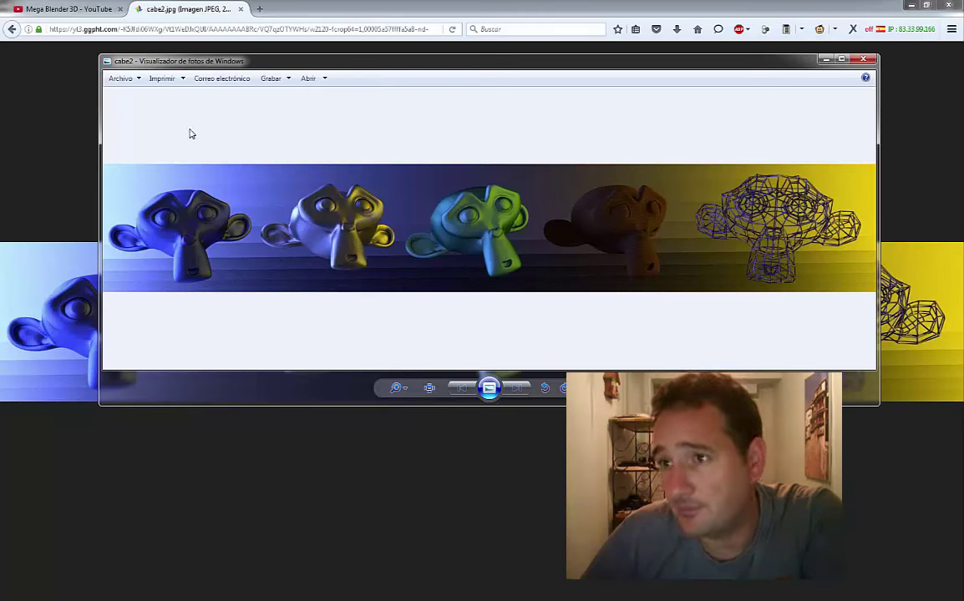
{"action": "right_click", "coordinate": [295, 199]}
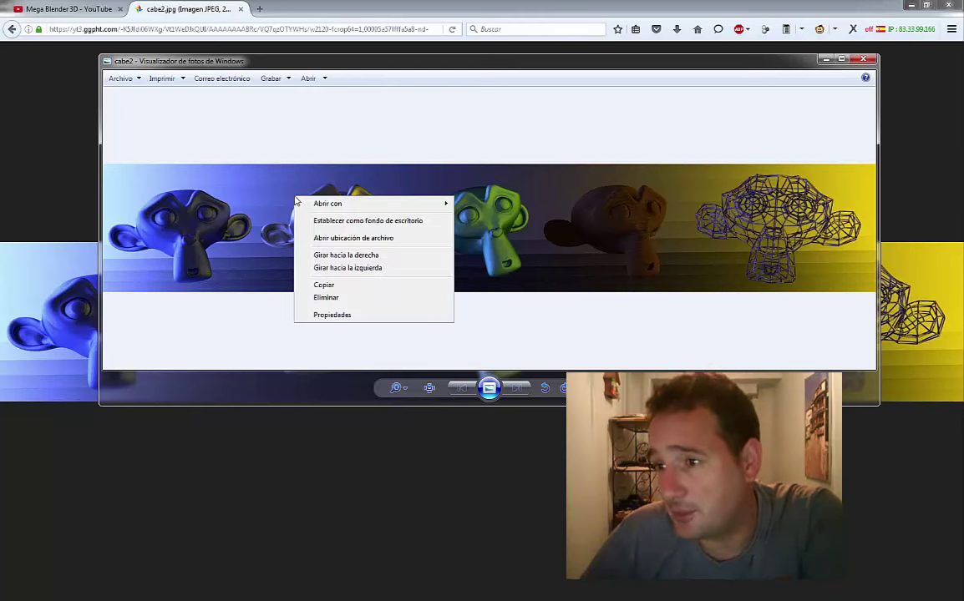
{"action": "left_click", "coordinate": [335, 316]}
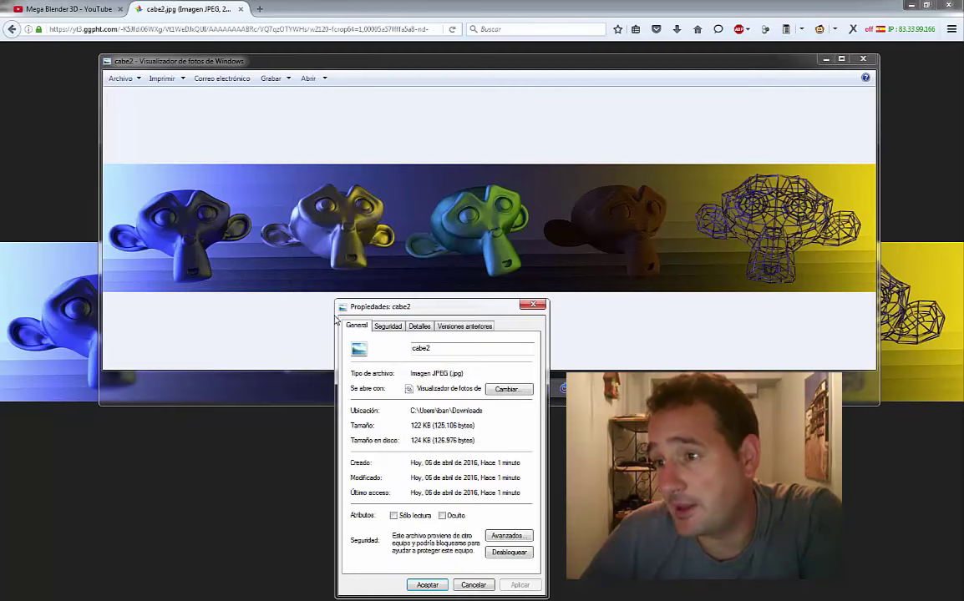
{"action": "left_click_drag", "start_coordinate": [417, 307], "coordinate": [381, 113]}
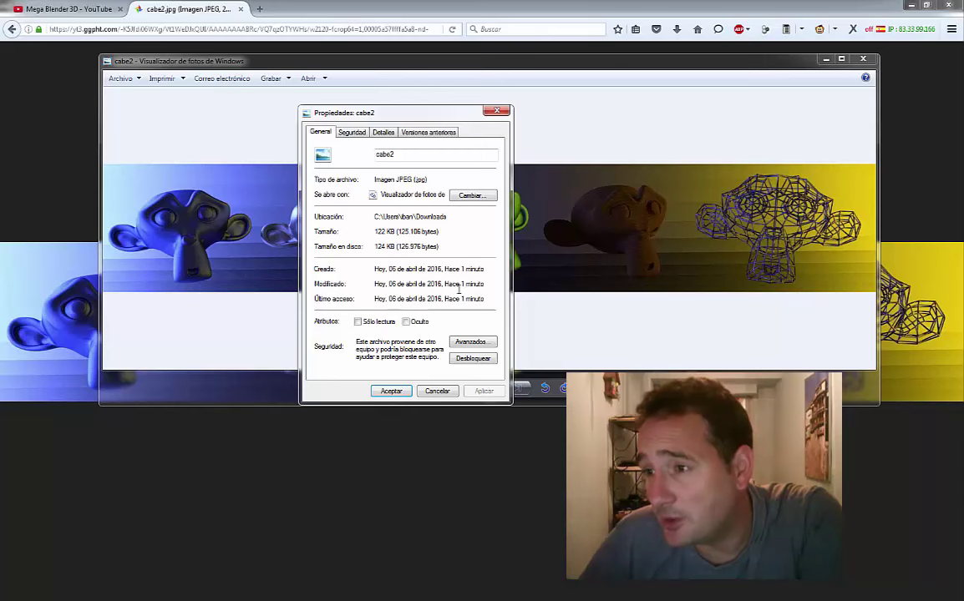
{"action": "left_click", "coordinate": [376, 135]}
{"action": "scroll", "coordinate": [442, 236], "scroll_direction": "down", "scroll_amount": 5}
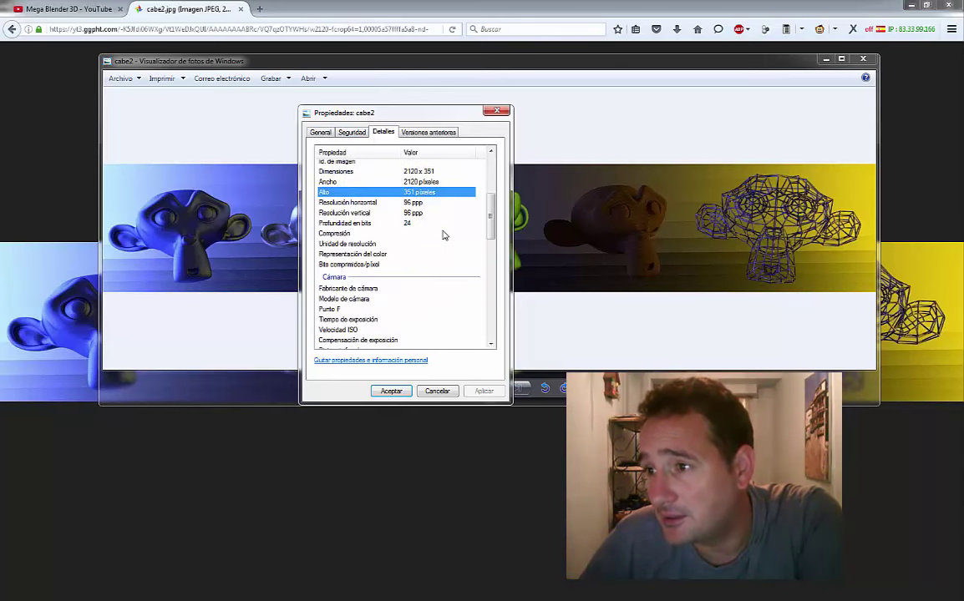
{"action": "scroll", "coordinate": [443, 236], "scroll_direction": "up", "scroll_amount": 1}
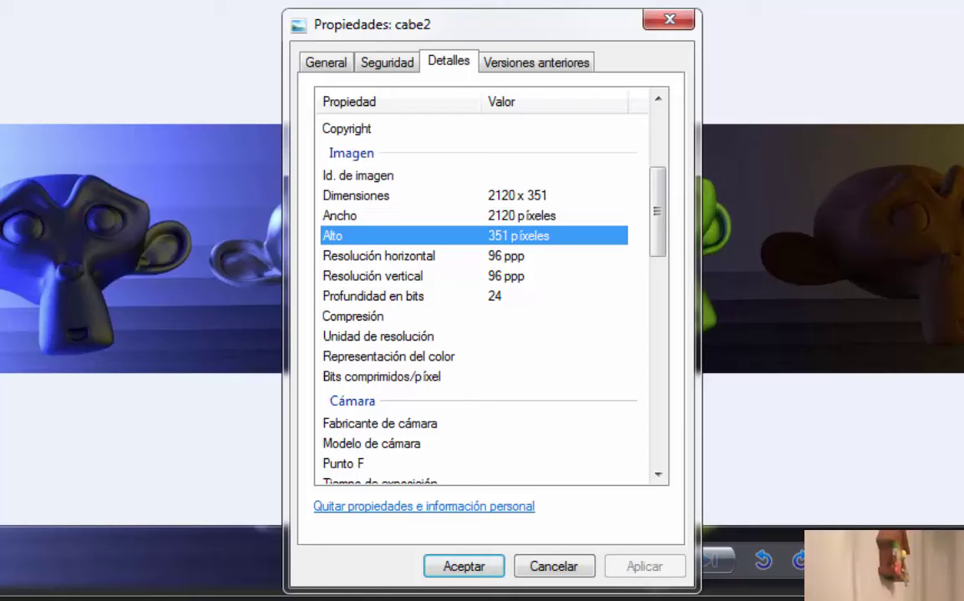
{"action": "left_click", "coordinate": [669, 18]}
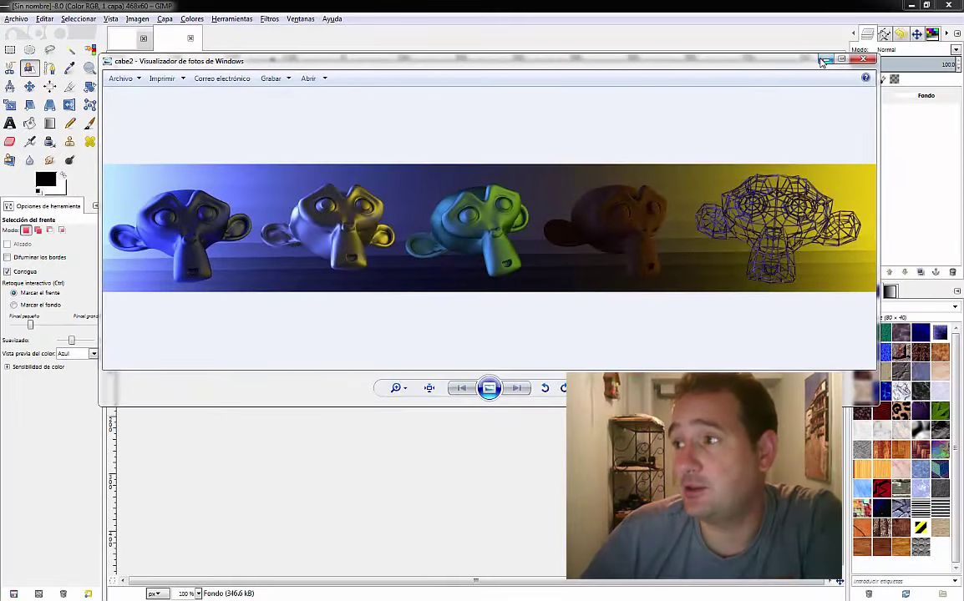
Step: Minimize Photo Viewer and create a new image with width 2120 and height 321
{"action": "left_click", "coordinate": [823, 64]}
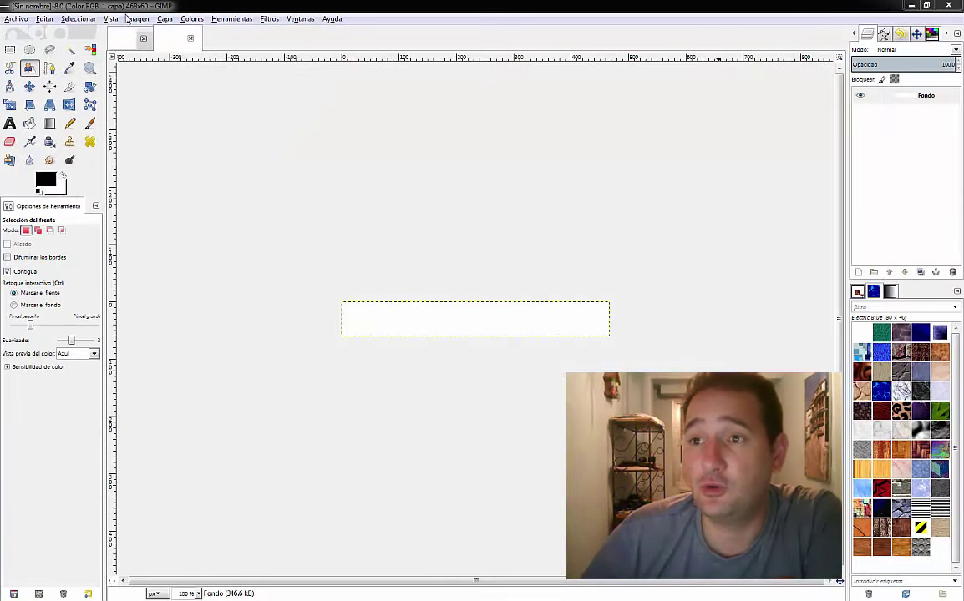
{"action": "left_click", "coordinate": [23, 22]}
{"action": "left_click", "coordinate": [28, 32]}
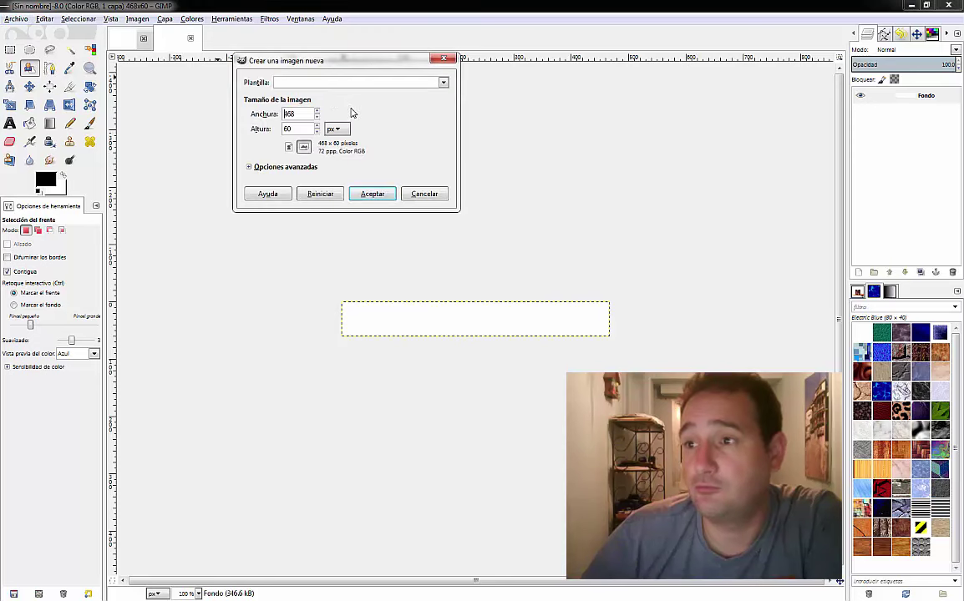
{"action": "left_click_drag", "start_coordinate": [304, 113], "coordinate": [260, 118]}
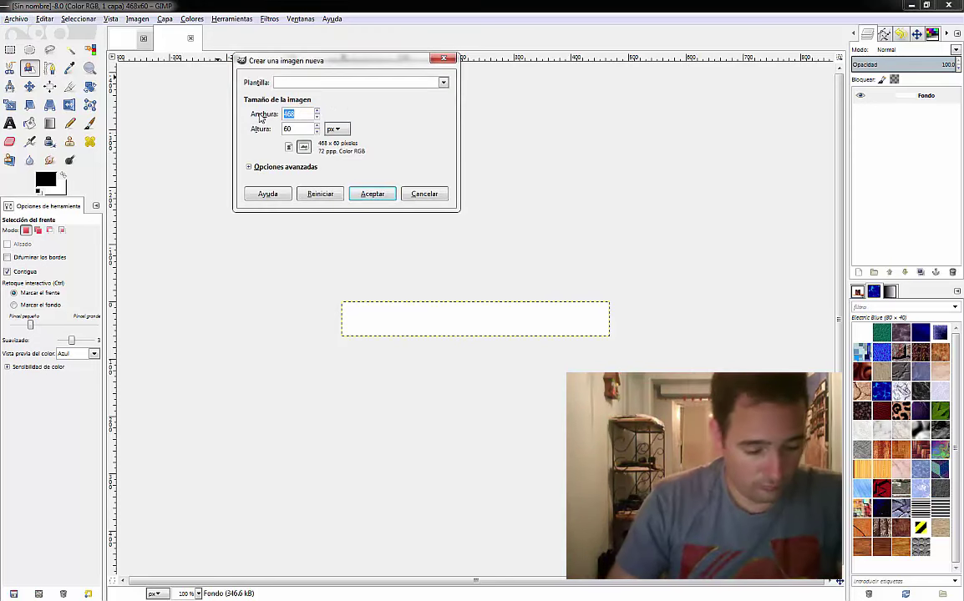
{"action": "type", "text": "2120"}
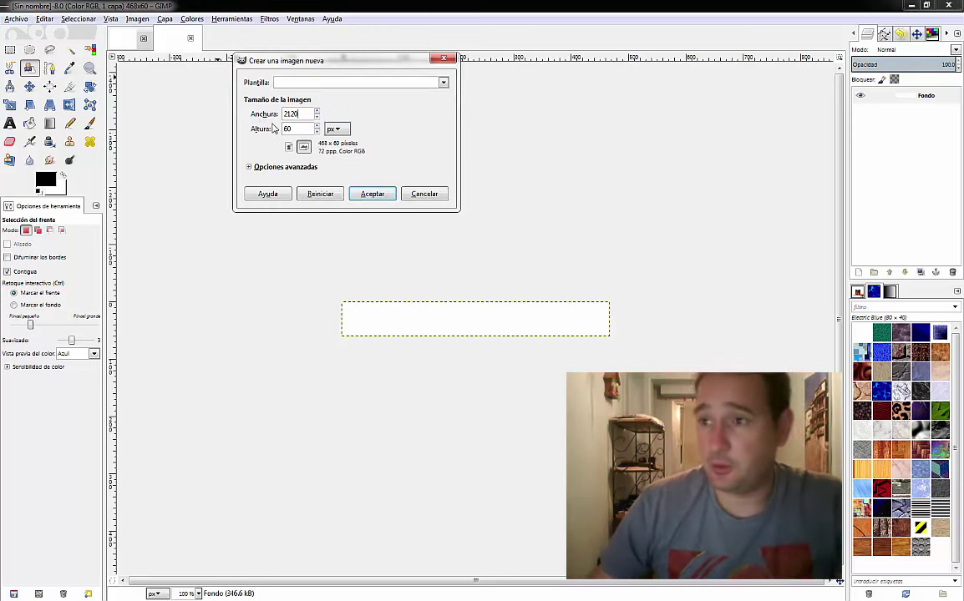
{"action": "left_click_drag", "start_coordinate": [297, 127], "coordinate": [254, 135]}
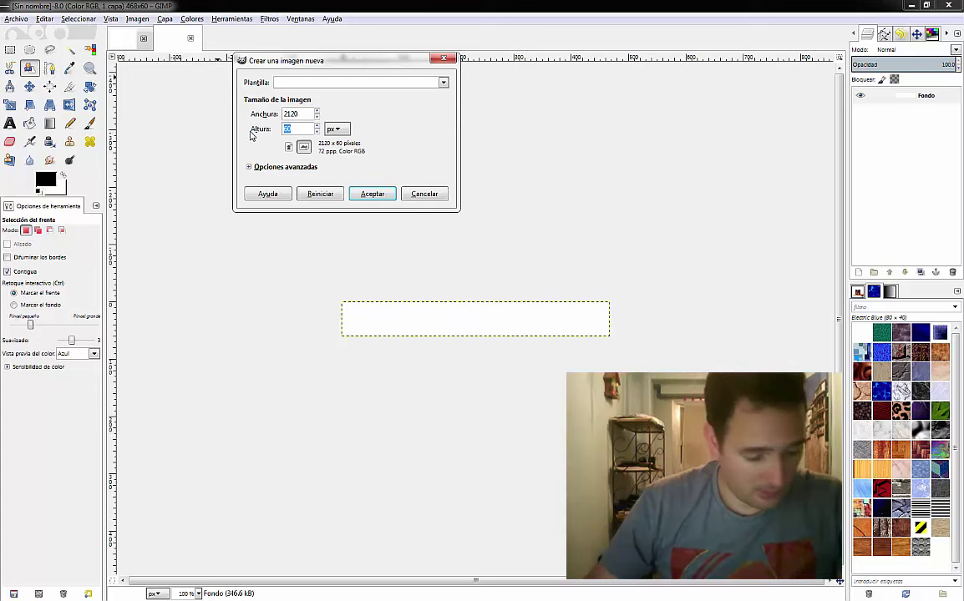
{"action": "type", "text": "321"}
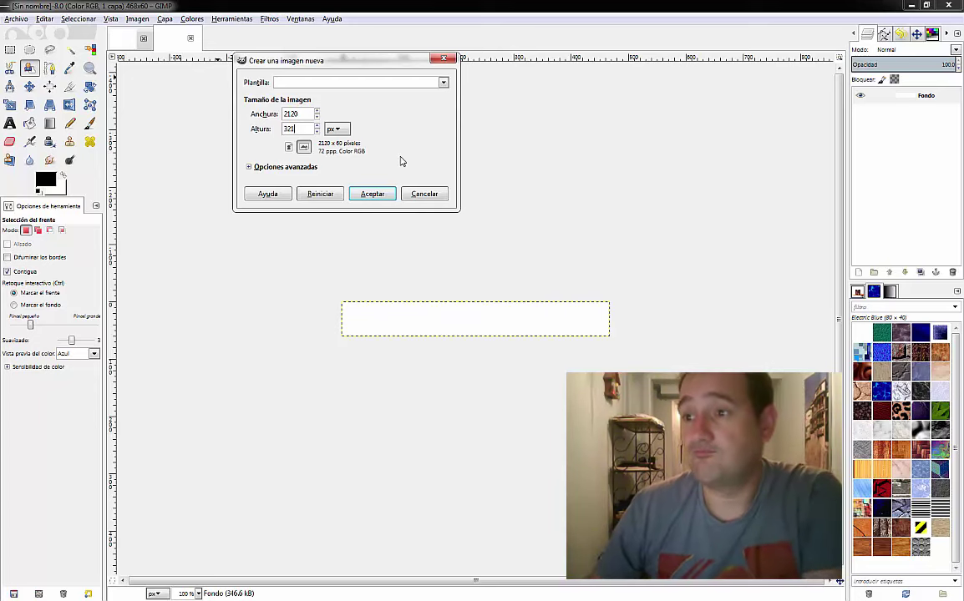
{"action": "left_click", "coordinate": [364, 196]}
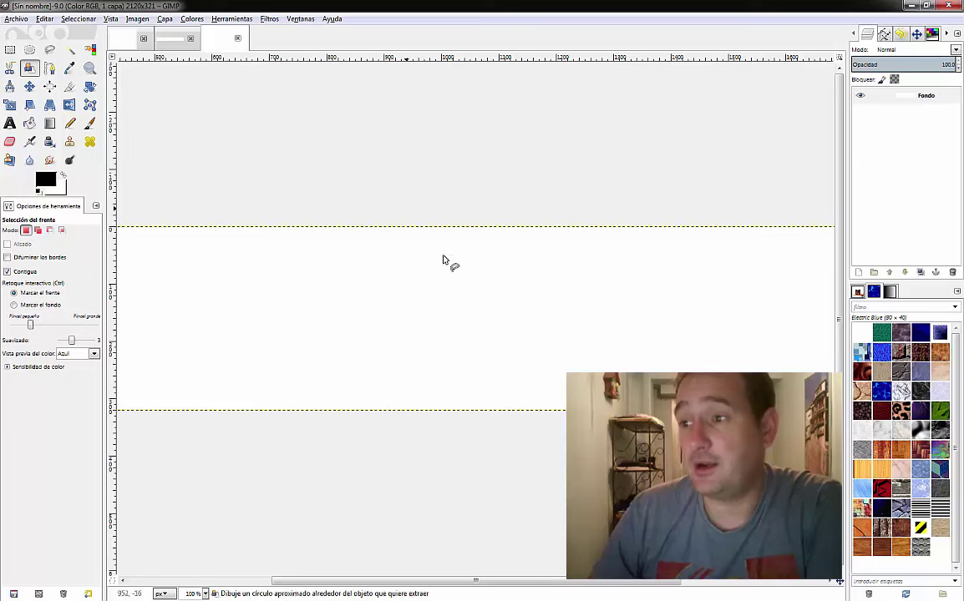
Step: Scroll over the new 2120 × 321 canvas and reopen the Archivo menu
{"action": "scroll", "coordinate": [414, 262], "scroll_direction": "down", "scroll_amount": 3}
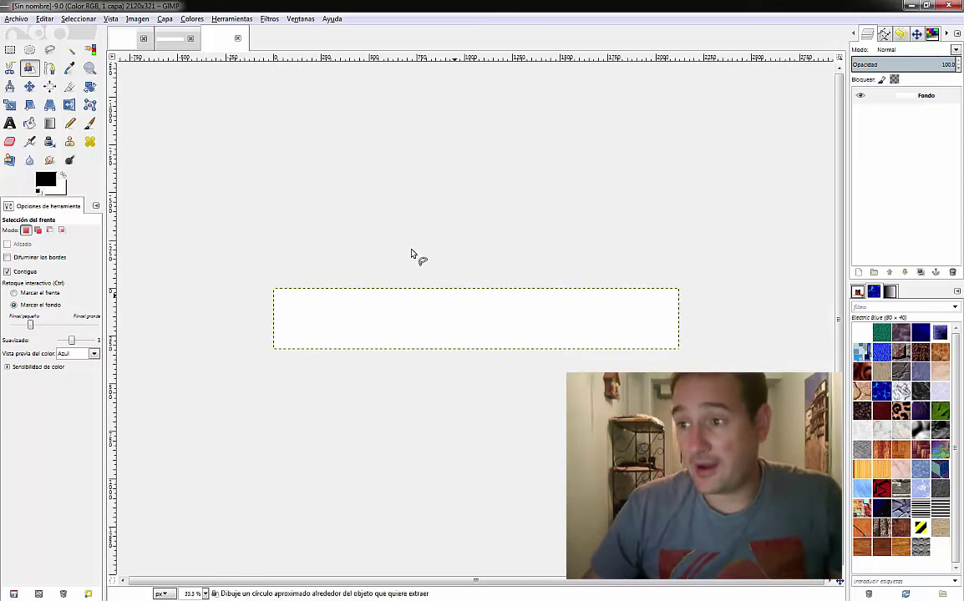
{"action": "scroll", "coordinate": [412, 263], "scroll_direction": "up", "scroll_amount": 2}
{"action": "scroll", "coordinate": [404, 263], "scroll_direction": "down", "scroll_amount": 2}
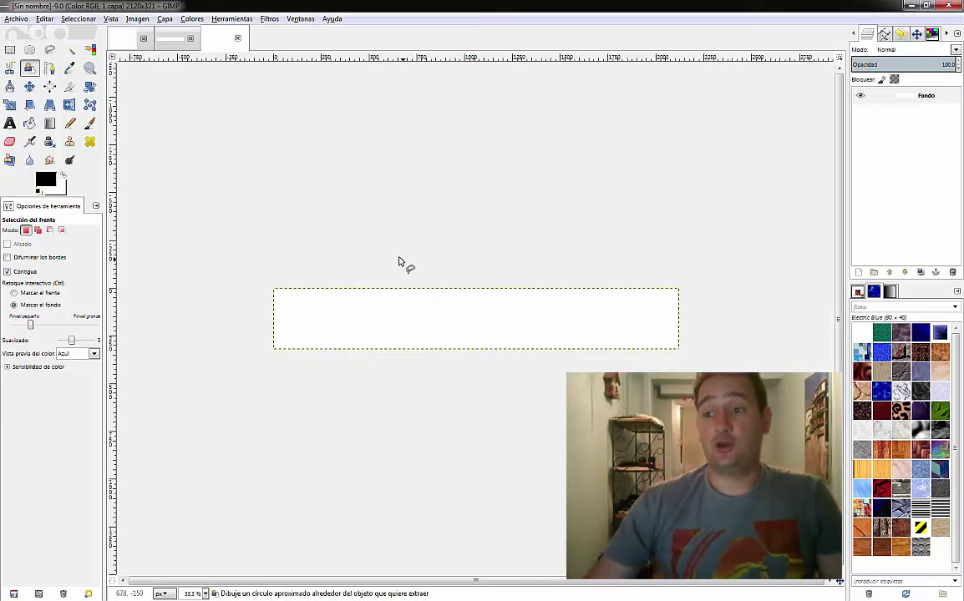
{"action": "scroll", "coordinate": [400, 261], "scroll_direction": "up", "scroll_amount": 2}
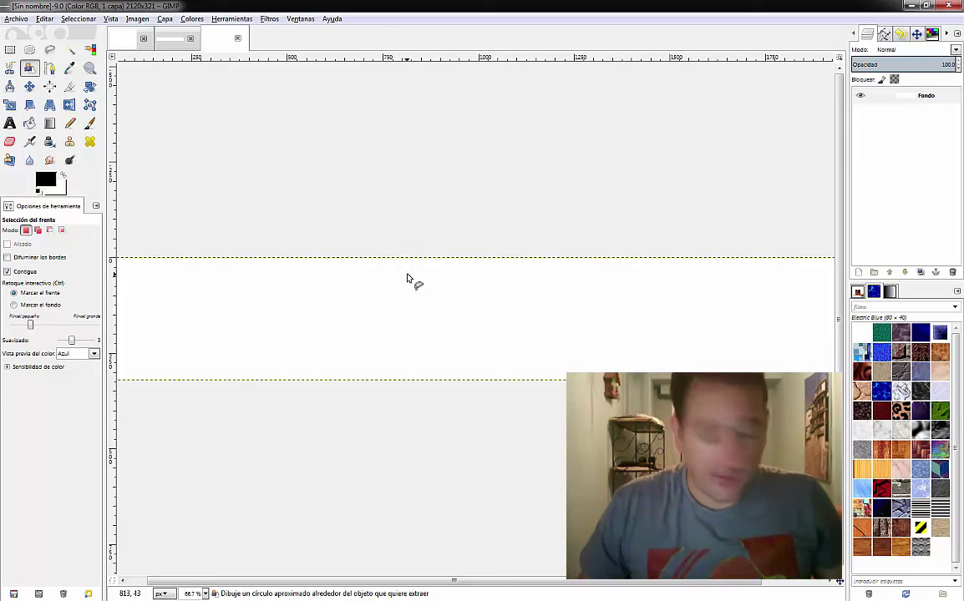
{"action": "scroll", "coordinate": [405, 273], "scroll_direction": "up", "scroll_amount": 1}
{"action": "scroll", "coordinate": [405, 271], "scroll_direction": "down", "scroll_amount": 3}
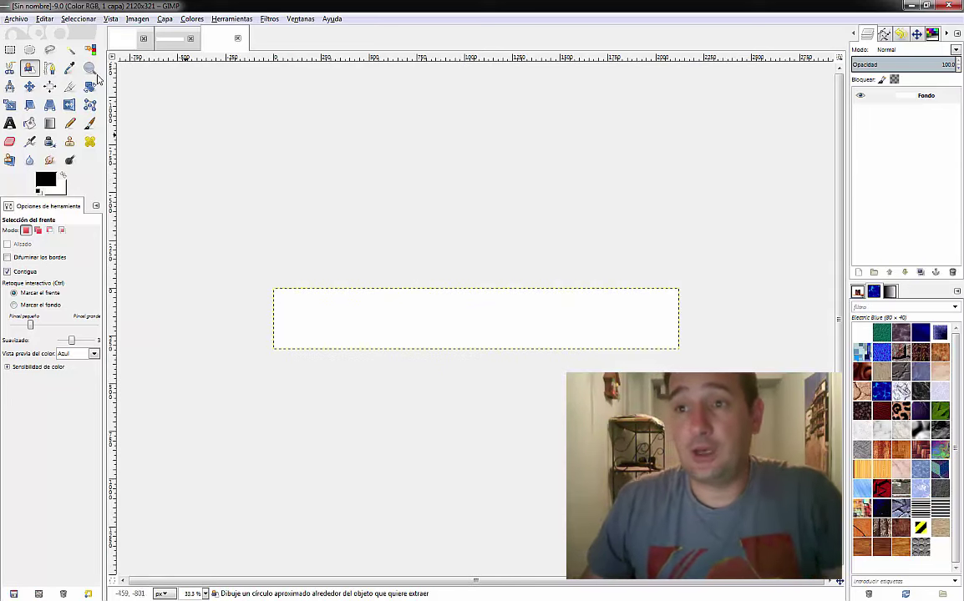
{"action": "left_click", "coordinate": [16, 18]}
{"action": "mouse_move", "coordinate": [27, 44]}
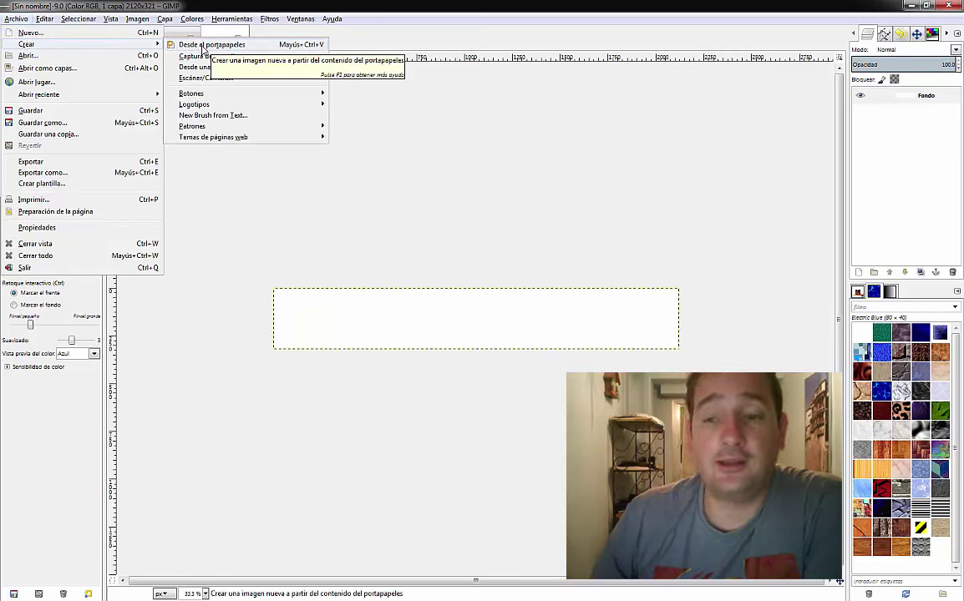
Step: Create a new image from the clipboard, then capture a window screenshot as a black 1025×526 image
{"action": "left_click", "coordinate": [203, 46]}
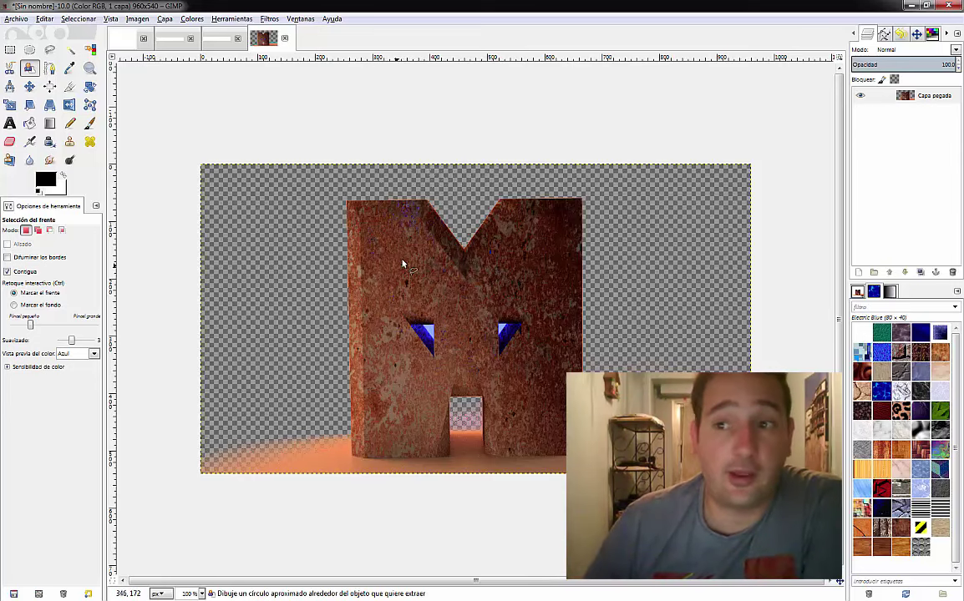
{"action": "left_click", "coordinate": [12, 22]}
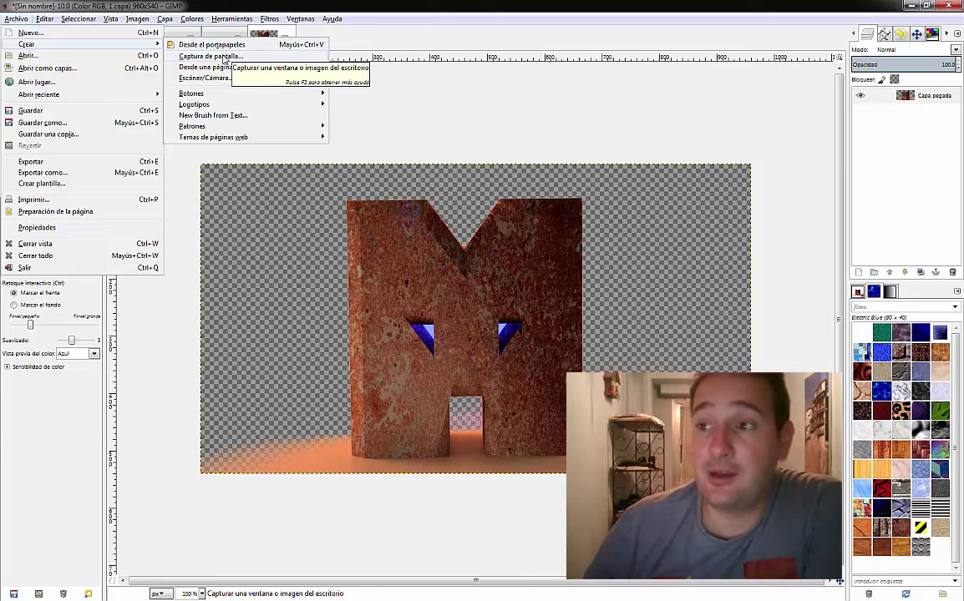
{"action": "left_click", "coordinate": [226, 61]}
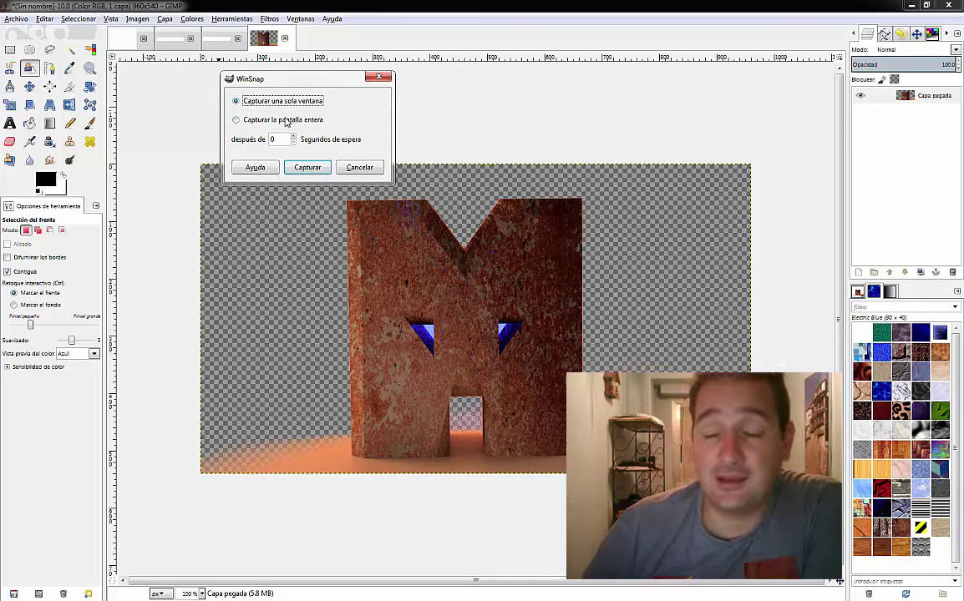
{"action": "left_click", "coordinate": [307, 168]}
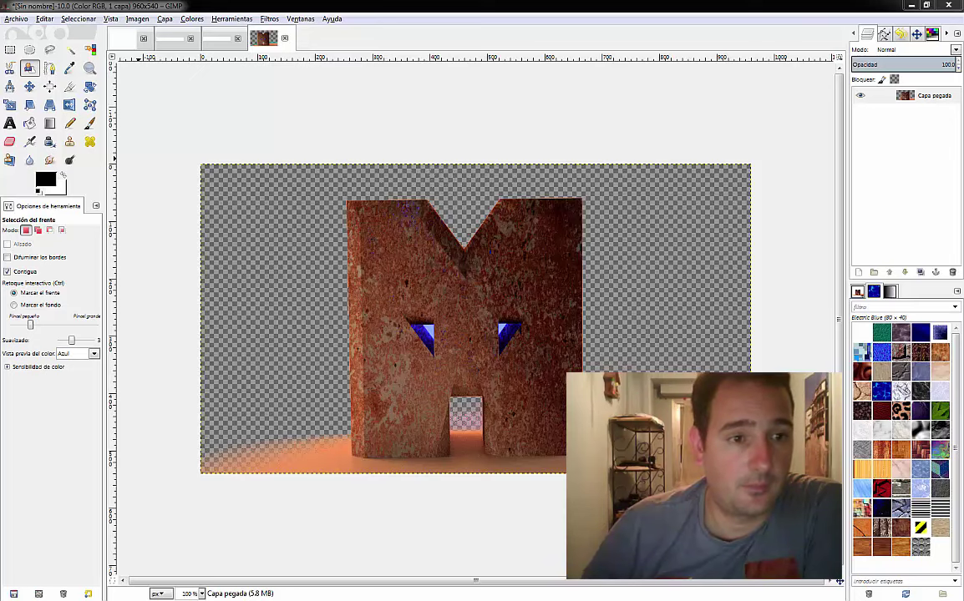
{"action": "key", "text": "ctrl+n"}
{"action": "key", "text": "Return"}
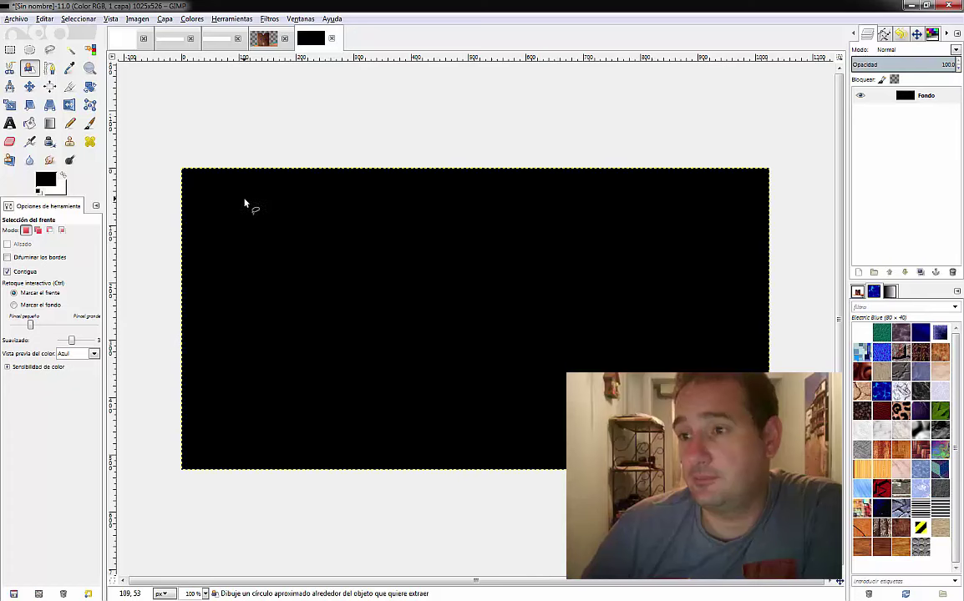
Step: Outline a region on the black screenshot with Foreground Select, then close that image, discarding changes
{"action": "mouse_move", "coordinate": [244, 202]}
{"action": "left_mouse_down"}
{"action": "mouse_move", "coordinate": [303, 197]}
{"action": "mouse_move", "coordinate": [244, 200]}
{"action": "left_mouse_up"}
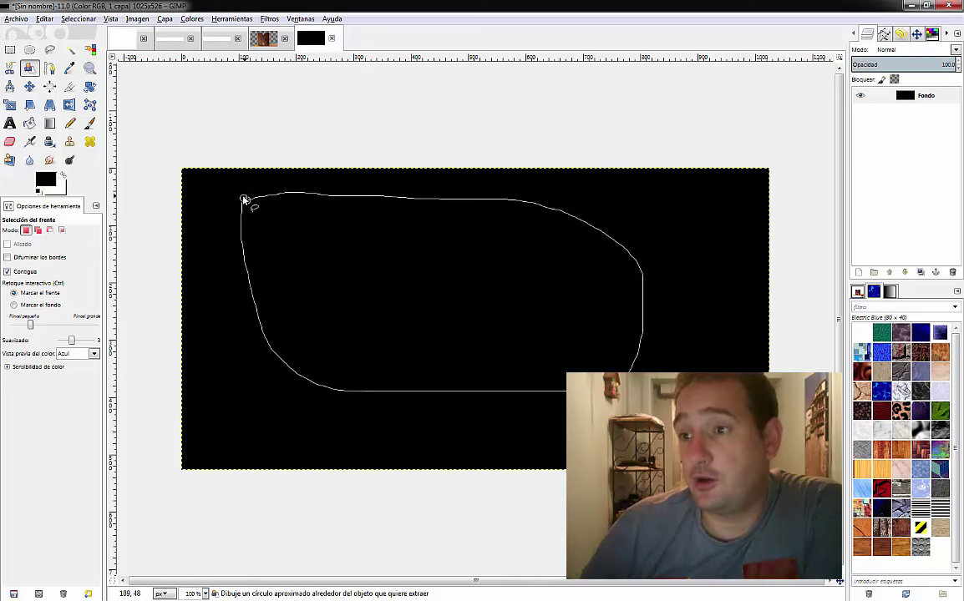
{"action": "left_click", "coordinate": [244, 201]}
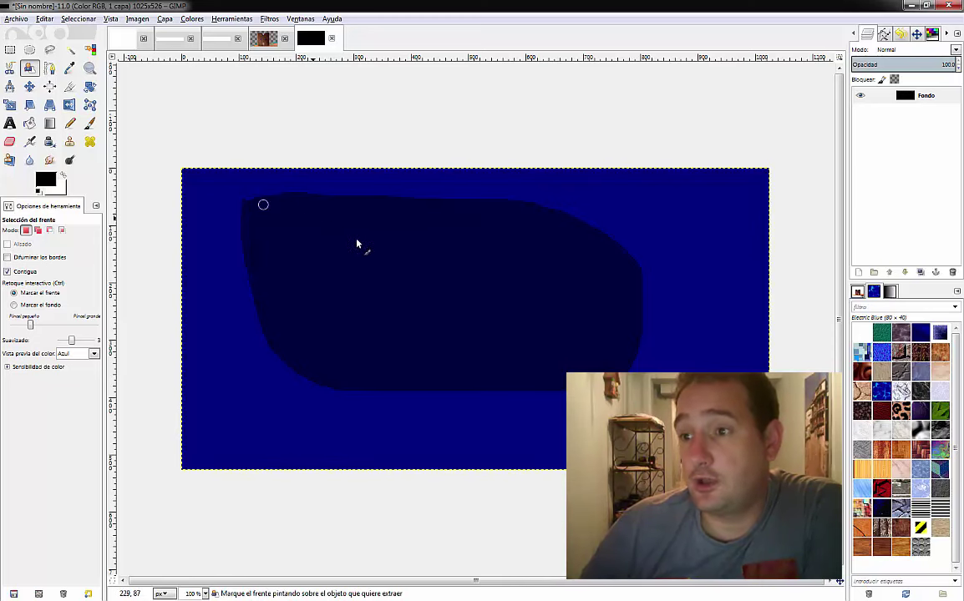
{"action": "left_click", "coordinate": [331, 39]}
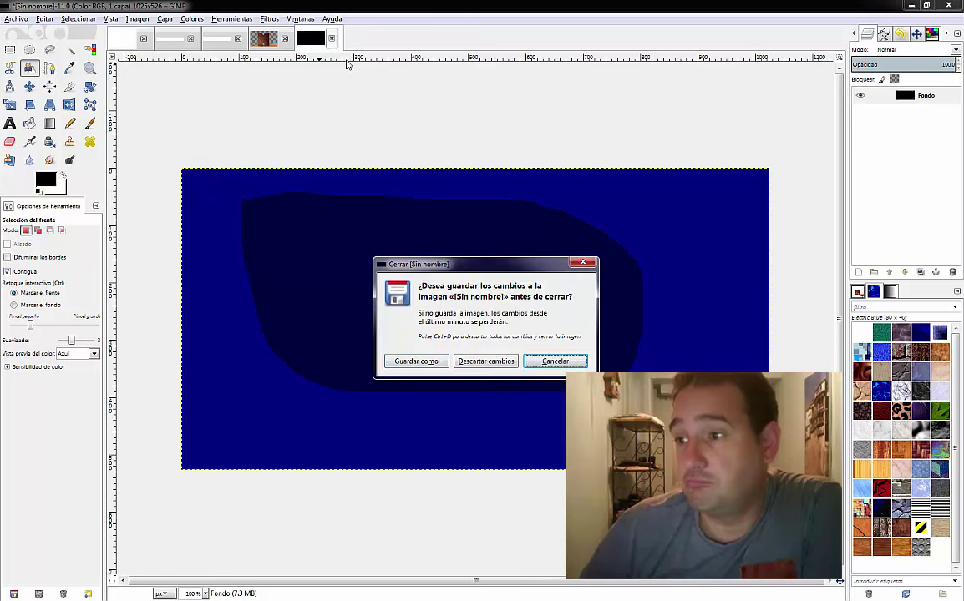
{"action": "left_click", "coordinate": [491, 360]}
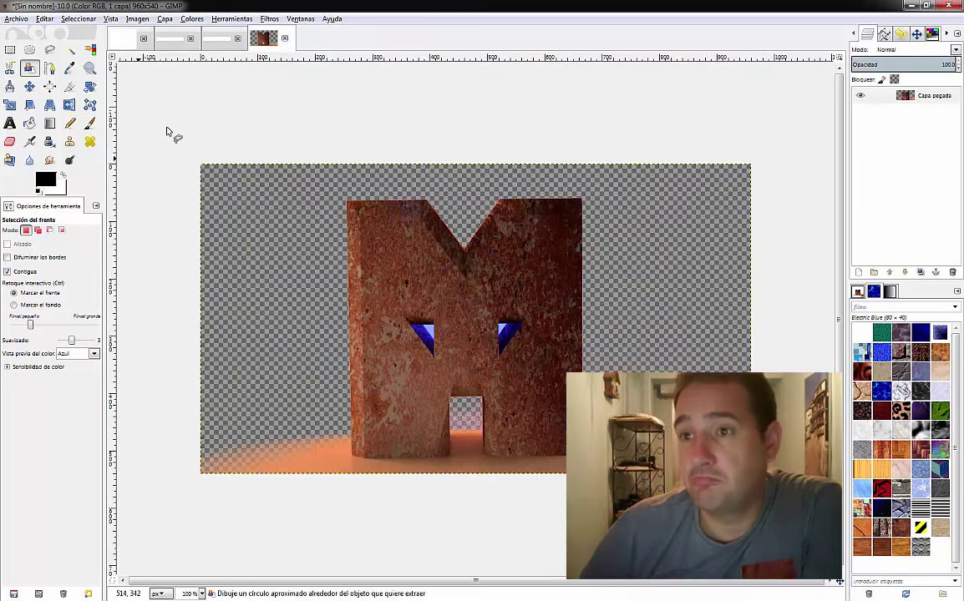
{"action": "left_click", "coordinate": [16, 18]}
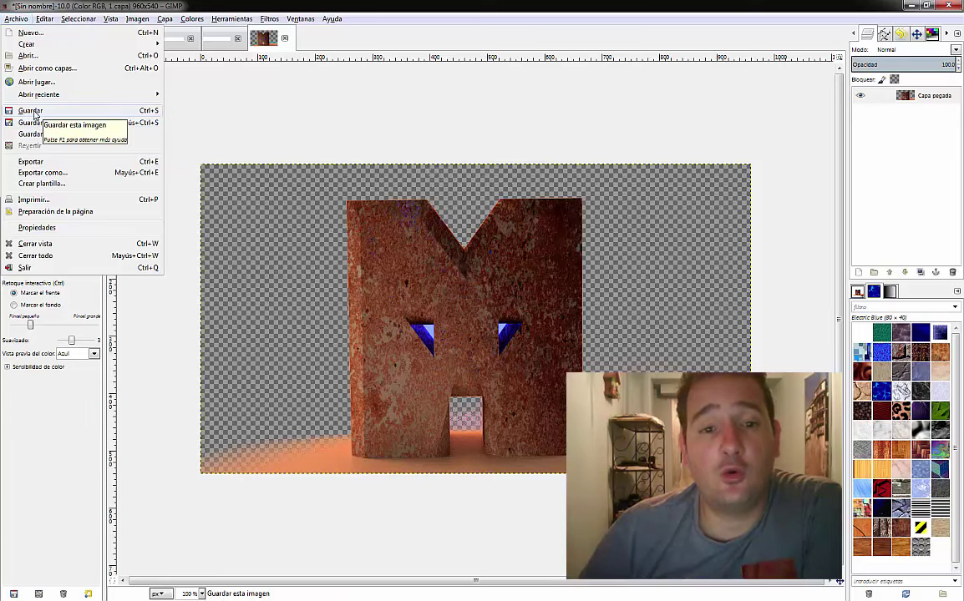
{"action": "left_click", "coordinate": [35, 115]}
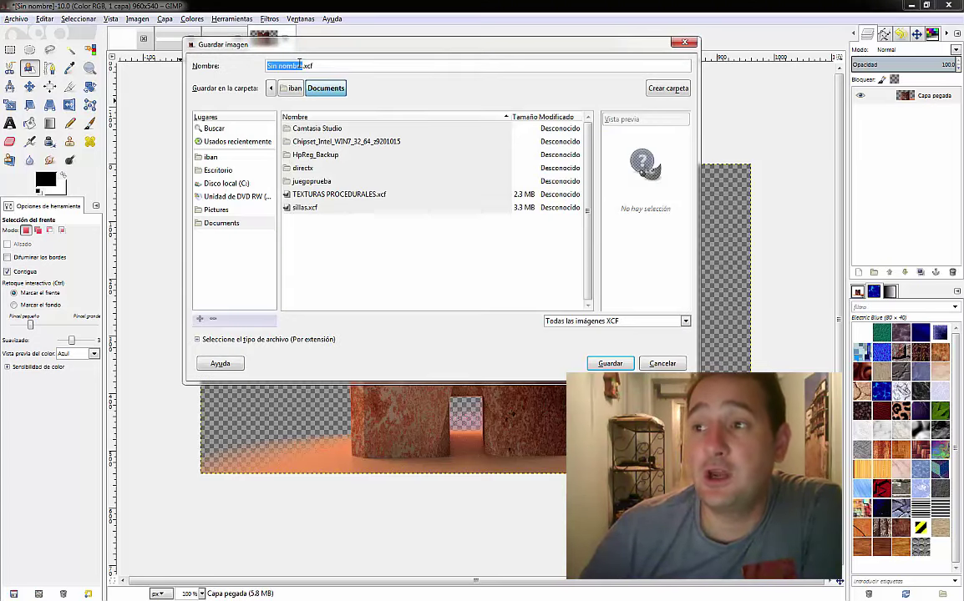
{"action": "left_click", "coordinate": [684, 42]}
{"action": "left_click", "coordinate": [17, 19]}
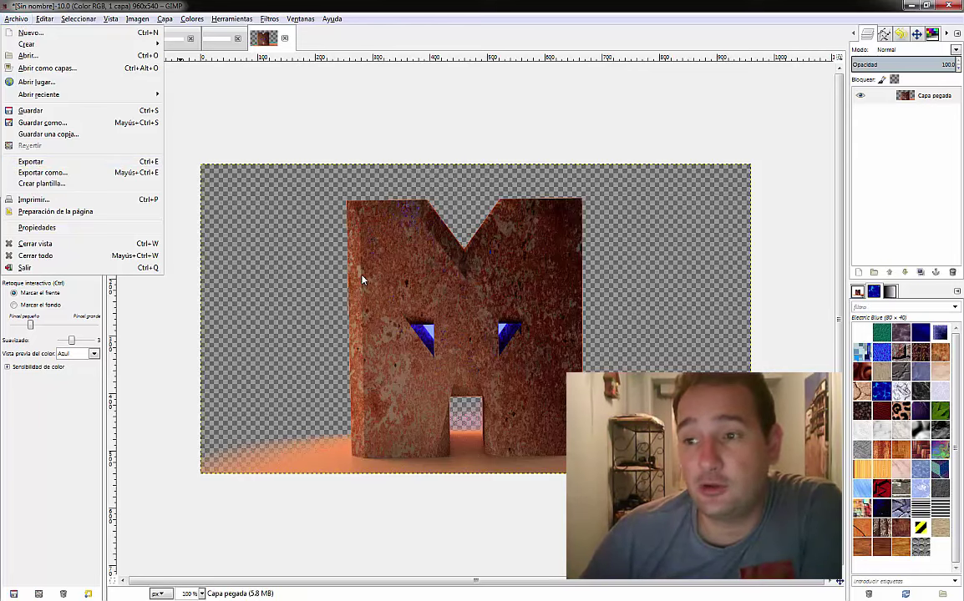
{"action": "left_click", "coordinate": [42, 173]}
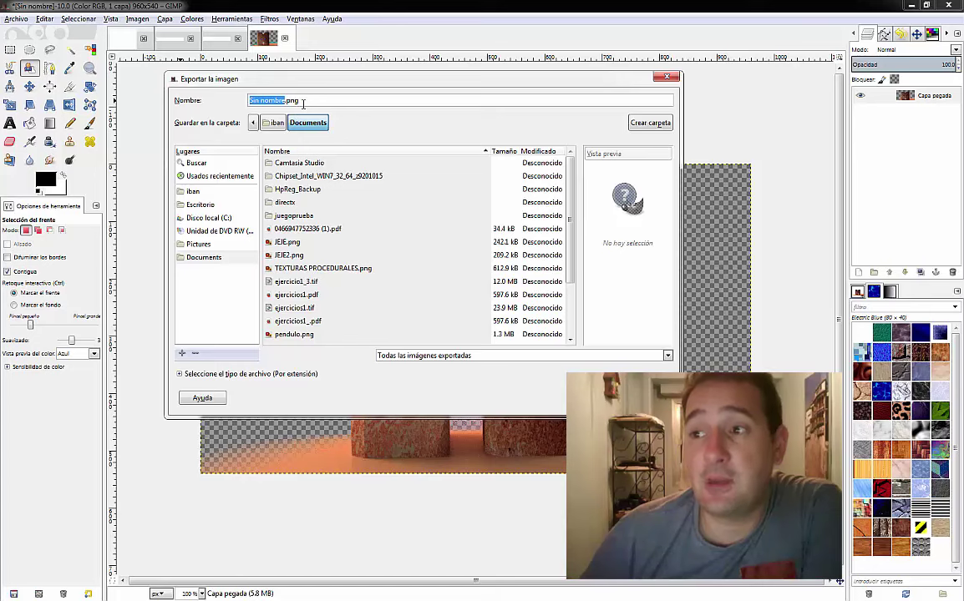
{"action": "left_click", "coordinate": [585, 355]}
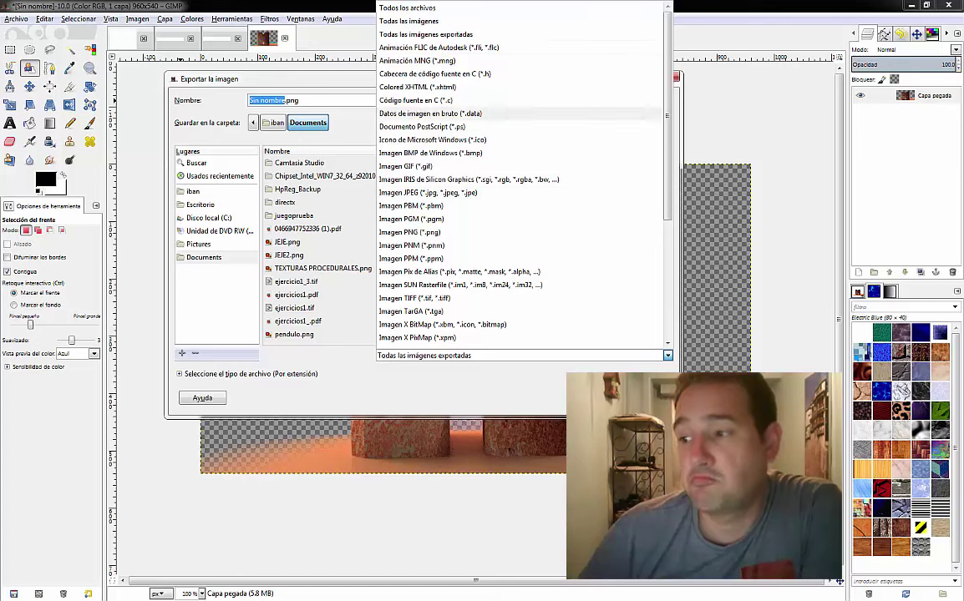
{"action": "left_click", "coordinate": [564, 382]}
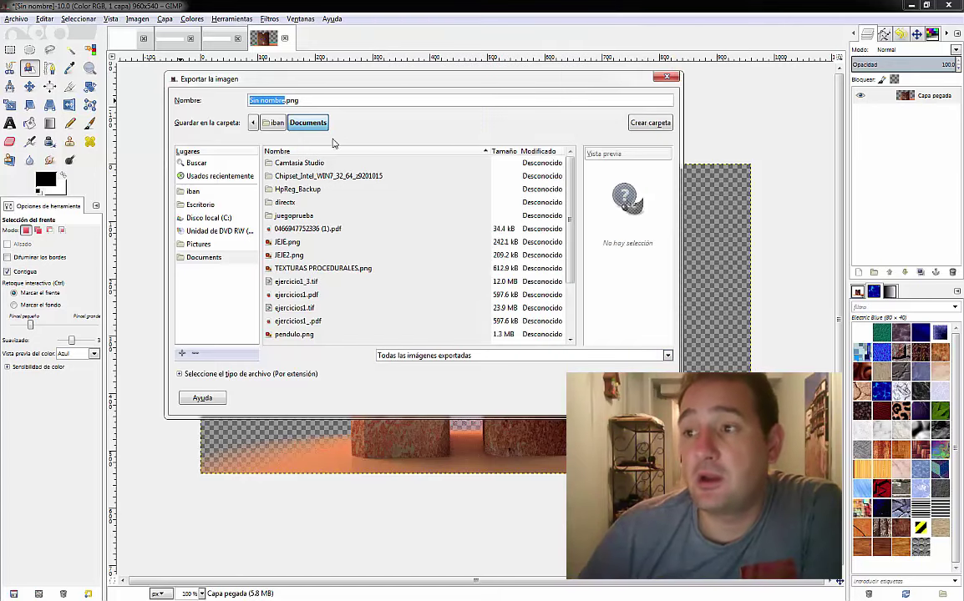
{"action": "left_click", "coordinate": [311, 101]}
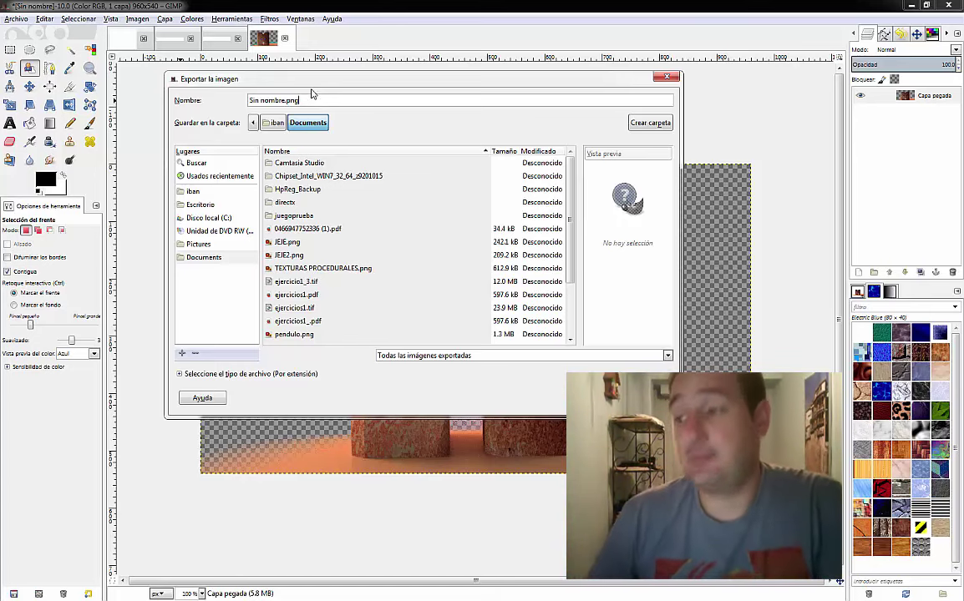
{"action": "key", "text": "Escape"}
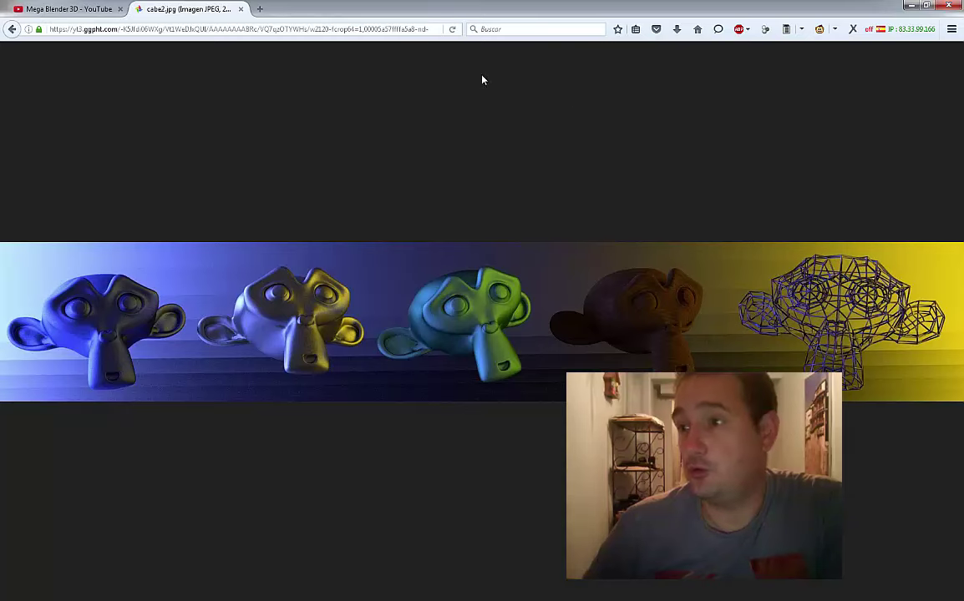
Step: View the Mega Blender 3D YouTube channel tab, then minimize Firefox back to GIMP
{"action": "left_click", "coordinate": [77, 10]}
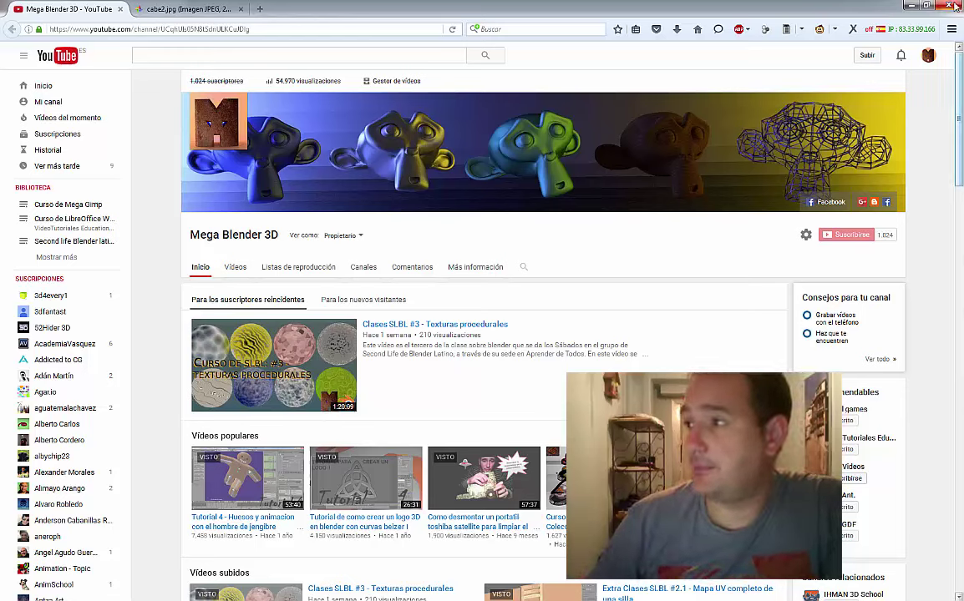
{"action": "left_click", "coordinate": [904, 8]}
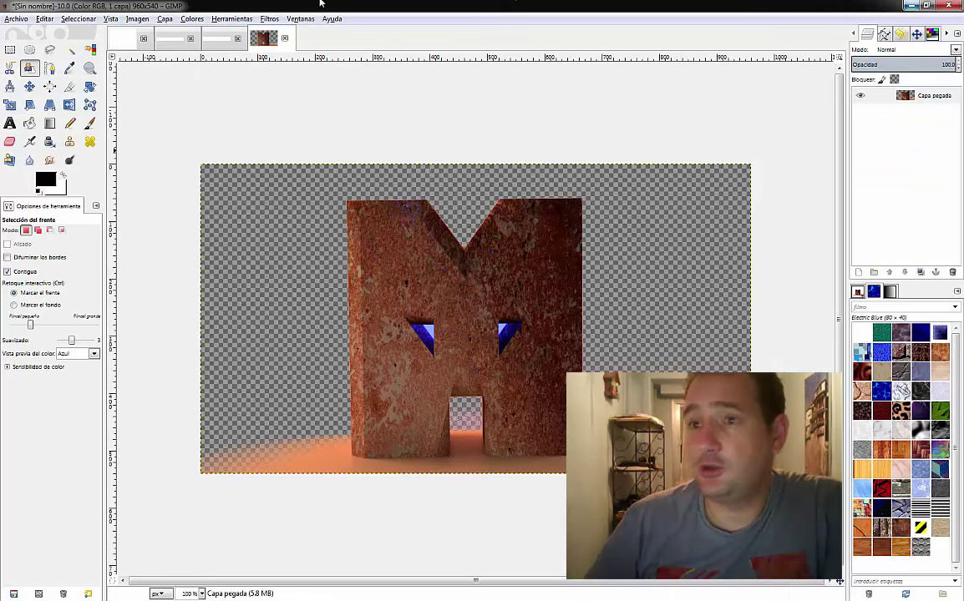
Step: Create a new image from the clipboard's desktop screenshot and zoom out to see all of it
{"action": "left_click", "coordinate": [16, 18]}
{"action": "mouse_move", "coordinate": [26, 44]}
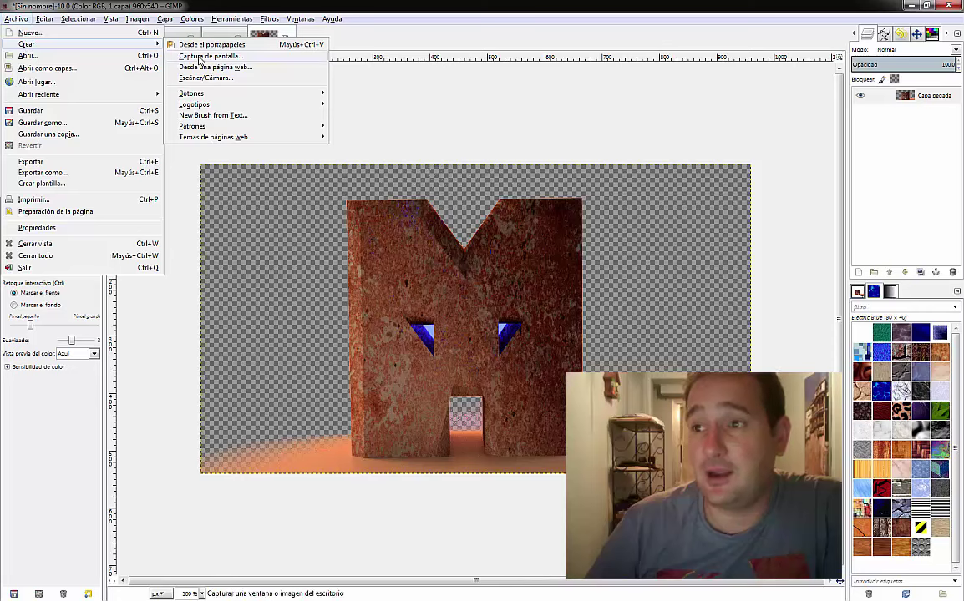
{"action": "left_click", "coordinate": [213, 57]}
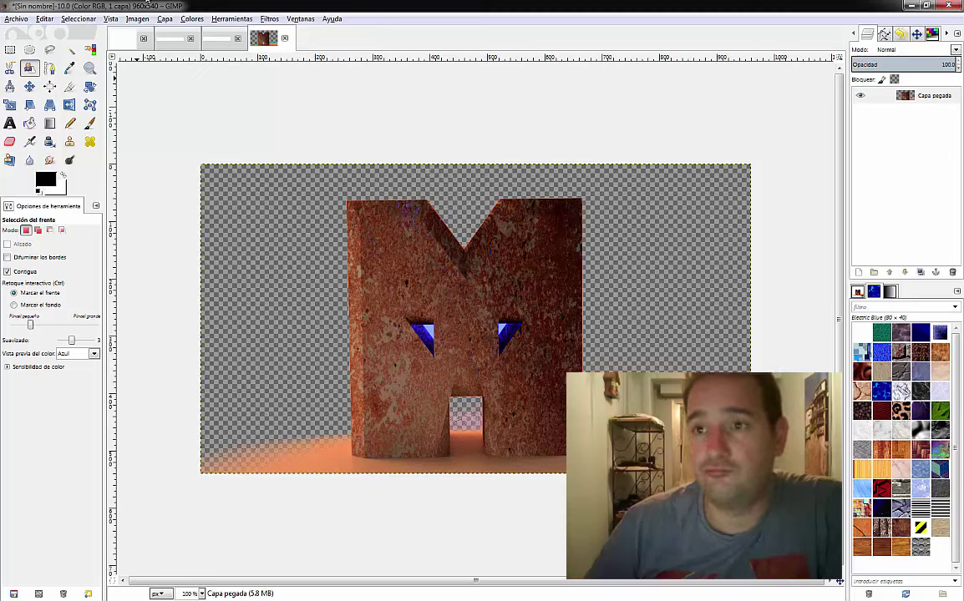
{"action": "left_click", "coordinate": [16, 19]}
{"action": "mouse_move", "coordinate": [26, 43]}
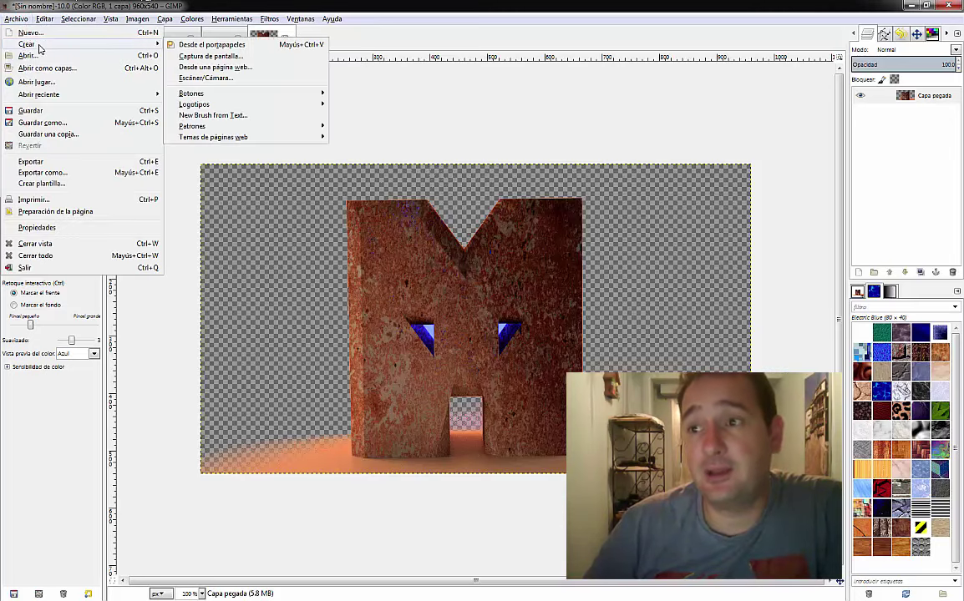
{"action": "left_click", "coordinate": [210, 46]}
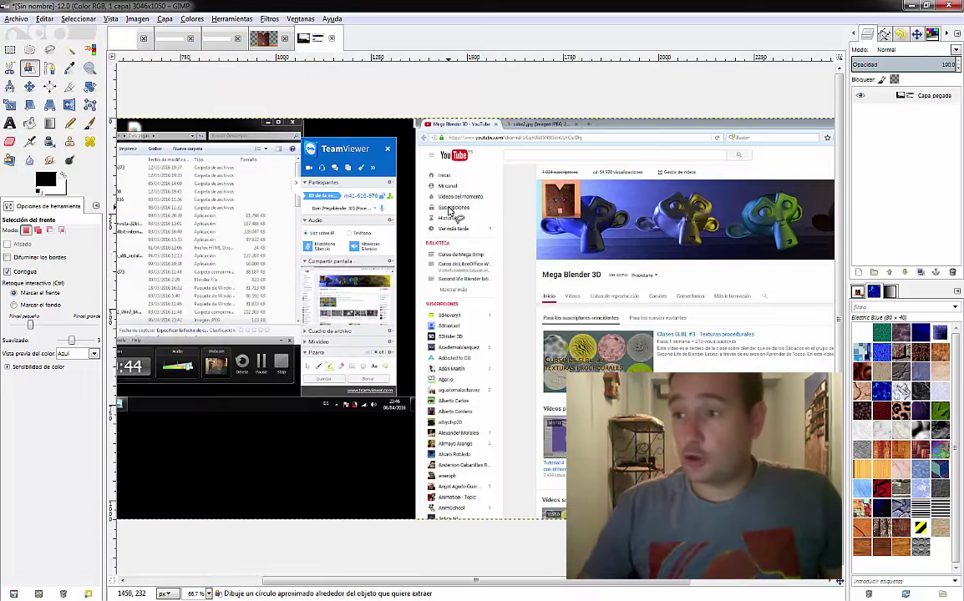
{"action": "key", "text": "minus"}
{"action": "key", "text": "minus"}
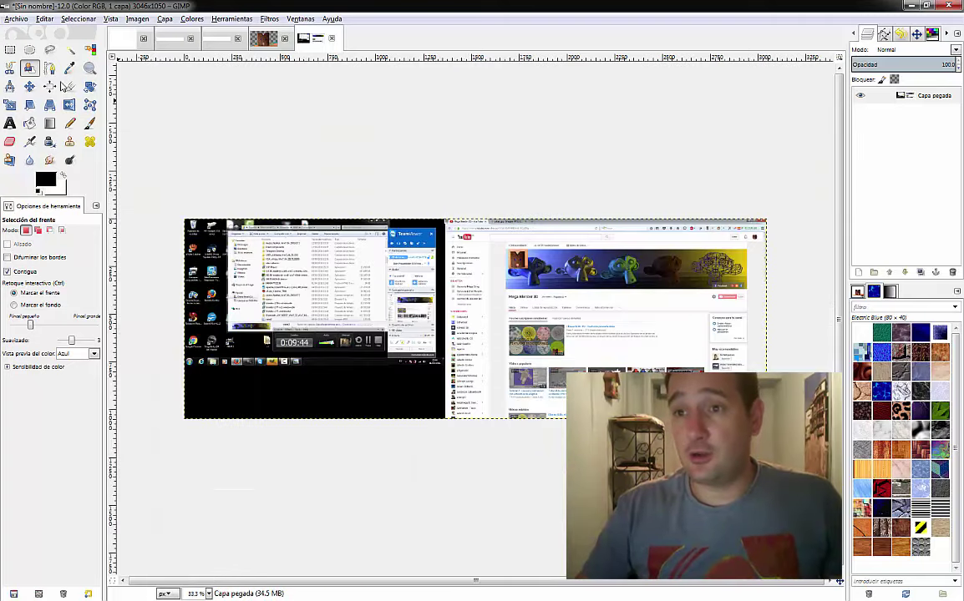
Step: Cut the YouTube page area to the clipboard, then close the screenshot without saving
{"action": "left_click", "coordinate": [10, 50]}
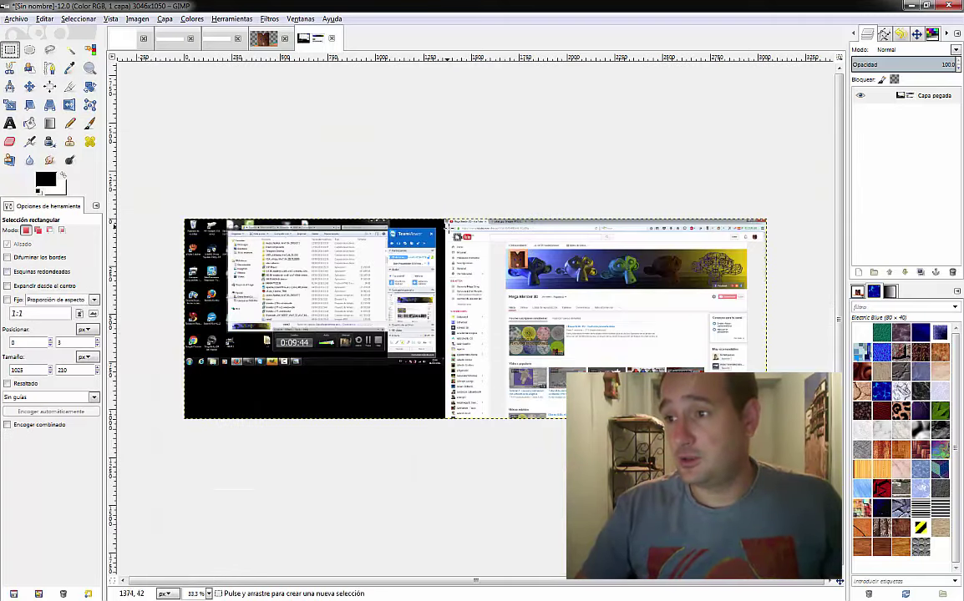
{"action": "left_click_drag", "start_coordinate": [444, 231], "coordinate": [747, 417]}
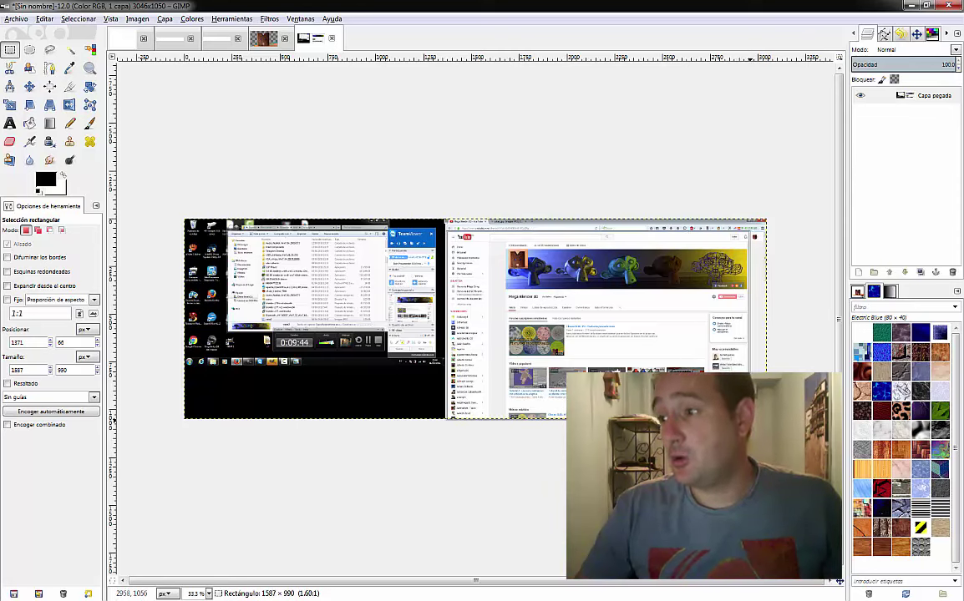
{"action": "left_click_drag", "start_coordinate": [751, 419], "coordinate": [750, 420]}
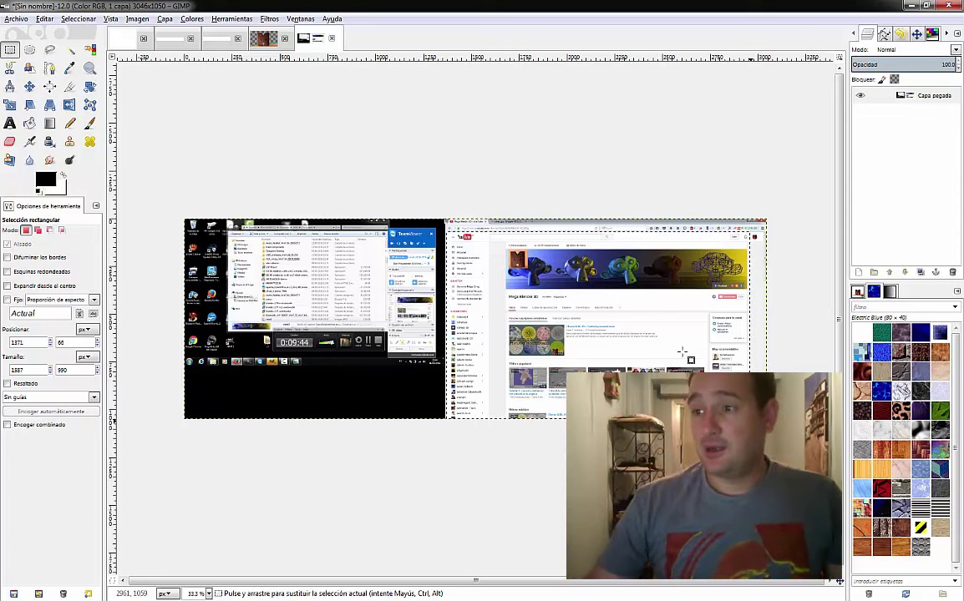
{"action": "key", "text": "ctrl"}
{"action": "key", "text": "ctrl+x"}
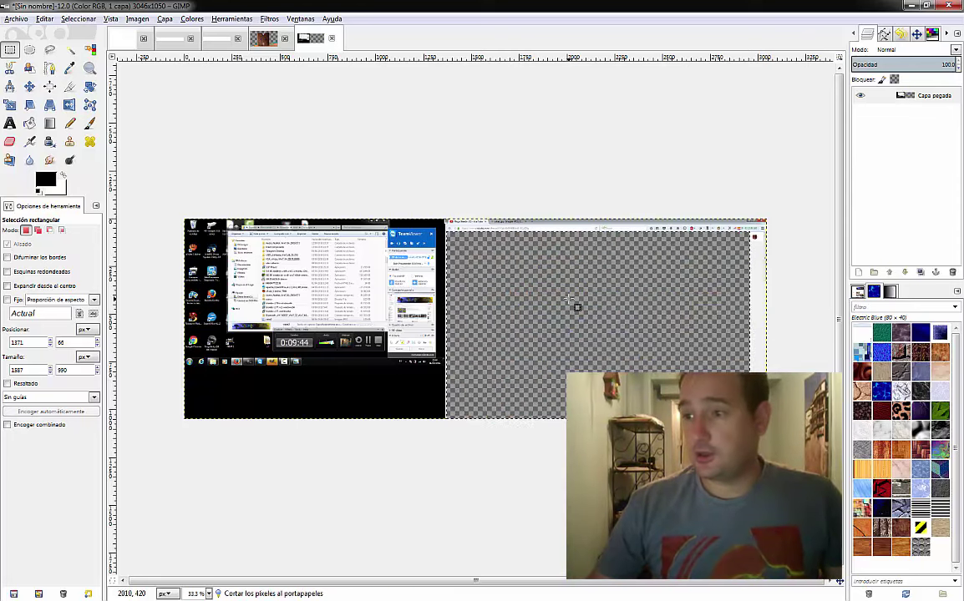
{"action": "left_click", "coordinate": [332, 39]}
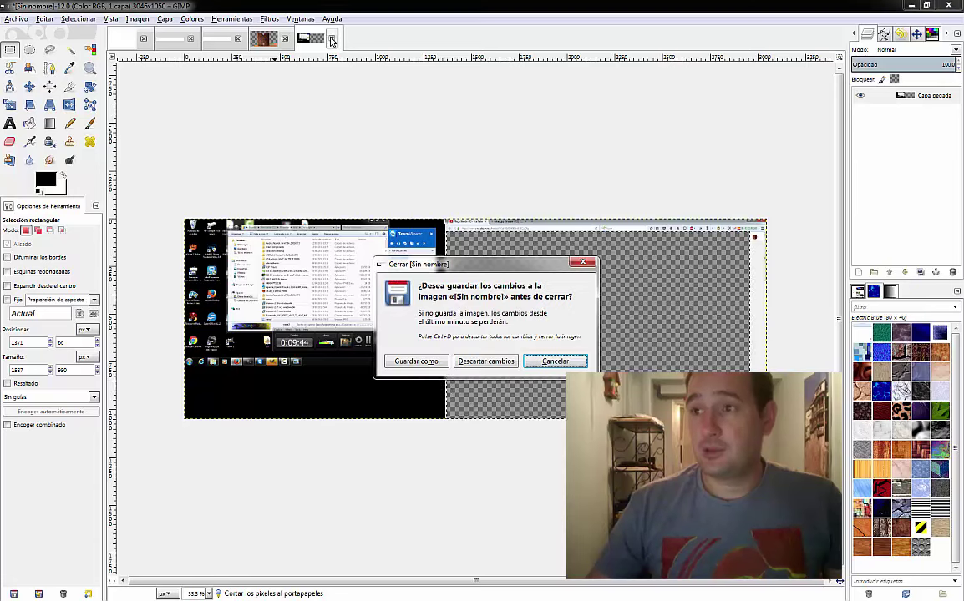
{"action": "left_click", "coordinate": [488, 362]}
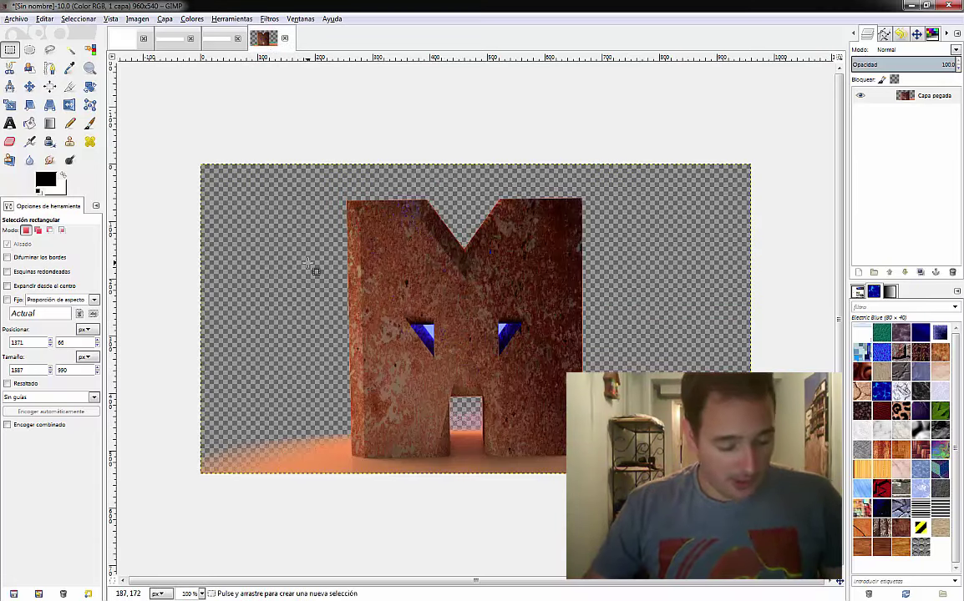
Step: Paste the YouTube page onto the M image, then undo it so only Capa pegada remains
{"action": "key", "text": "ctrl+v"}
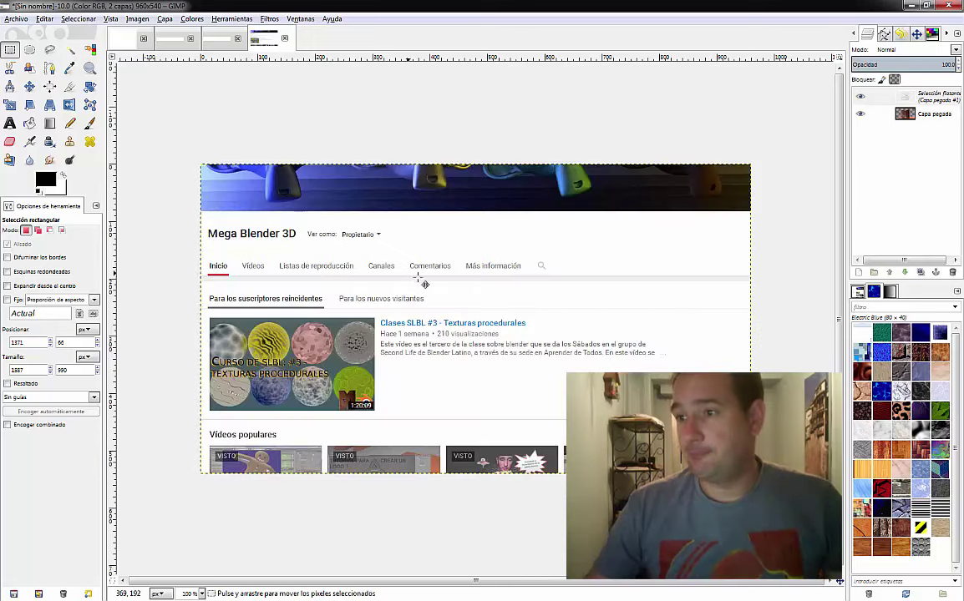
{"action": "scroll", "coordinate": [435, 275], "scroll_direction": "down", "scroll_amount": 2, "text": "ctrl"}
{"action": "scroll", "coordinate": [432, 274], "scroll_direction": "up", "scroll_amount": 2, "text": "ctrl"}
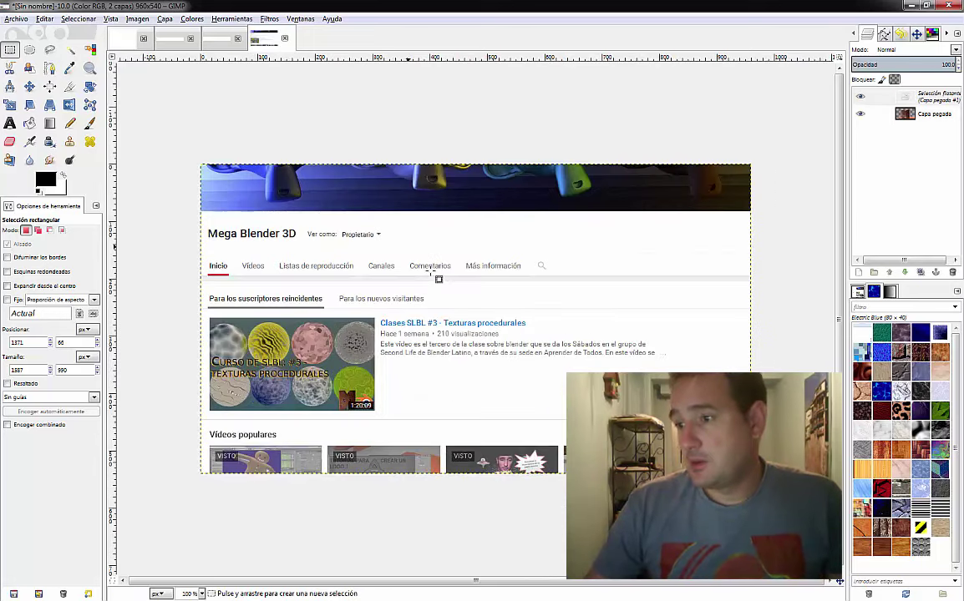
{"action": "left_click", "coordinate": [906, 98]}
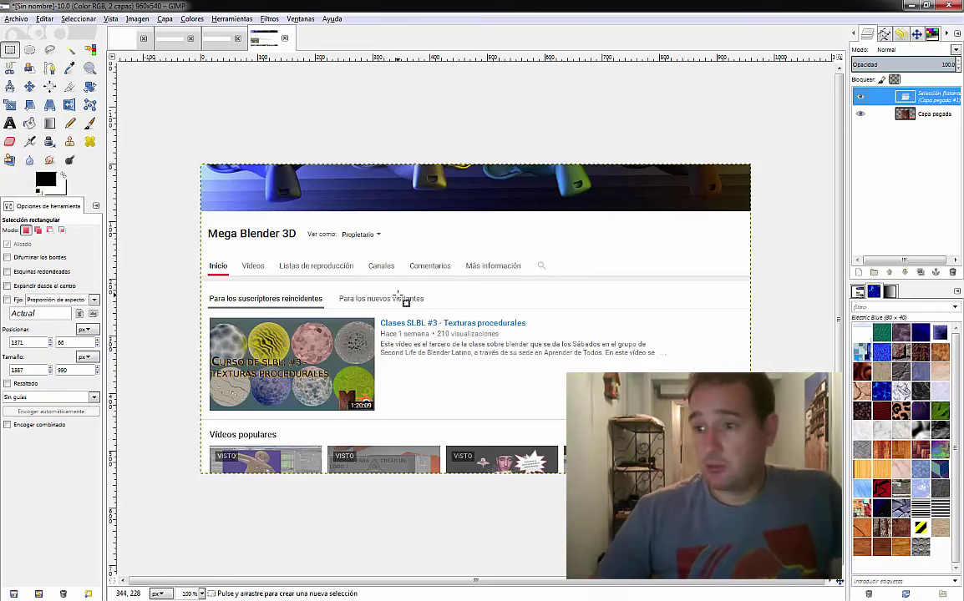
{"action": "key", "text": "ctrl+z"}
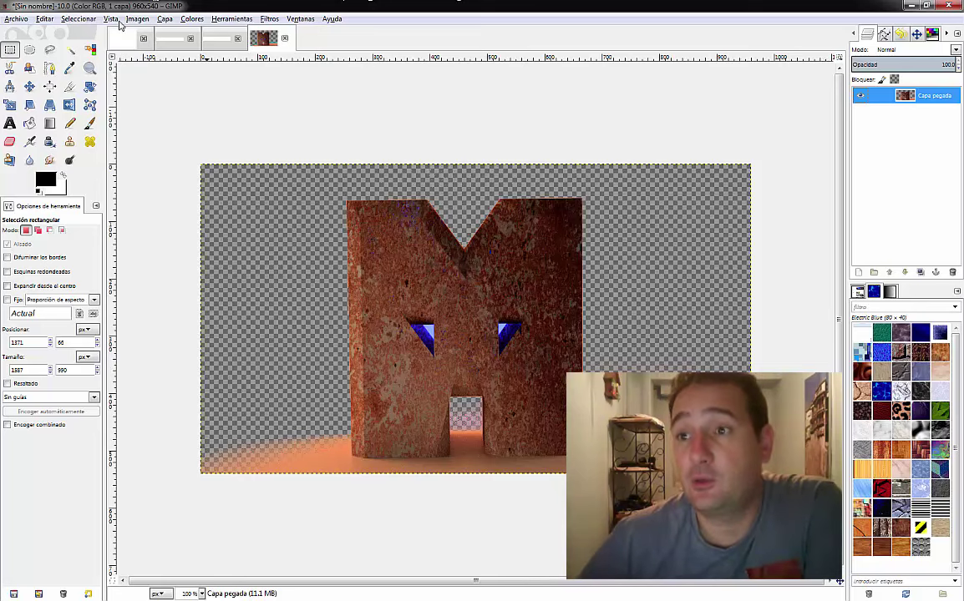
{"action": "left_click", "coordinate": [12, 18]}
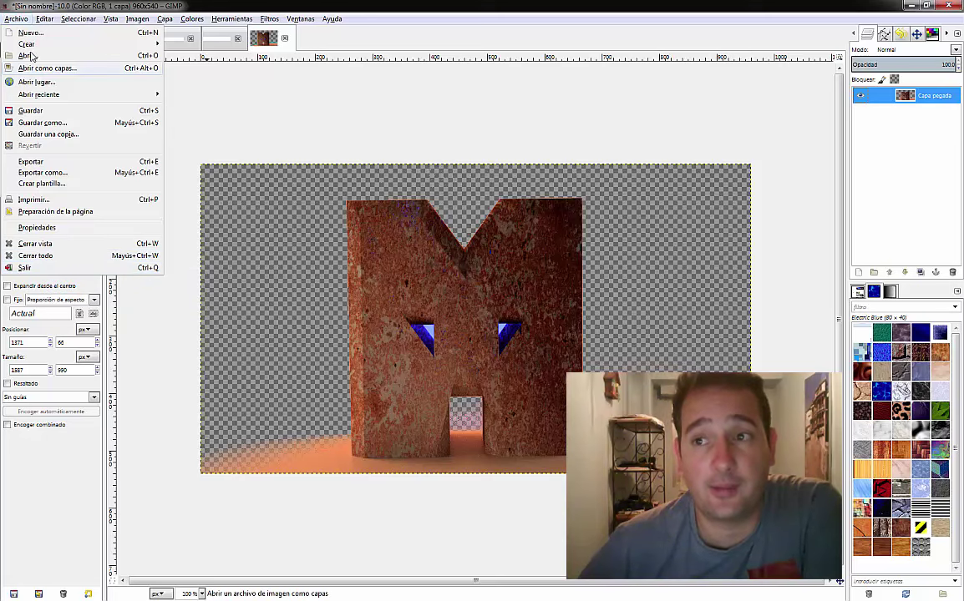
{"action": "left_click", "coordinate": [39, 16]}
{"action": "left_click", "coordinate": [42, 18]}
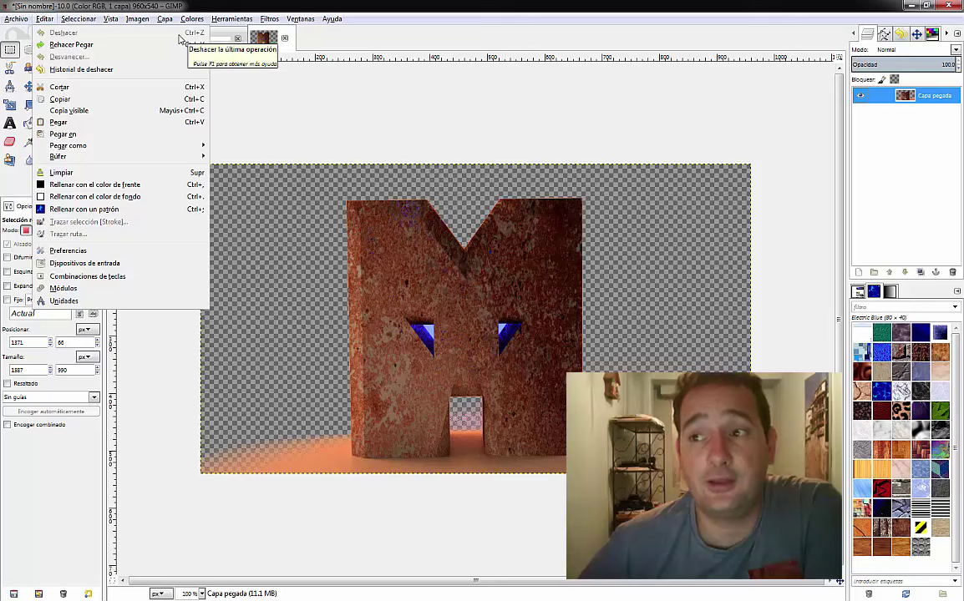
{"action": "left_click", "coordinate": [267, 256]}
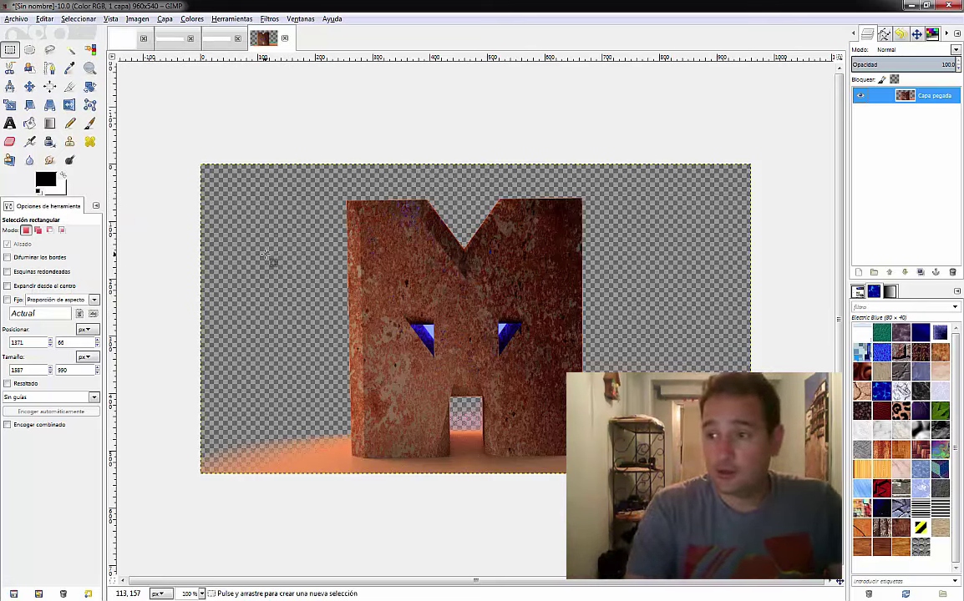
{"action": "key", "text": "ctrl+v"}
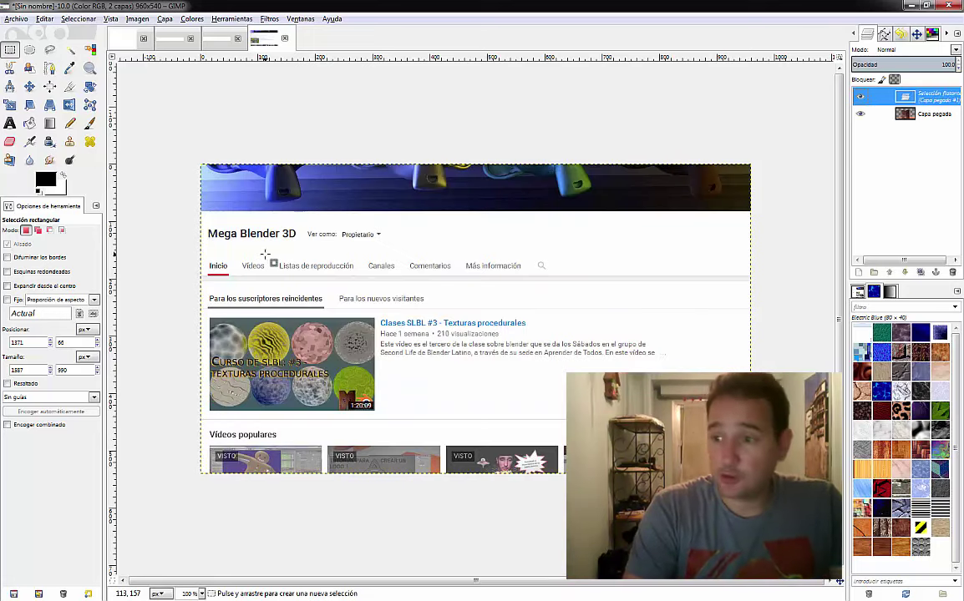
{"action": "key", "text": "ctrl+z"}
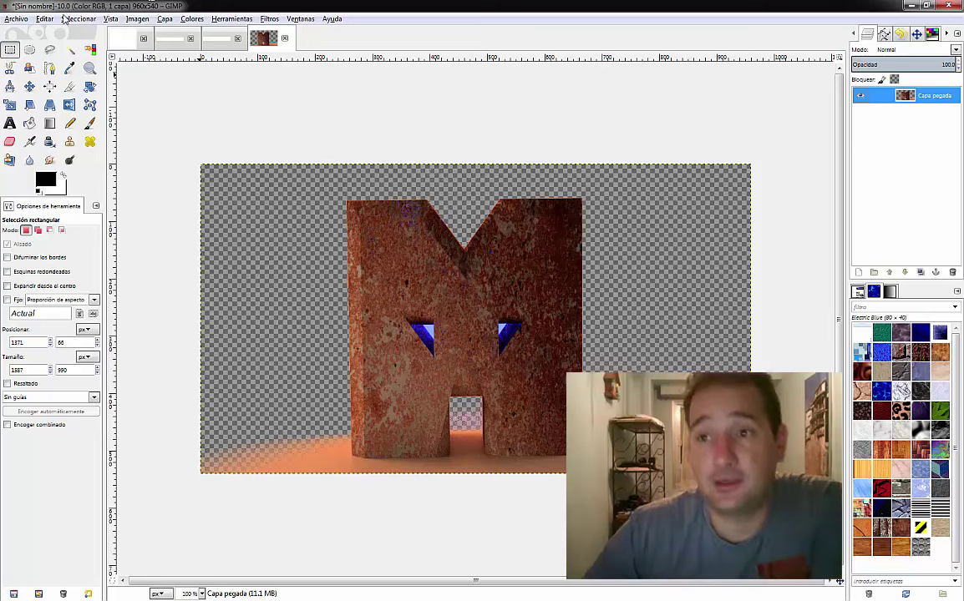
{"action": "left_click", "coordinate": [44, 18]}
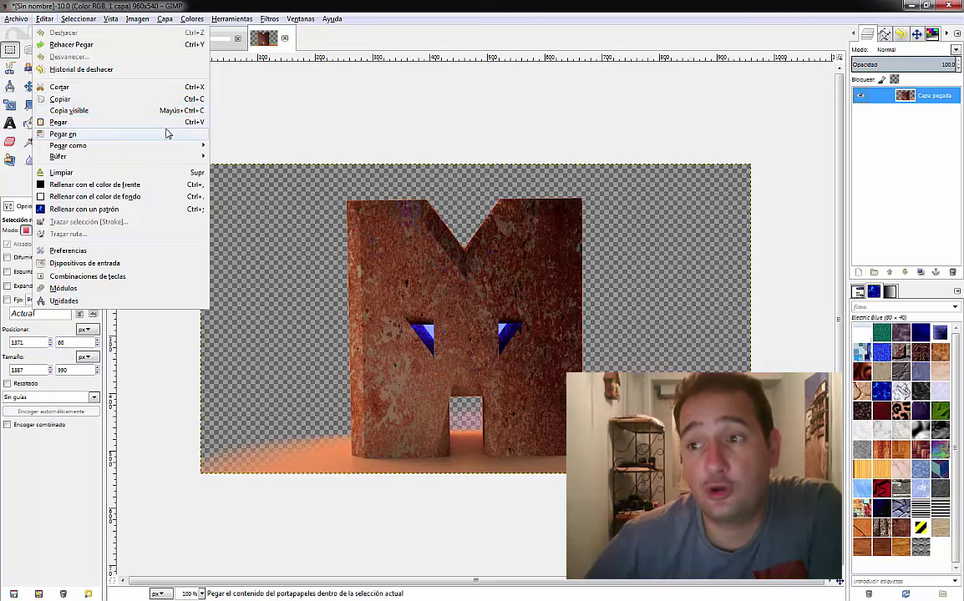
{"action": "left_click", "coordinate": [229, 177]}
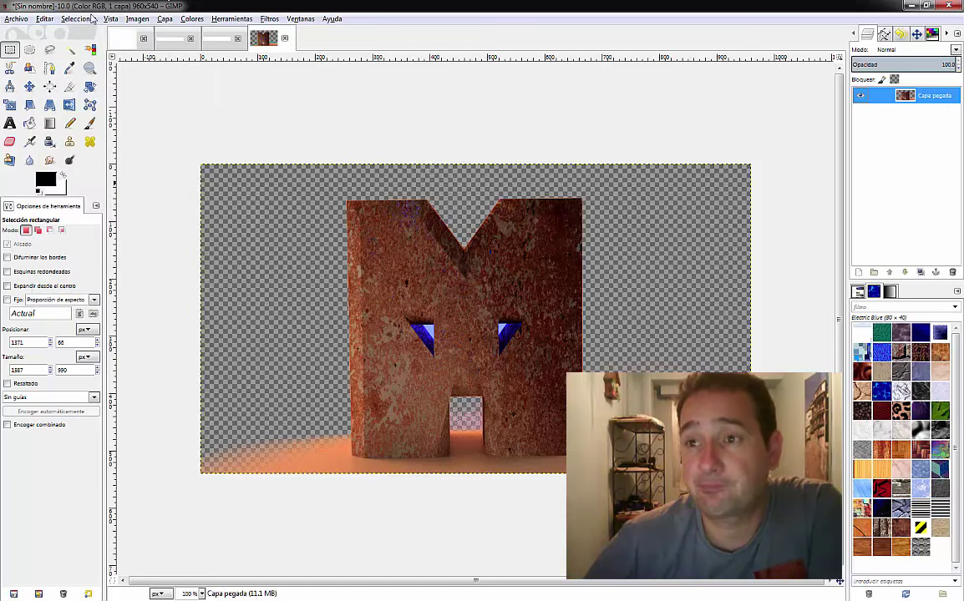
{"action": "left_click", "coordinate": [41, 19]}
{"action": "left_click", "coordinate": [41, 20]}
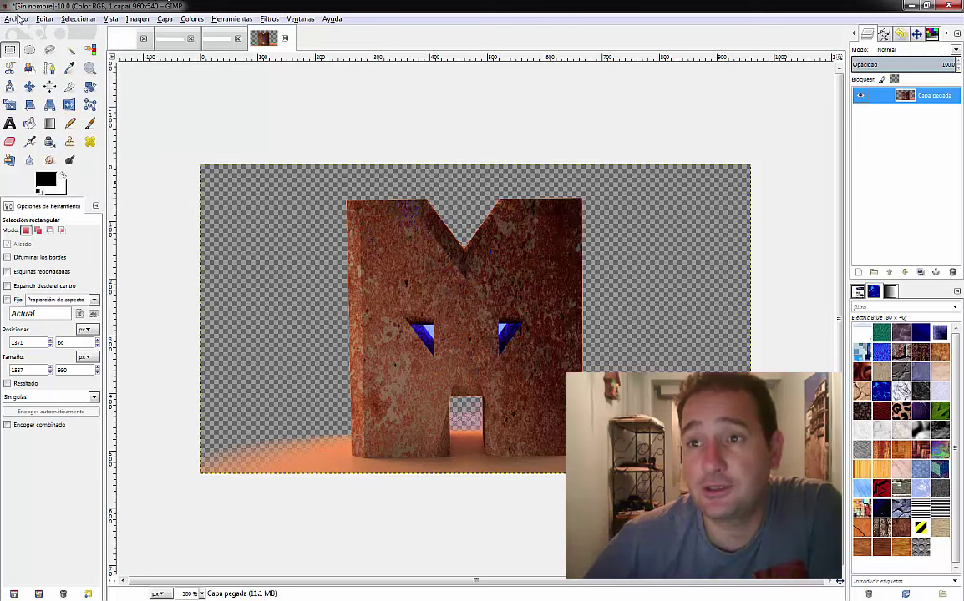
{"action": "left_click", "coordinate": [16, 18]}
{"action": "left_click", "coordinate": [26, 57]}
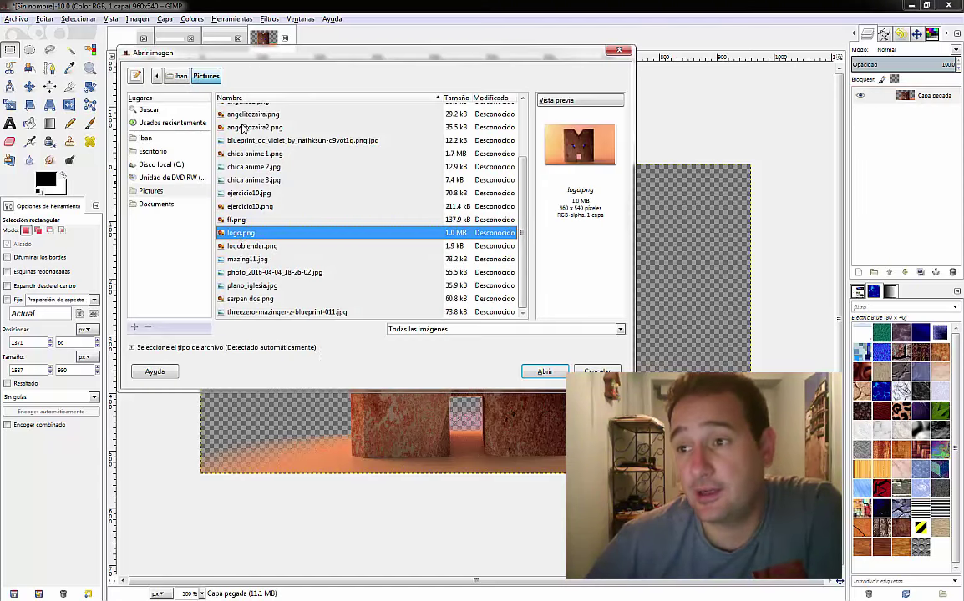
Step: Open logoblender.png from Pictures as a 115×91 image
{"action": "left_click", "coordinate": [246, 141]}
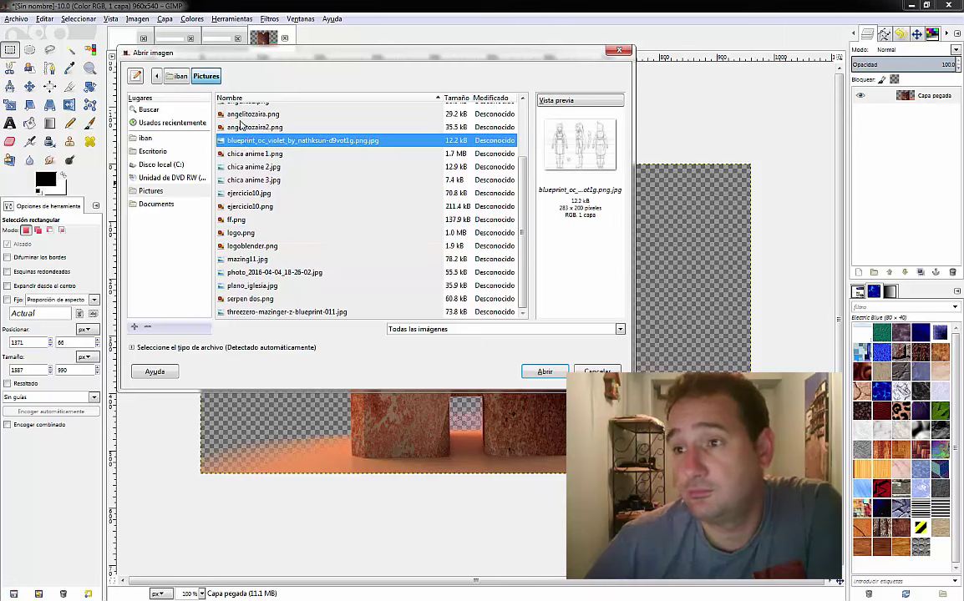
{"action": "left_click", "coordinate": [259, 247]}
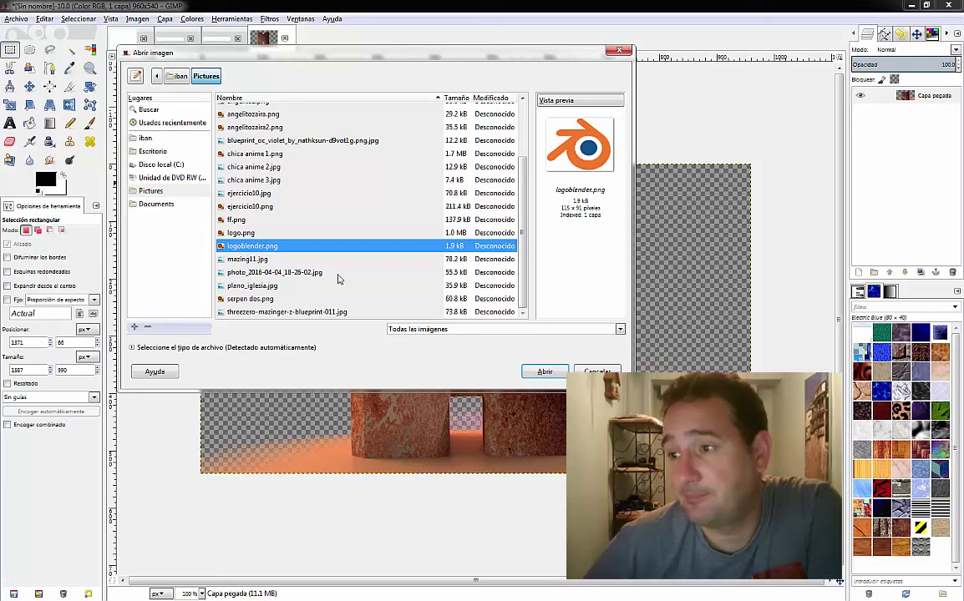
{"action": "left_click", "coordinate": [539, 373]}
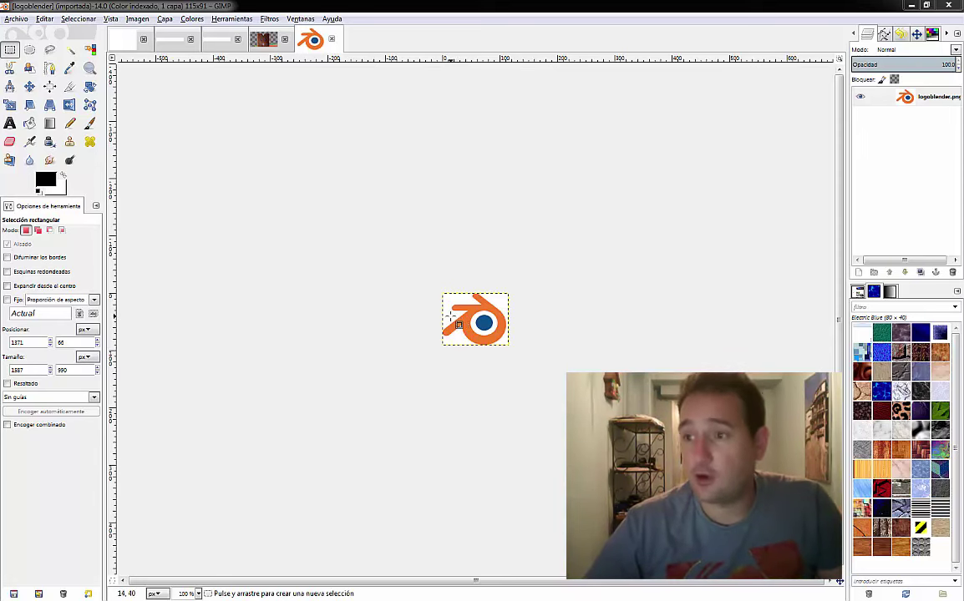
Step: Paste the YouTube page onto the rusty M image again and undo the paste
{"action": "left_click", "coordinate": [263, 40]}
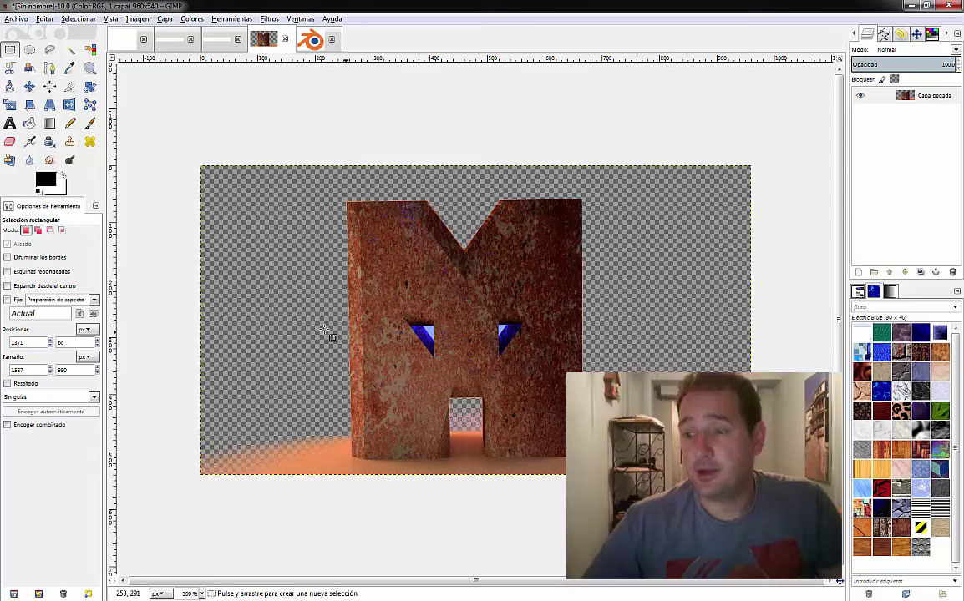
{"action": "key", "text": "ctrl+v"}
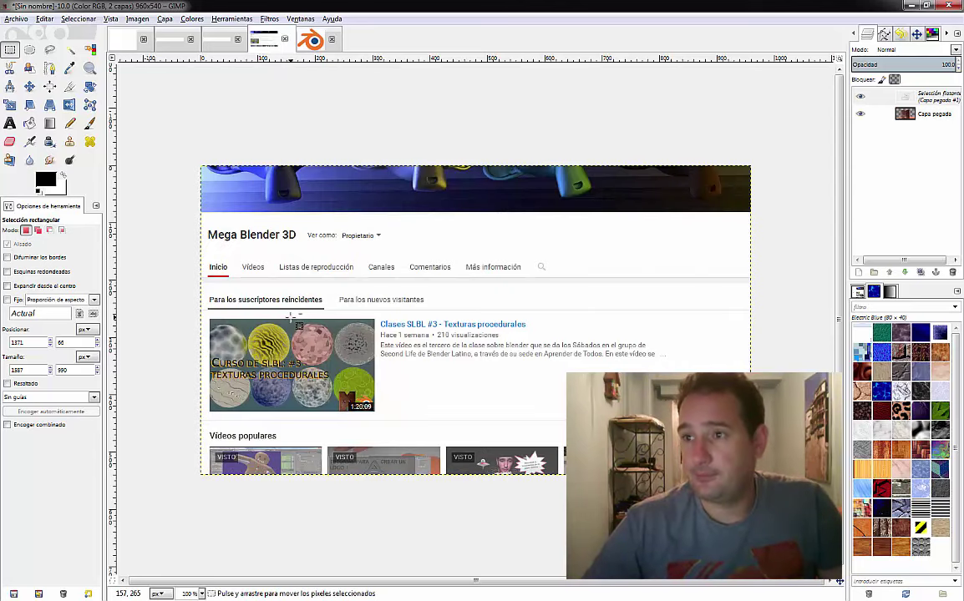
{"action": "key", "text": "ctrl+z"}
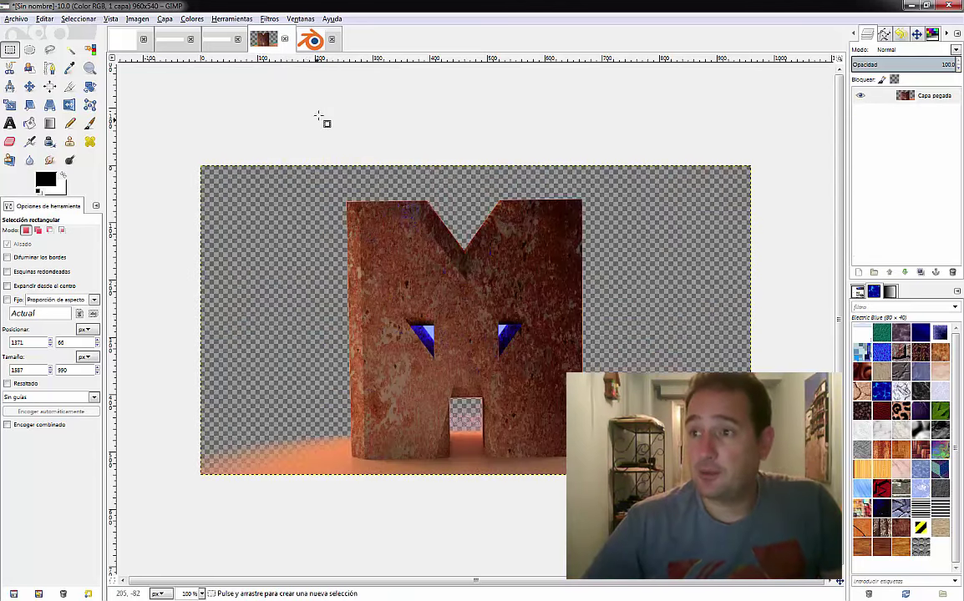
Step: Cut the Blender logo layer to the clipboard, then undo the cut to restore it
{"action": "left_click", "coordinate": [309, 43]}
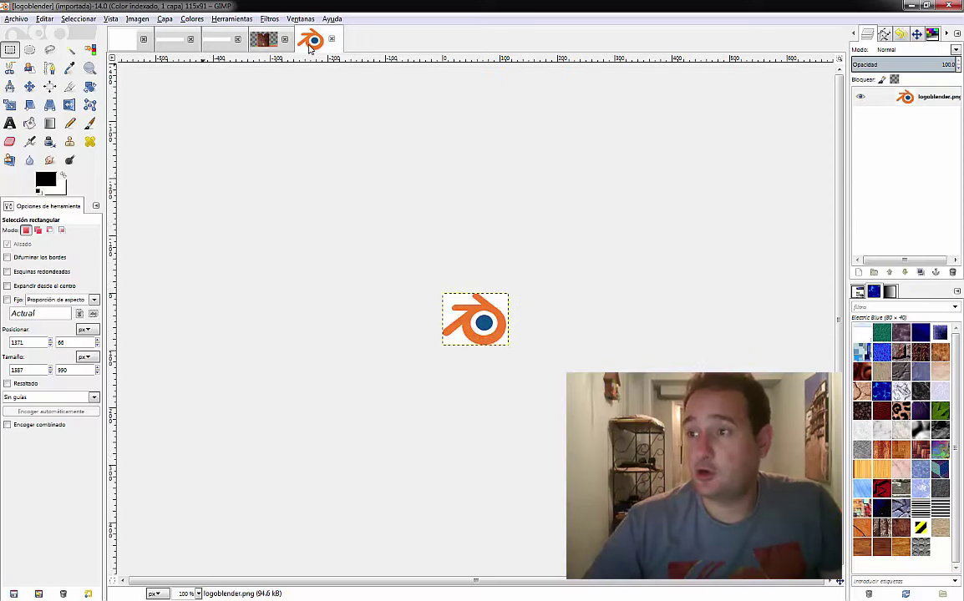
{"action": "left_click", "coordinate": [923, 98]}
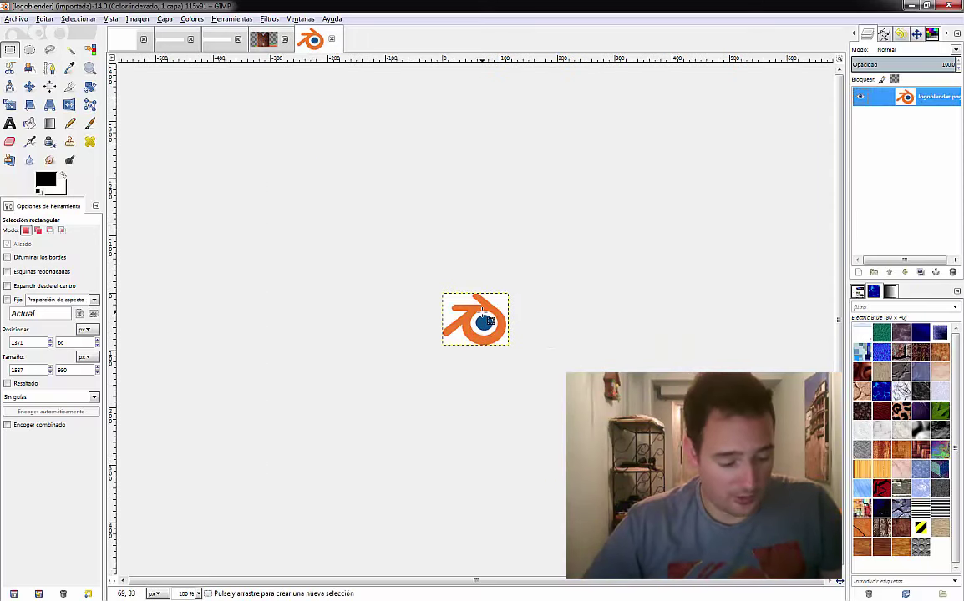
{"action": "key", "text": "ctrl+x"}
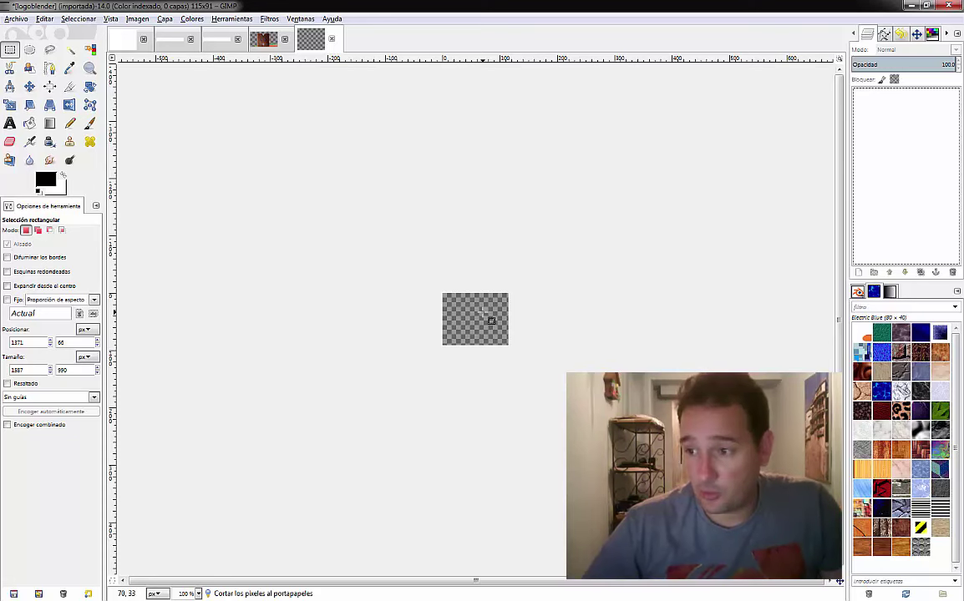
{"action": "key", "text": "ctrl+z"}
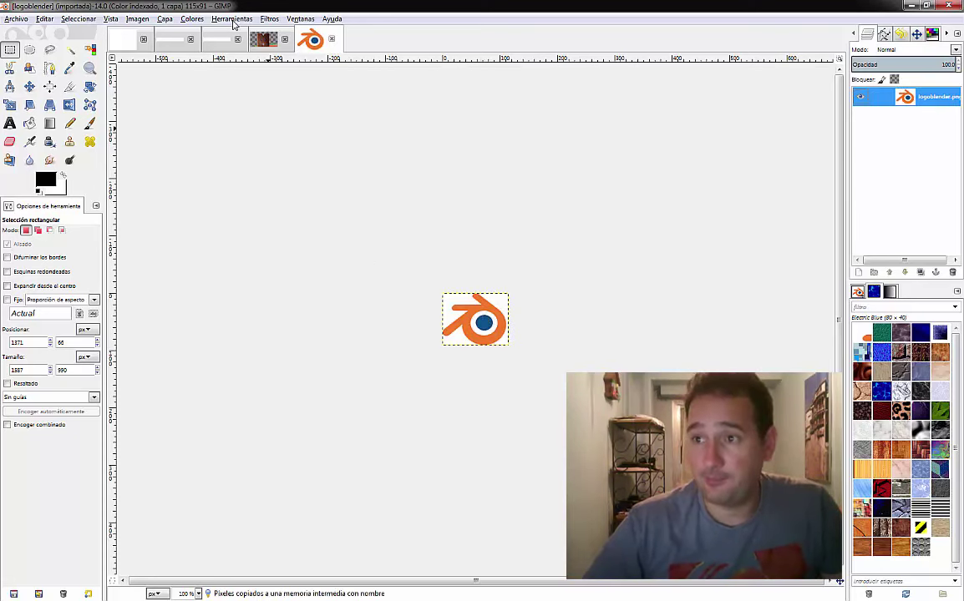
Step: Paste the Blender logo onto the rusty M and drag it over the M's lower-left leg
{"action": "left_click", "coordinate": [267, 40]}
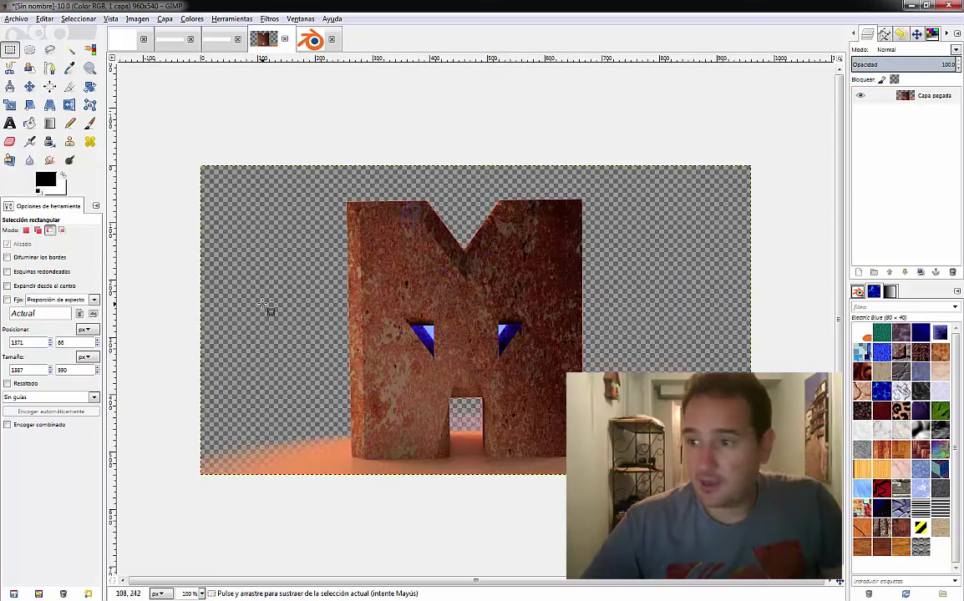
{"action": "key", "text": "ctrl+v"}
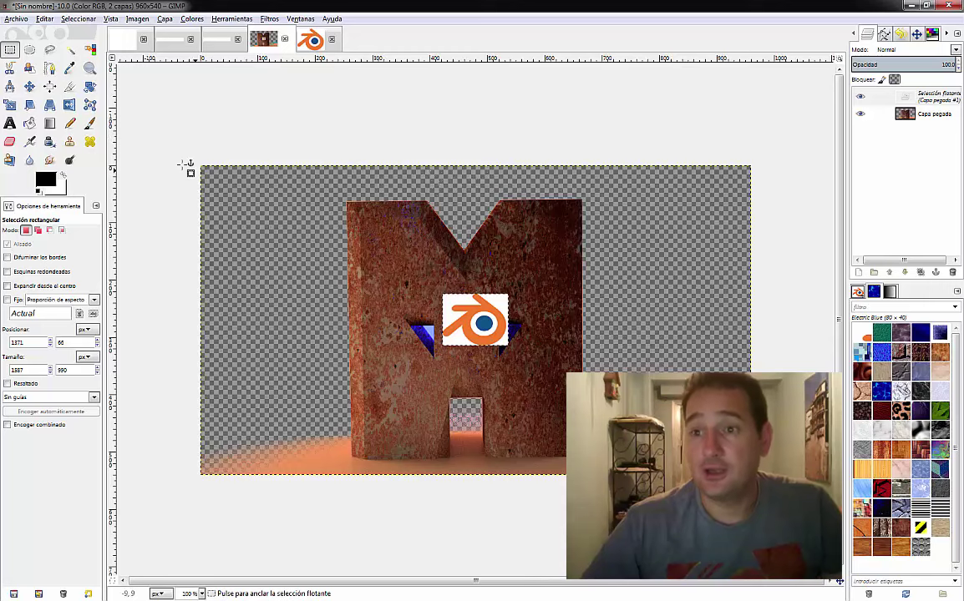
{"action": "left_click", "coordinate": [29, 87]}
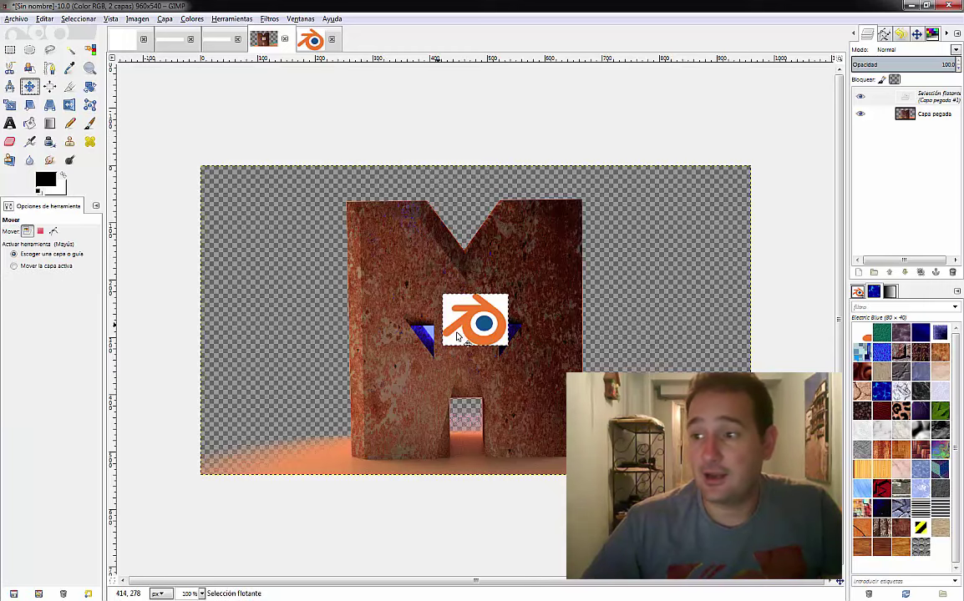
{"action": "mouse_move", "coordinate": [471, 331]}
{"action": "left_mouse_down"}
{"action": "mouse_move", "coordinate": [314, 399]}
{"action": "mouse_move", "coordinate": [392, 413]}
{"action": "left_mouse_up"}
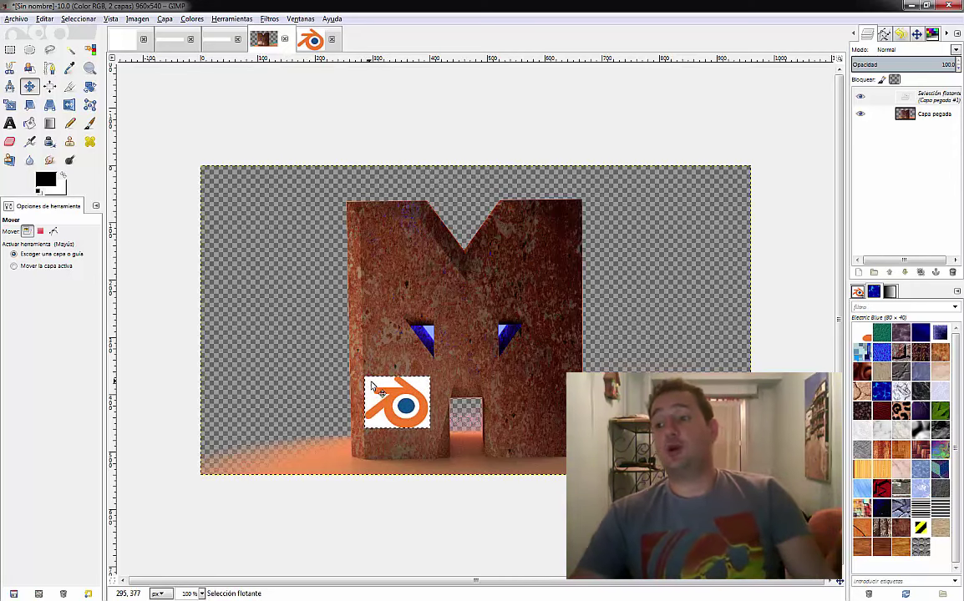
{"action": "left_click", "coordinate": [71, 50]}
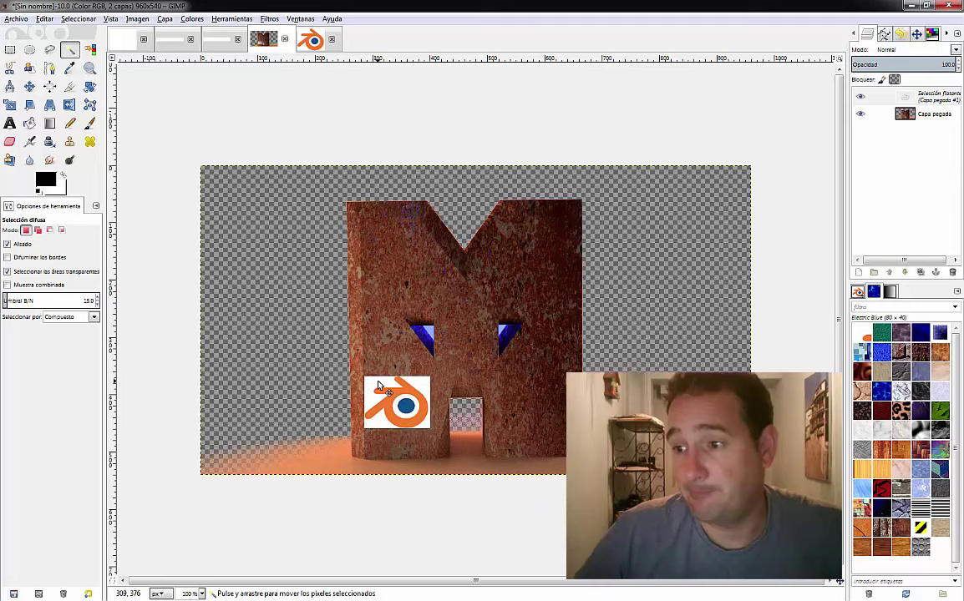
Step: In logoblender.png, Fuzzy Select the white background areas around the Blender logo
{"action": "left_click", "coordinate": [923, 96]}
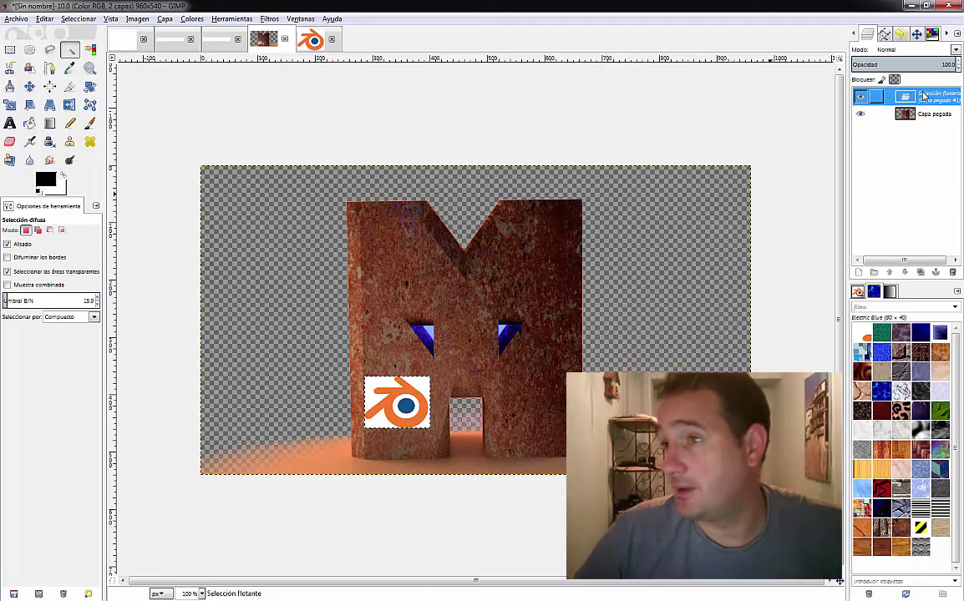
{"action": "left_click", "coordinate": [305, 39]}
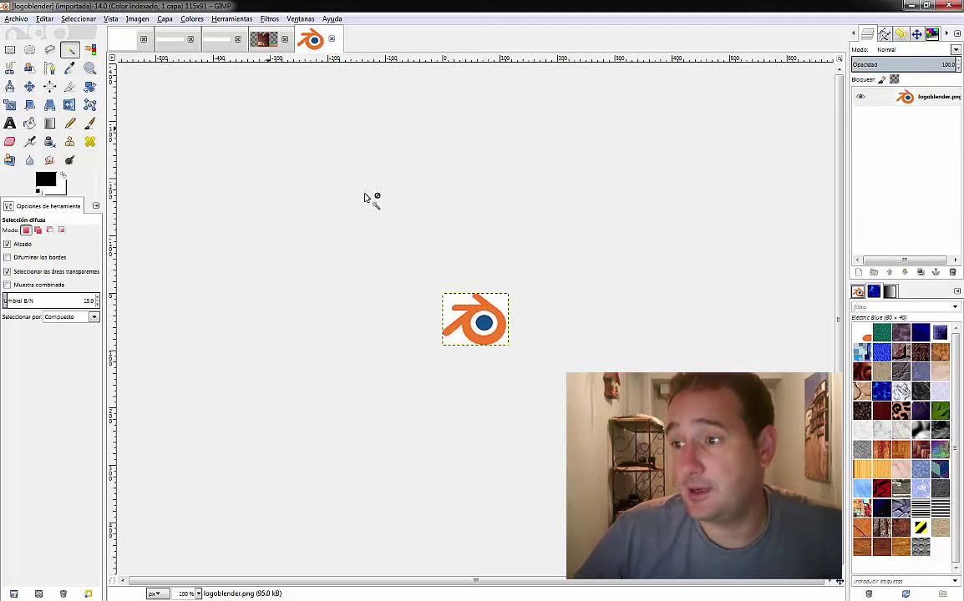
{"action": "left_click", "coordinate": [465, 301]}
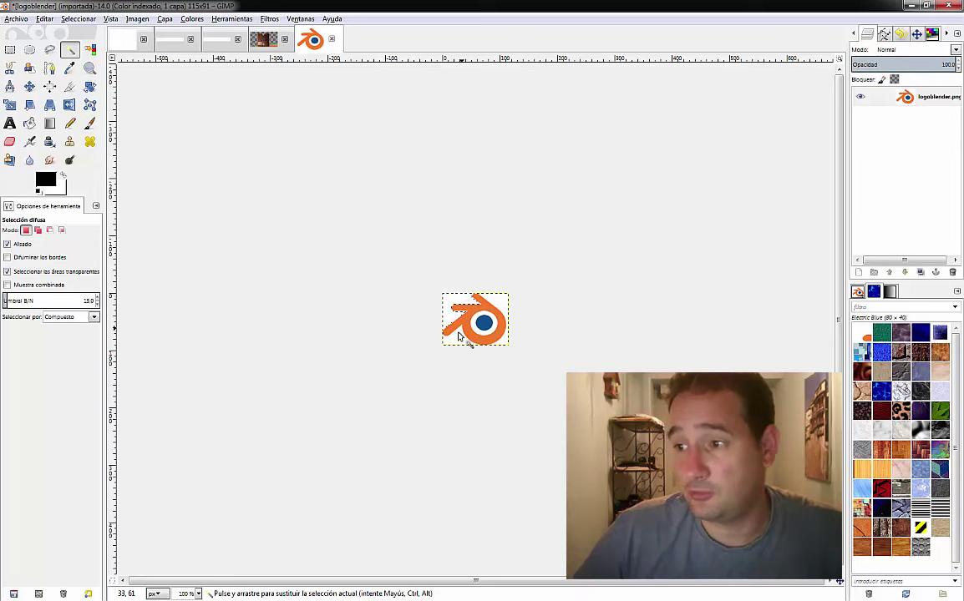
{"action": "key", "text": "shift"}
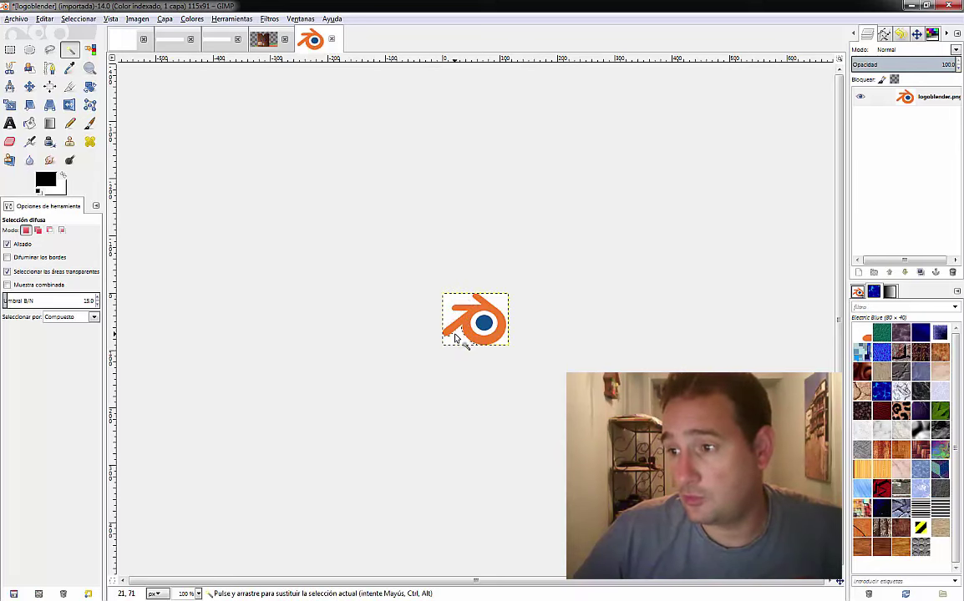
{"action": "key", "text": "shift"}
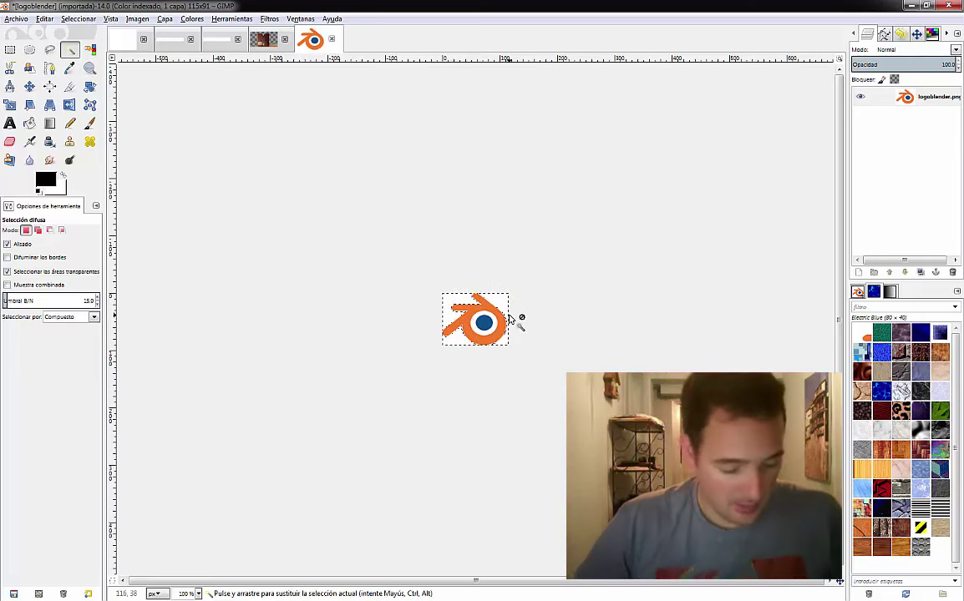
{"action": "key", "text": "x"}
{"action": "key", "text": "x"}
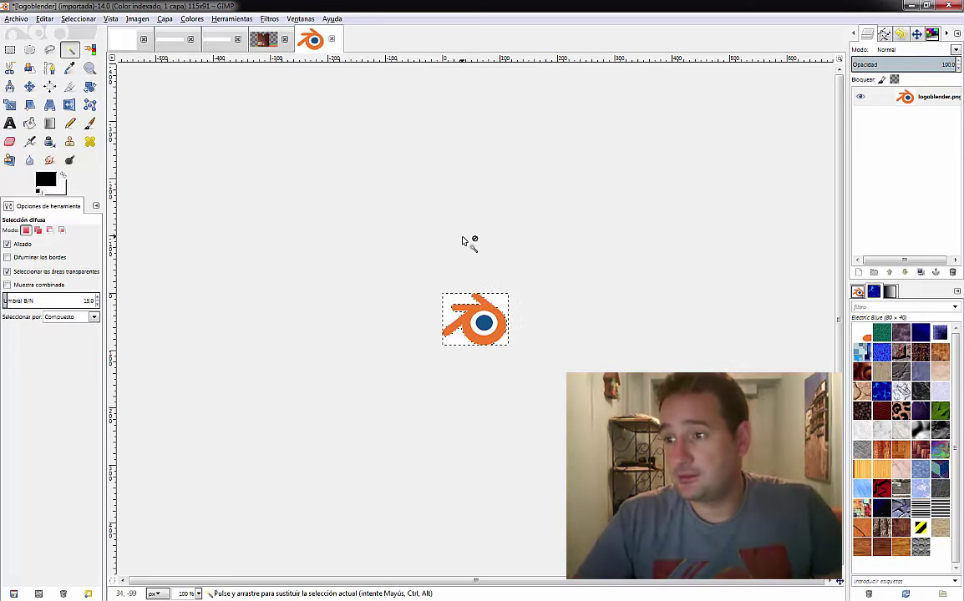
{"action": "key", "text": "x"}
{"action": "key", "text": "x"}
{"action": "key", "text": "m"}
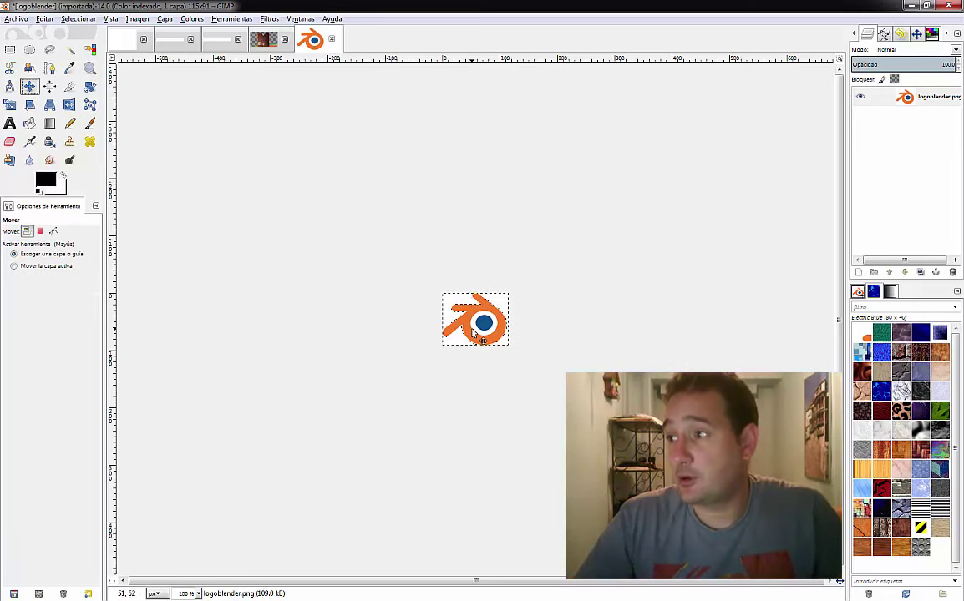
Step: Add an alpha channel to the logo layer and clear the selected white to transparency
{"action": "right_click", "coordinate": [901, 102]}
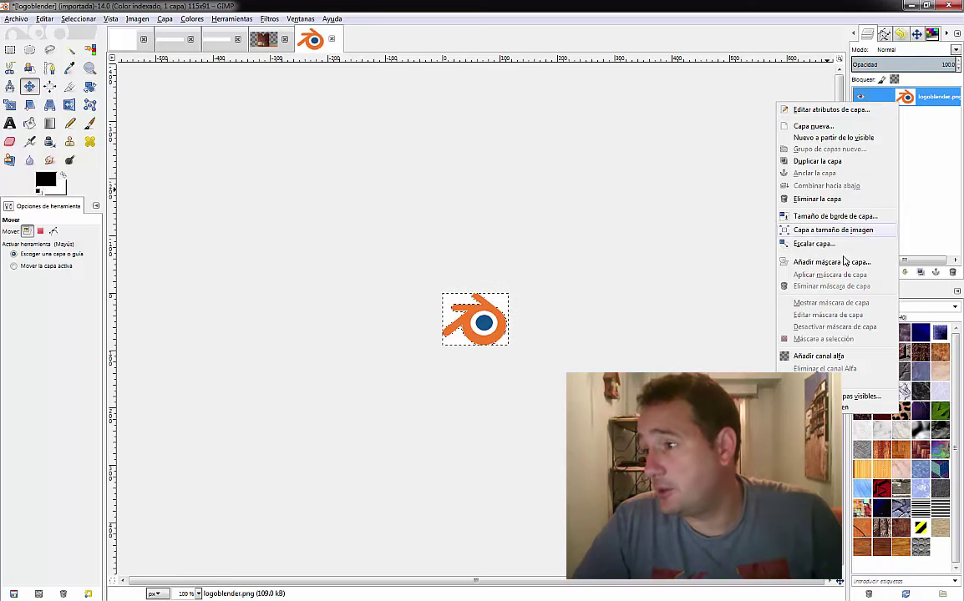
{"action": "left_click", "coordinate": [825, 365]}
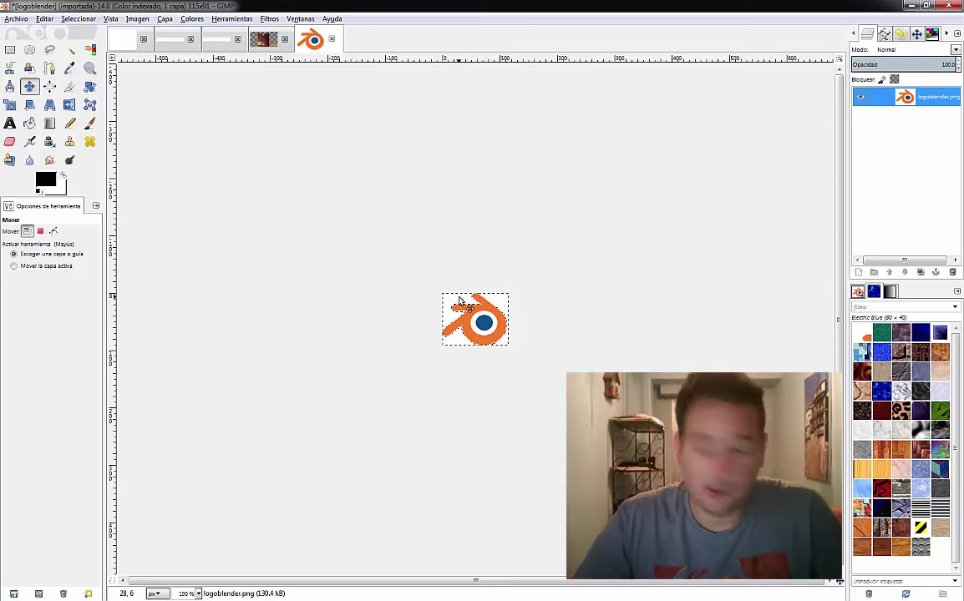
{"action": "key", "text": "x"}
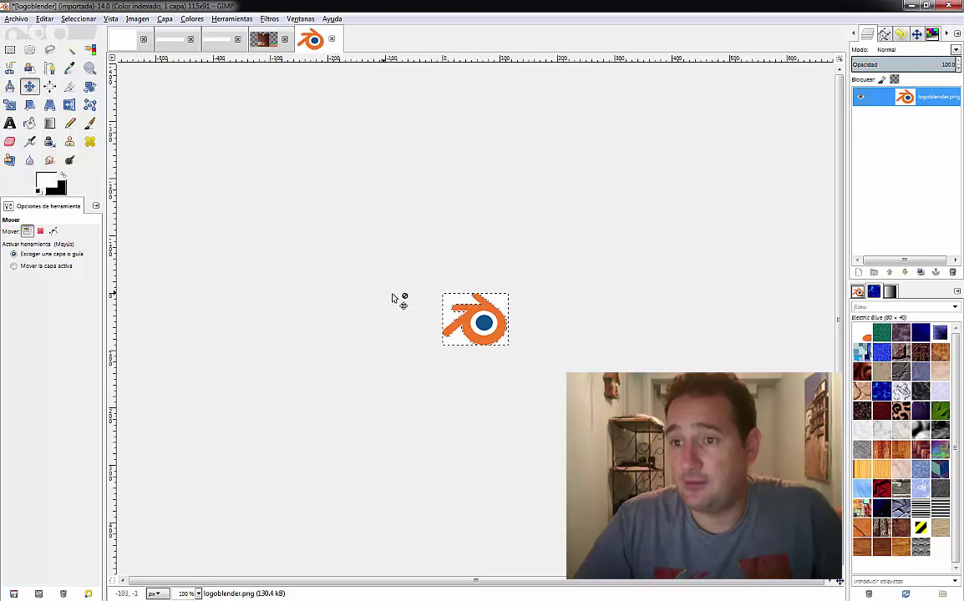
{"action": "key", "text": "x"}
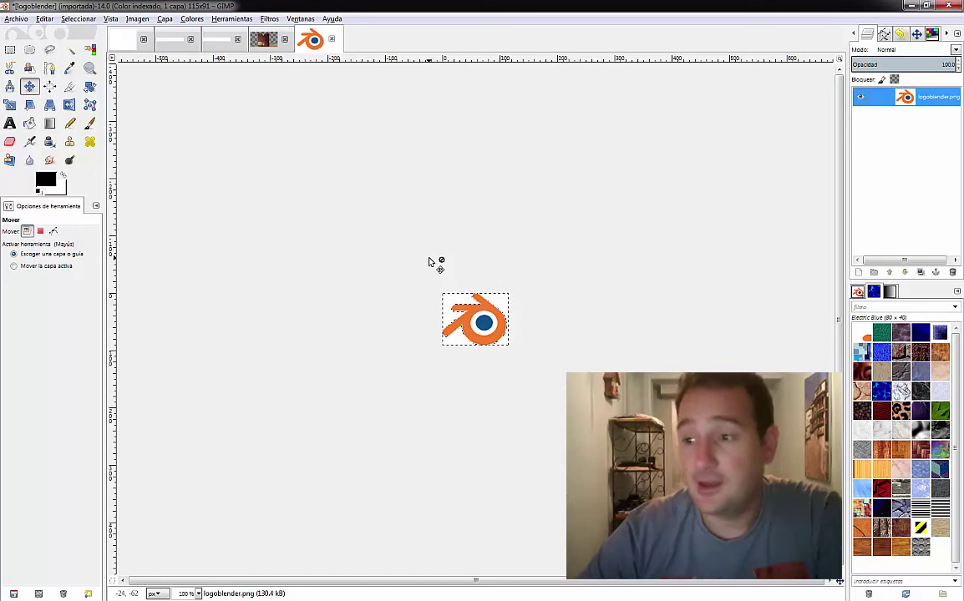
{"action": "key", "text": "ctrl+f"}
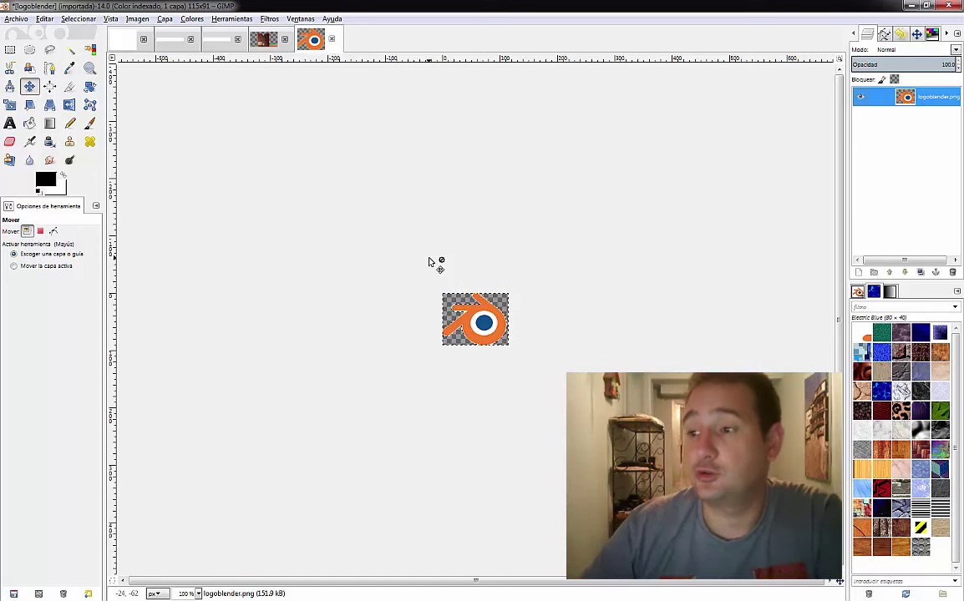
Step: Delete the white-boxed floating logo layer from the rusty M image
{"action": "left_click", "coordinate": [269, 39]}
{"action": "right_click", "coordinate": [373, 387]}
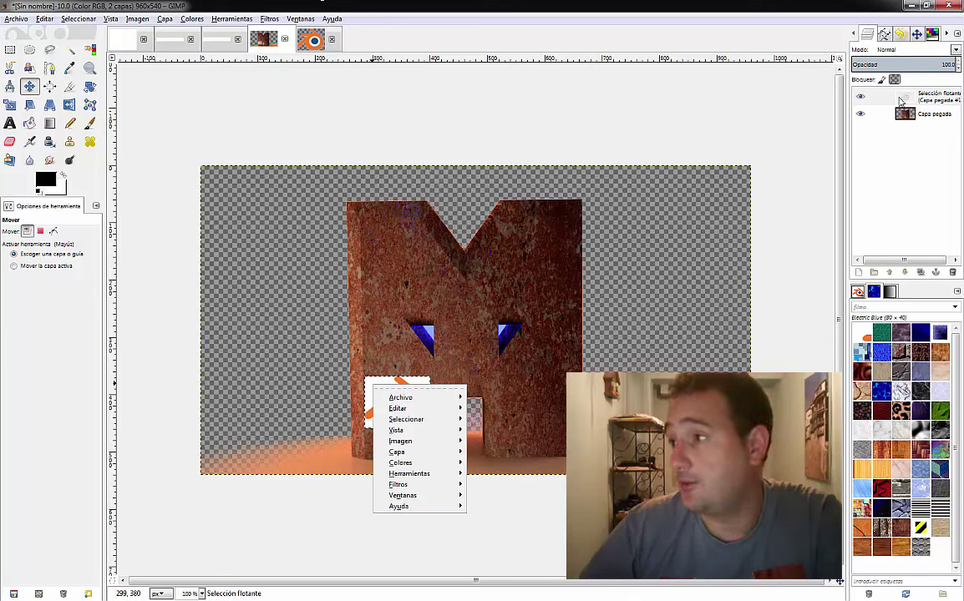
{"action": "left_click", "coordinate": [899, 99]}
{"action": "right_click", "coordinate": [900, 99]}
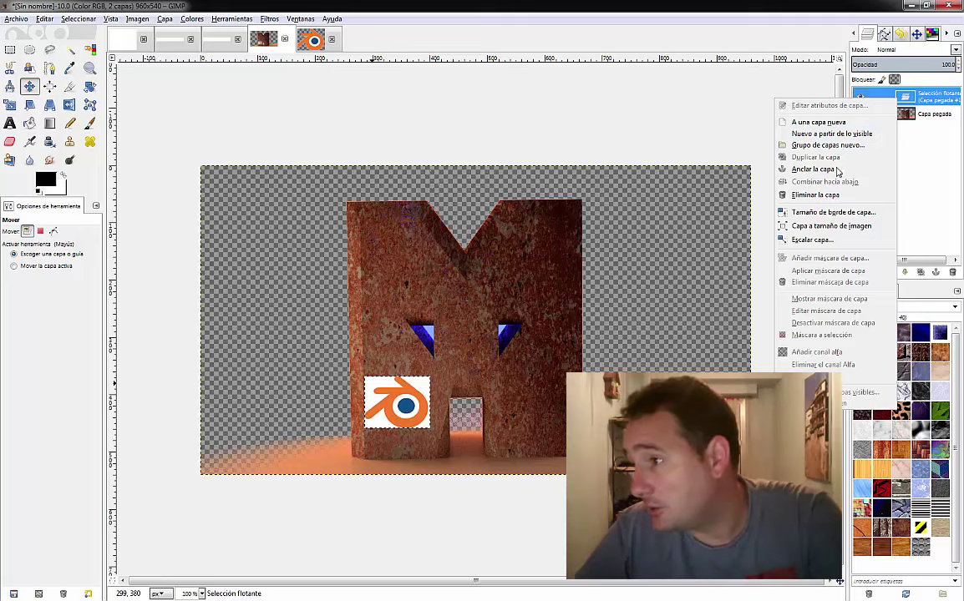
{"action": "left_click", "coordinate": [815, 195]}
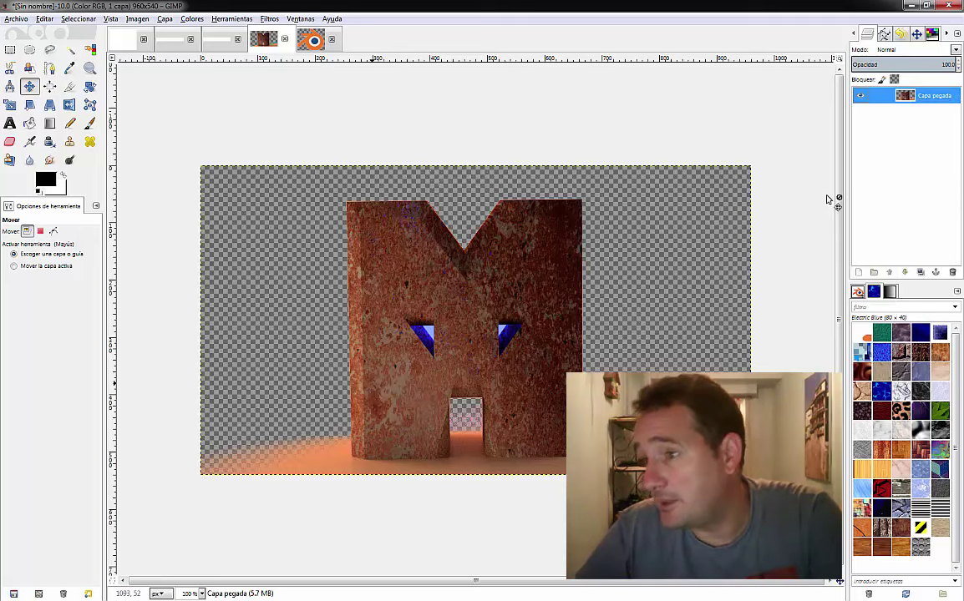
Step: Copy the transparent Blender logo, paste it onto the M, and position it on the lower-left leg
{"action": "left_click", "coordinate": [310, 40]}
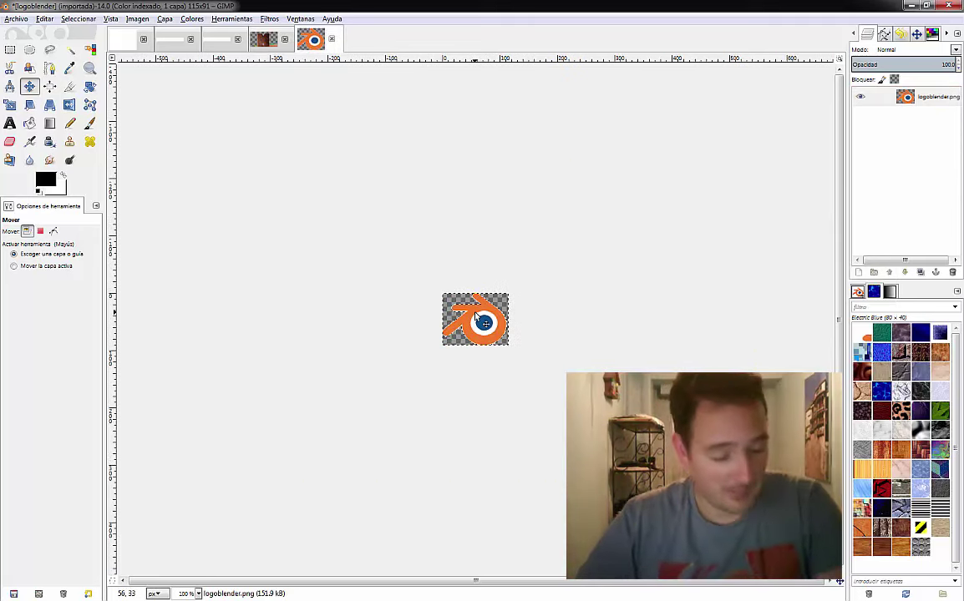
{"action": "key", "text": "shift+m"}
{"action": "key", "text": "m"}
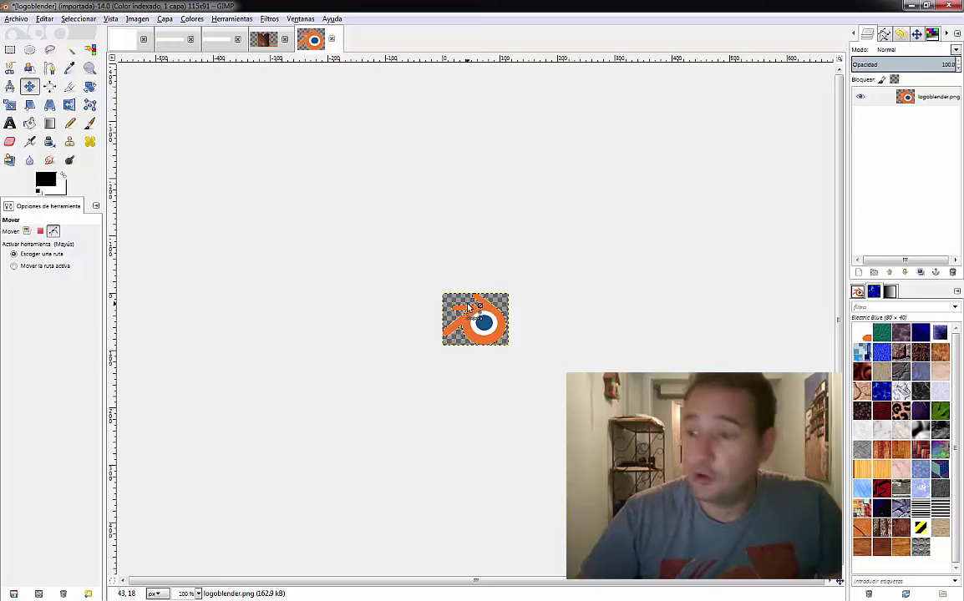
{"action": "key", "text": "ctrl+c"}
{"action": "left_click", "coordinate": [263, 39]}
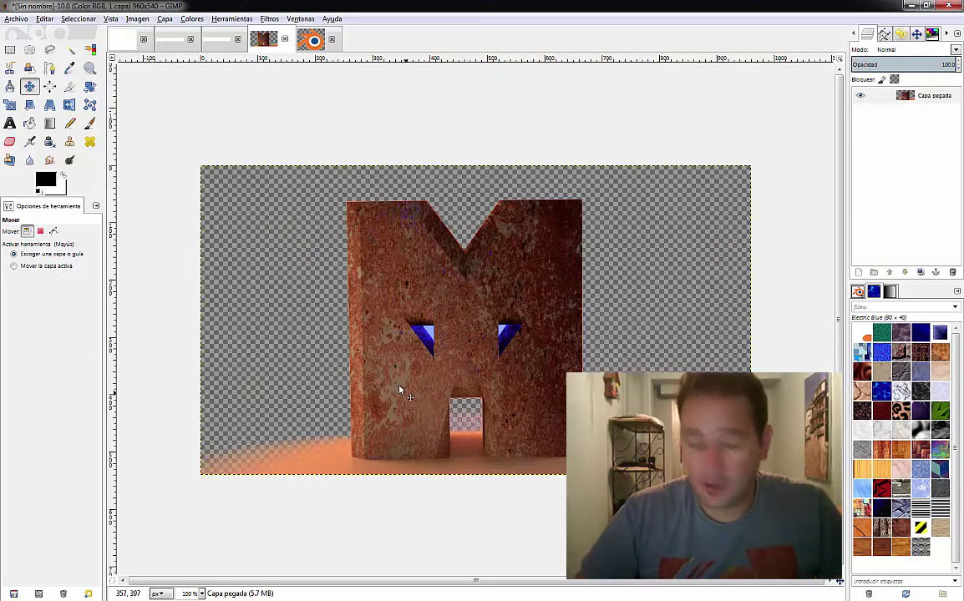
{"action": "key", "text": "ctrl+v"}
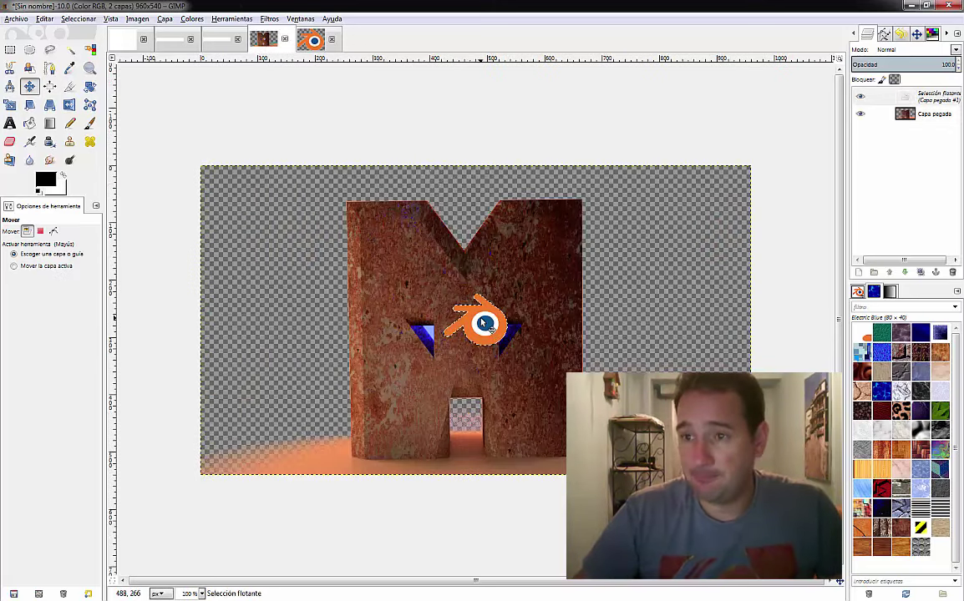
{"action": "left_click", "coordinate": [29, 87]}
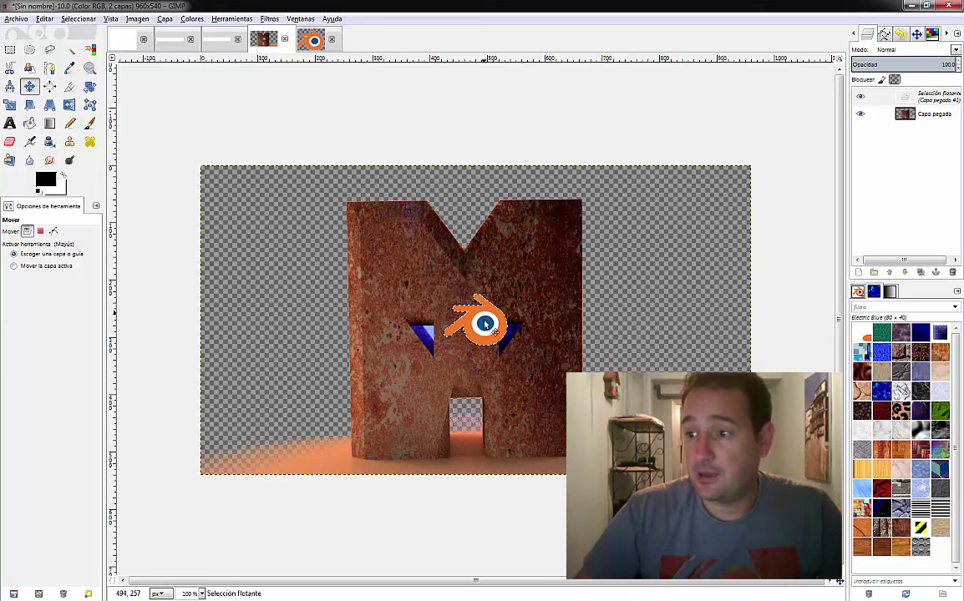
{"action": "left_click_drag", "start_coordinate": [485, 324], "coordinate": [411, 415]}
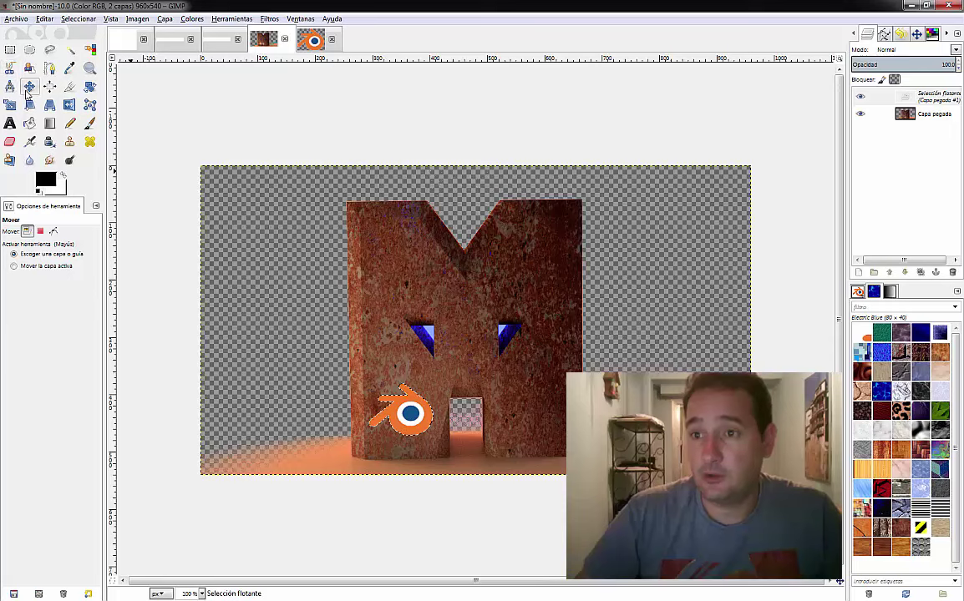
{"action": "mouse_move", "coordinate": [398, 406]}
{"action": "left_mouse_down"}
{"action": "mouse_move", "coordinate": [388, 406]}
{"action": "mouse_move", "coordinate": [402, 407]}
{"action": "left_mouse_up"}
{"action": "left_click", "coordinate": [44, 19]}
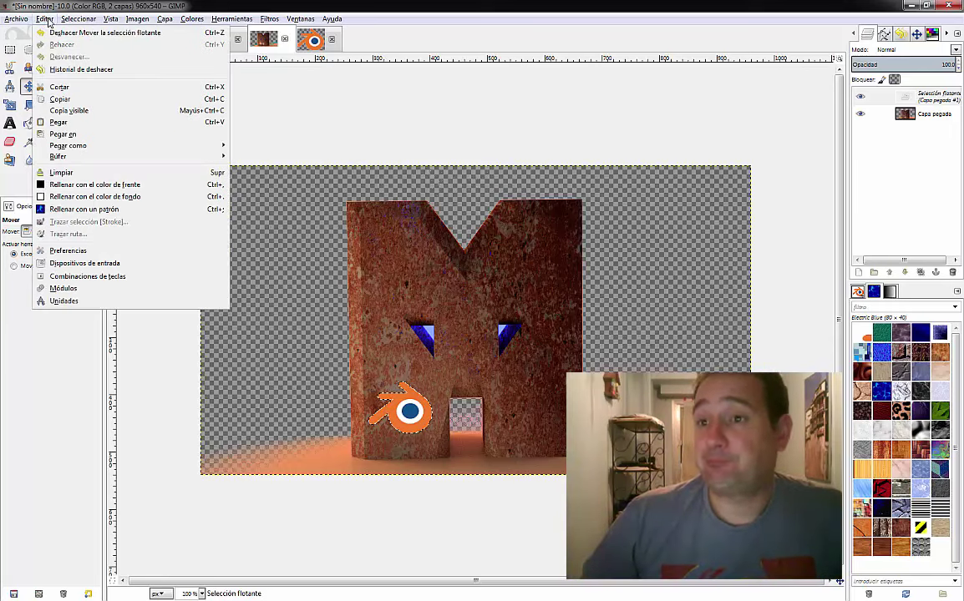
Step: With the Blender logo floating on the M's leg, review undo history, layers and the Edit menu
{"action": "left_click", "coordinate": [57, 72]}
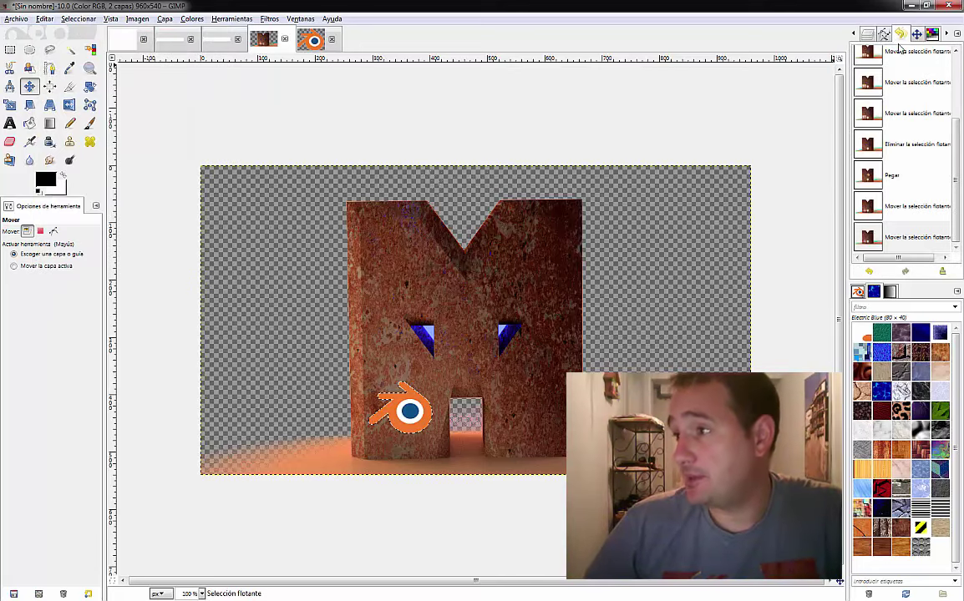
{"action": "left_click_drag", "start_coordinate": [958, 179], "coordinate": [961, 52]}
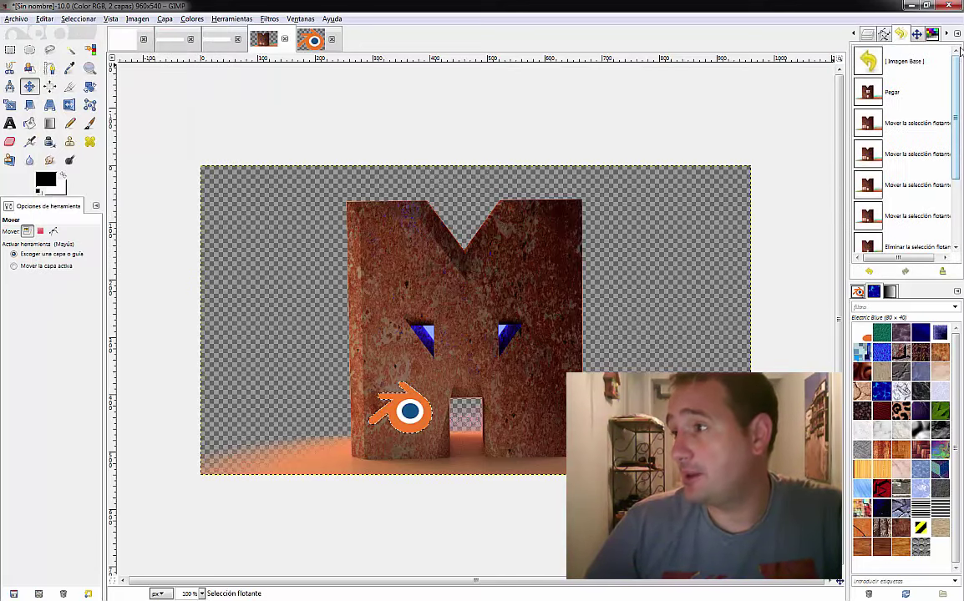
{"action": "scroll", "coordinate": [960, 133], "scroll_direction": "down", "scroll_amount": 3}
{"action": "scroll", "coordinate": [960, 134], "scroll_direction": "up", "scroll_amount": 3}
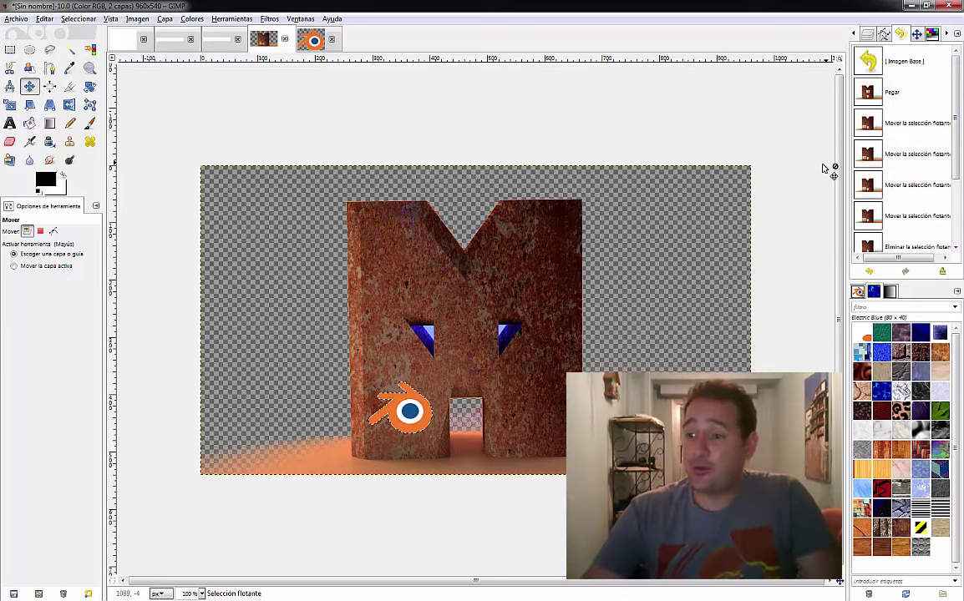
{"action": "left_click", "coordinate": [868, 34]}
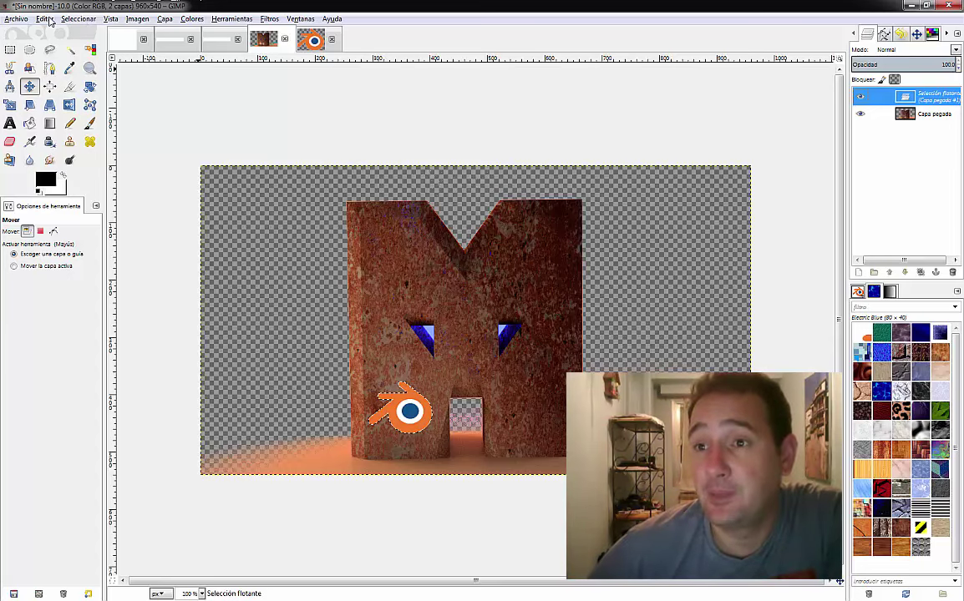
{"action": "left_click", "coordinate": [50, 22]}
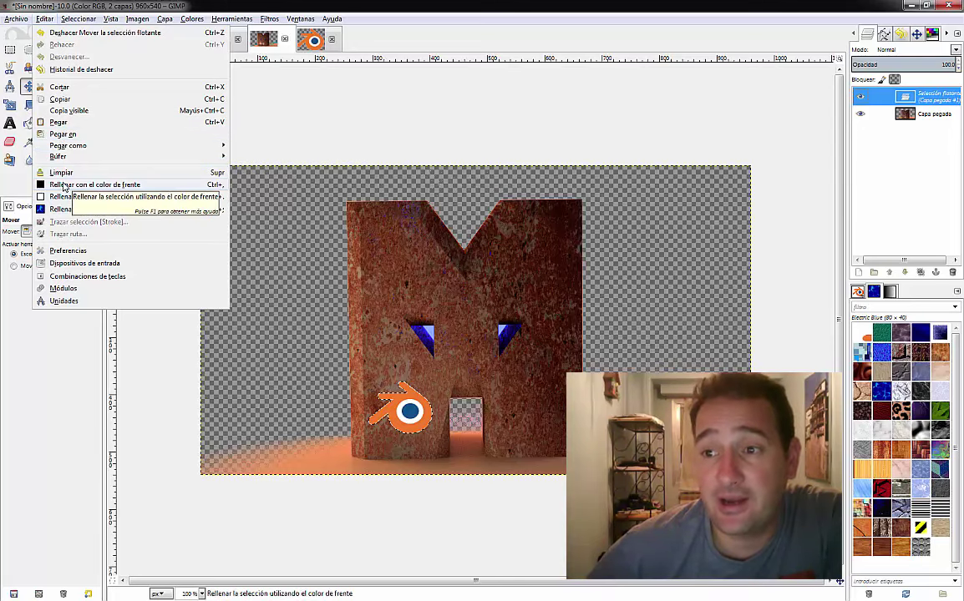
{"action": "left_click", "coordinate": [294, 117]}
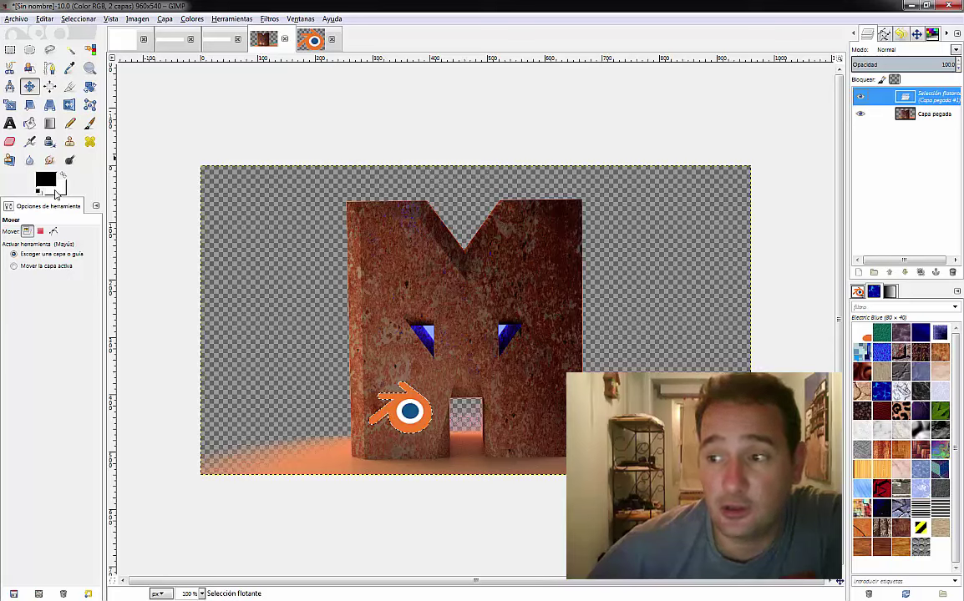
Step: Anchor the floating logo into the Capa pegada layer and fuzzy-select the transparent background
{"action": "left_click", "coordinate": [71, 51]}
{"action": "left_click", "coordinate": [274, 349]}
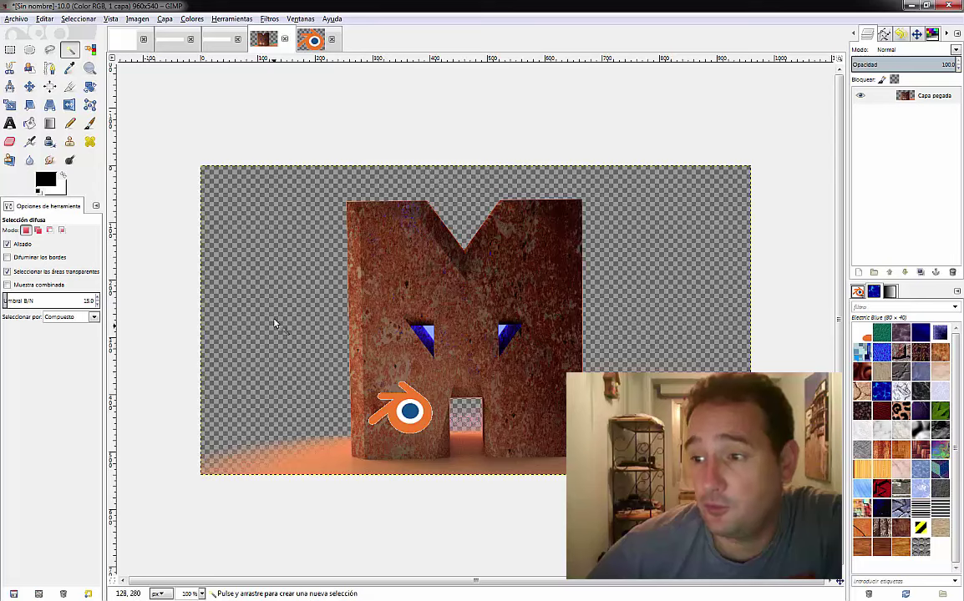
{"action": "left_click", "coordinate": [275, 324]}
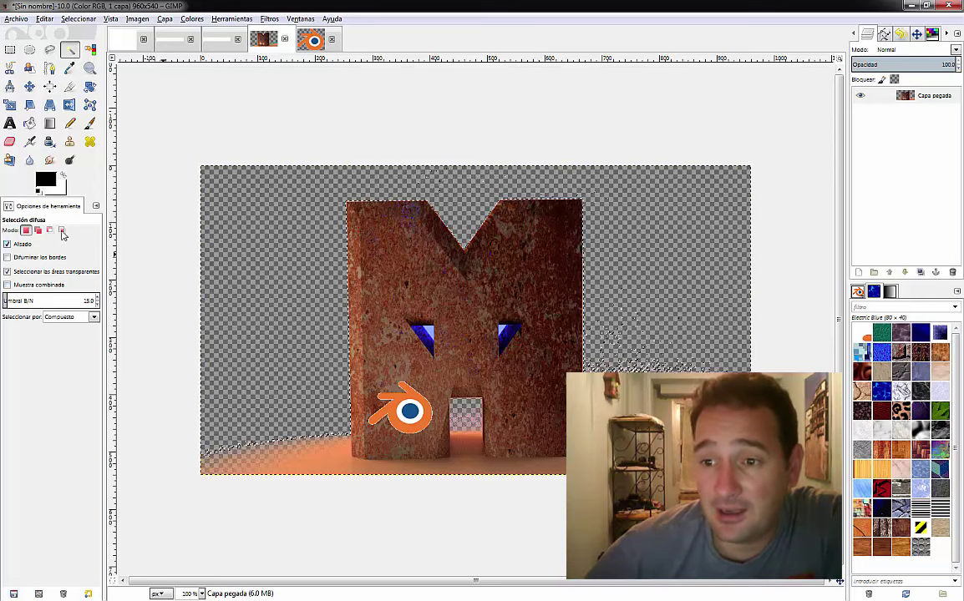
Step: Raise the Fuzzy Select threshold to 47.5 and reselect the background around the M
{"action": "left_click", "coordinate": [21, 299]}
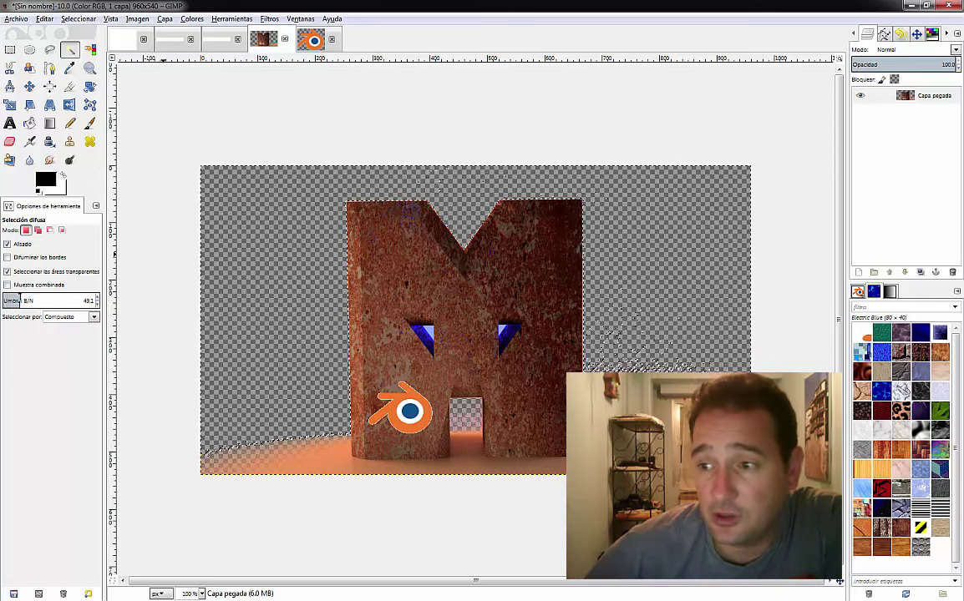
{"action": "left_click_drag", "start_coordinate": [20, 299], "coordinate": [20, 299]}
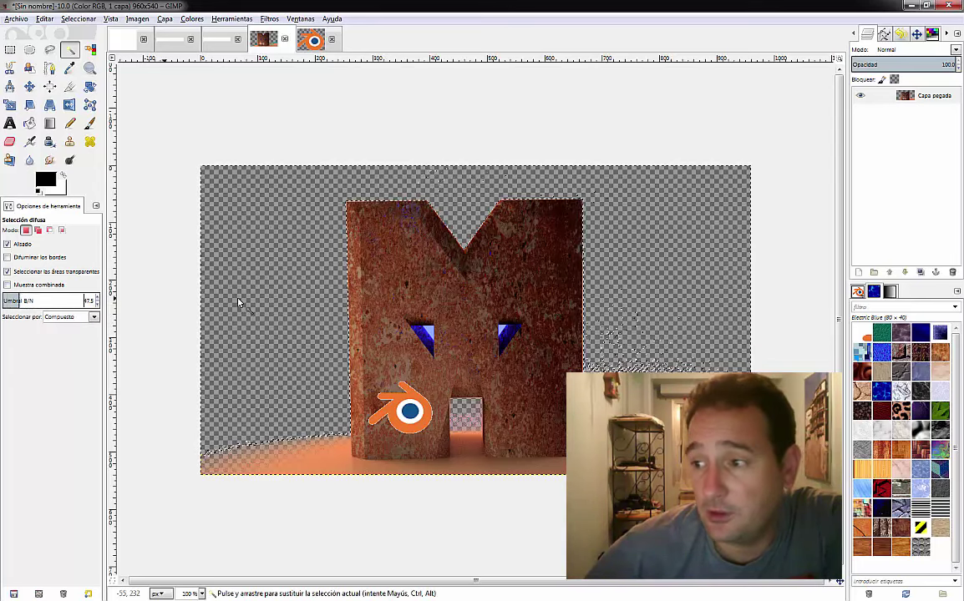
{"action": "left_click", "coordinate": [285, 290]}
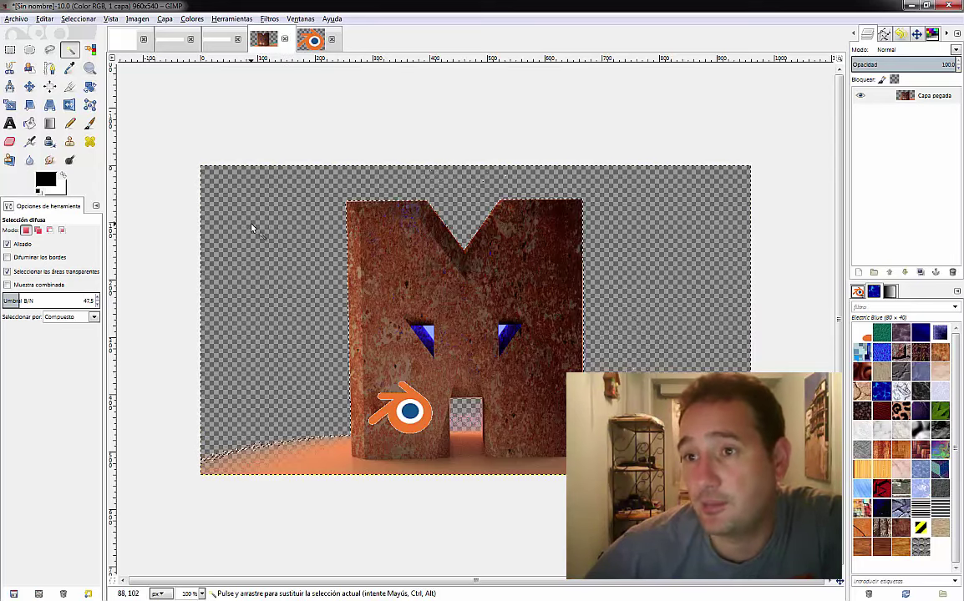
{"action": "left_click", "coordinate": [27, 126]}
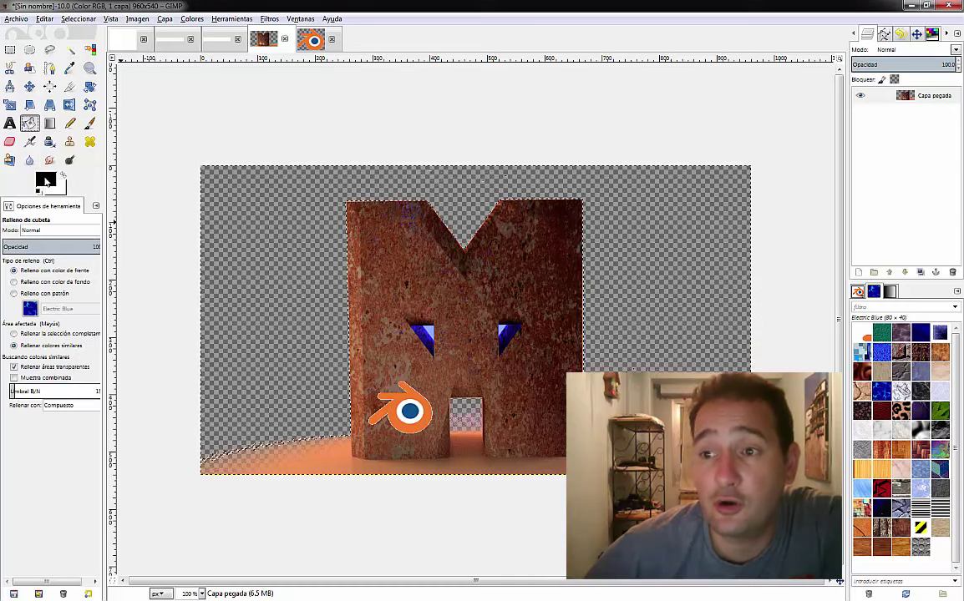
Step: Bucket-fill the selected background black, test a white fill, then refill it black
{"action": "left_click", "coordinate": [289, 247]}
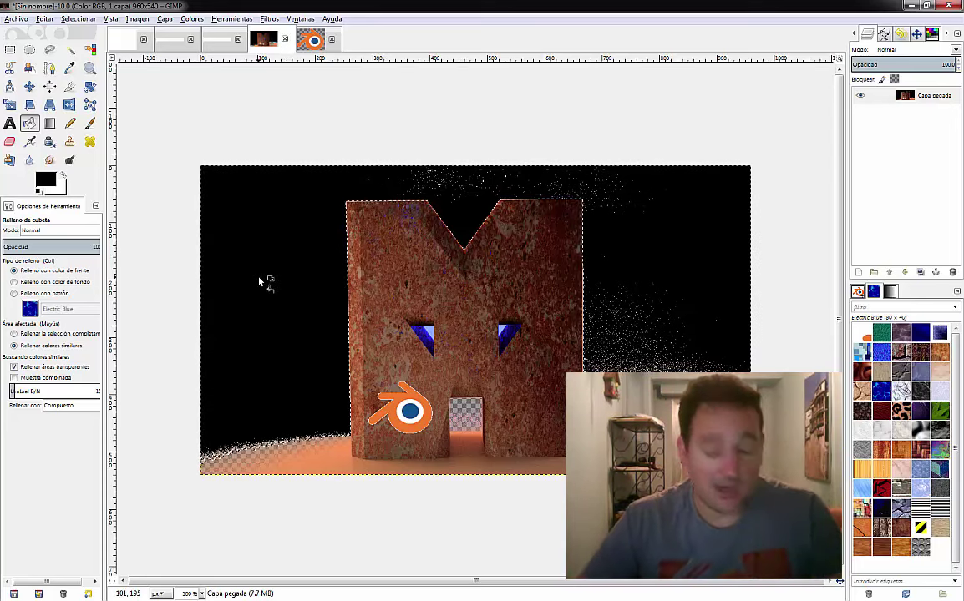
{"action": "key", "text": "ctrl"}
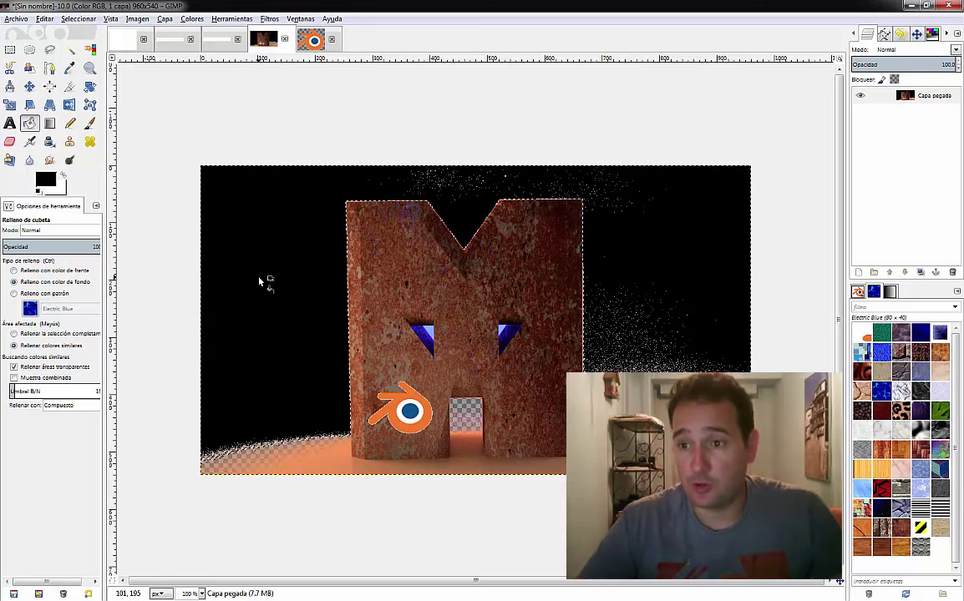
{"action": "left_click", "coordinate": [264, 279], "text": "ctrl"}
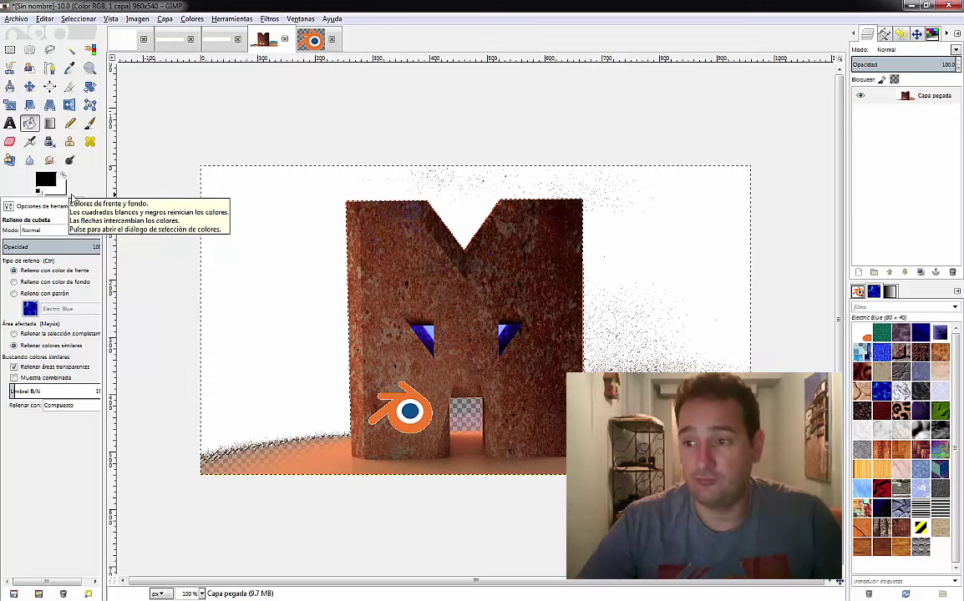
{"action": "left_click", "coordinate": [260, 267]}
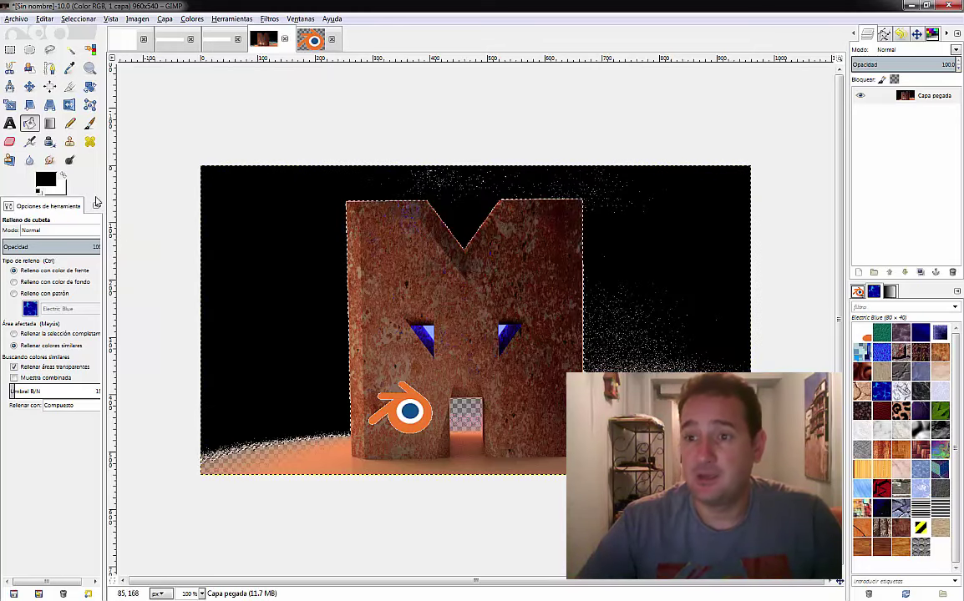
Step: Set a red foreground colour and fill the background with the Electric Blue pattern
{"action": "left_click", "coordinate": [46, 183]}
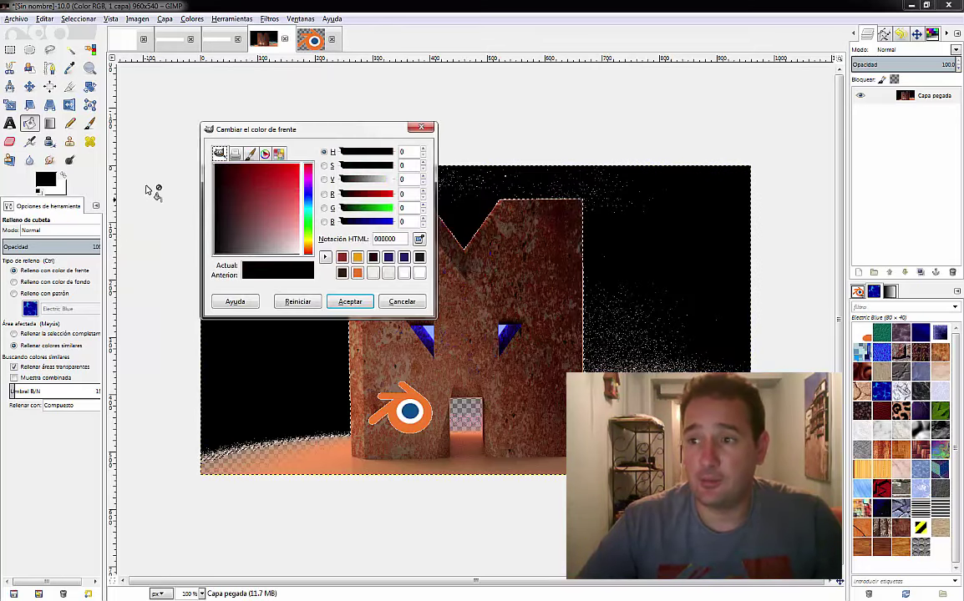
{"action": "left_click", "coordinate": [282, 179]}
{"action": "left_click", "coordinate": [350, 302]}
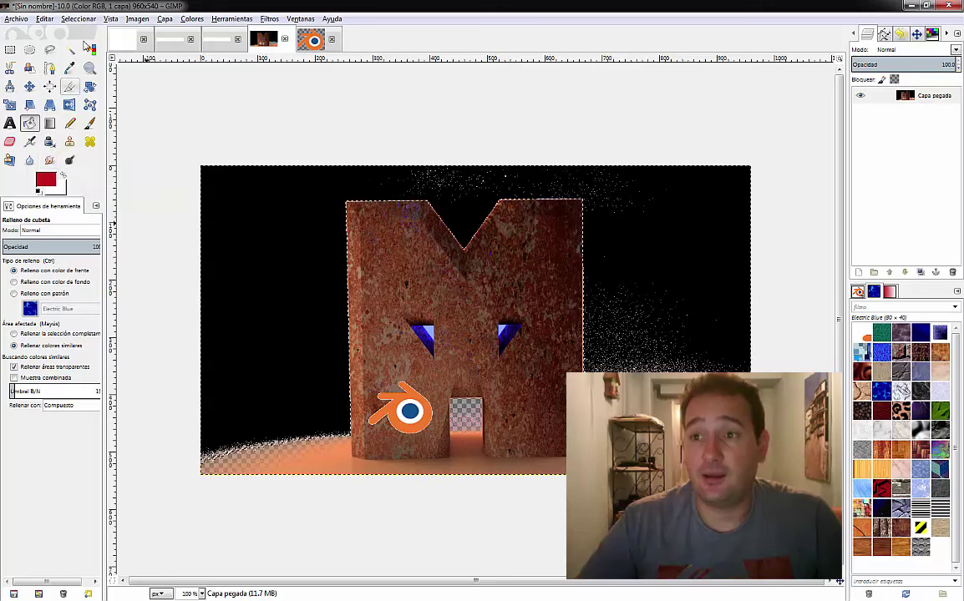
{"action": "left_click", "coordinate": [44, 19]}
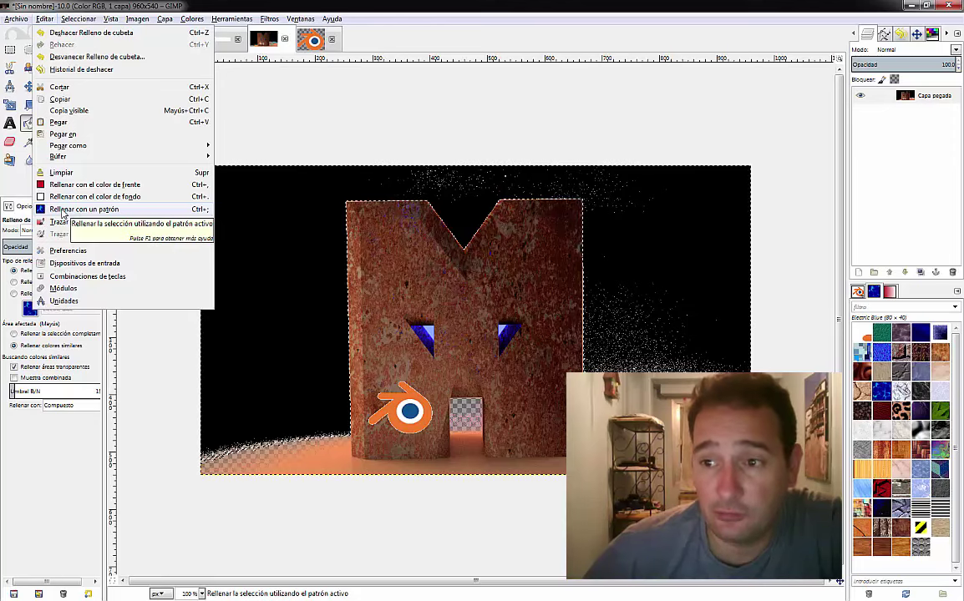
{"action": "left_click", "coordinate": [62, 210]}
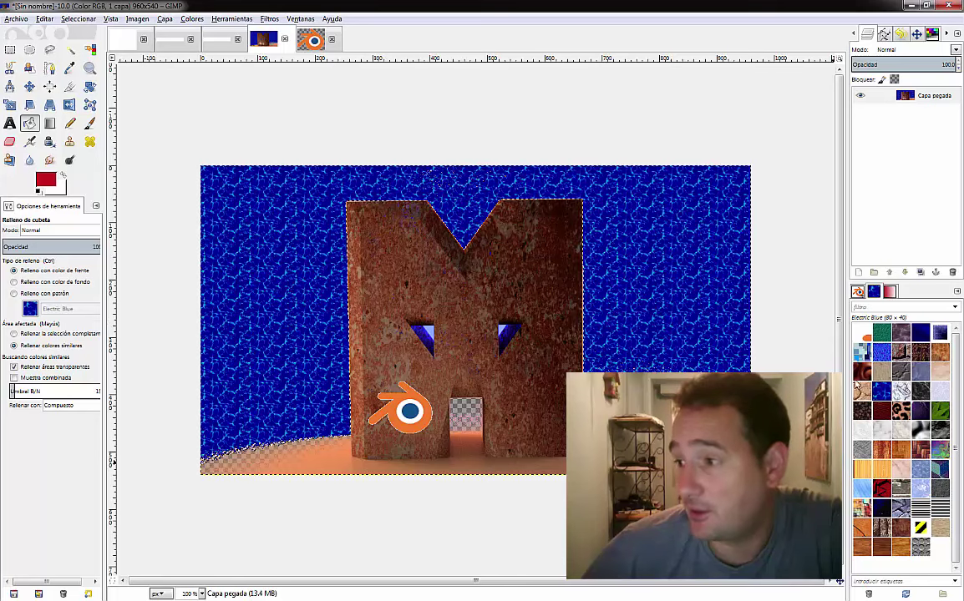
Step: Refill the selected background with the Pool Bottom pattern
{"action": "left_click", "coordinate": [927, 472]}
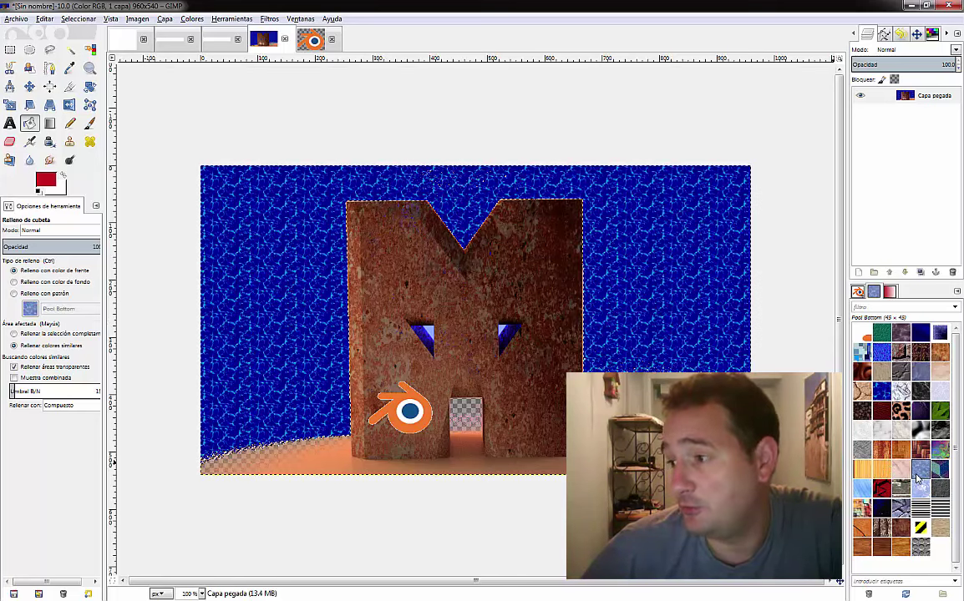
{"action": "left_click", "coordinate": [79, 18]}
{"action": "mouse_move", "coordinate": [44, 18]}
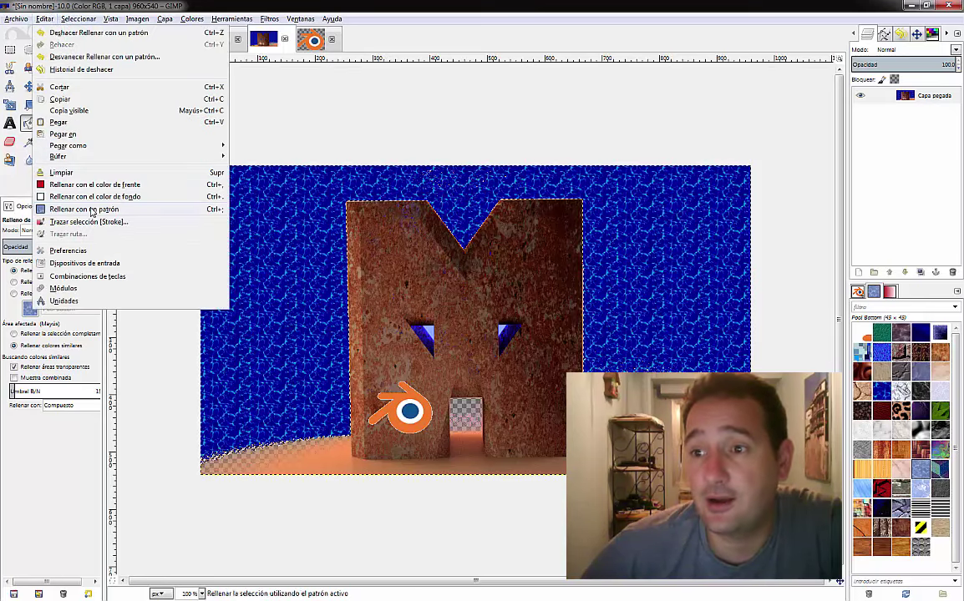
{"action": "left_click", "coordinate": [92, 211]}
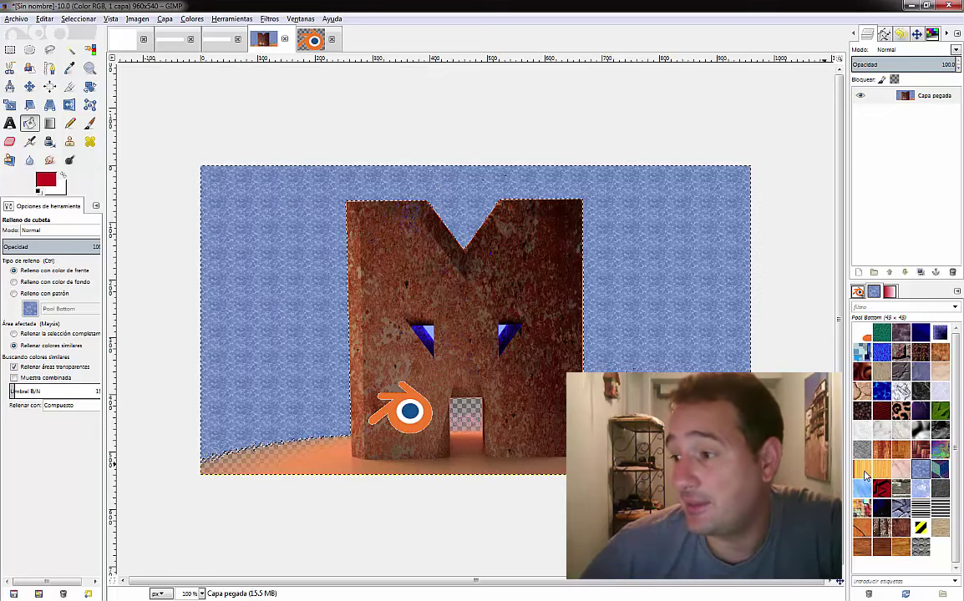
Step: Fill the background with the Pine wood-plank pattern instead
{"action": "left_click", "coordinate": [863, 472]}
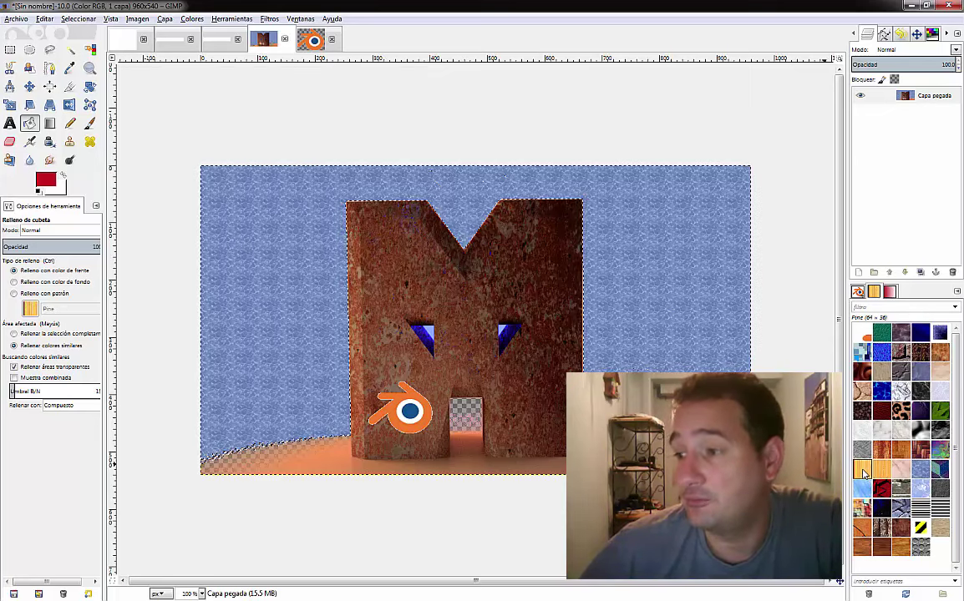
{"action": "left_click", "coordinate": [76, 19]}
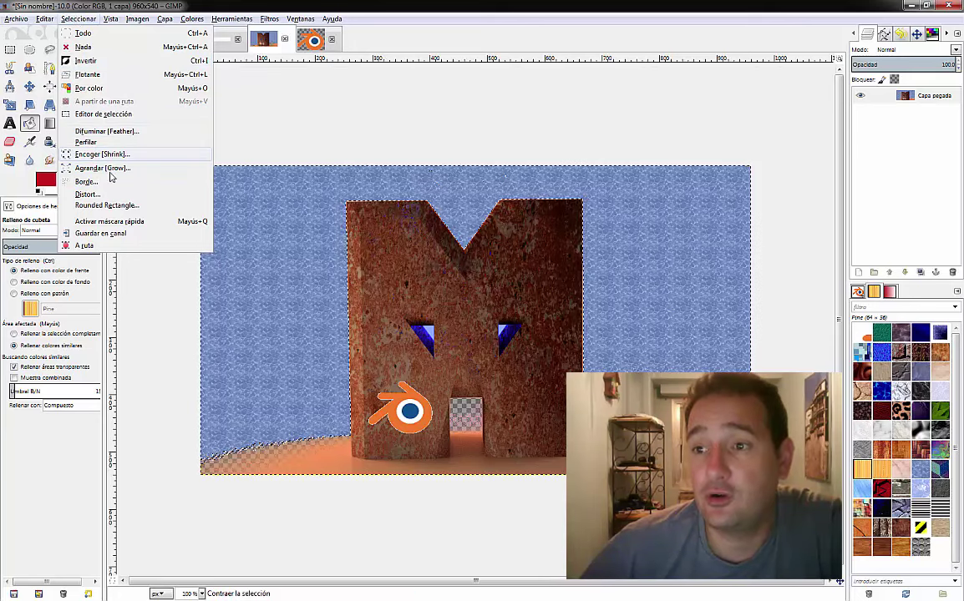
{"action": "key", "text": "Left"}
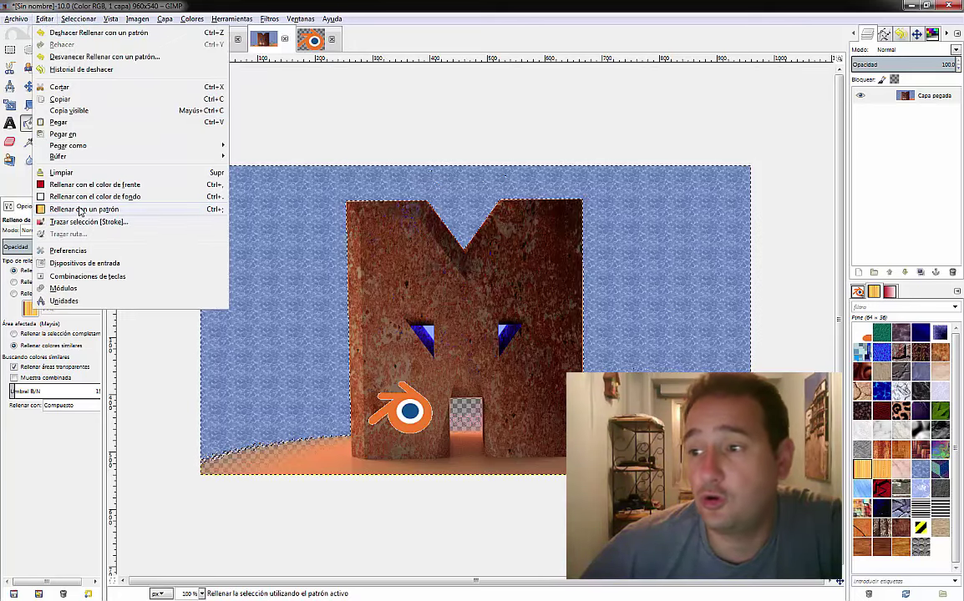
{"action": "left_click", "coordinate": [80, 211]}
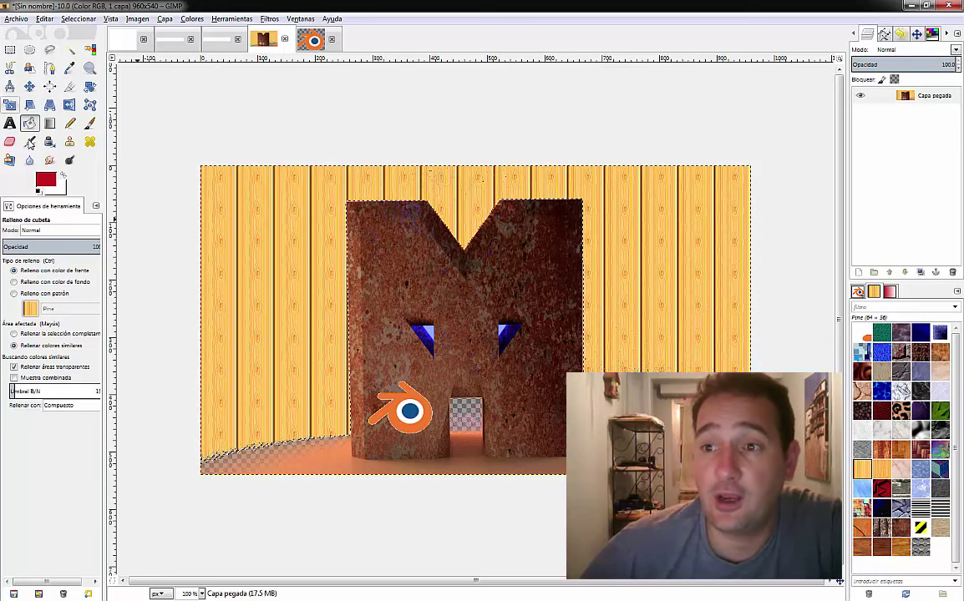
{"action": "left_click", "coordinate": [47, 18]}
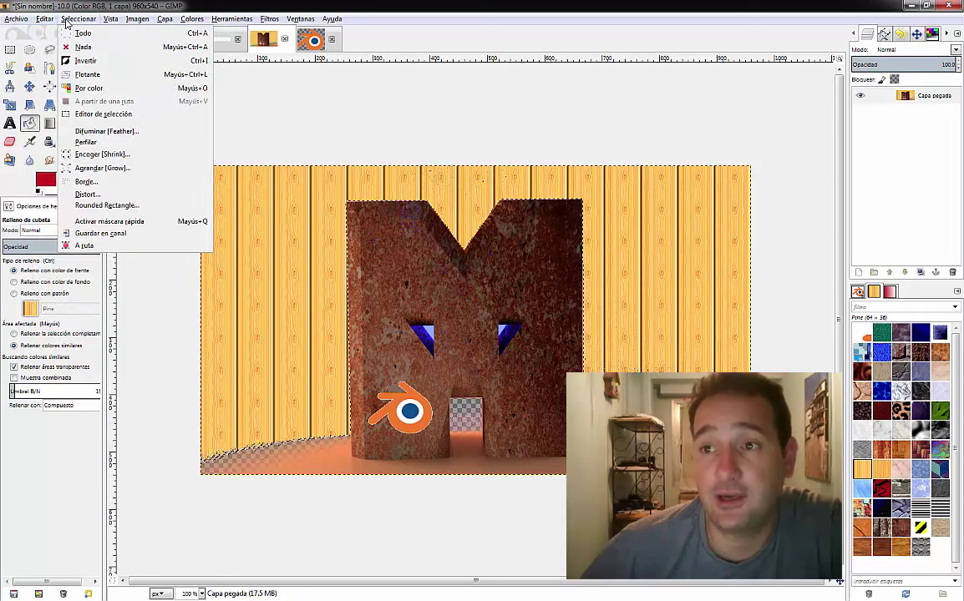
Step: Select the whole canvas, erase it with Delete, and undo the erase
{"action": "left_click", "coordinate": [70, 21]}
{"action": "left_click", "coordinate": [70, 21]}
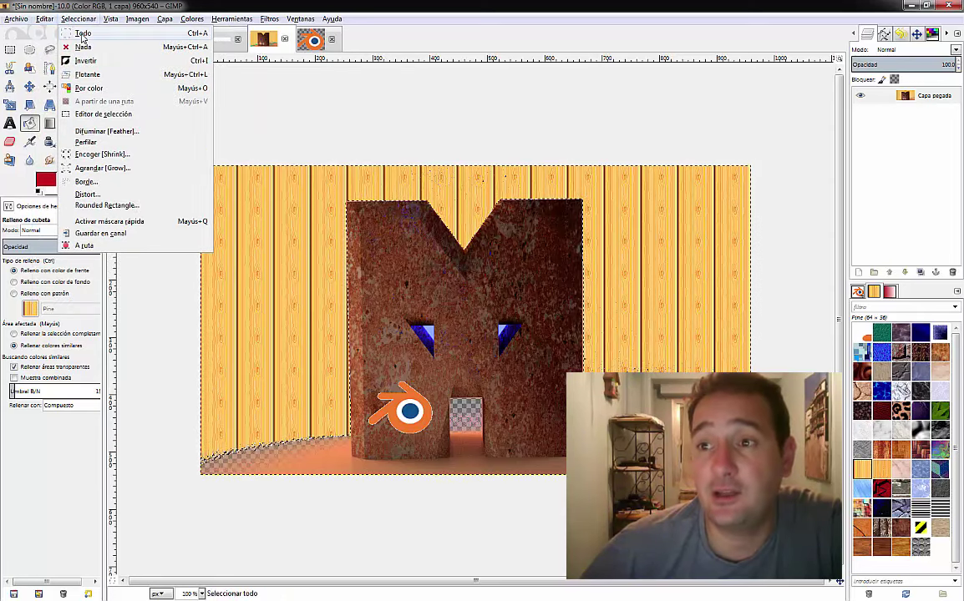
{"action": "left_click", "coordinate": [82, 33]}
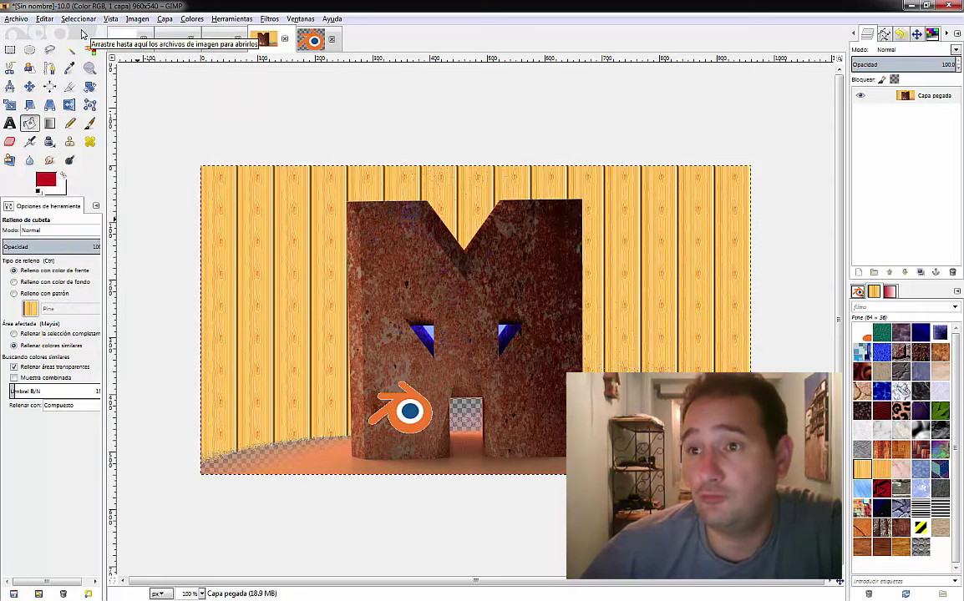
{"action": "left_click", "coordinate": [77, 19]}
{"action": "left_click", "coordinate": [78, 18]}
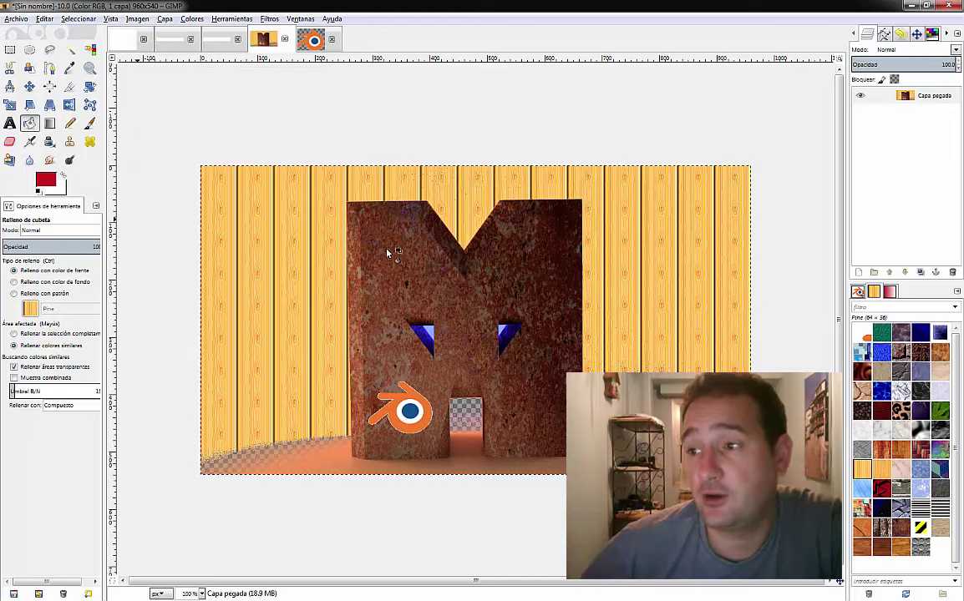
{"action": "key", "text": "Delete"}
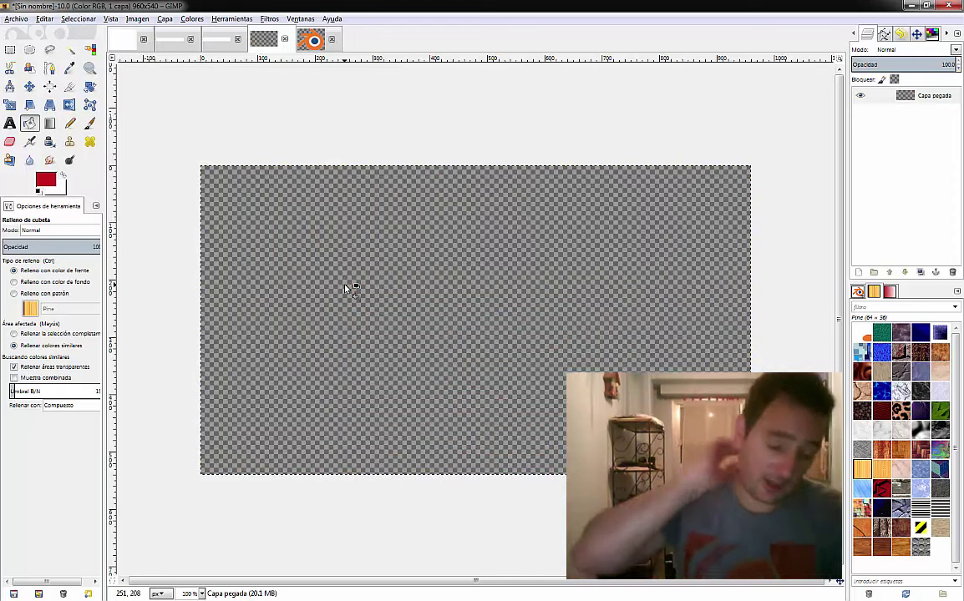
{"action": "key", "text": "ctrl+z"}
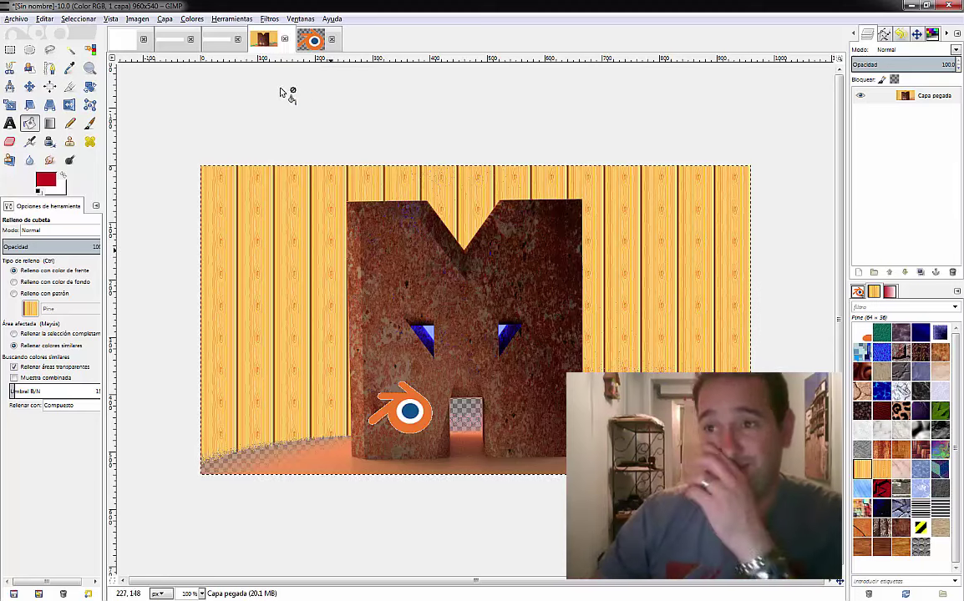
Step: Deselect, try a rectangle selection around the M, then clear it again
{"action": "left_click", "coordinate": [77, 19]}
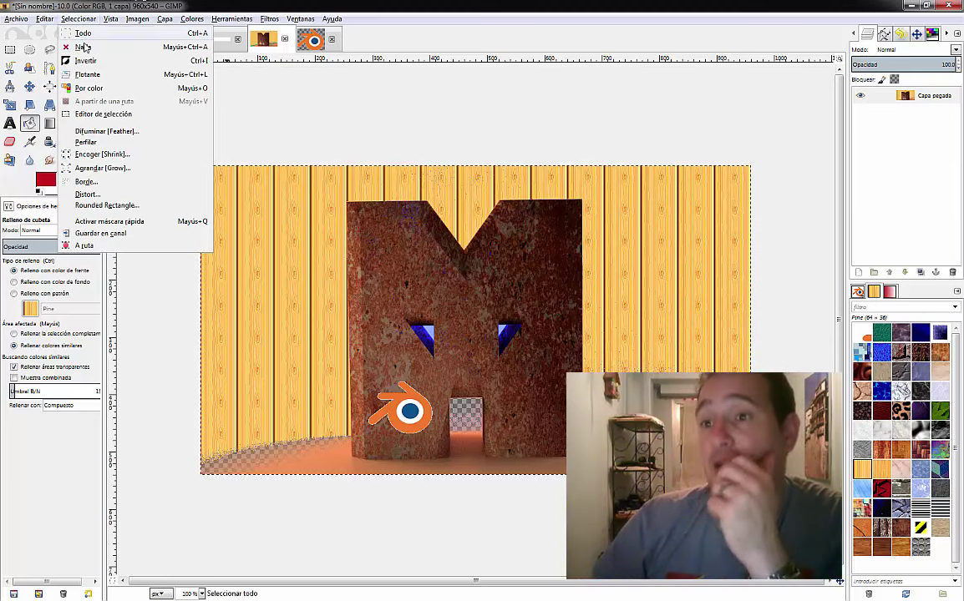
{"action": "left_click", "coordinate": [84, 47]}
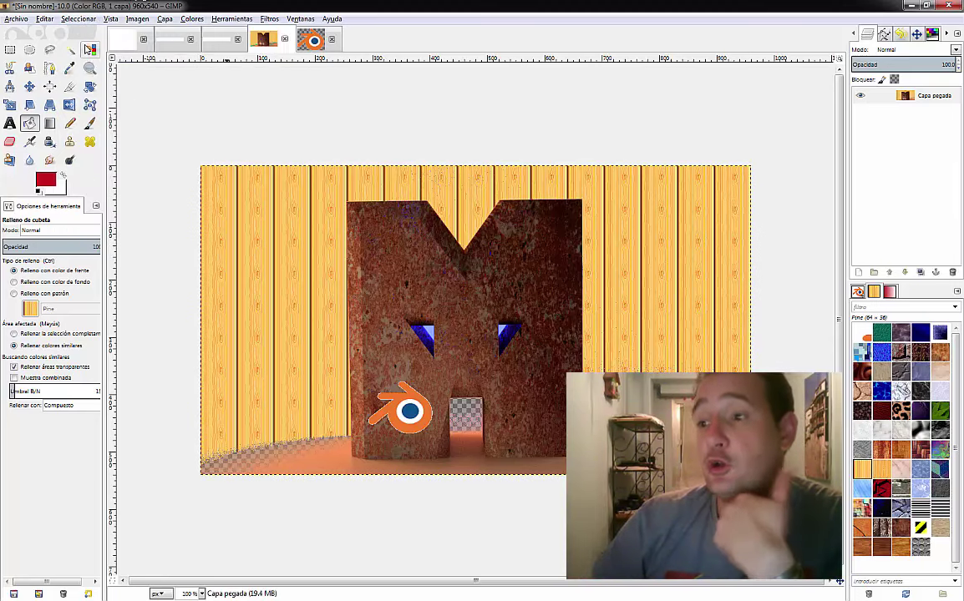
{"action": "left_click", "coordinate": [13, 50]}
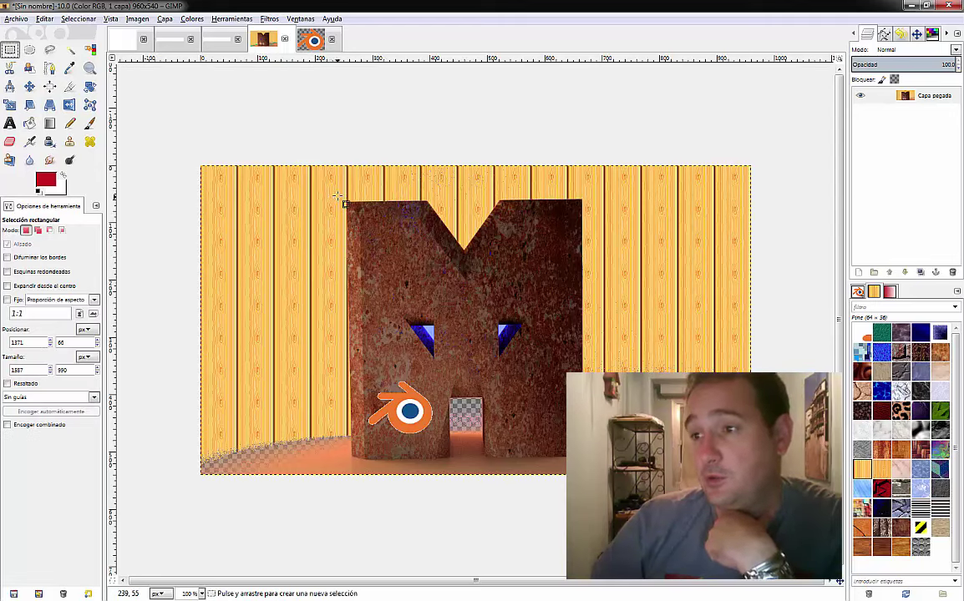
{"action": "left_click_drag", "start_coordinate": [337, 197], "coordinate": [600, 461]}
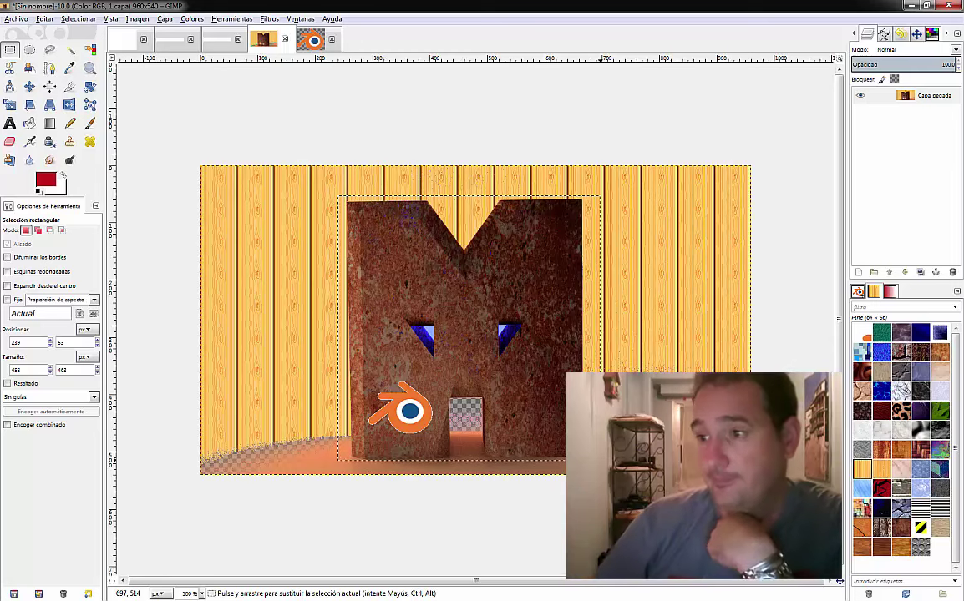
{"action": "left_click", "coordinate": [69, 19]}
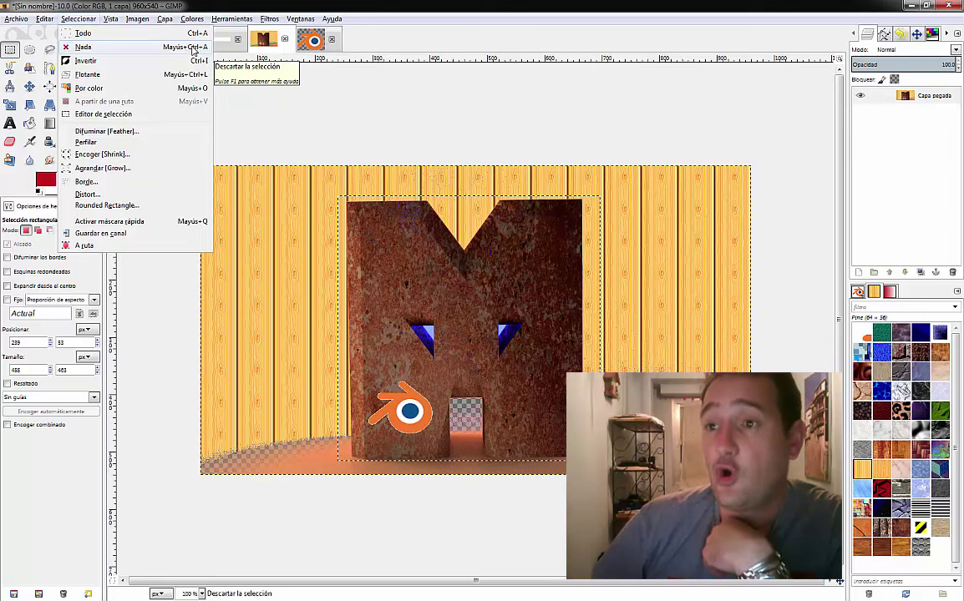
{"action": "left_click", "coordinate": [193, 51]}
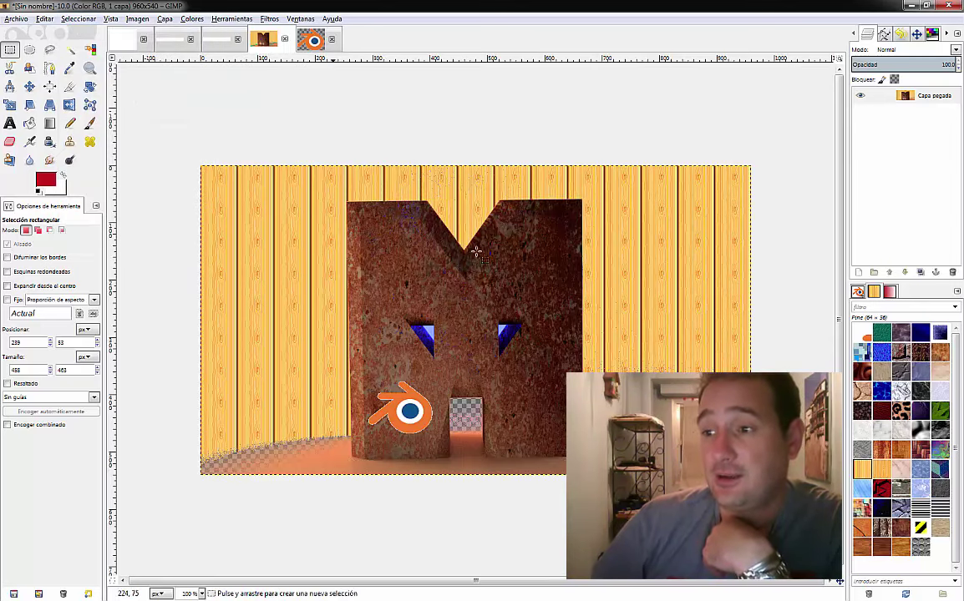
Step: Fit a rectangular selection around the Blender logo on the M's lower-left leg
{"action": "left_click_drag", "start_coordinate": [296, 180], "coordinate": [482, 405]}
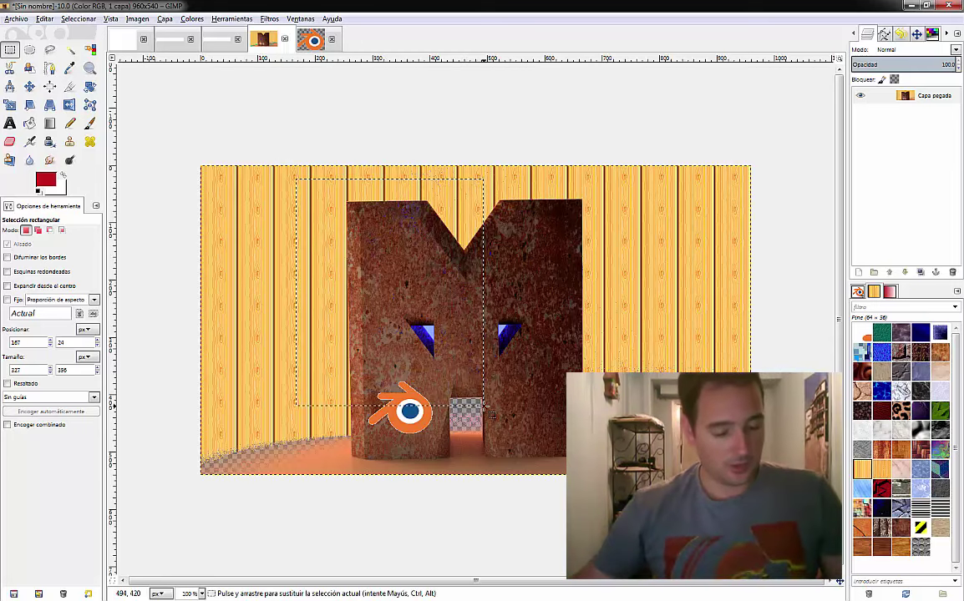
{"action": "key", "text": "ctrl"}
{"action": "left_click", "coordinate": [485, 407]}
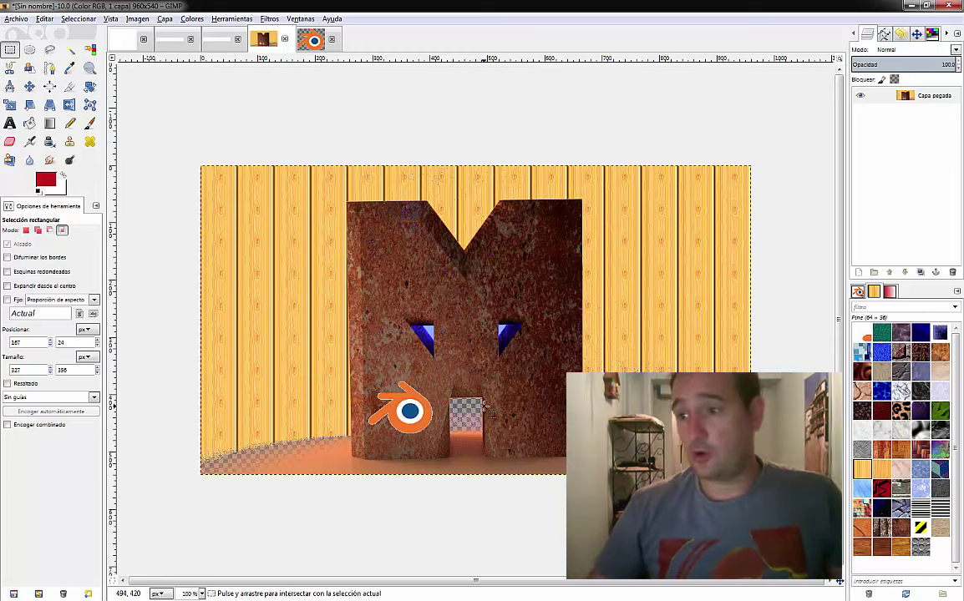
{"action": "left_click", "coordinate": [78, 19]}
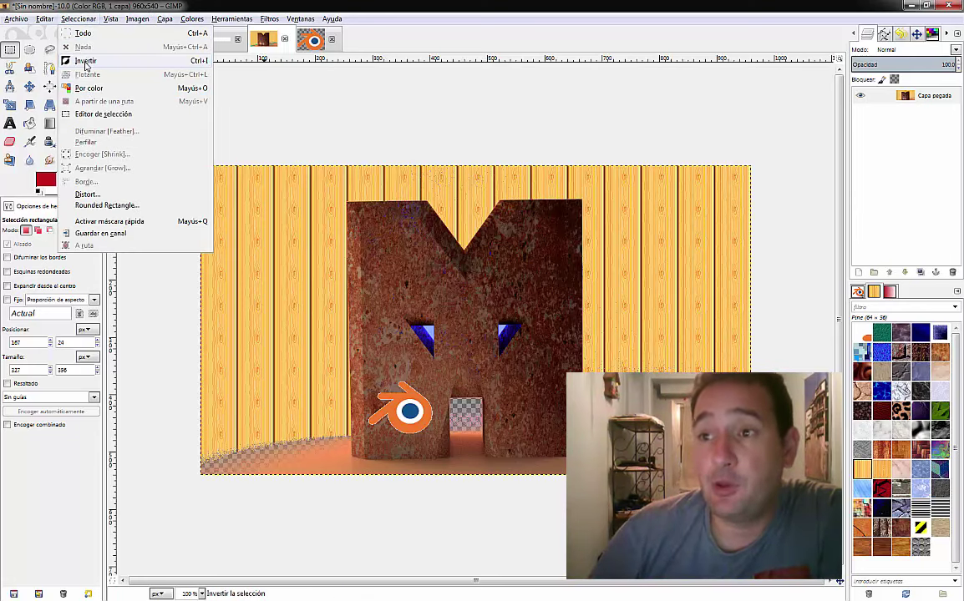
{"action": "left_click", "coordinate": [376, 386]}
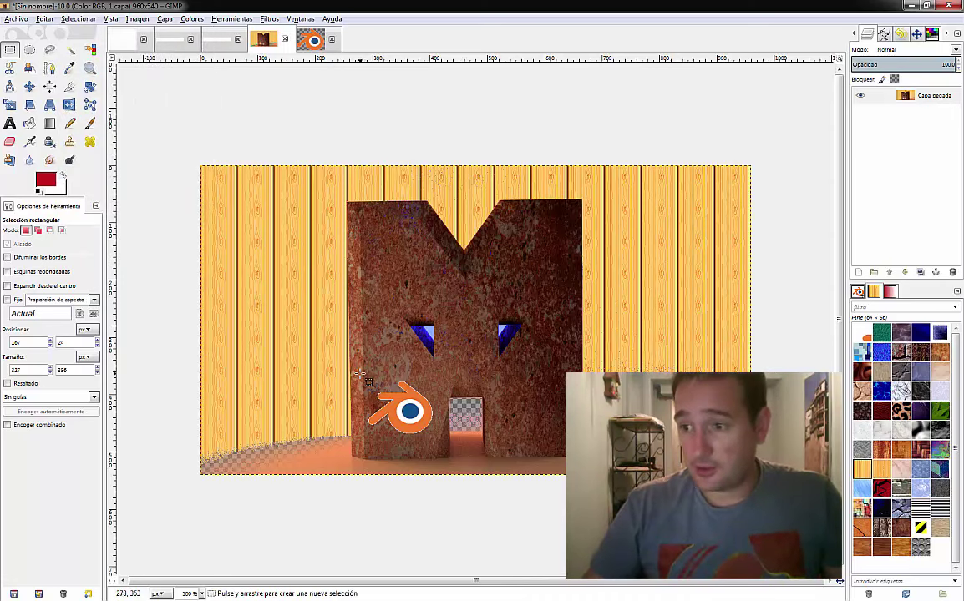
{"action": "left_click_drag", "start_coordinate": [359, 374], "coordinate": [437, 443]}
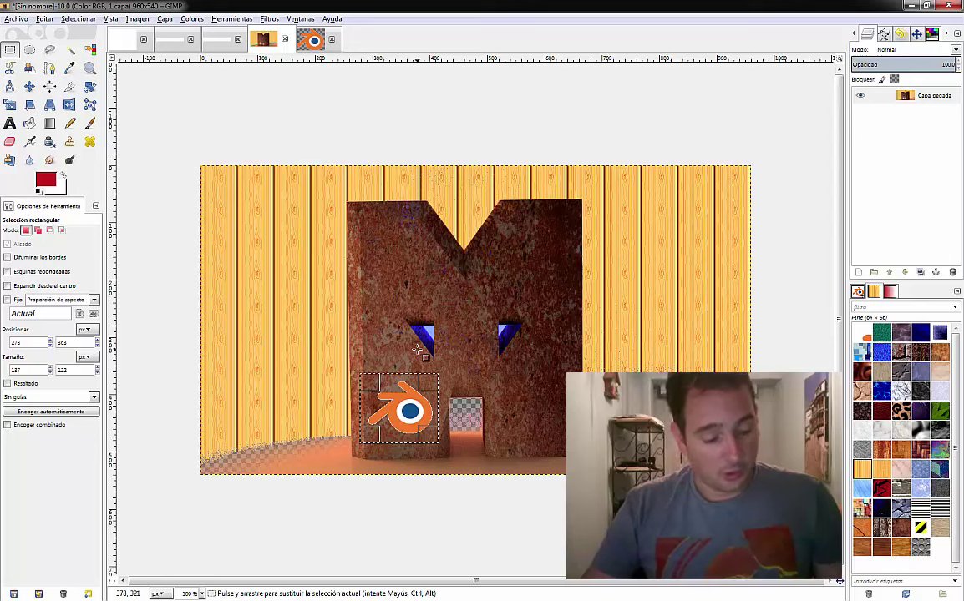
{"action": "key", "text": "Return"}
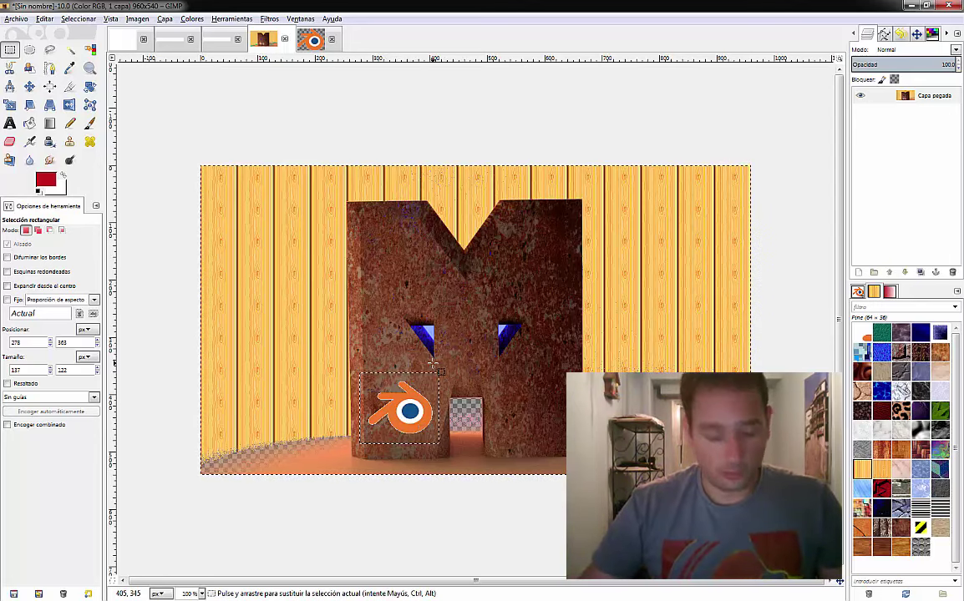
{"action": "key", "text": "ctrl"}
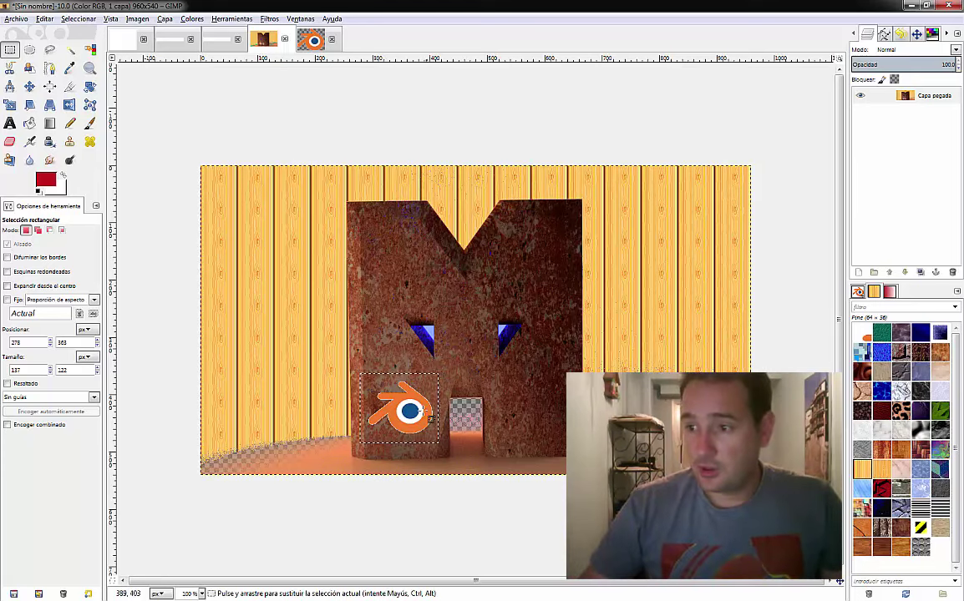
{"action": "left_click", "coordinate": [29, 86]}
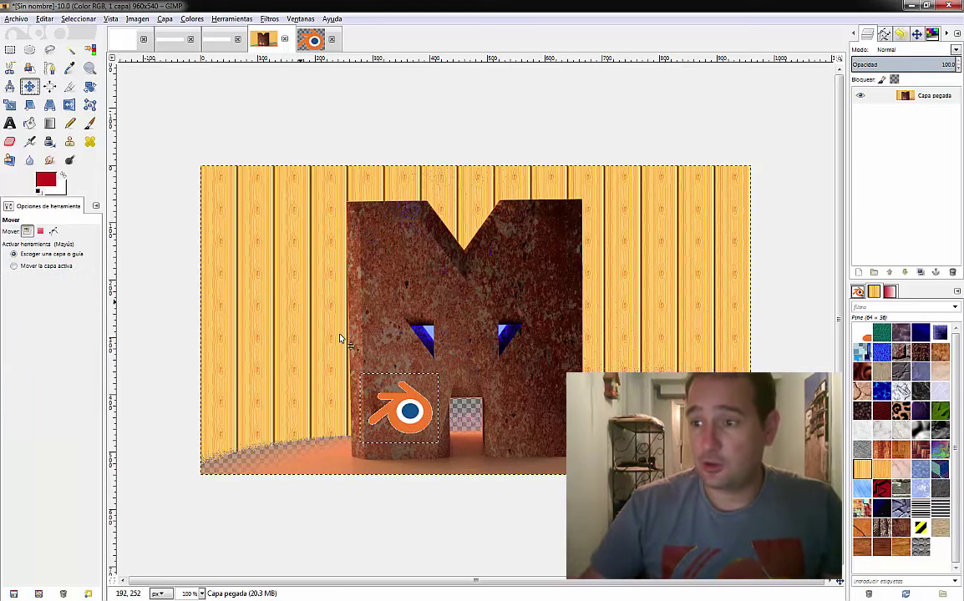
{"action": "left_click_drag", "start_coordinate": [390, 407], "coordinate": [396, 391]}
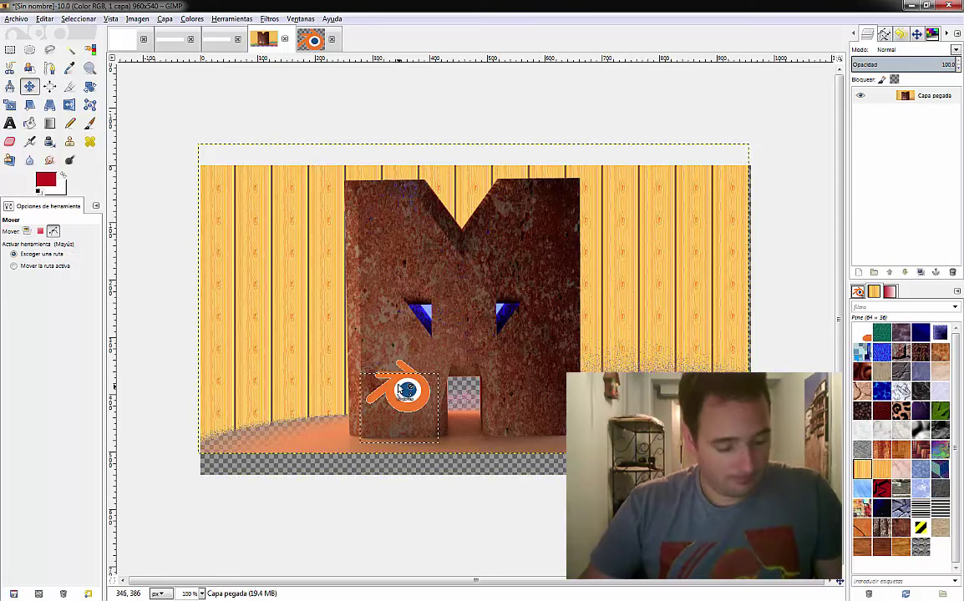
{"action": "key", "text": "ctrl+z"}
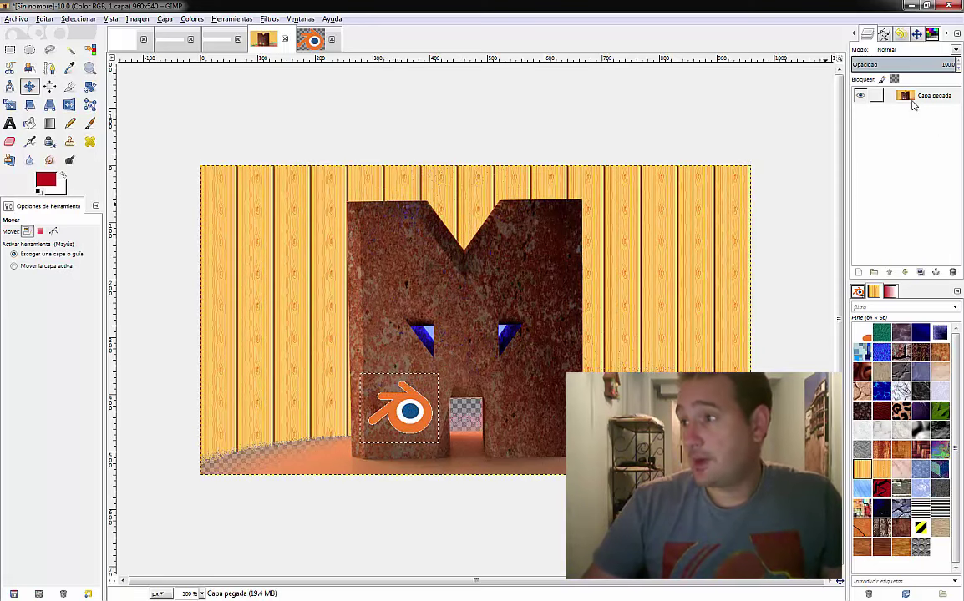
{"action": "left_click", "coordinate": [907, 99]}
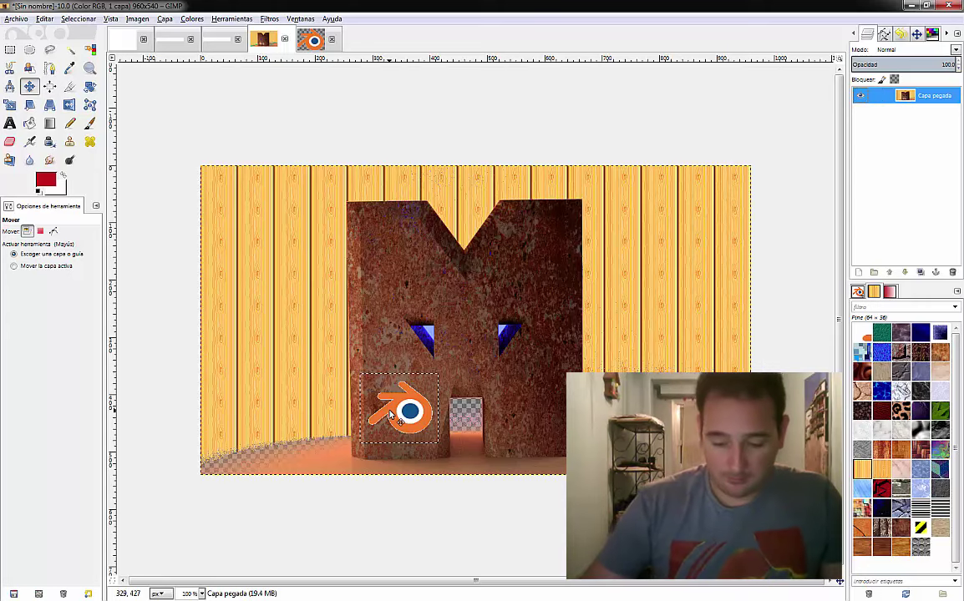
{"action": "key", "text": "space"}
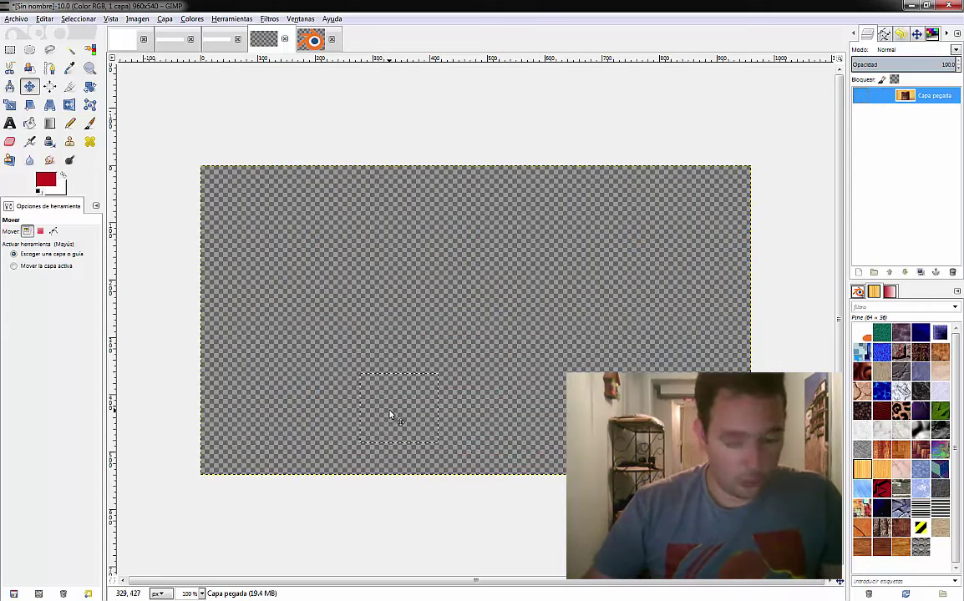
{"action": "key", "text": "ctrl+z"}
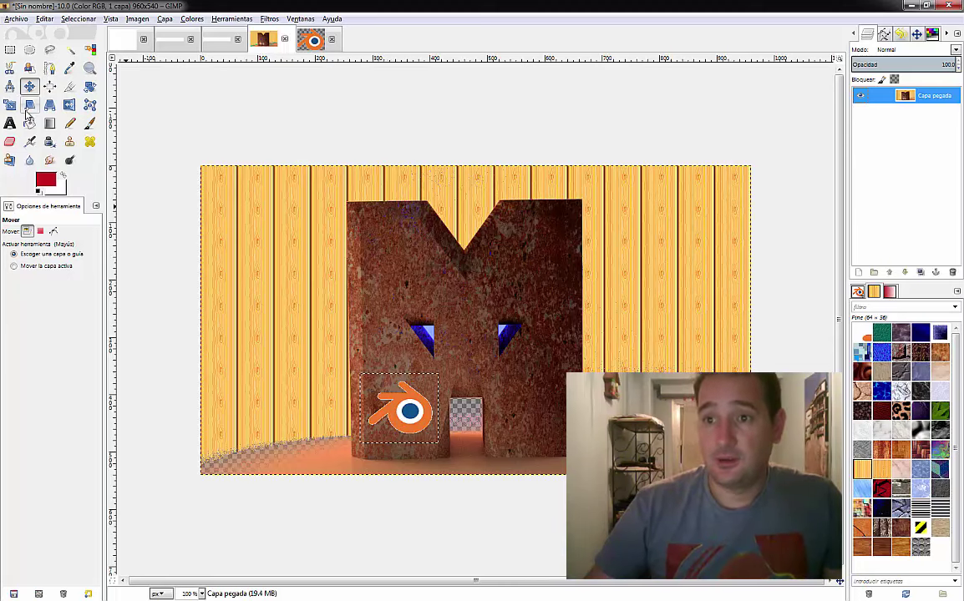
{"action": "left_click", "coordinate": [77, 18]}
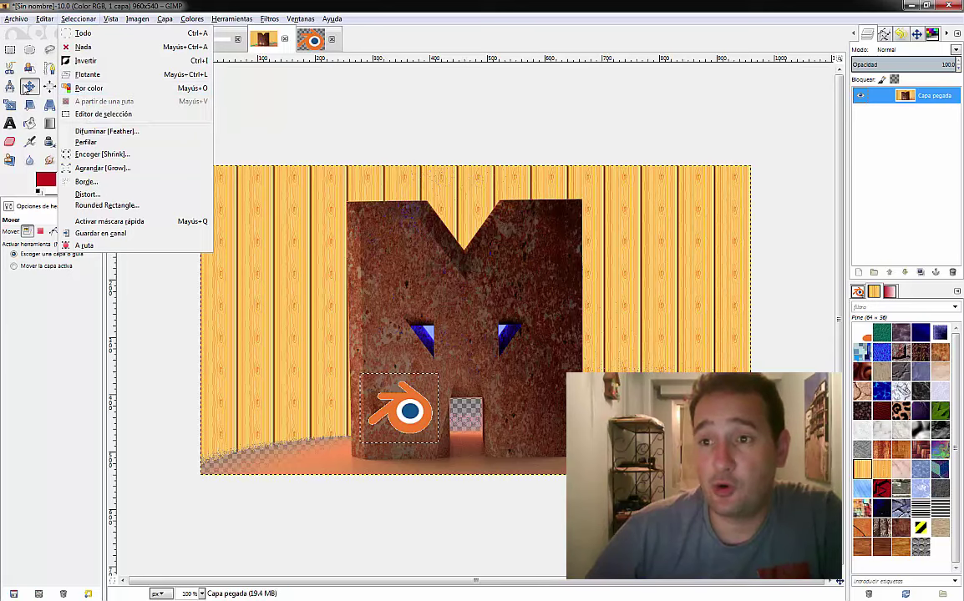
{"action": "left_click", "coordinate": [142, 297]}
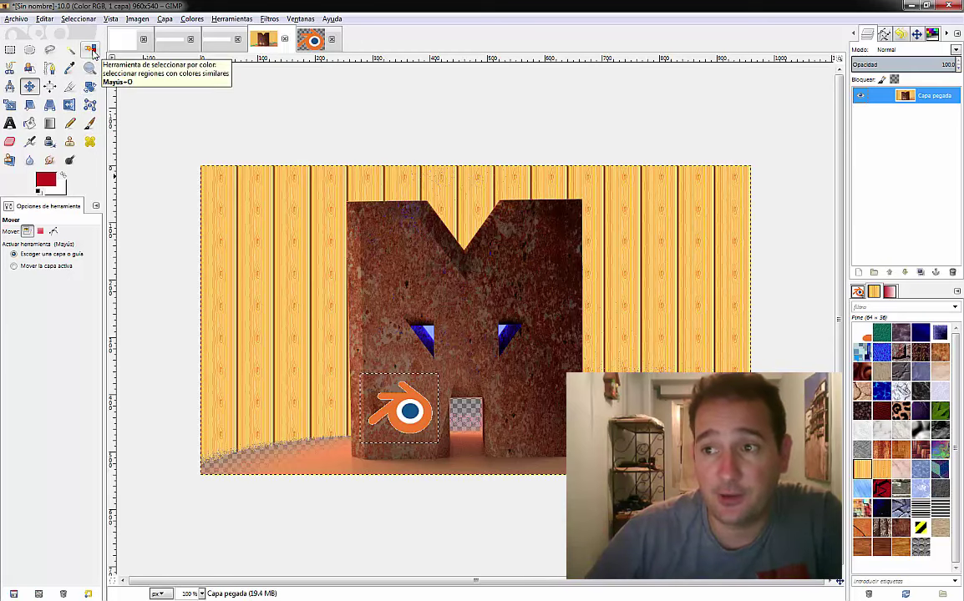
Step: Try Select by Color on the wood and floor, lowering the threshold to about 23.6
{"action": "left_click", "coordinate": [91, 50]}
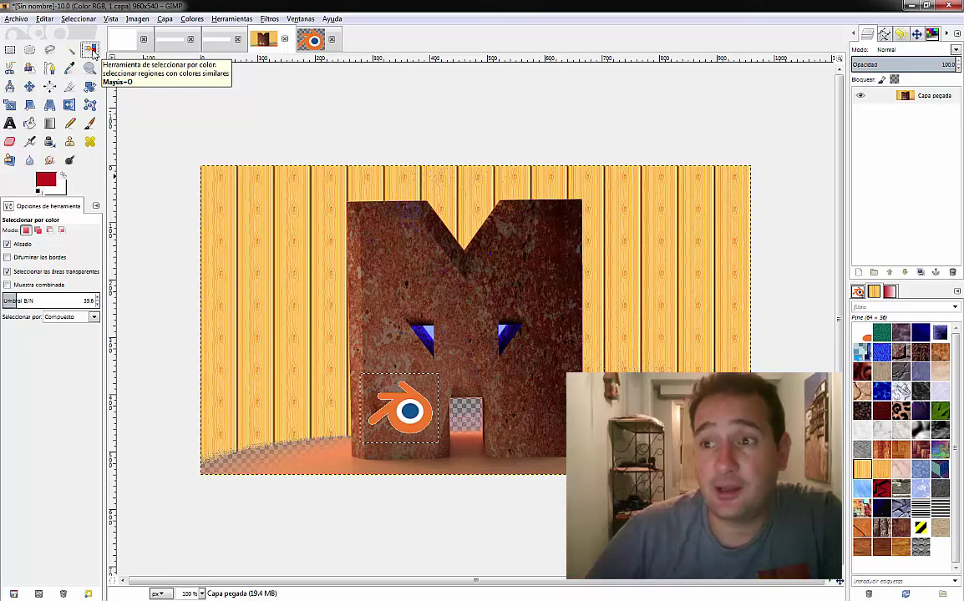
{"action": "left_click", "coordinate": [257, 278]}
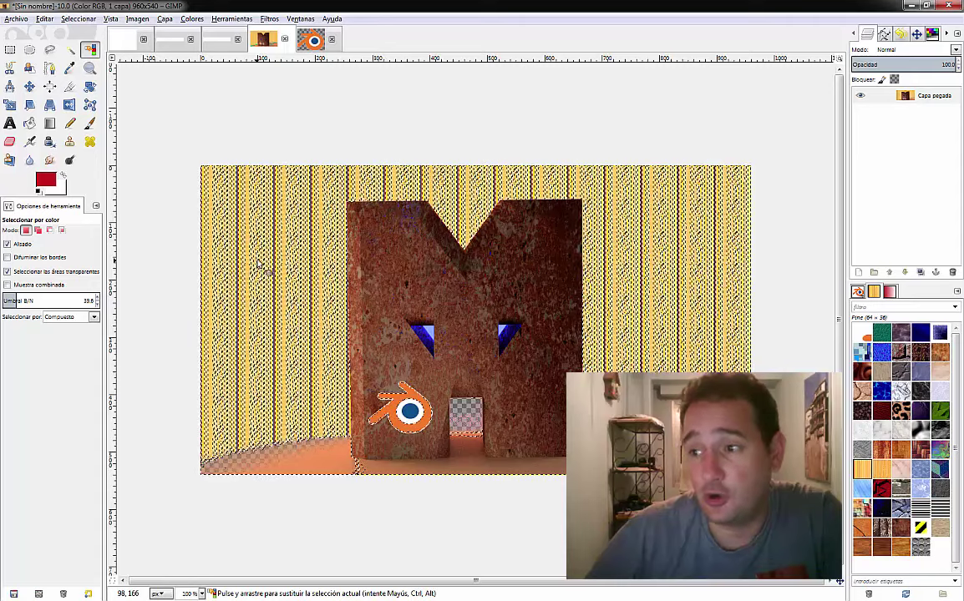
{"action": "left_click", "coordinate": [399, 406]}
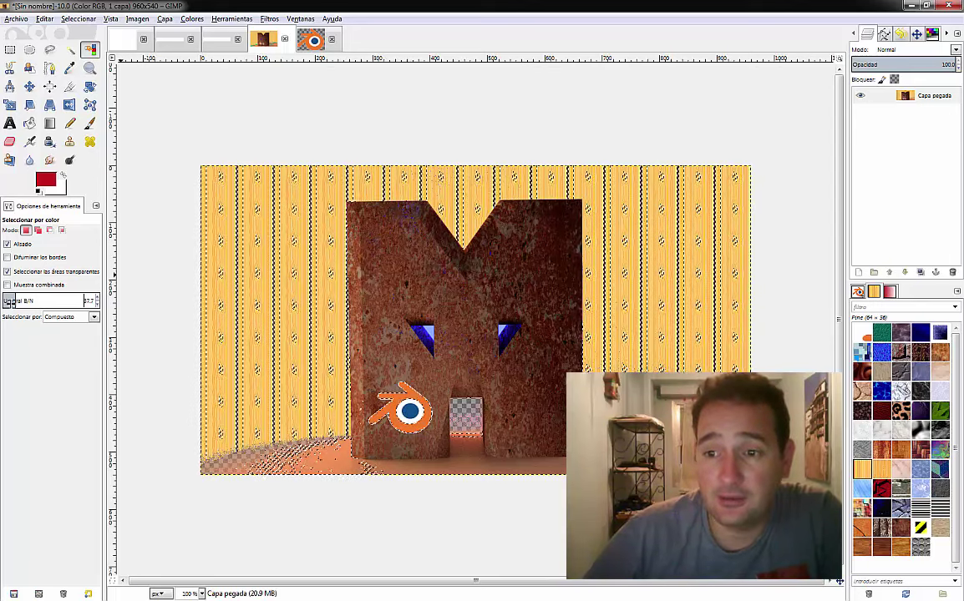
{"action": "left_click_drag", "start_coordinate": [17, 303], "coordinate": [4, 311]}
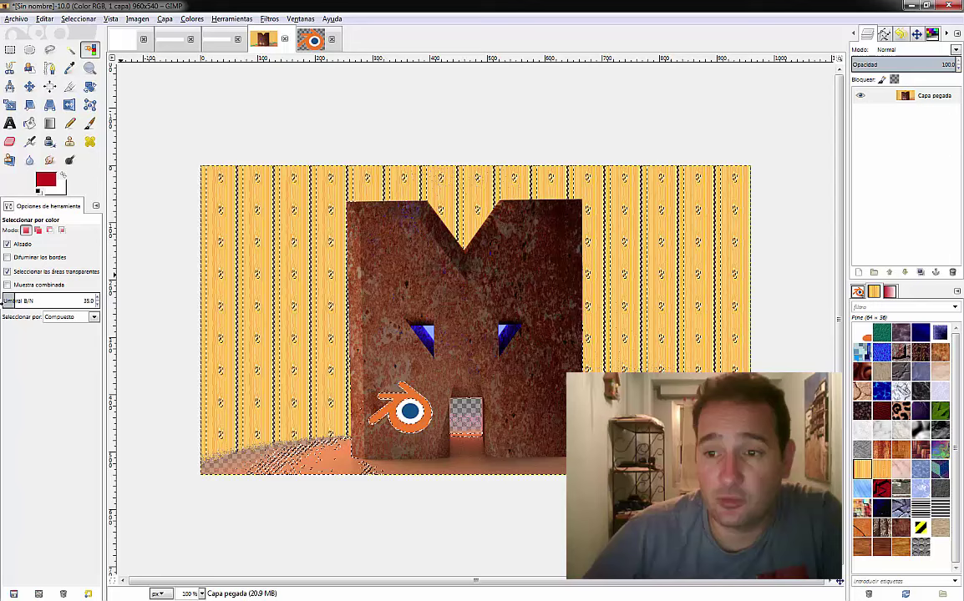
{"action": "left_click", "coordinate": [74, 302]}
{"action": "left_click_drag", "start_coordinate": [74, 301], "coordinate": [5, 301]}
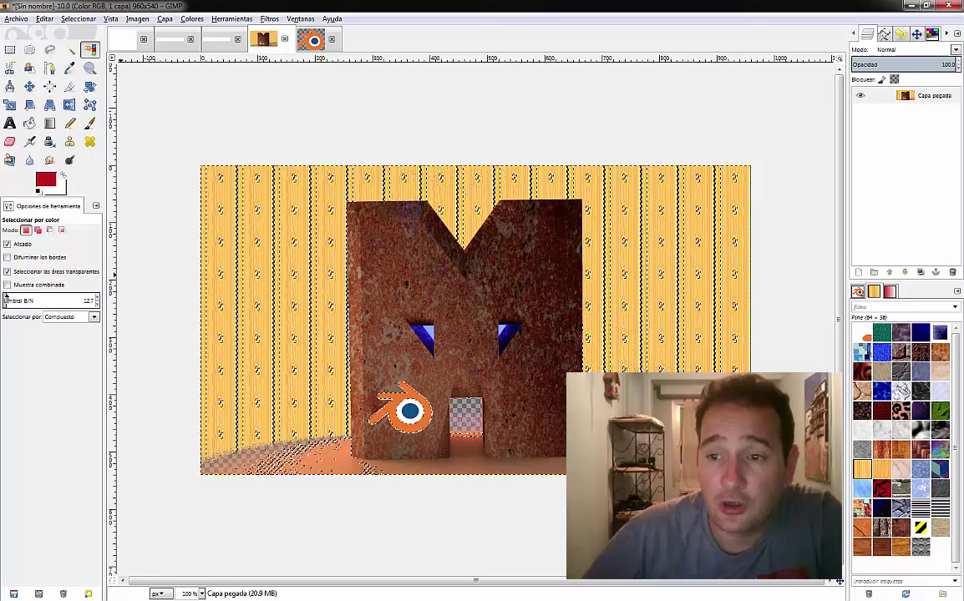
Step: Test the M and wood, then select the orange floor strip along the bottom
{"action": "left_click", "coordinate": [390, 302]}
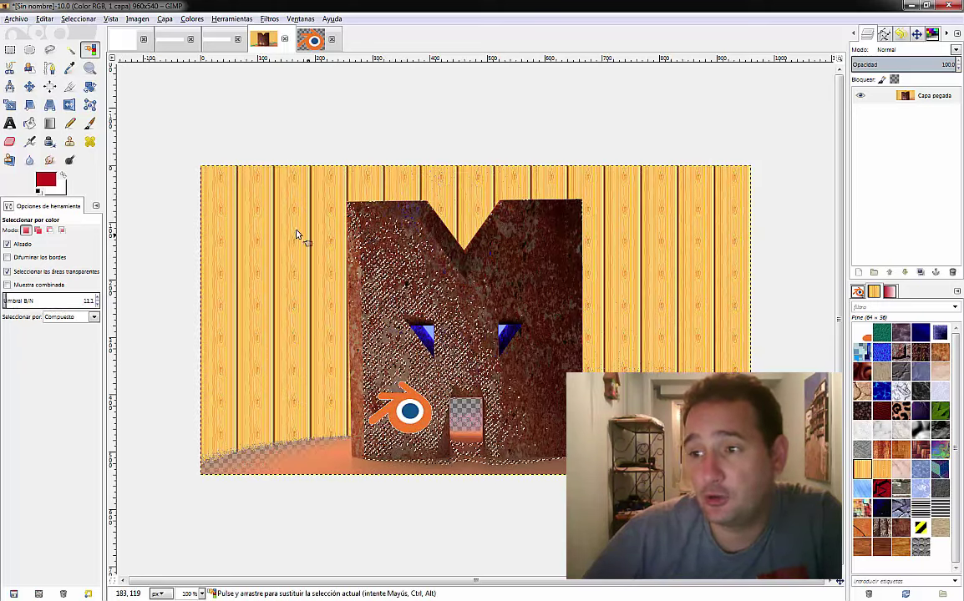
{"action": "left_click", "coordinate": [327, 396]}
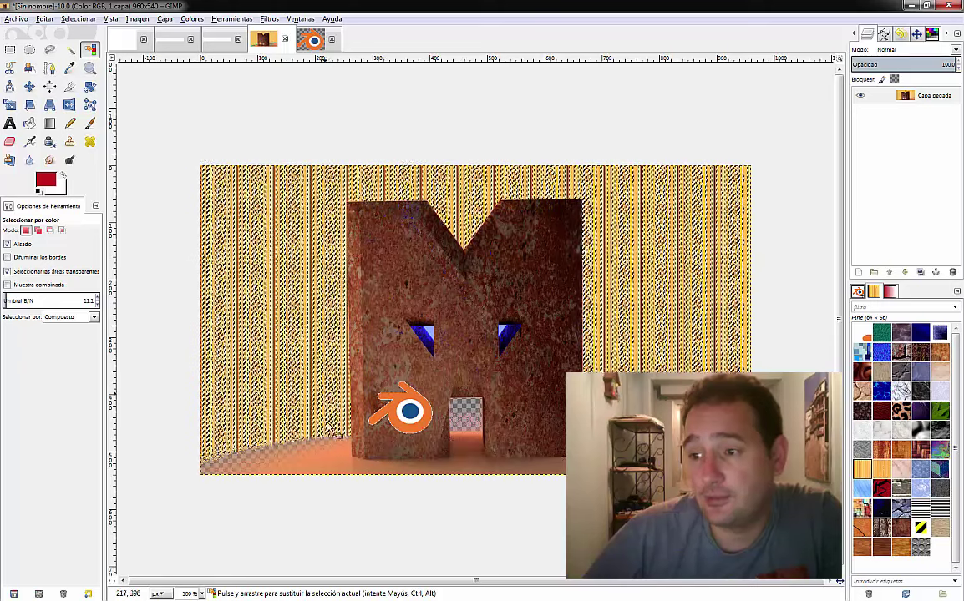
{"action": "left_click", "coordinate": [342, 467]}
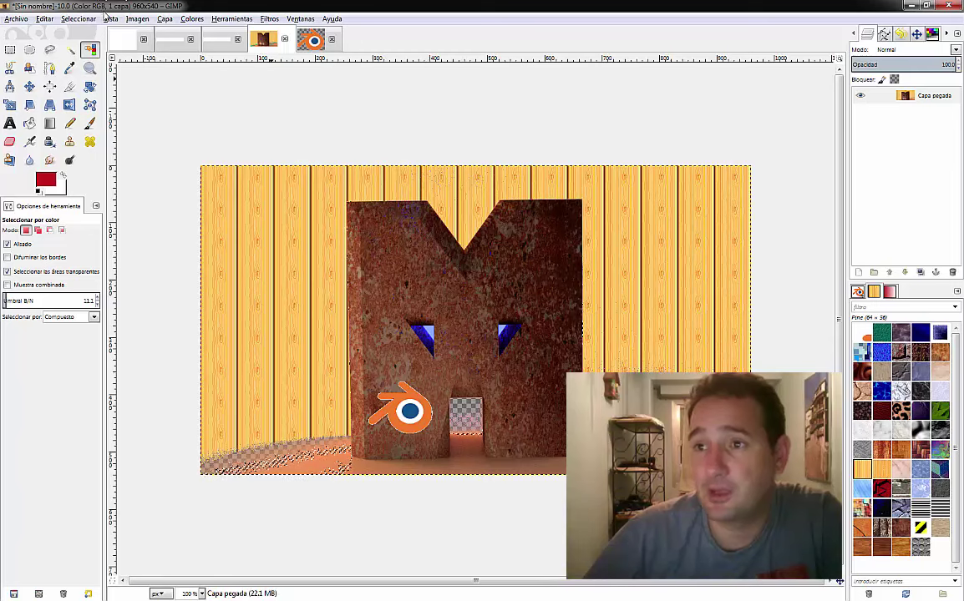
{"action": "left_click", "coordinate": [77, 20]}
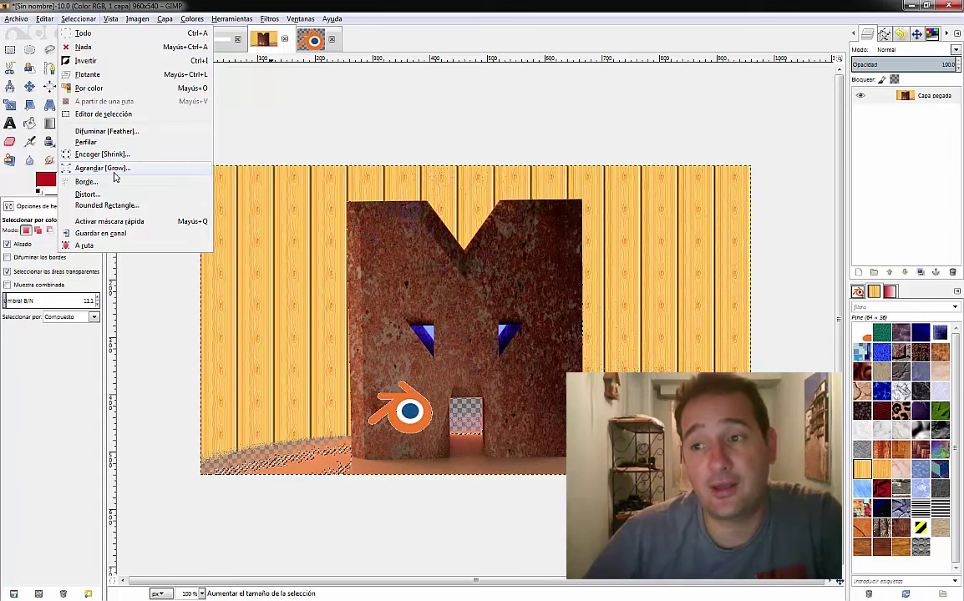
Step: Grow the colour selection by 5 px, then shrink it slightly and browse the Select menu
{"action": "left_click", "coordinate": [114, 171]}
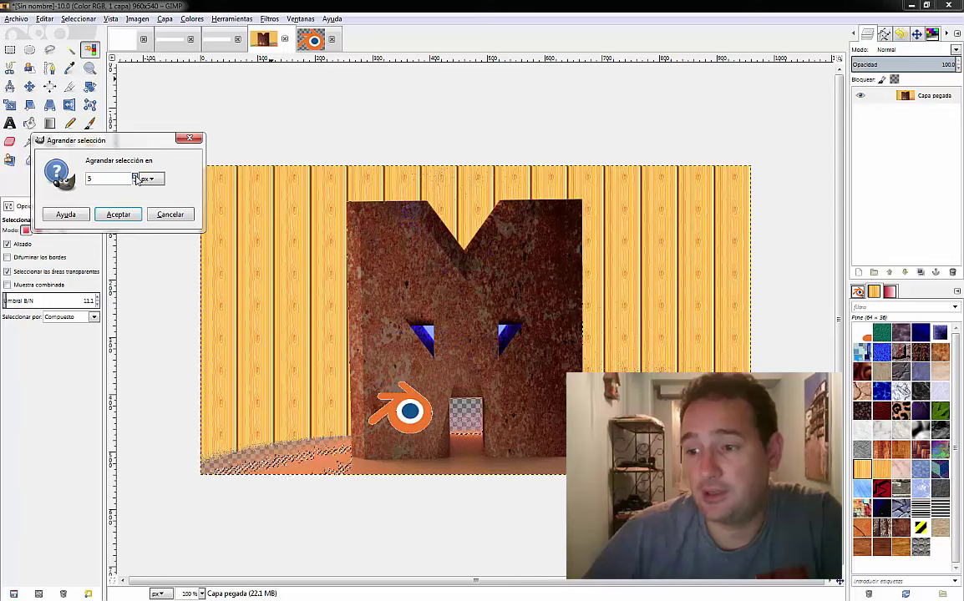
{"action": "left_click", "coordinate": [128, 218]}
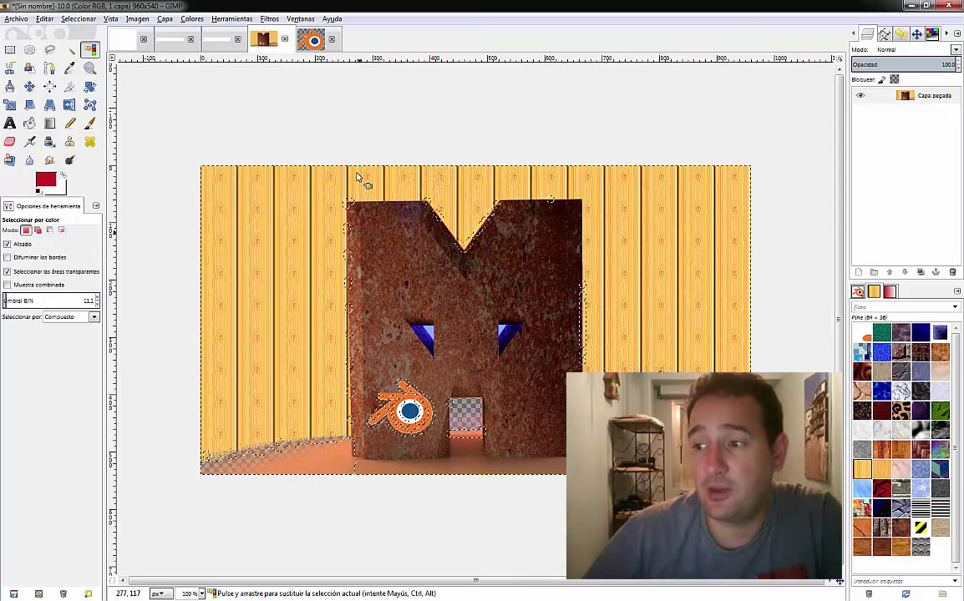
{"action": "left_click", "coordinate": [84, 19]}
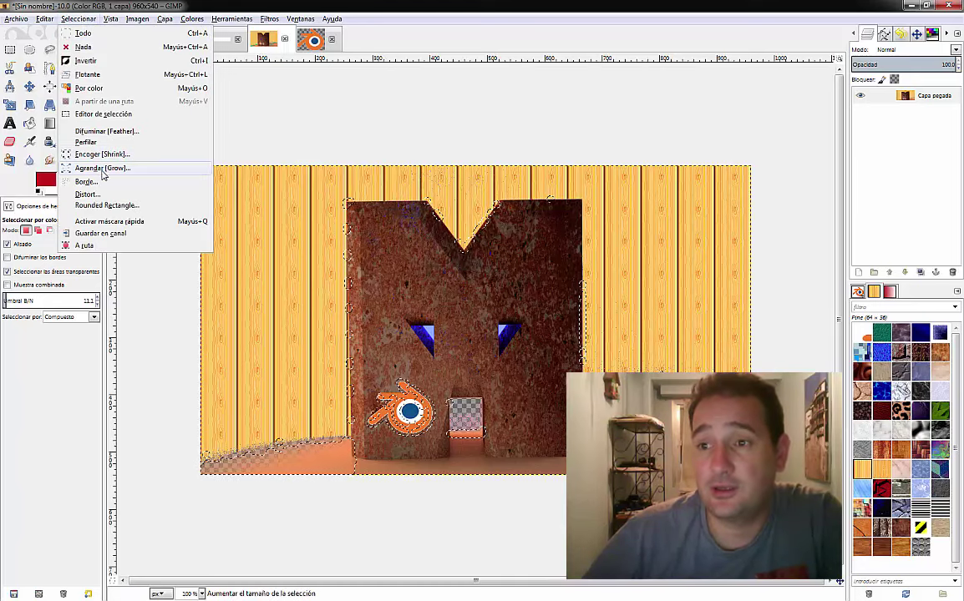
{"action": "left_click", "coordinate": [102, 156]}
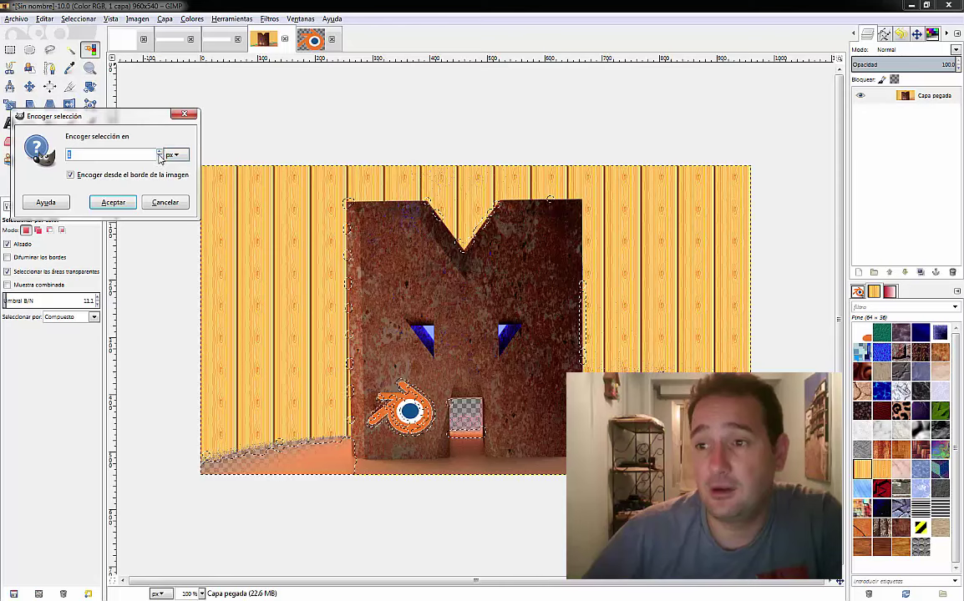
{"action": "left_click", "coordinate": [117, 202]}
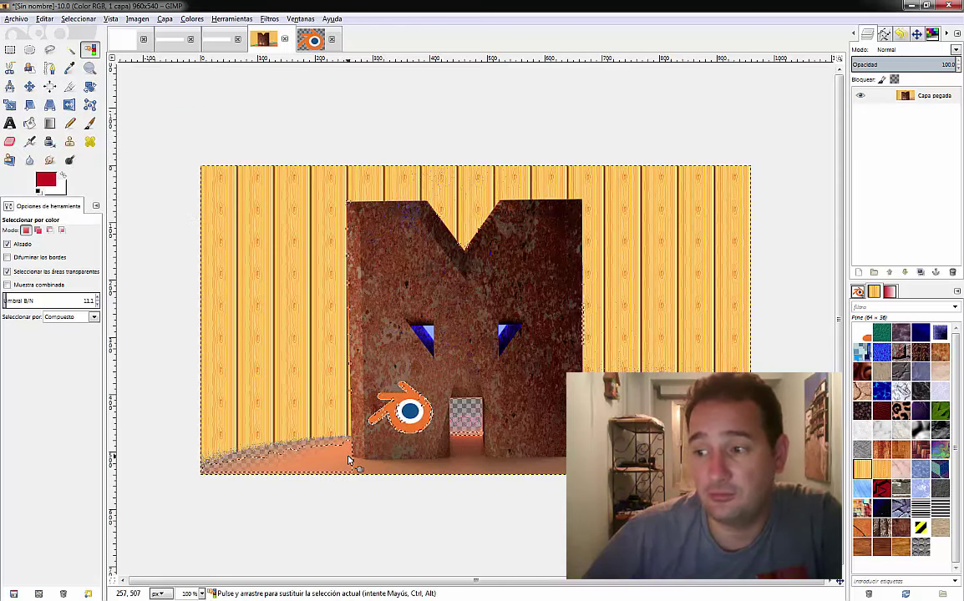
{"action": "left_click", "coordinate": [85, 19]}
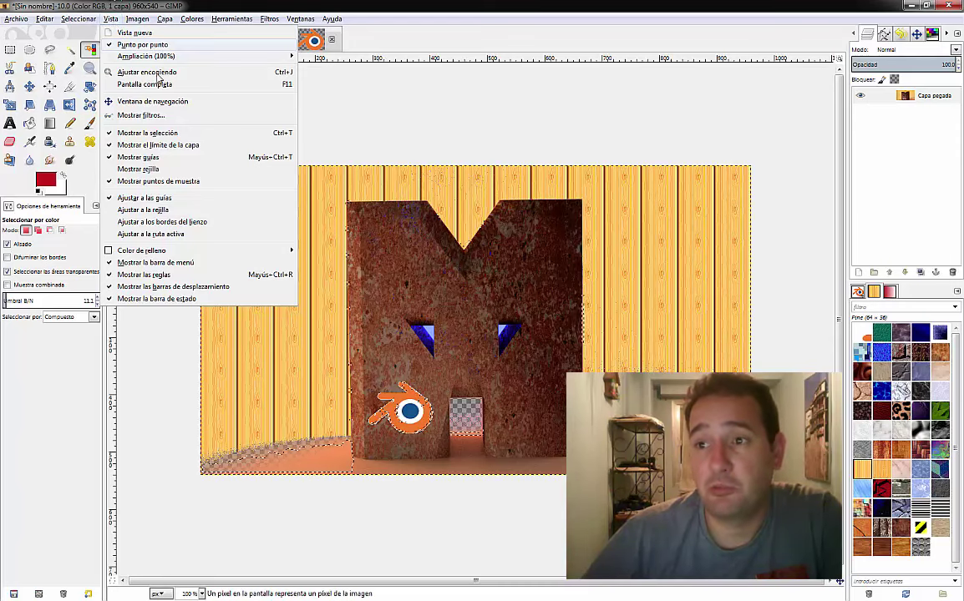
Step: Open the Navigation window overview of the M image
{"action": "left_click", "coordinate": [120, 105]}
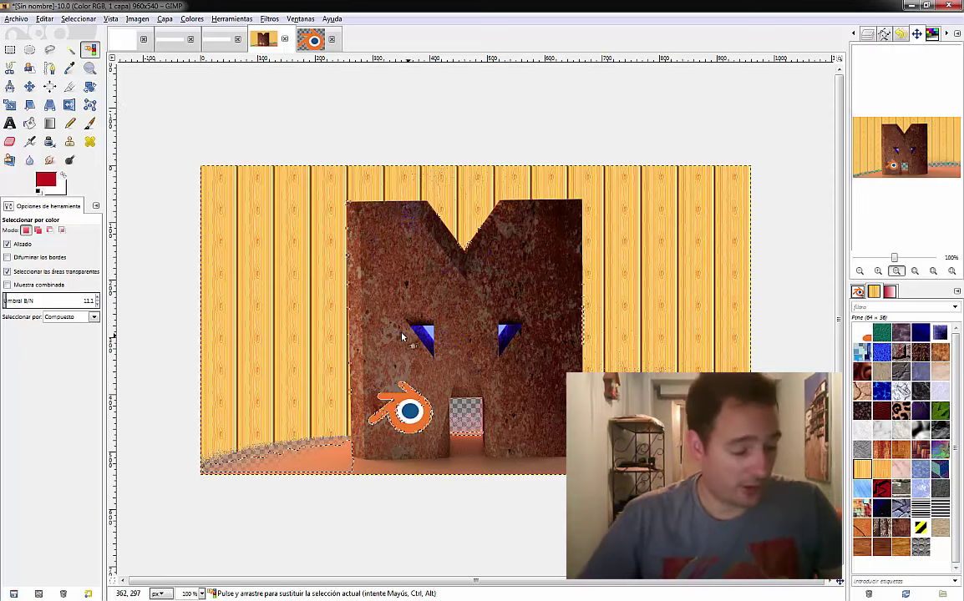
{"action": "scroll", "coordinate": [393, 330], "scroll_direction": "up", "scroll_amount": 2, "text": "ctrl"}
{"action": "scroll", "coordinate": [392, 330], "scroll_direction": "up", "scroll_amount": 3, "text": "ctrl"}
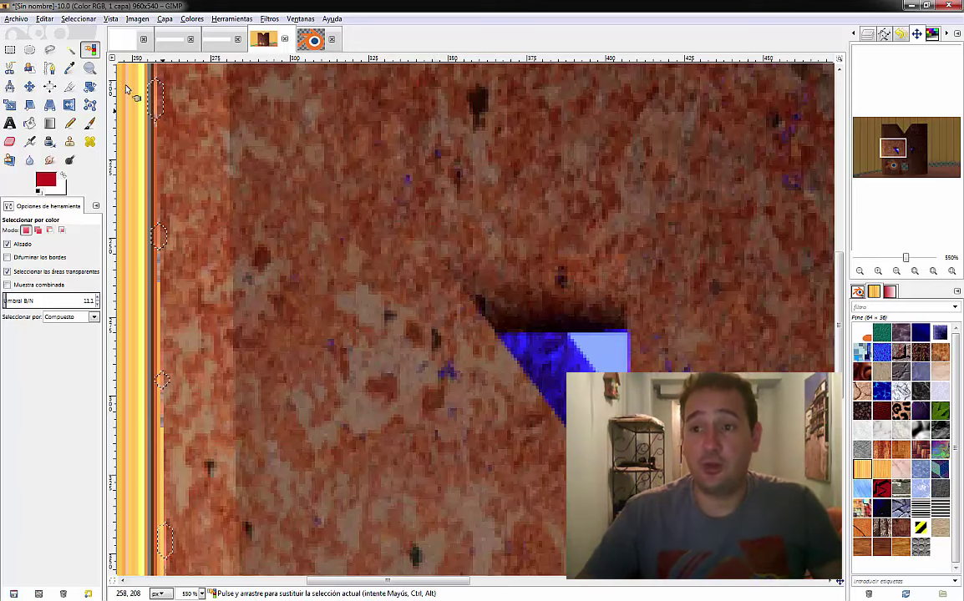
{"action": "key", "text": "ctrl+v"}
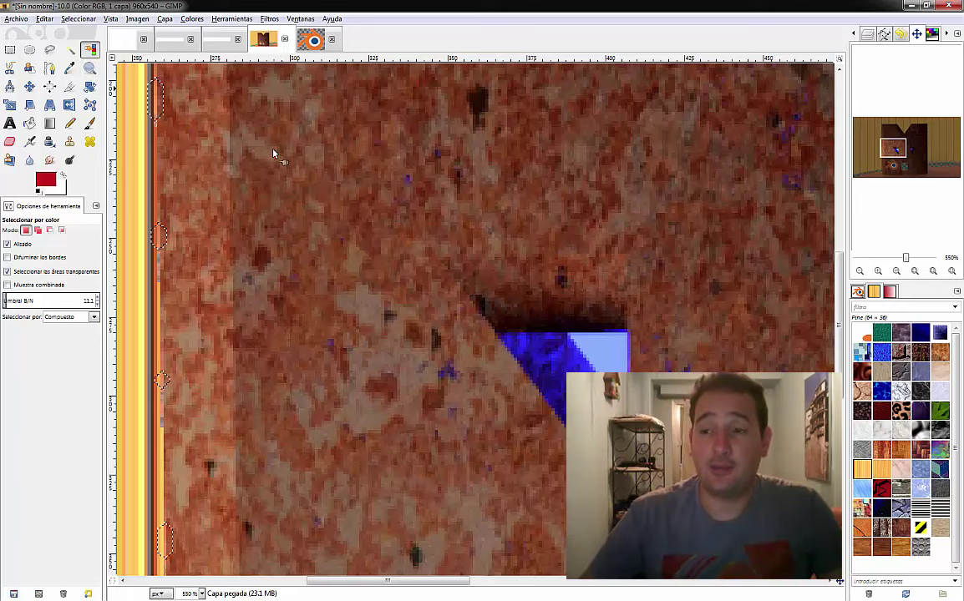
Step: Zoom in close on the rust near the eye, then back out to the whole image
{"action": "left_click", "coordinate": [90, 69]}
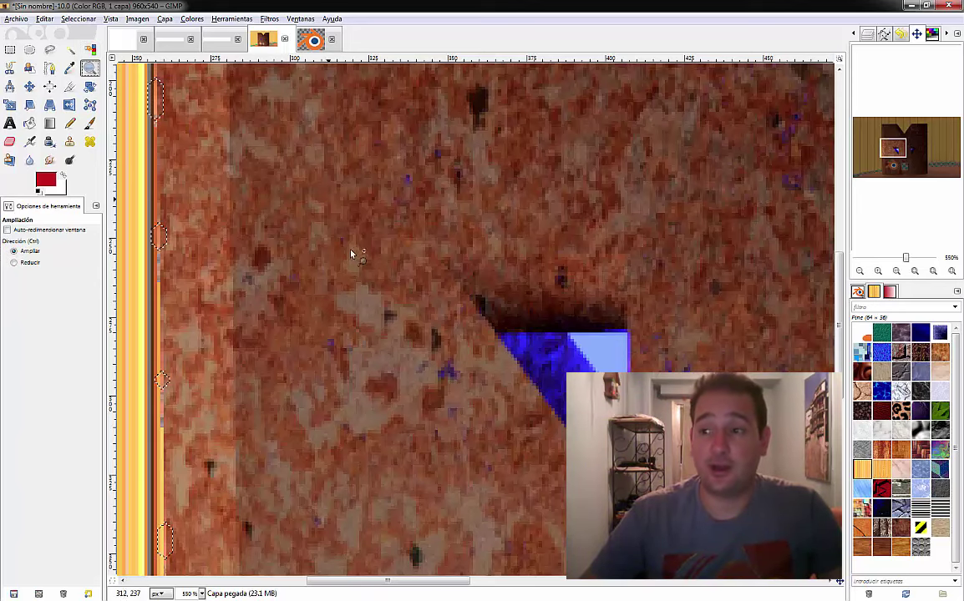
{"action": "left_click", "coordinate": [369, 244]}
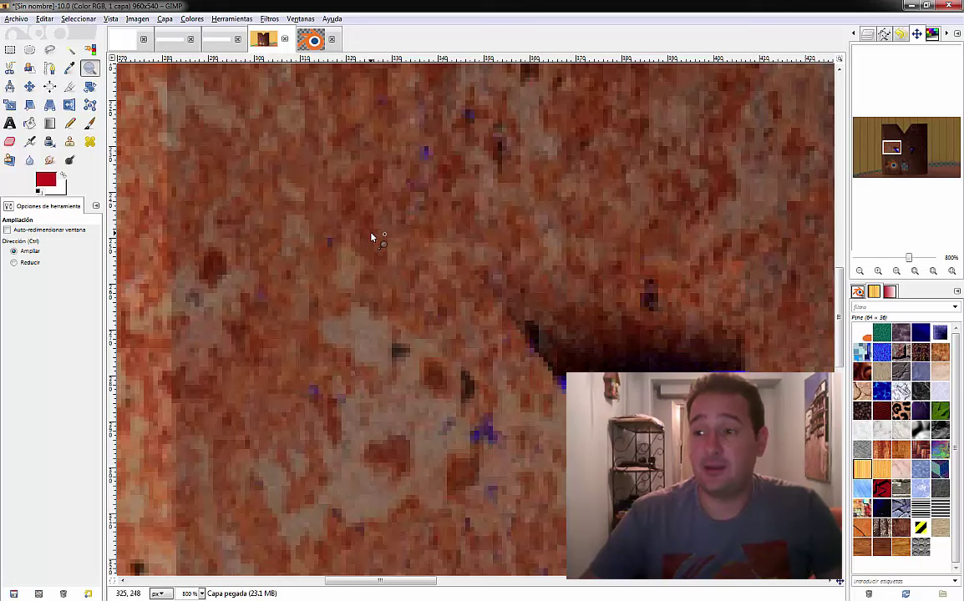
{"action": "left_click", "coordinate": [372, 238]}
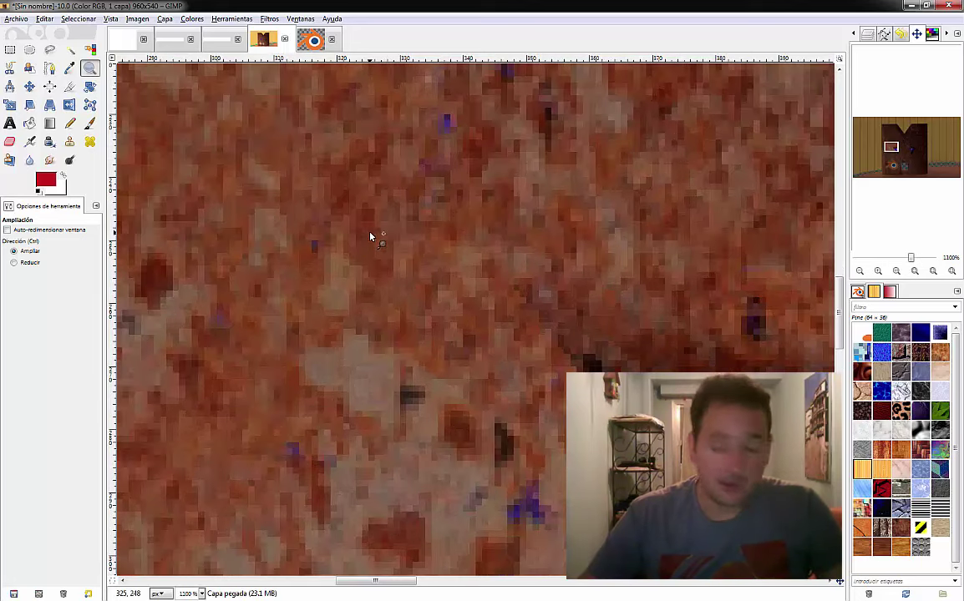
{"action": "key", "text": "ctrl"}
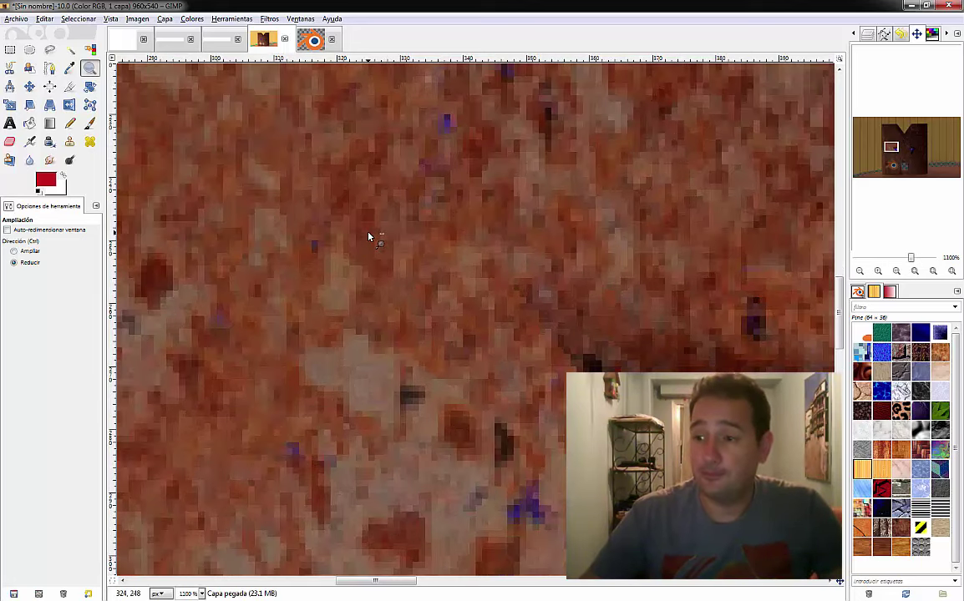
{"action": "left_click", "coordinate": [368, 237], "text": "ctrl"}
{"action": "left_click", "coordinate": [368, 237], "text": "ctrl"}
{"action": "left_click", "coordinate": [368, 237], "text": "ctrl"}
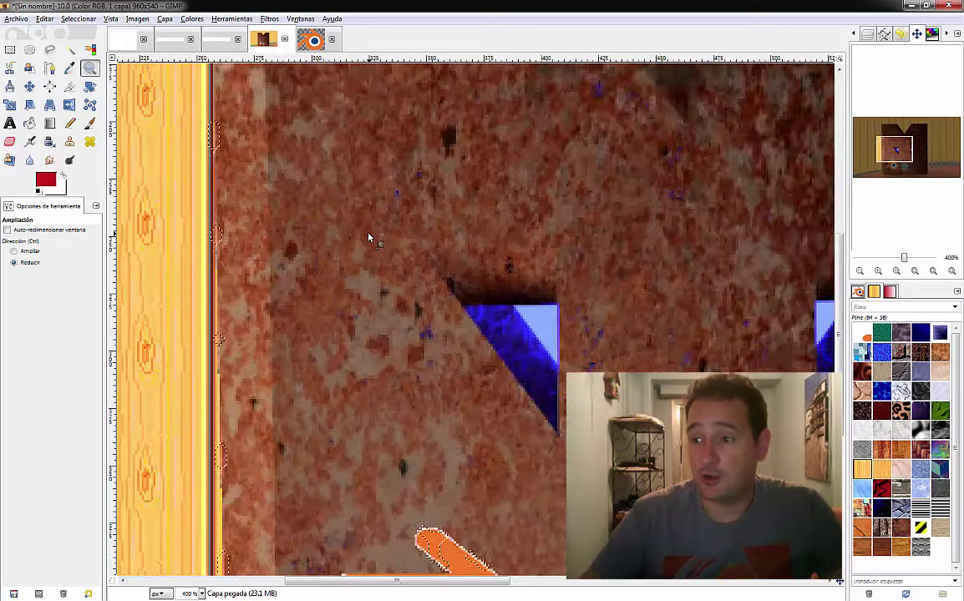
{"action": "left_click", "coordinate": [368, 237], "text": "ctrl"}
{"action": "left_click", "coordinate": [368, 237], "text": "ctrl"}
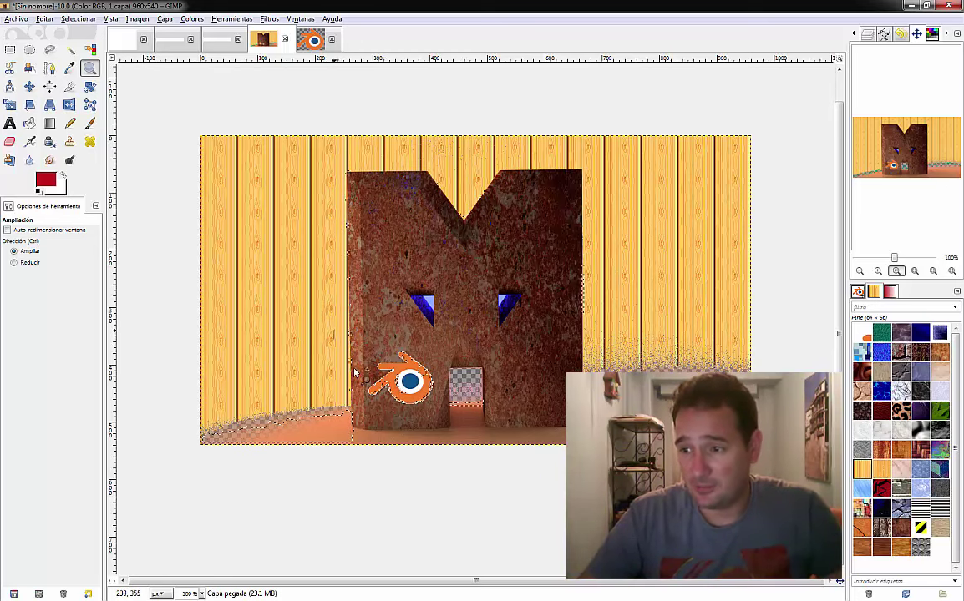
Step: Zoom in on the Blender logo, back out, then onto the M letter
{"action": "left_click_drag", "start_coordinate": [447, 426], "coordinate": [414, 399]}
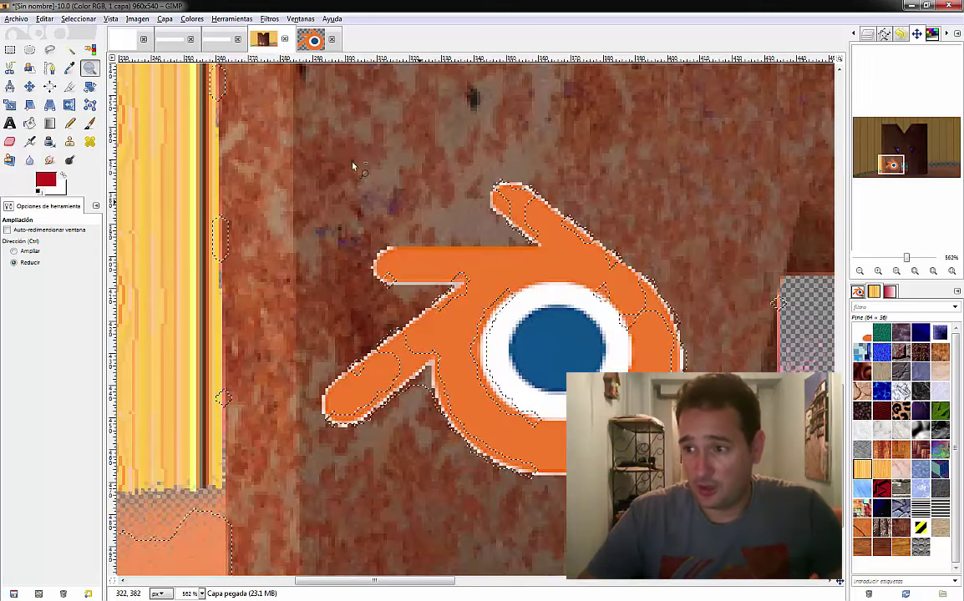
{"action": "key", "text": "ctrl"}
{"action": "left_click_drag", "start_coordinate": [288, 148], "coordinate": [672, 430]}
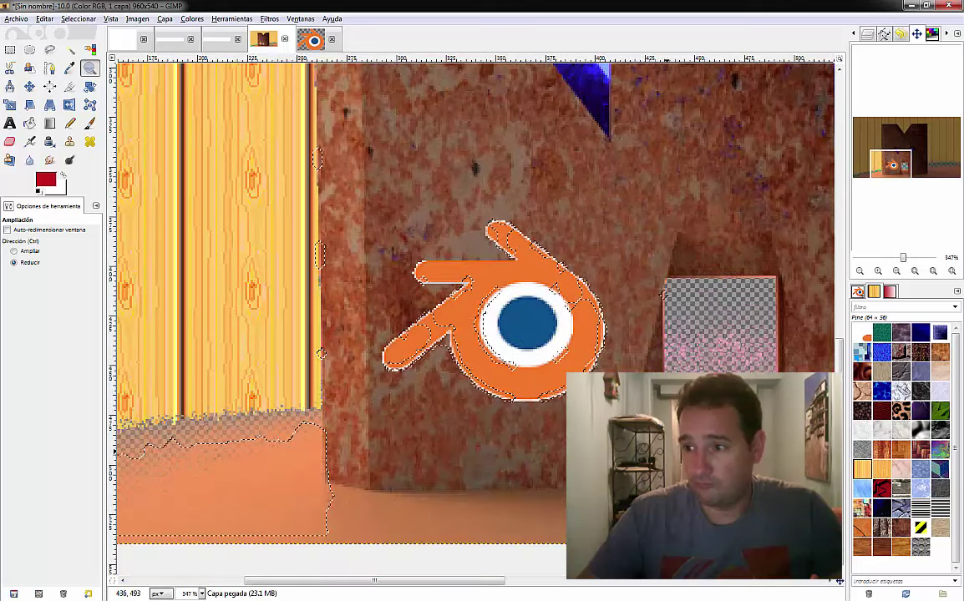
{"action": "left_click_drag", "start_coordinate": [293, 163], "coordinate": [511, 386]}
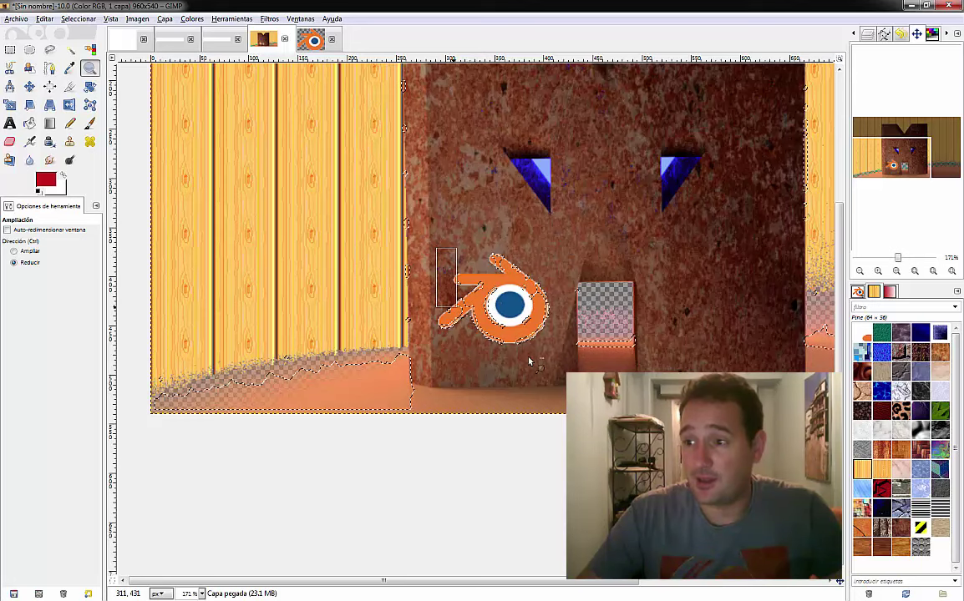
{"action": "left_click_drag", "start_coordinate": [397, 225], "coordinate": [560, 363]}
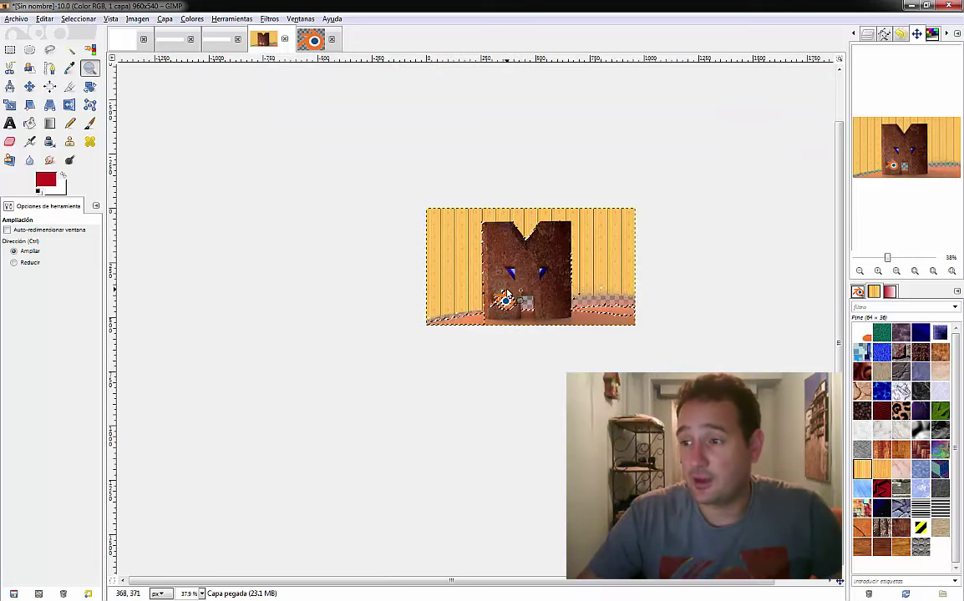
{"action": "left_click_drag", "start_coordinate": [482, 223], "coordinate": [587, 319]}
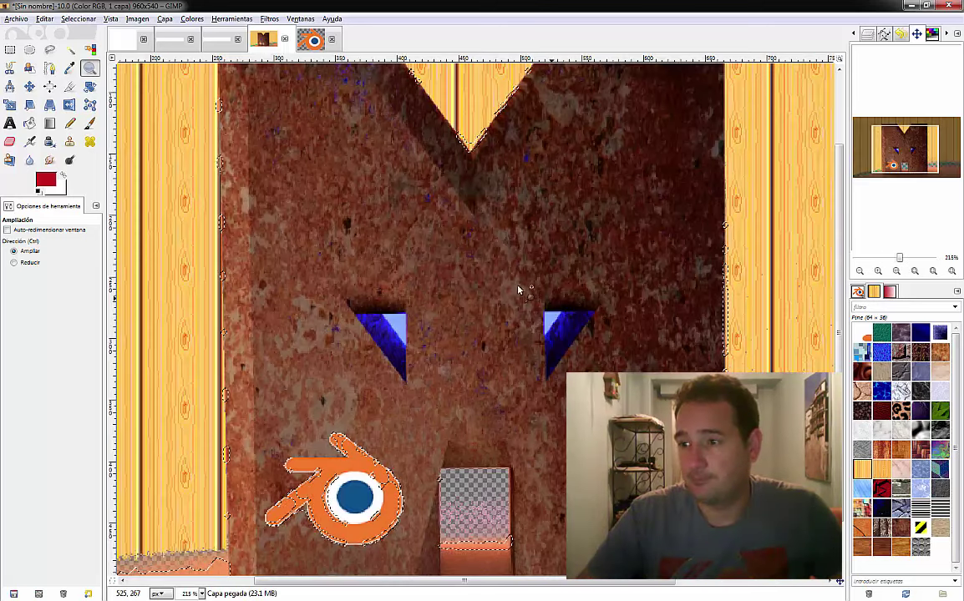
{"action": "left_click", "coordinate": [110, 19]}
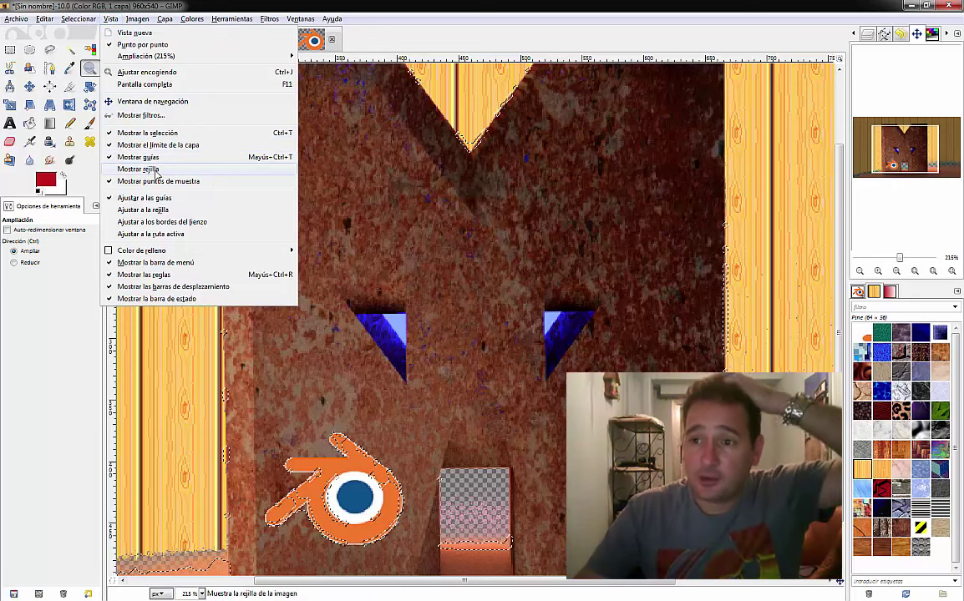
{"action": "left_click", "coordinate": [154, 169]}
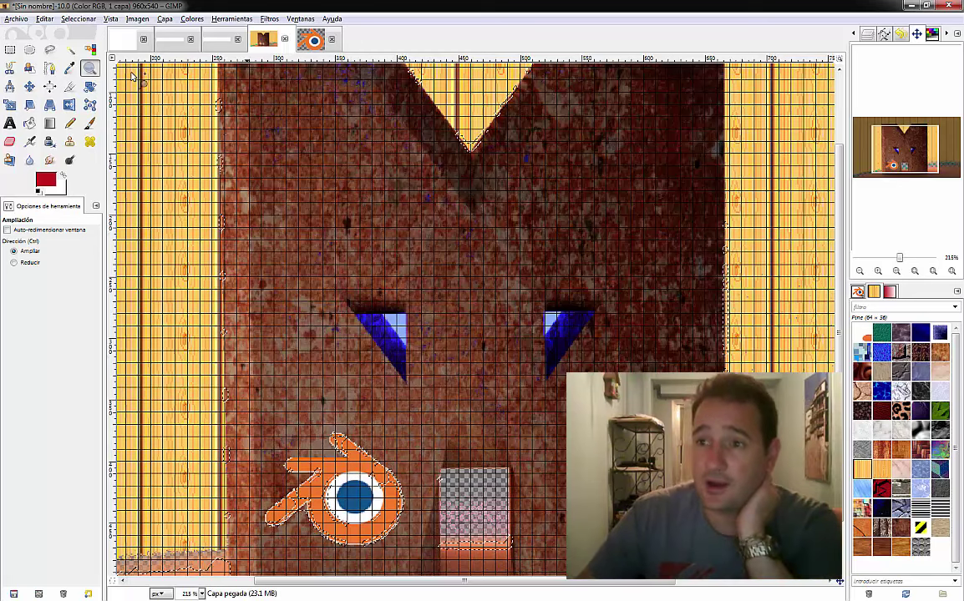
{"action": "left_click", "coordinate": [137, 18]}
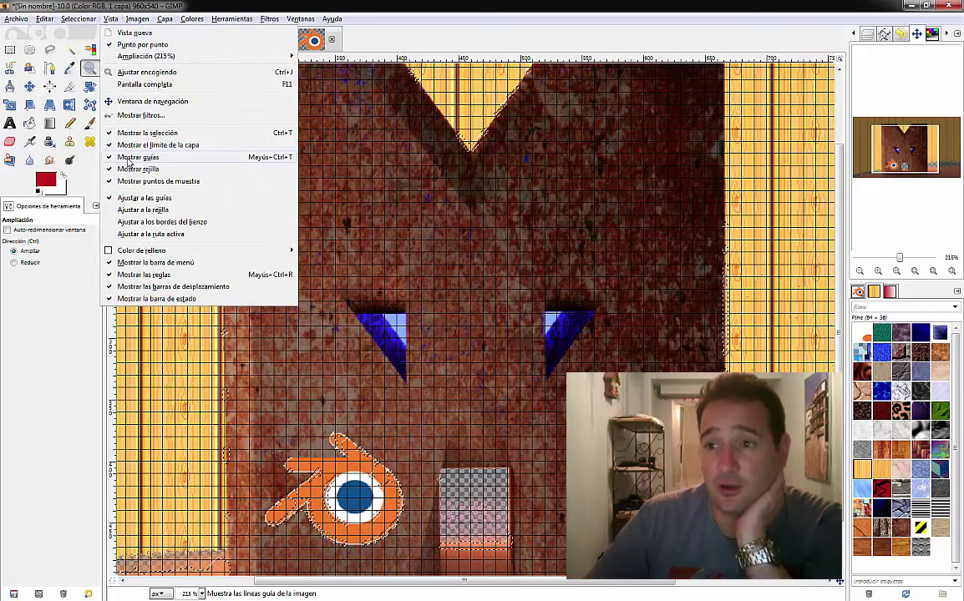
{"action": "left_click", "coordinate": [137, 169]}
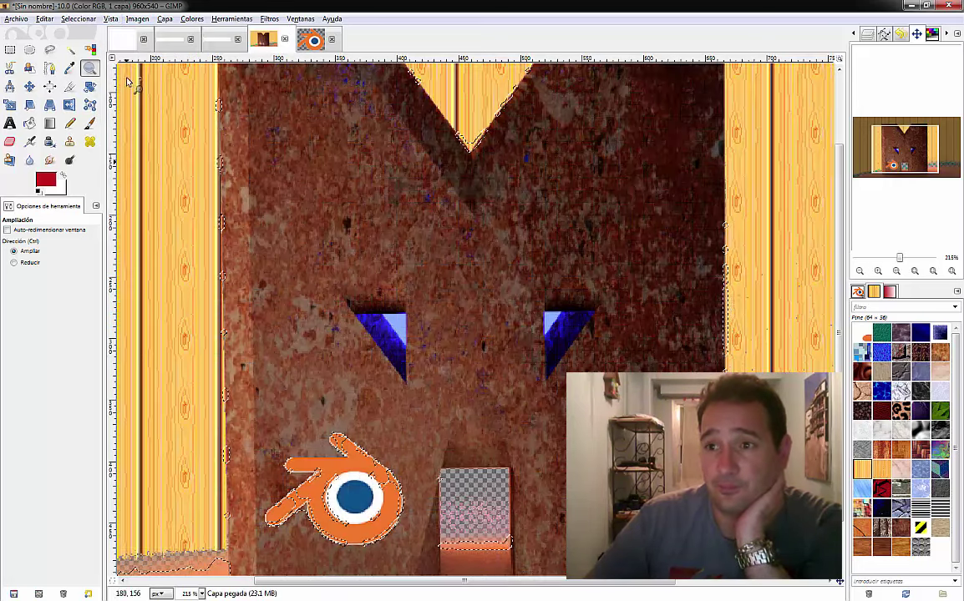
{"action": "left_click", "coordinate": [113, 20]}
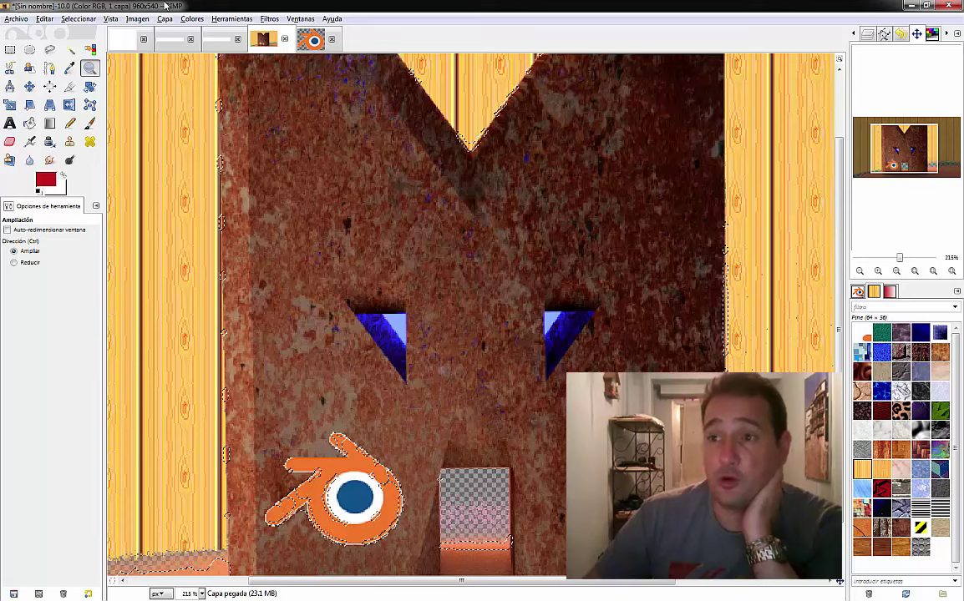
{"action": "left_click", "coordinate": [109, 19]}
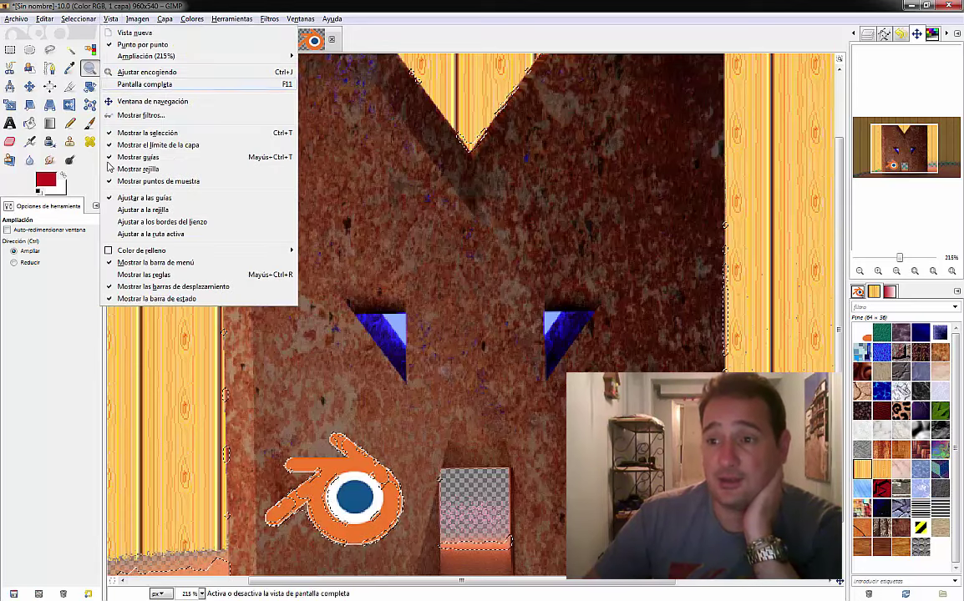
{"action": "left_click", "coordinate": [119, 275]}
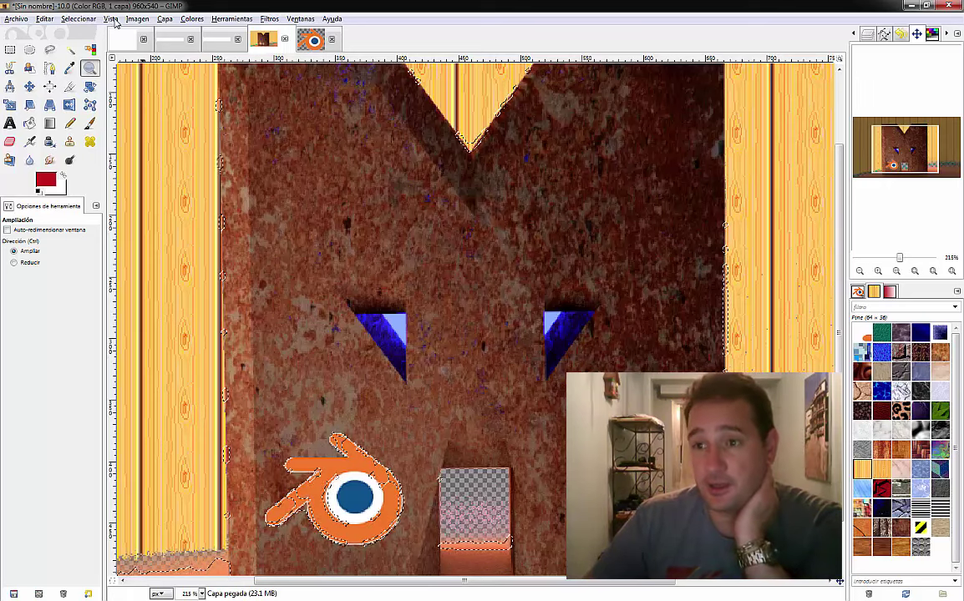
{"action": "left_click", "coordinate": [113, 20]}
{"action": "left_click", "coordinate": [108, 20]}
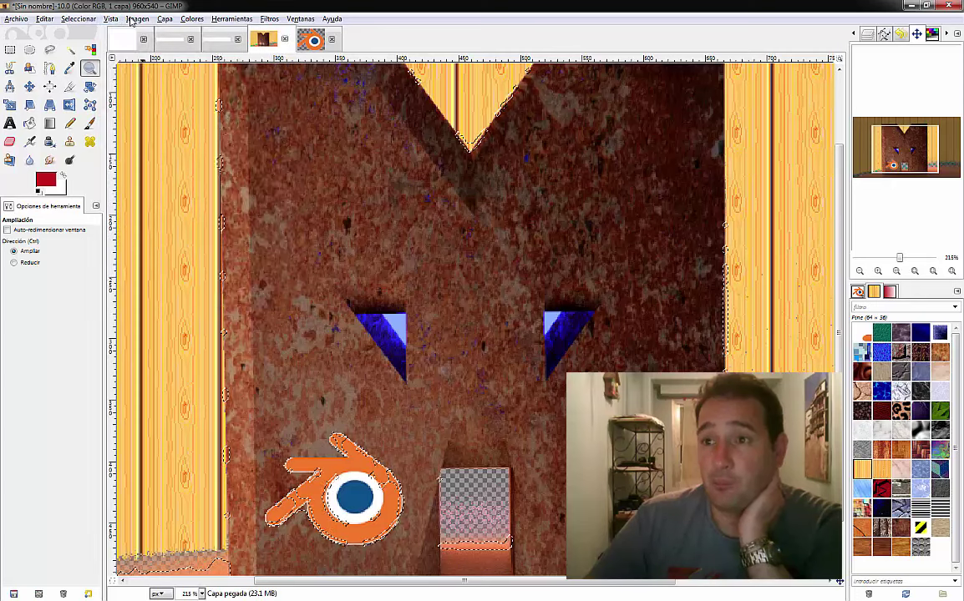
{"action": "left_click", "coordinate": [135, 22]}
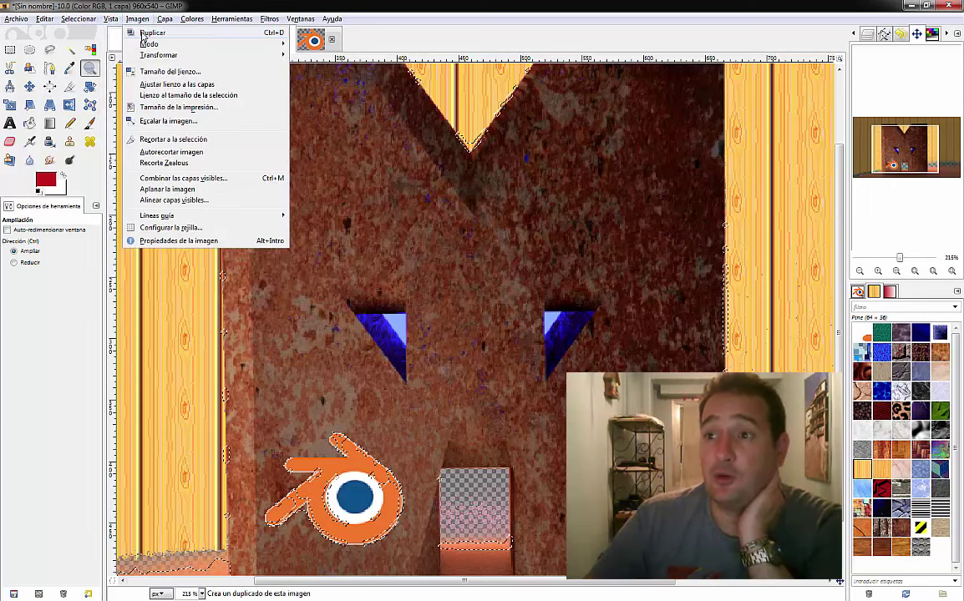
{"action": "left_click", "coordinate": [398, 178]}
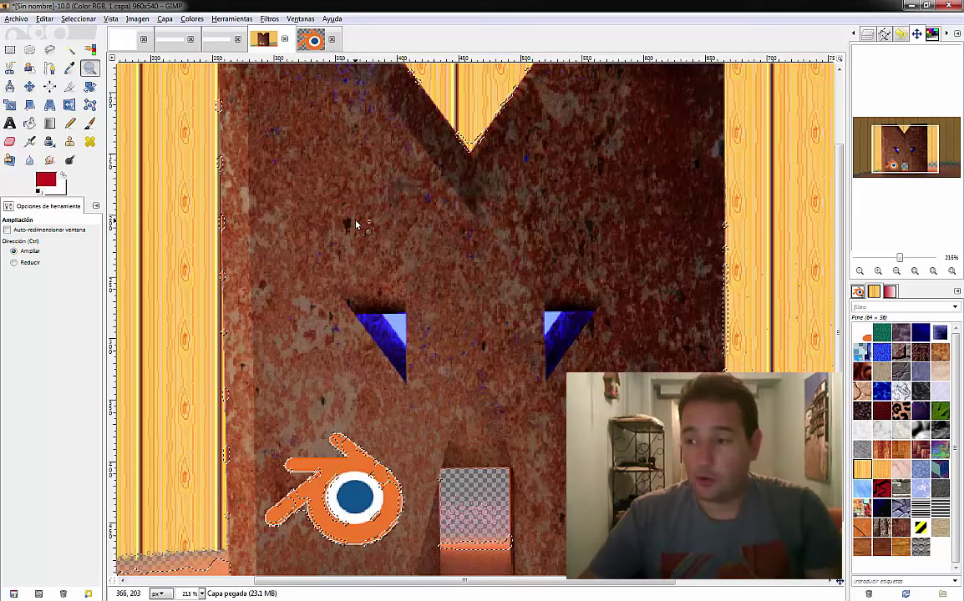
{"action": "left_click", "coordinate": [355, 224], "text": "ctrl"}
{"action": "left_click", "coordinate": [355, 223], "text": "ctrl"}
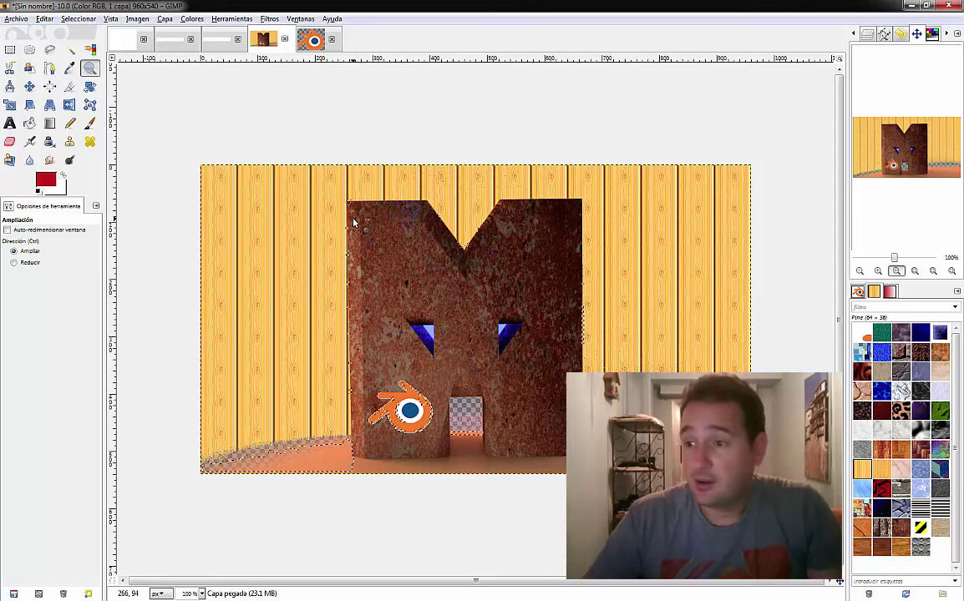
Step: Pick Dodge/Burn, duplicate the M composition, and flip between original, logoblender and duplicate tabs
{"action": "key", "text": "shift+d"}
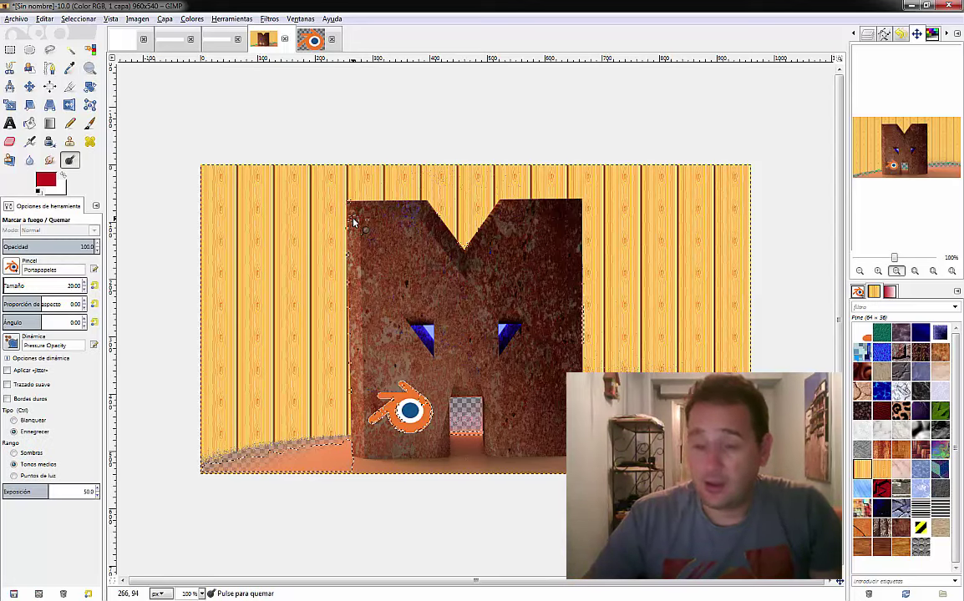
{"action": "key", "text": "ctrl+shift+v"}
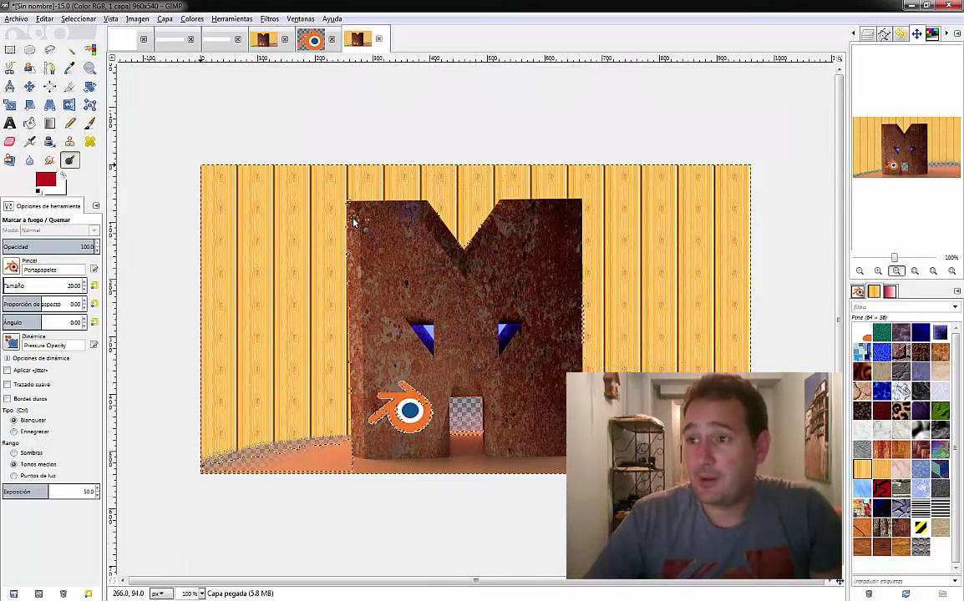
{"action": "left_click", "coordinate": [265, 40]}
{"action": "left_click", "coordinate": [356, 42]}
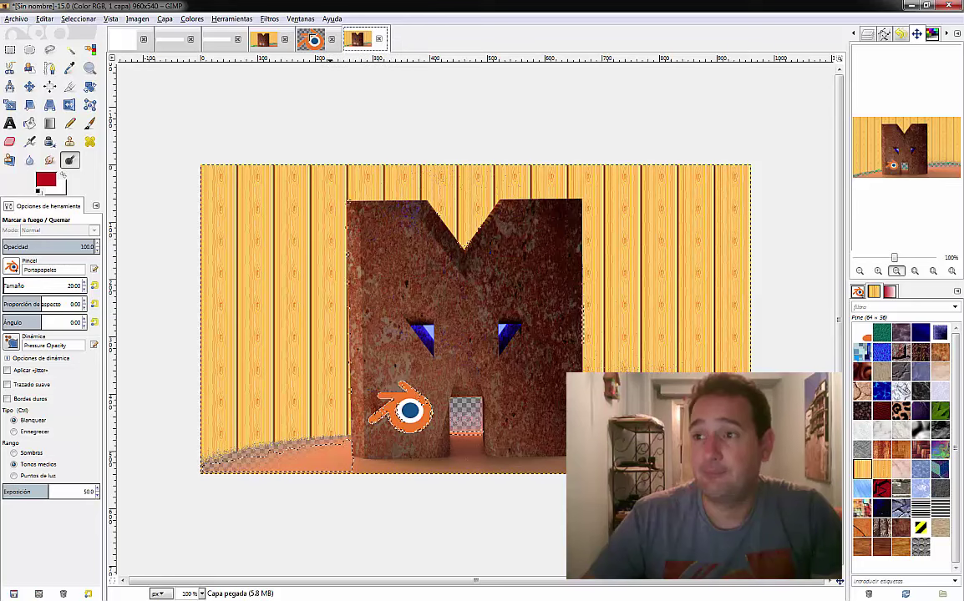
{"action": "left_click", "coordinate": [309, 39]}
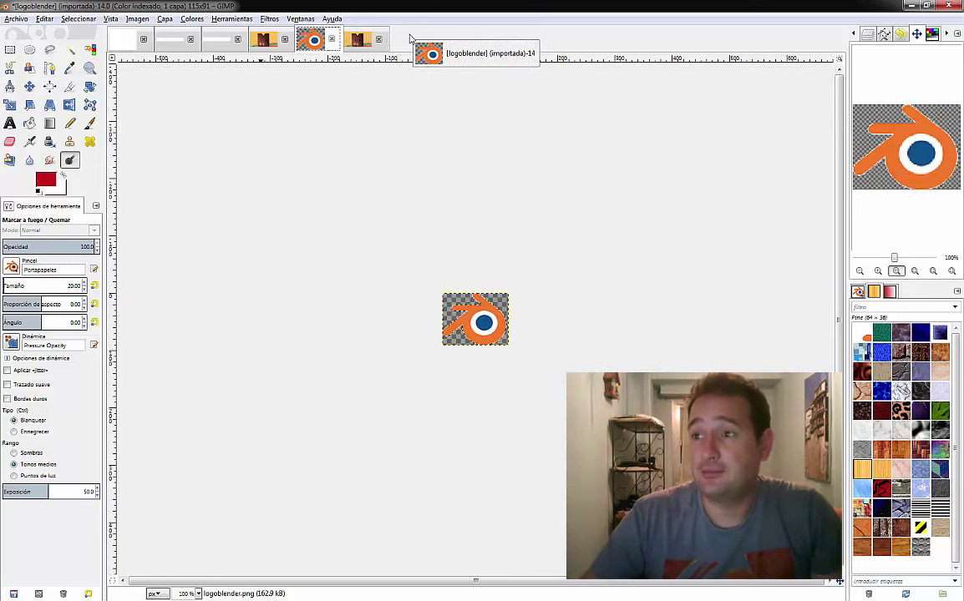
{"action": "left_click", "coordinate": [356, 40]}
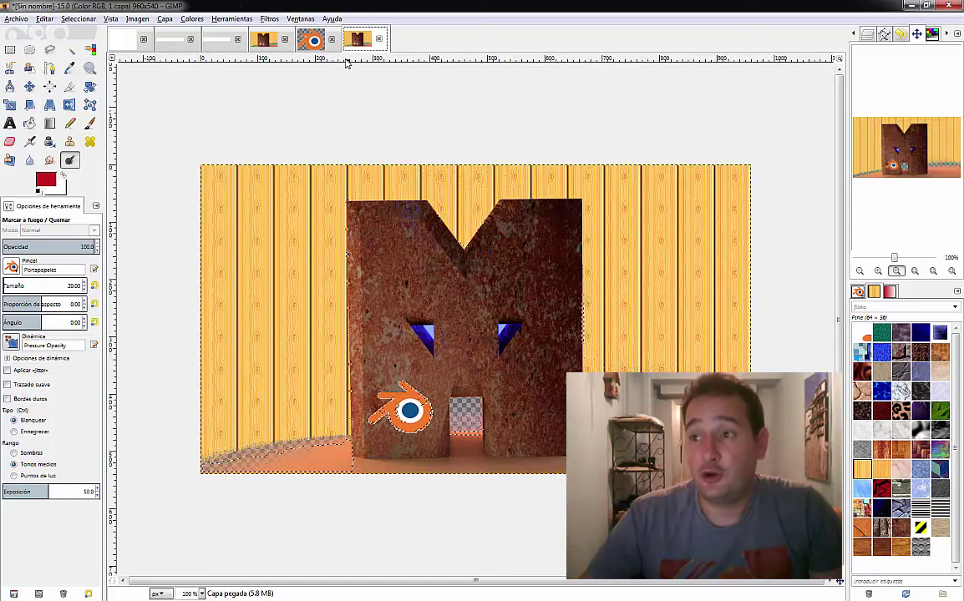
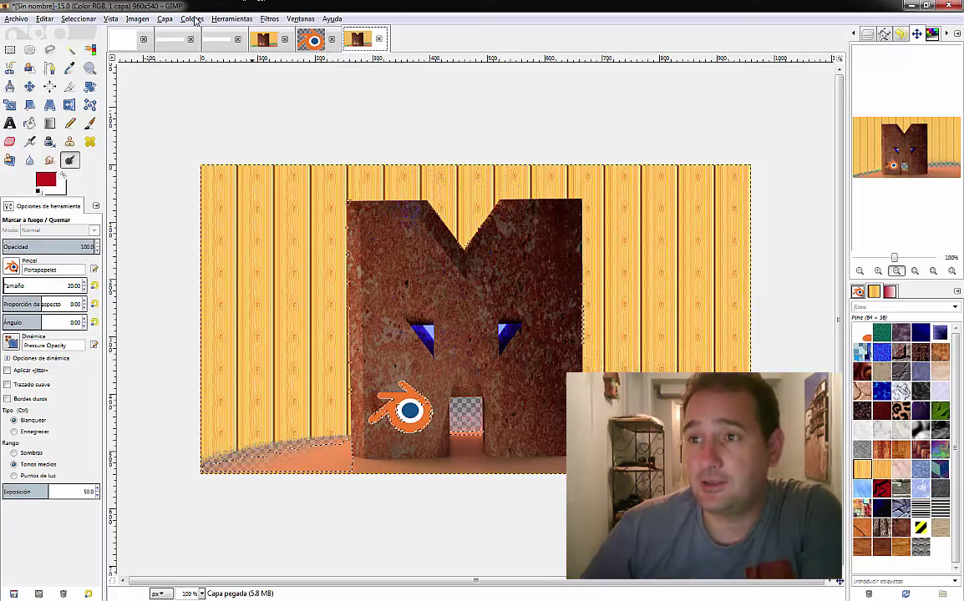
Step: Convert the image to grayscale, then start and cancel an indexed-colour conversion
{"action": "left_click", "coordinate": [164, 19]}
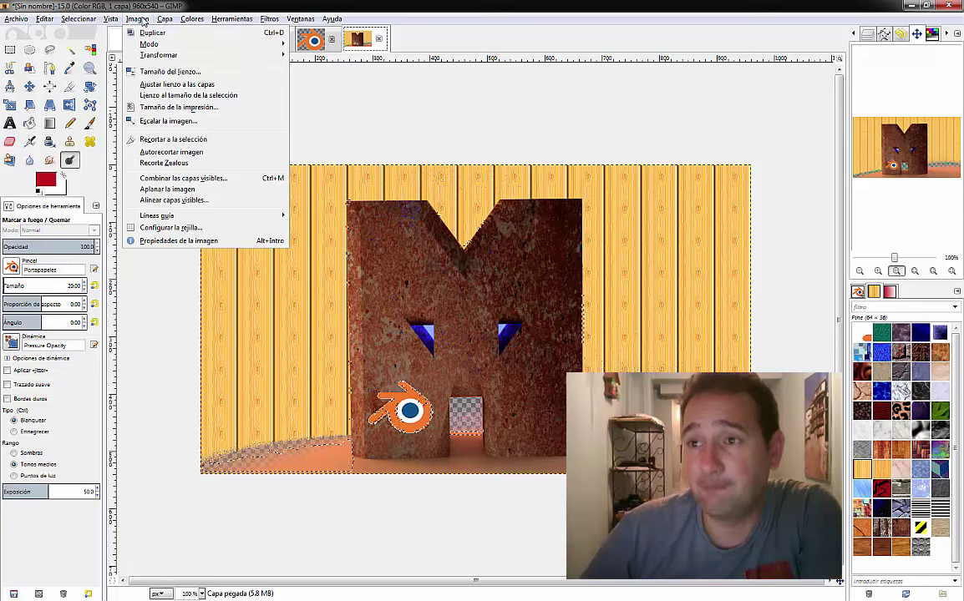
{"action": "mouse_move", "coordinate": [151, 44]}
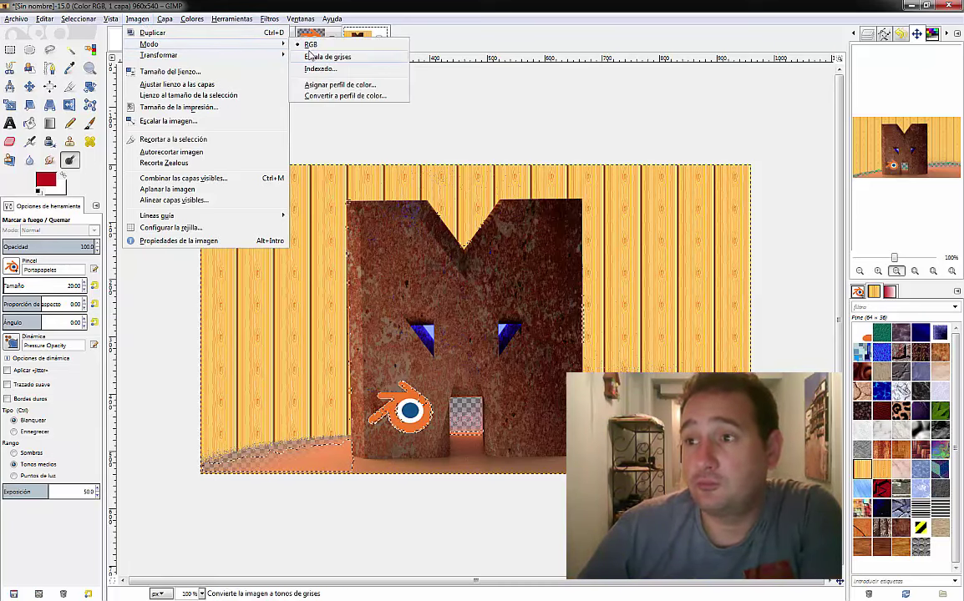
{"action": "left_click", "coordinate": [326, 56]}
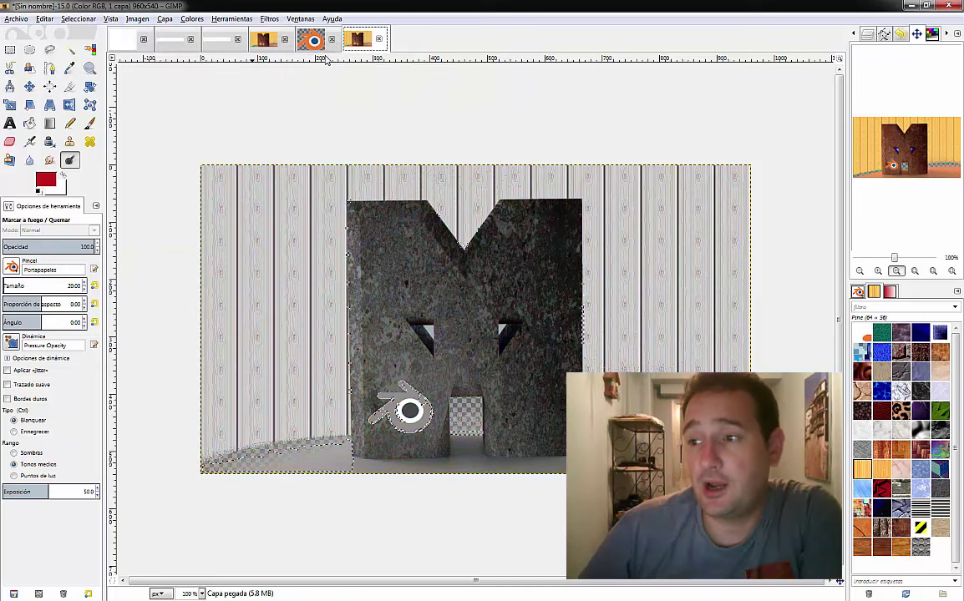
{"action": "left_click", "coordinate": [138, 18]}
{"action": "mouse_move", "coordinate": [148, 44]}
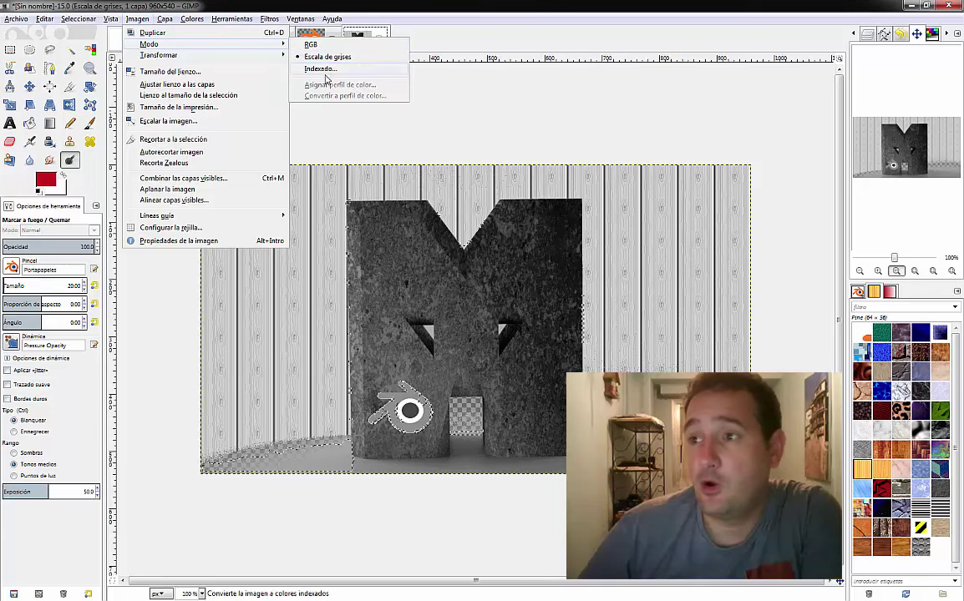
{"action": "left_click", "coordinate": [322, 69]}
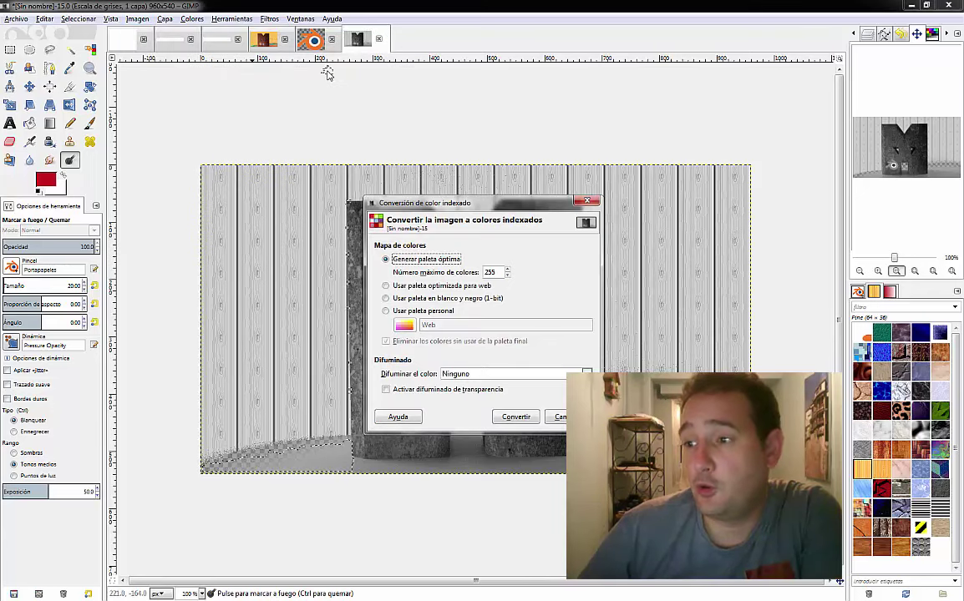
{"action": "left_click", "coordinate": [558, 418]}
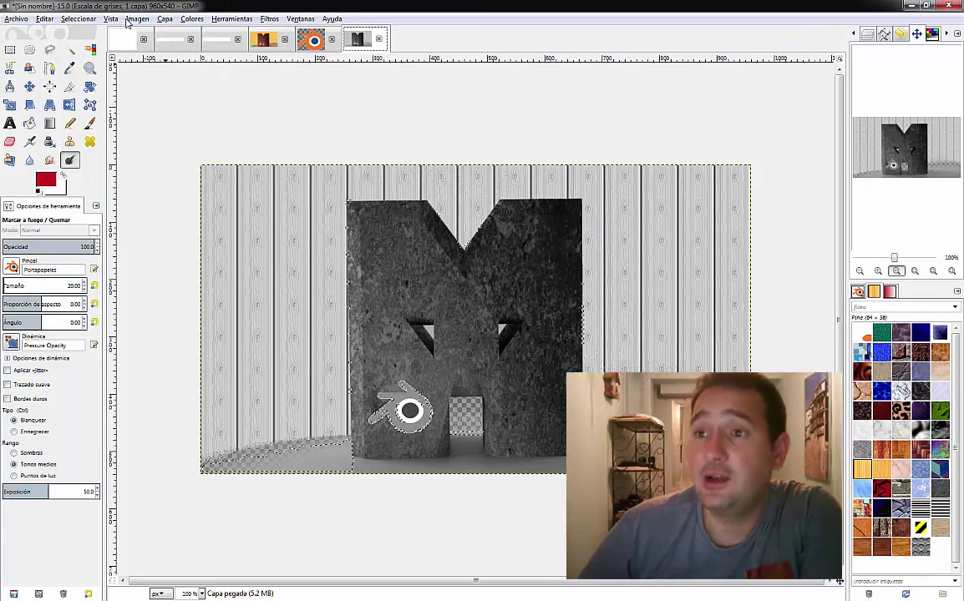
Step: Convert the image back to RGB, toggling undo/redo to compare it with grayscale
{"action": "left_click", "coordinate": [134, 19]}
{"action": "mouse_move", "coordinate": [148, 44]}
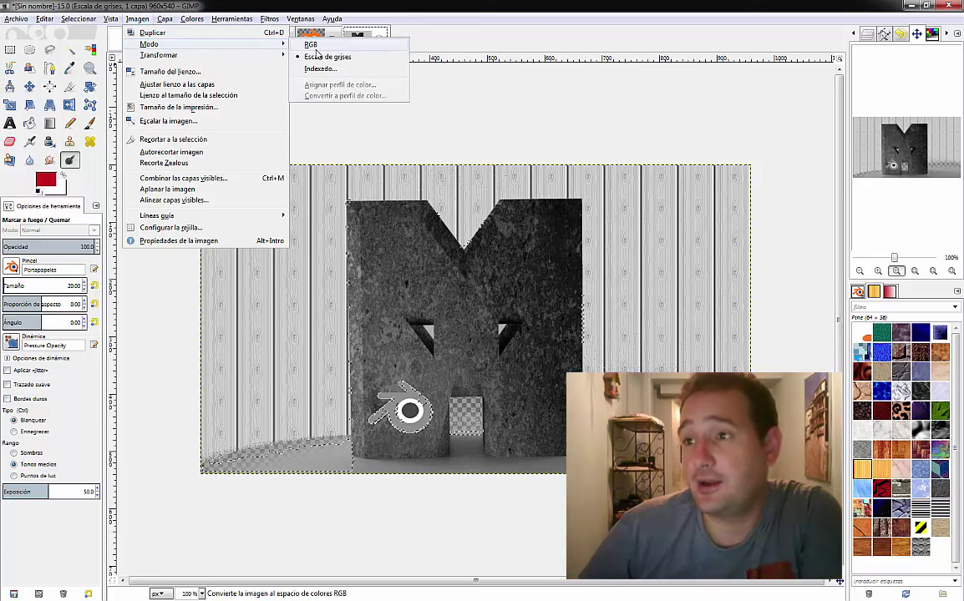
{"action": "left_click", "coordinate": [313, 46]}
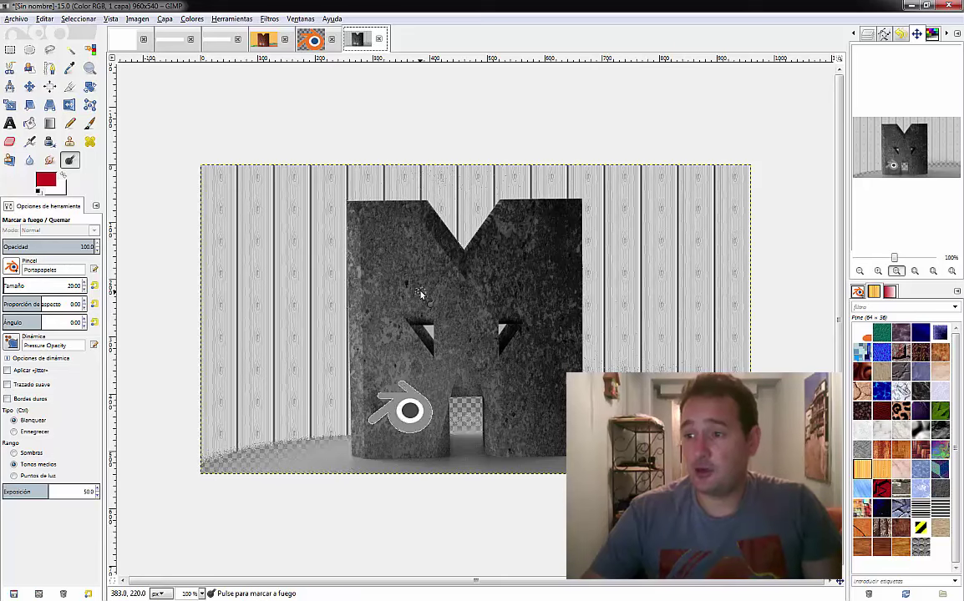
{"action": "key", "text": "ctrl+z"}
{"action": "key", "text": "ctrl+y"}
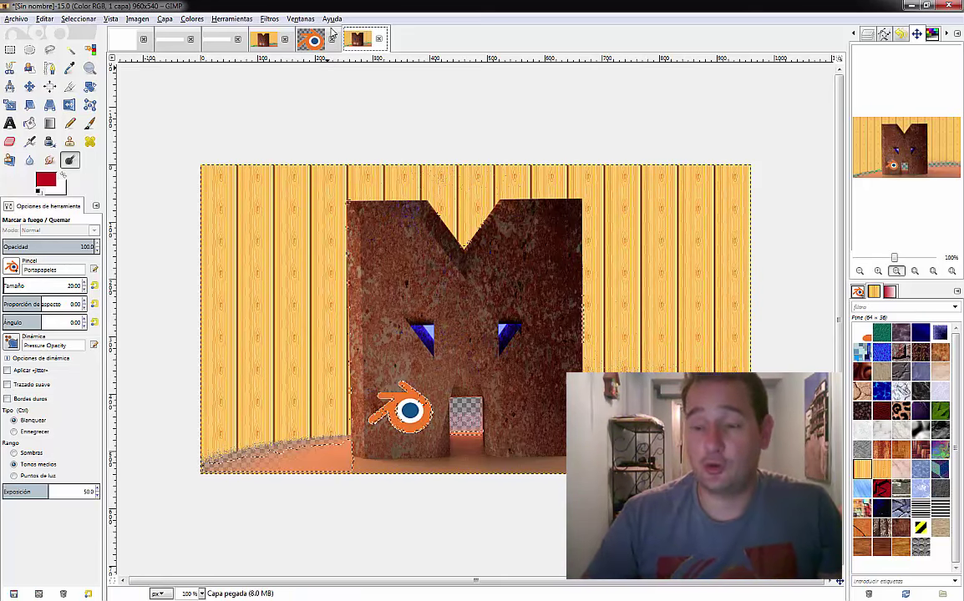
{"action": "key", "text": "ctrl+z"}
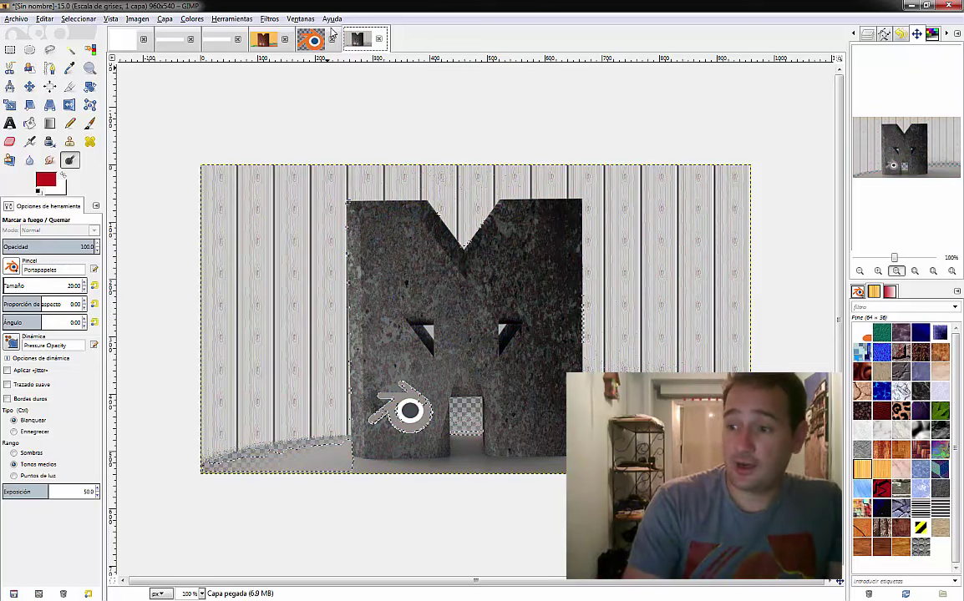
{"action": "key", "text": "ctrl+y"}
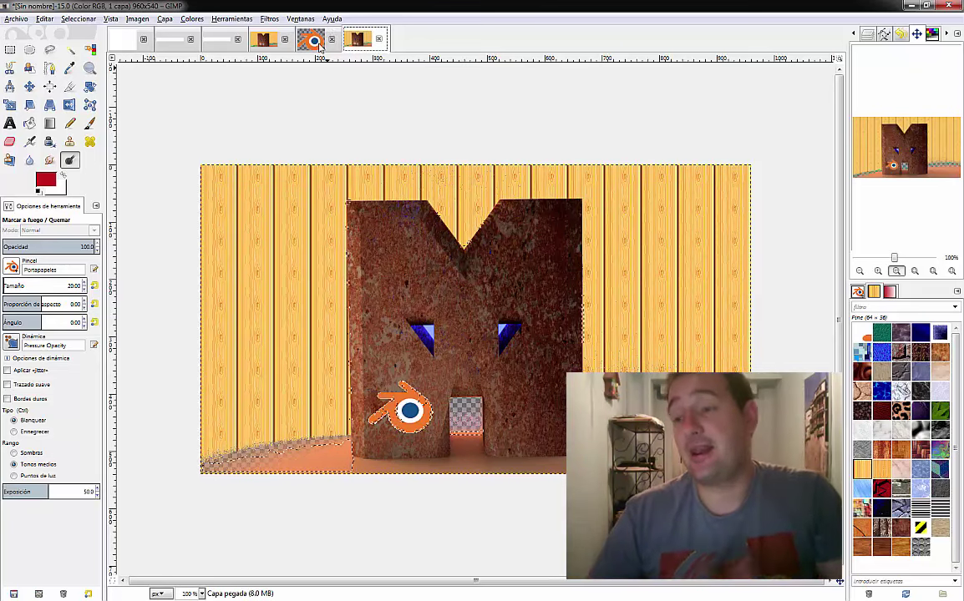
Step: Fit the canvas to the layers using the Image menu
{"action": "left_click", "coordinate": [138, 18]}
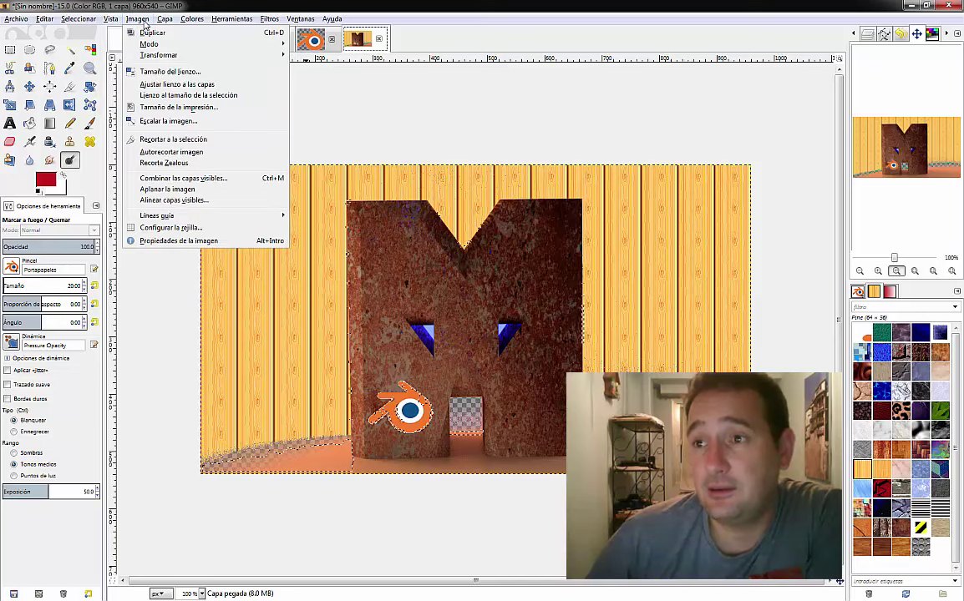
{"action": "left_click", "coordinate": [164, 86]}
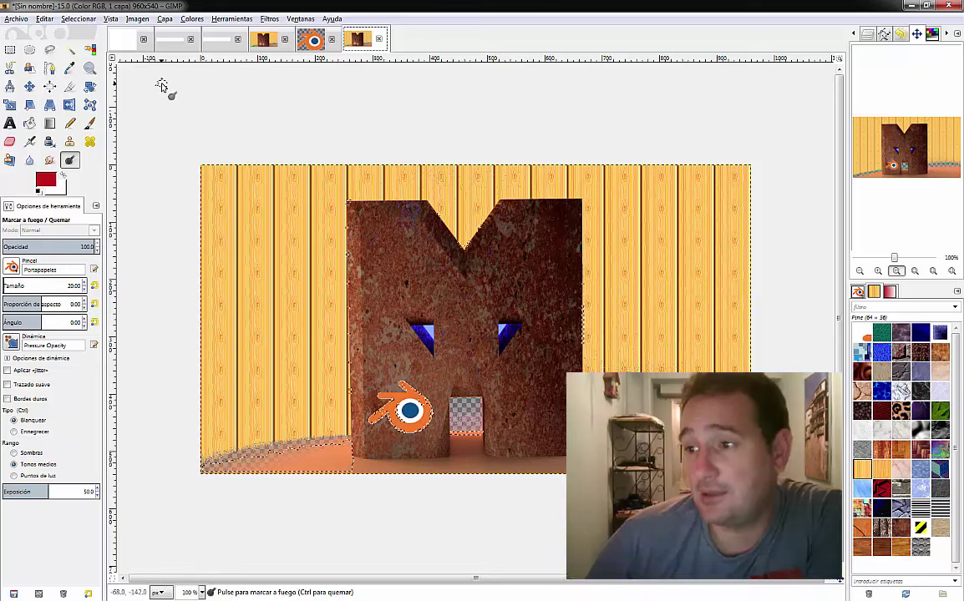
{"action": "left_click", "coordinate": [109, 19]}
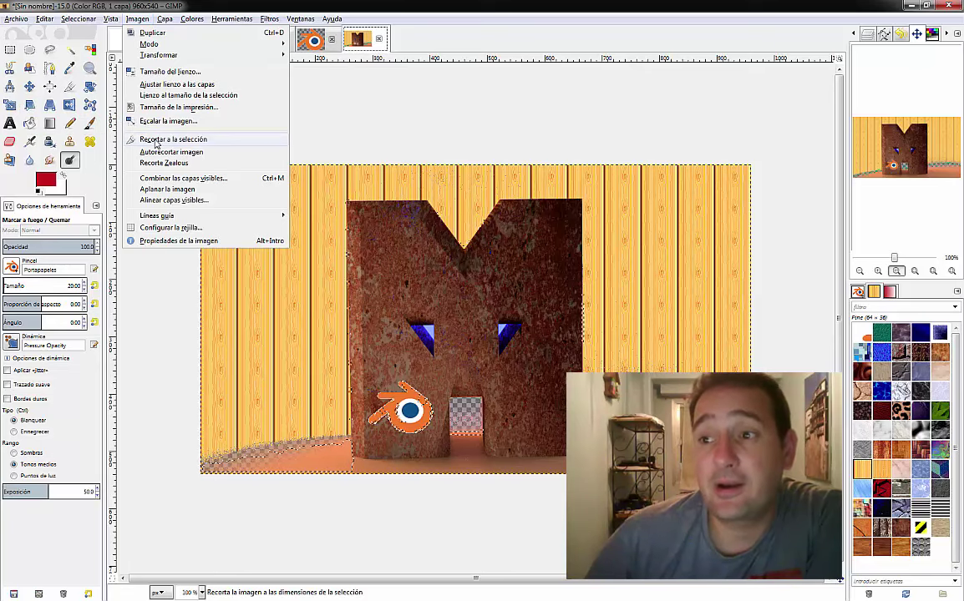
{"action": "left_click", "coordinate": [353, 126]}
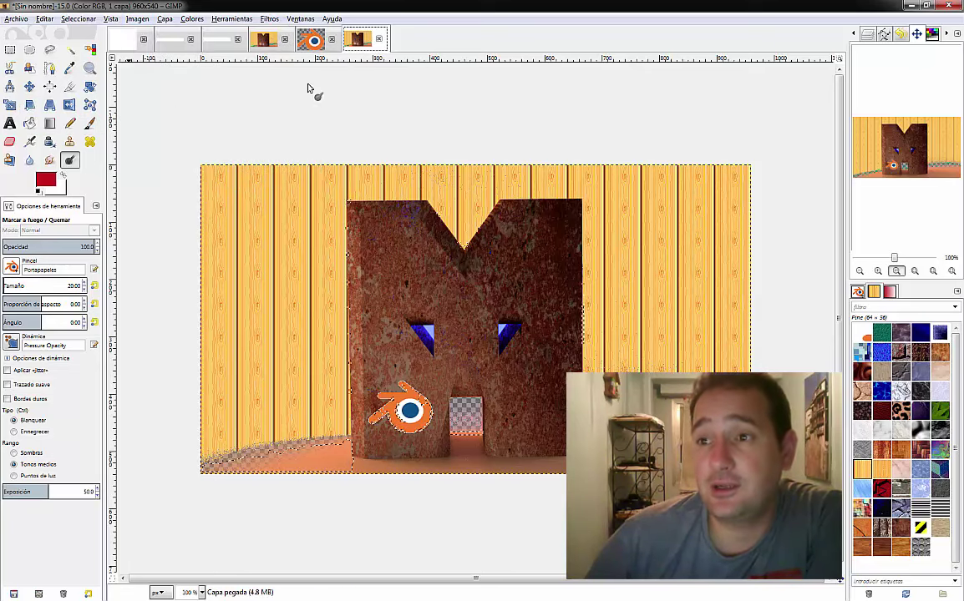
Step: Crop the image to a rectangle around the M, then undo the crop and deselect
{"action": "left_click", "coordinate": [11, 51]}
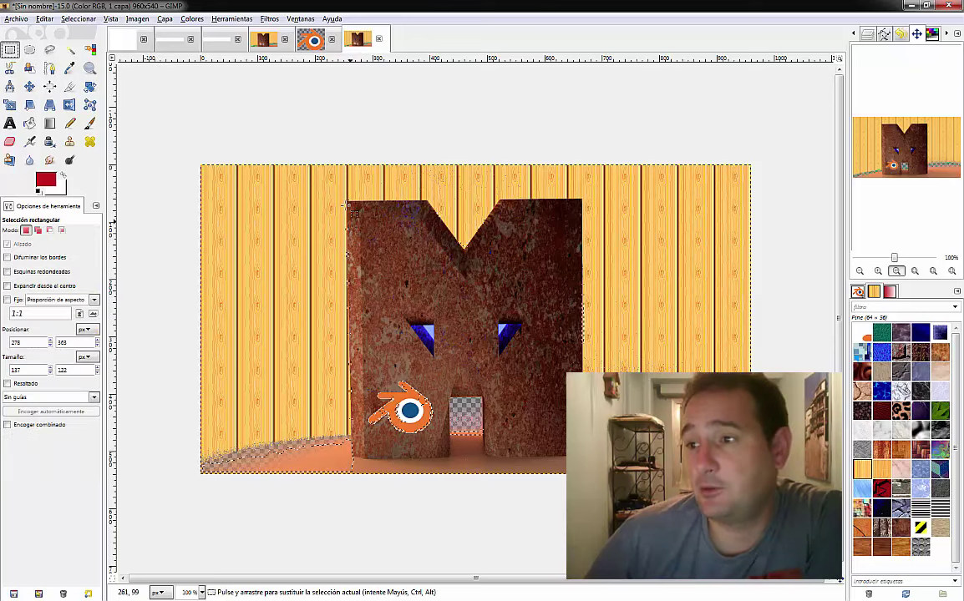
{"action": "mouse_move", "coordinate": [330, 191]}
{"action": "left_mouse_down"}
{"action": "mouse_move", "coordinate": [554, 458]}
{"action": "mouse_move", "coordinate": [595, 461]}
{"action": "left_mouse_up"}
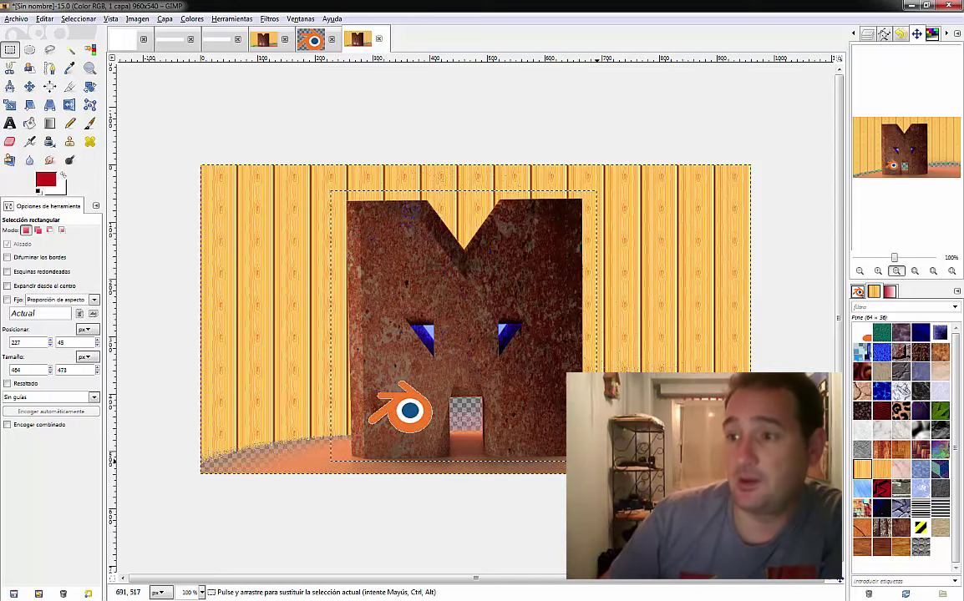
{"action": "left_click", "coordinate": [114, 18]}
{"action": "mouse_move", "coordinate": [137, 18]}
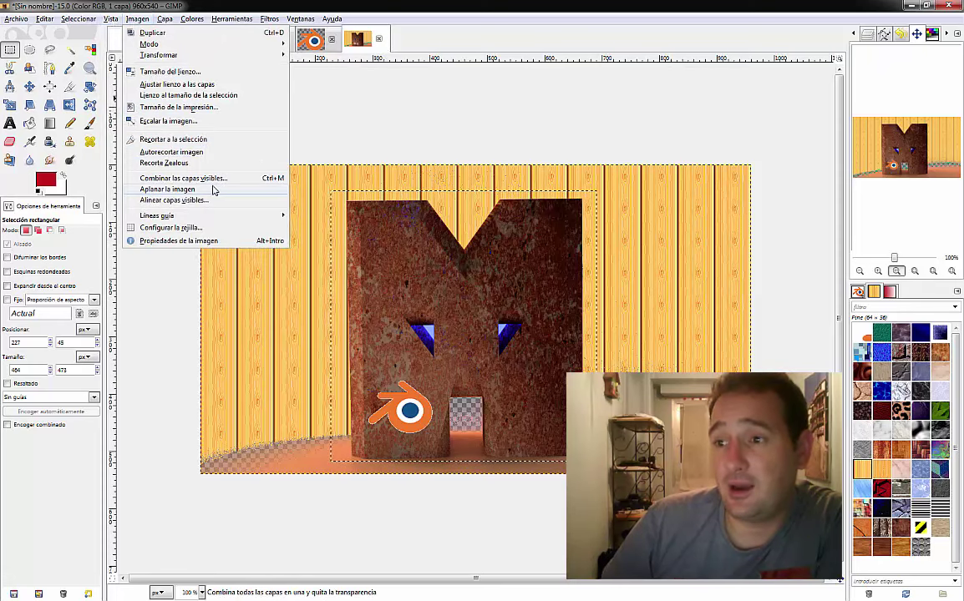
{"action": "left_click", "coordinate": [176, 138]}
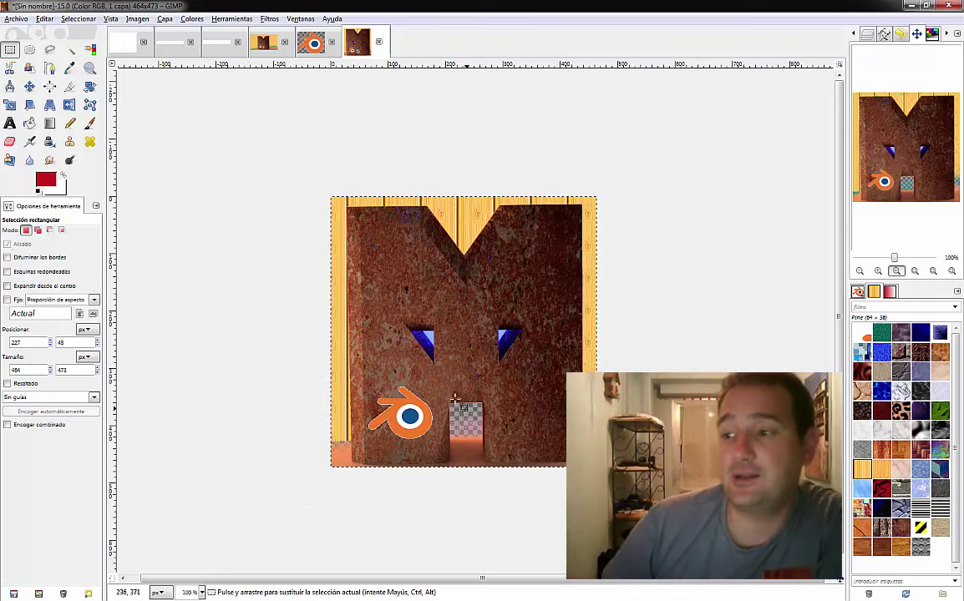
{"action": "key", "text": "ctrl+z"}
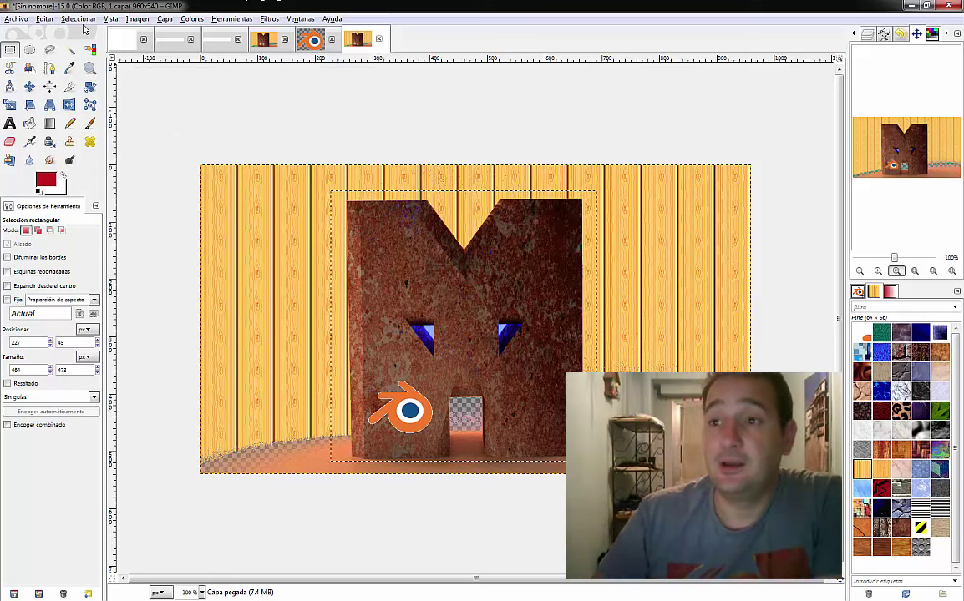
{"action": "left_click", "coordinate": [370, 311]}
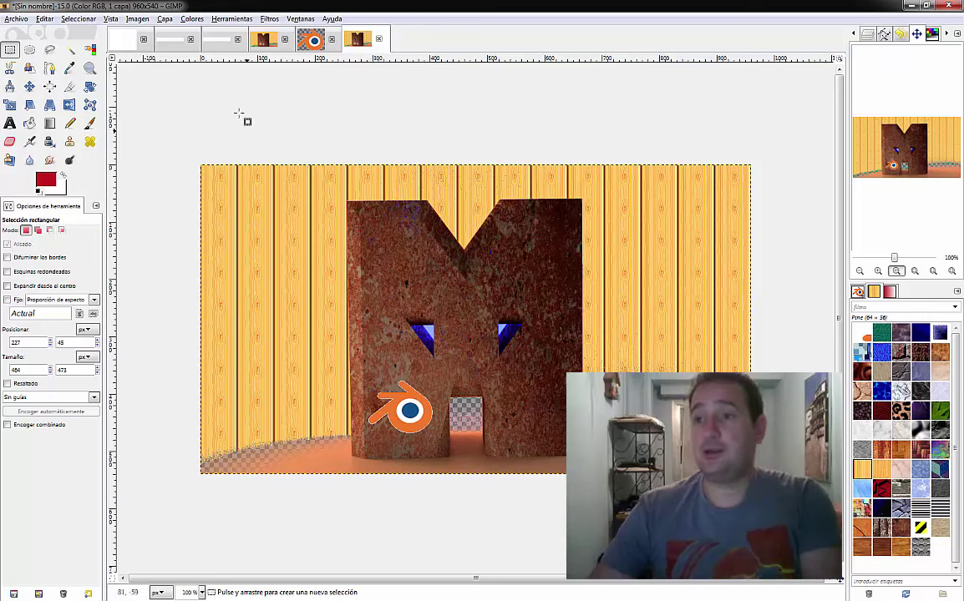
Step: Add guides at the M's top, base and left edge, then drag them back off
{"action": "left_click", "coordinate": [136, 19]}
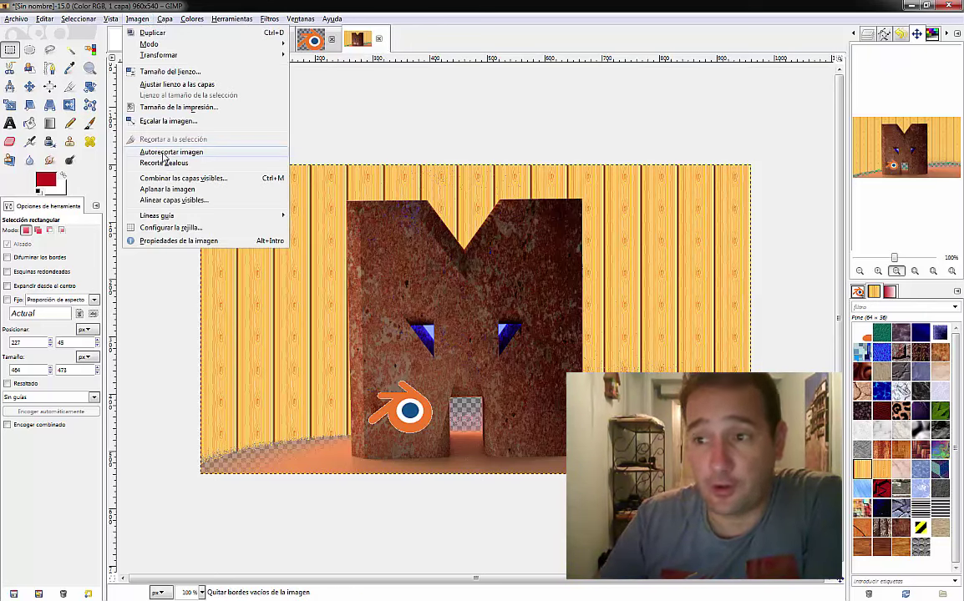
{"action": "mouse_move", "coordinate": [158, 216]}
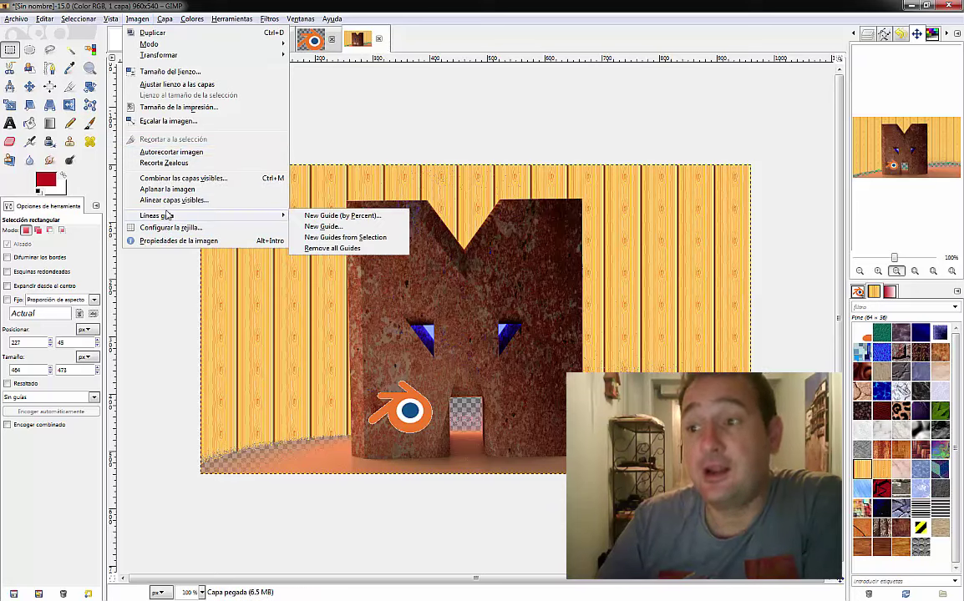
{"action": "left_click", "coordinate": [154, 251]}
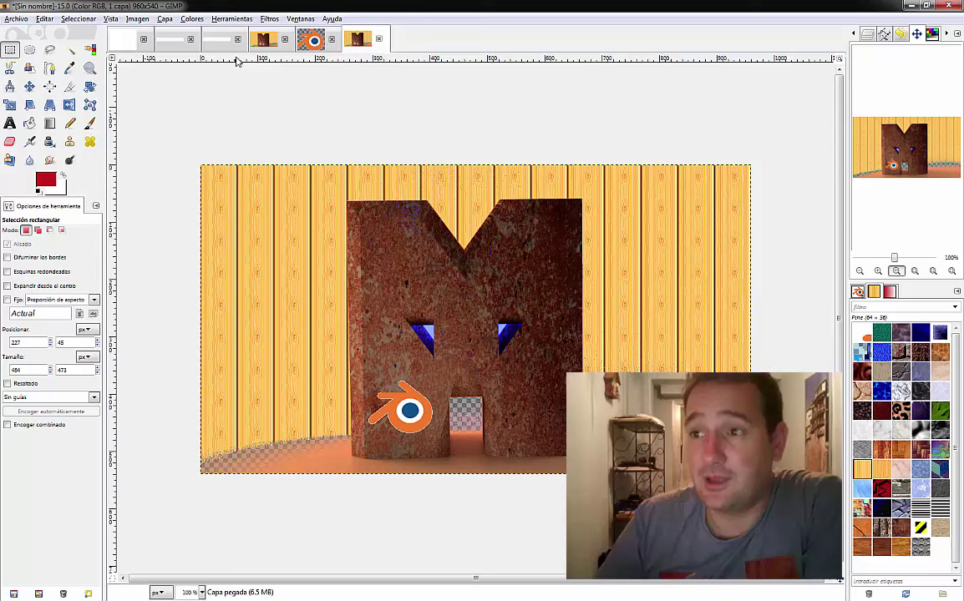
{"action": "left_click_drag", "start_coordinate": [238, 61], "coordinate": [280, 204]}
{"action": "left_click_drag", "start_coordinate": [266, 63], "coordinate": [250, 433]}
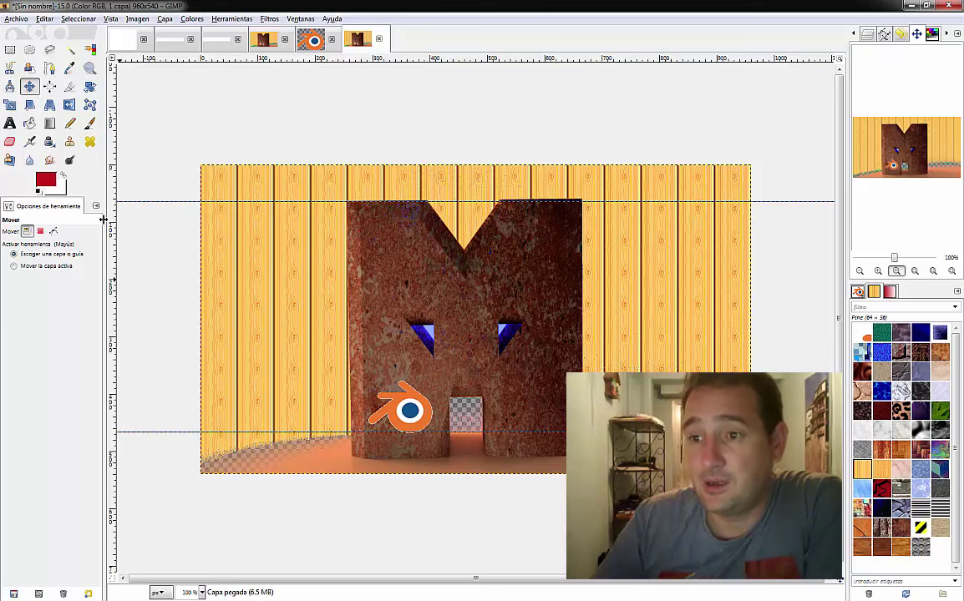
{"action": "left_click_drag", "start_coordinate": [113, 229], "coordinate": [346, 335]}
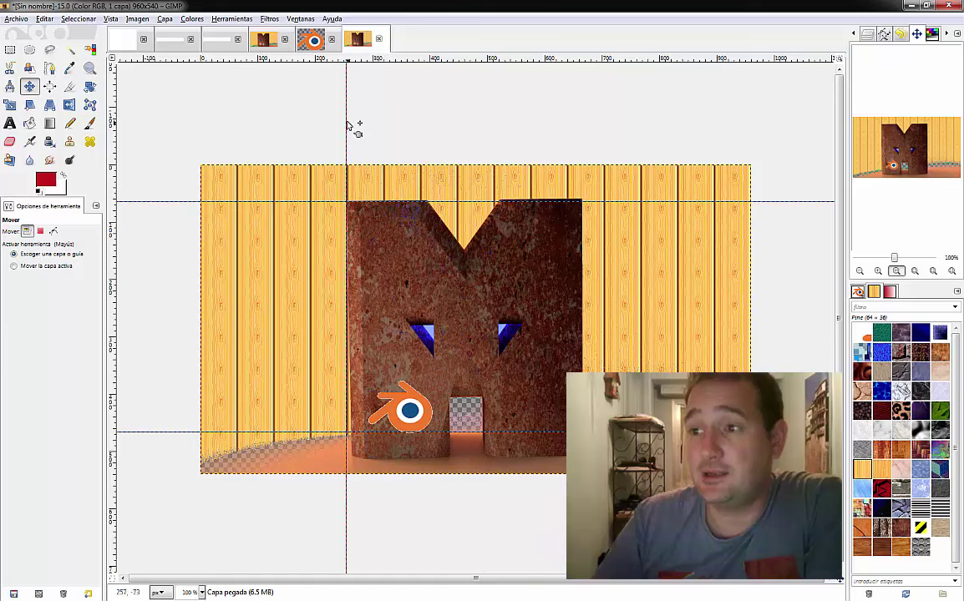
{"action": "left_click_drag", "start_coordinate": [350, 125], "coordinate": [109, 142]}
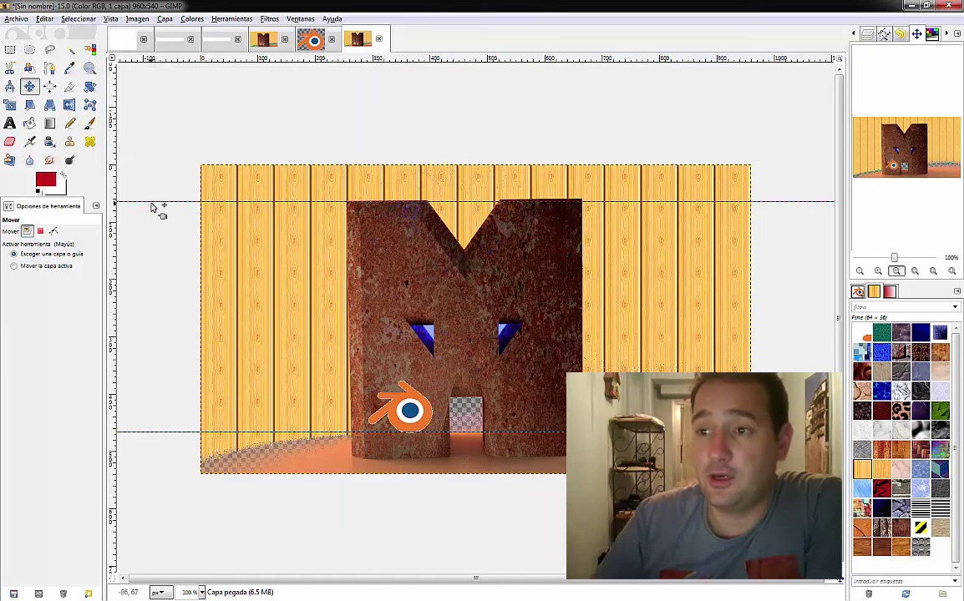
{"action": "left_click_drag", "start_coordinate": [153, 203], "coordinate": [167, 60]}
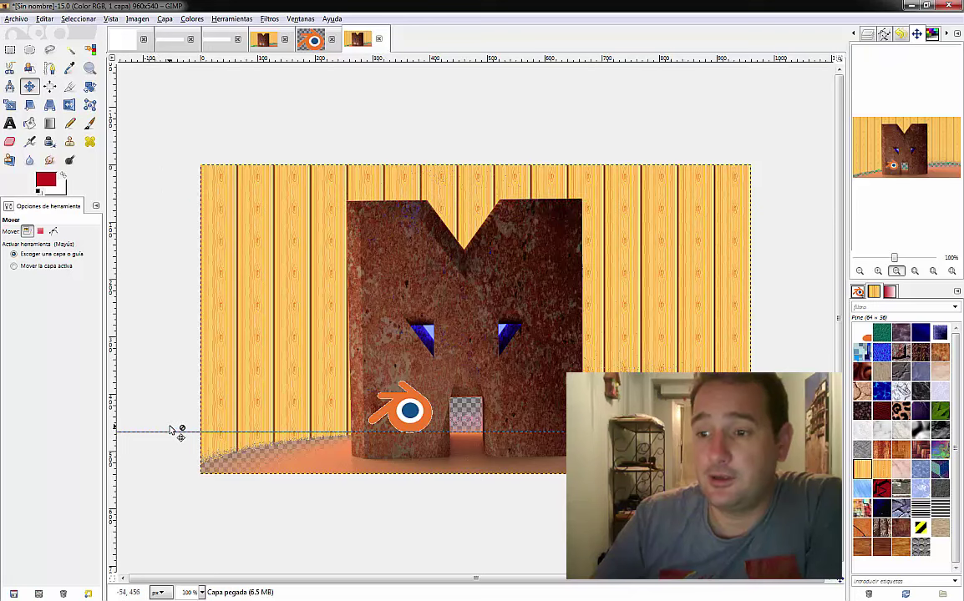
{"action": "left_click_drag", "start_coordinate": [175, 436], "coordinate": [192, 67]}
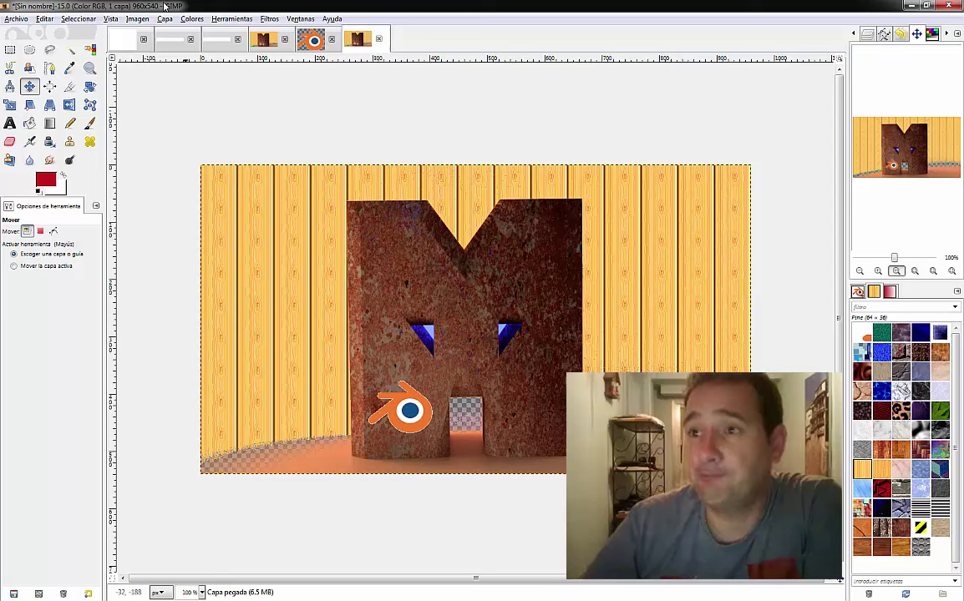
{"action": "left_click", "coordinate": [191, 19]}
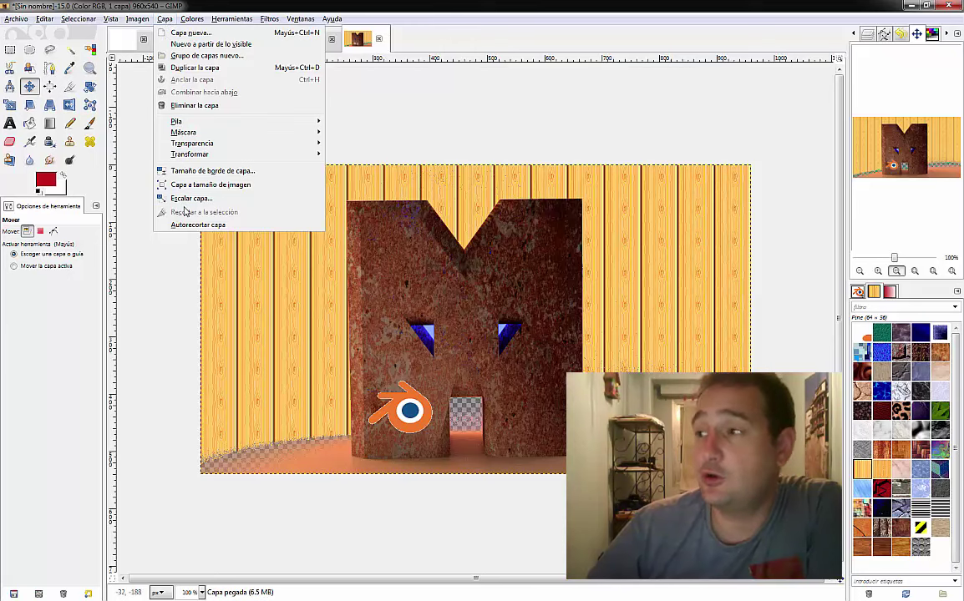
Step: Show the Layers panel and apply midtone Colour Balance of Rojo -33, Verde 100, Azul 8
{"action": "left_click", "coordinate": [871, 121]}
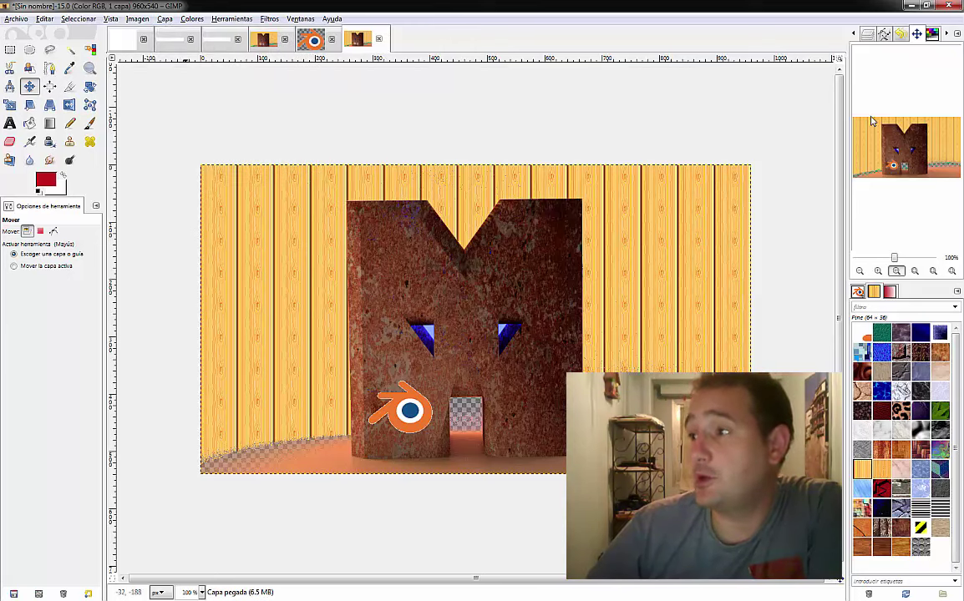
{"action": "left_click", "coordinate": [868, 35]}
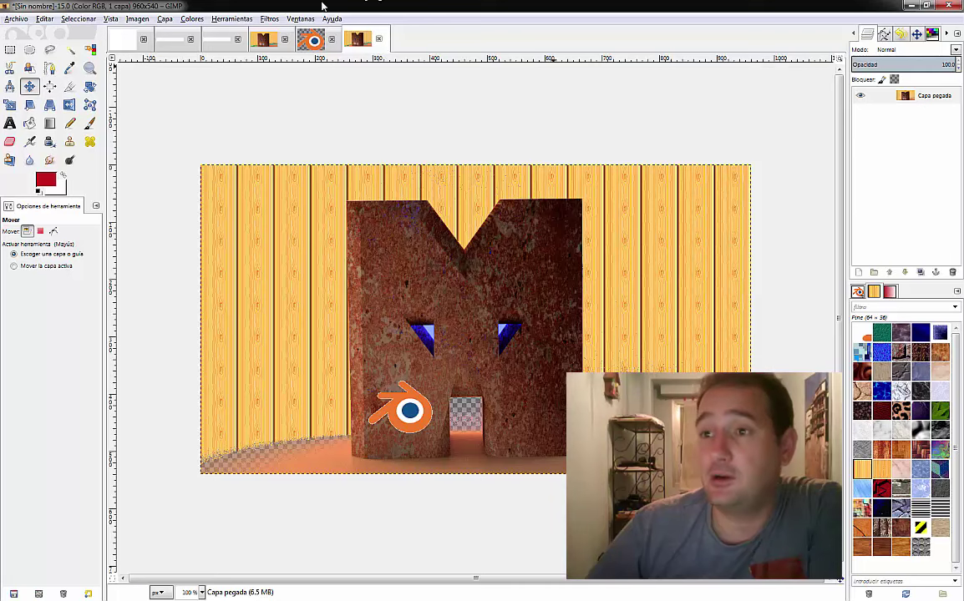
{"action": "left_click", "coordinate": [164, 19]}
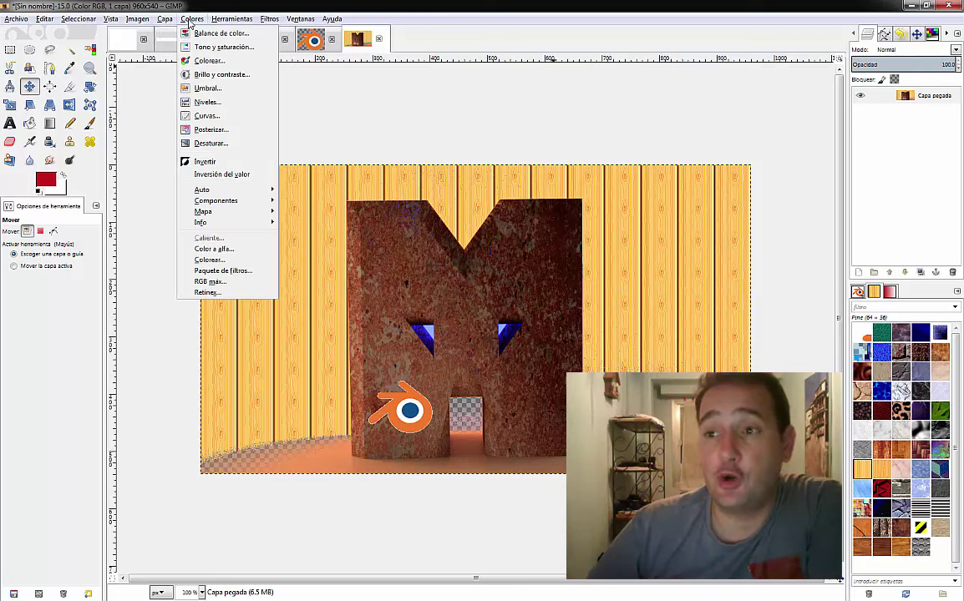
{"action": "mouse_move", "coordinate": [191, 19]}
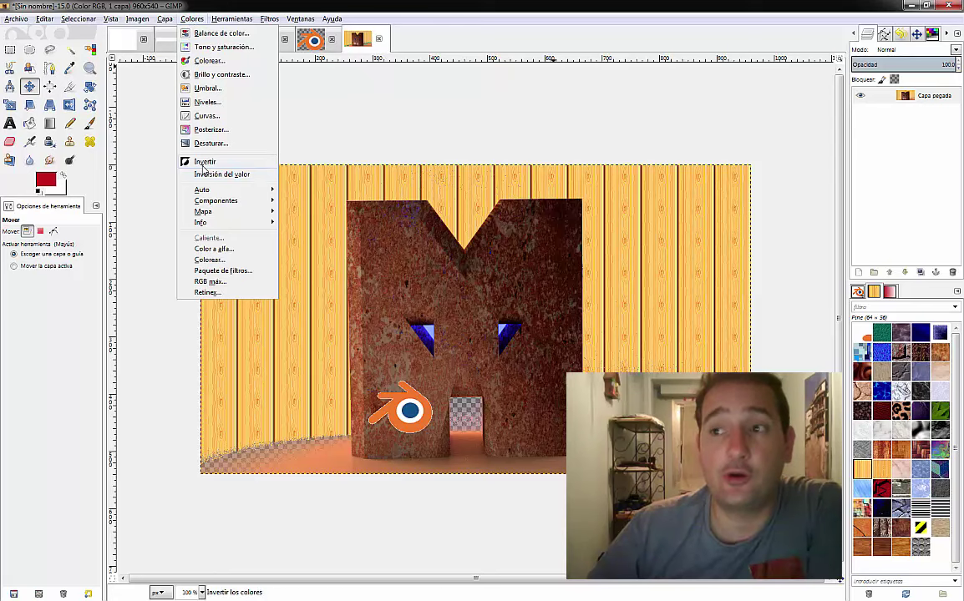
{"action": "key", "text": "Right"}
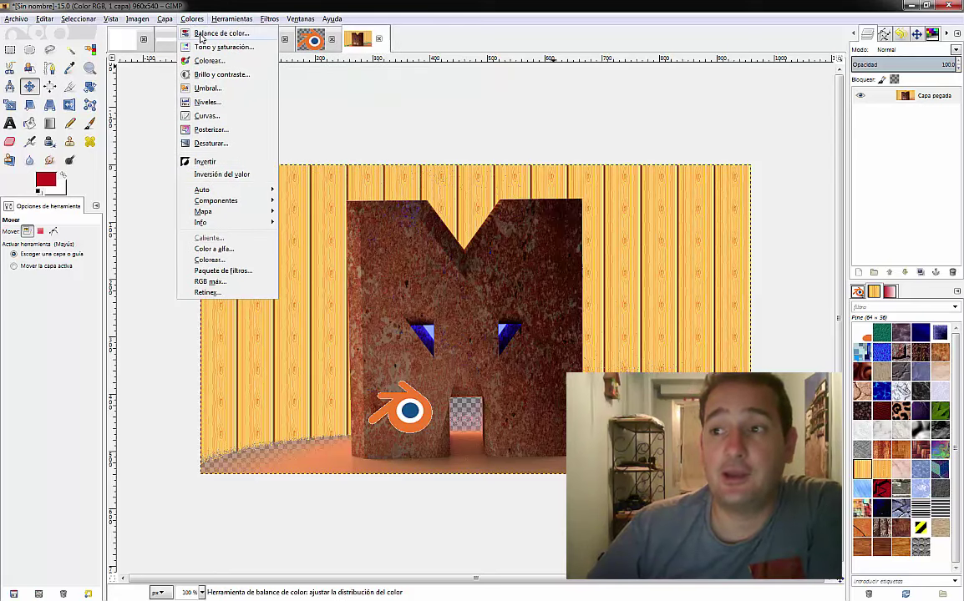
{"action": "left_click", "coordinate": [201, 37]}
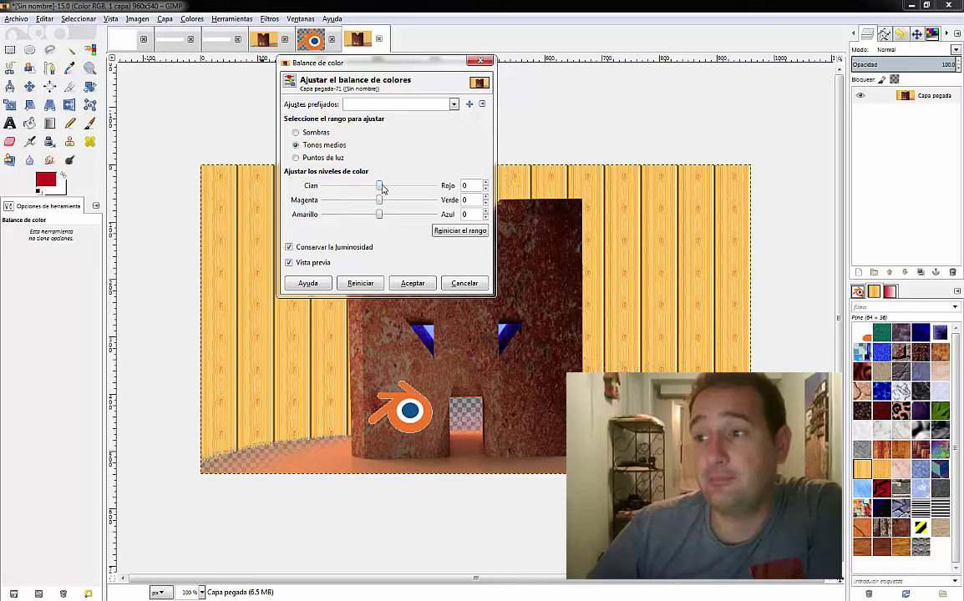
{"action": "left_click_drag", "start_coordinate": [382, 188], "coordinate": [405, 189]}
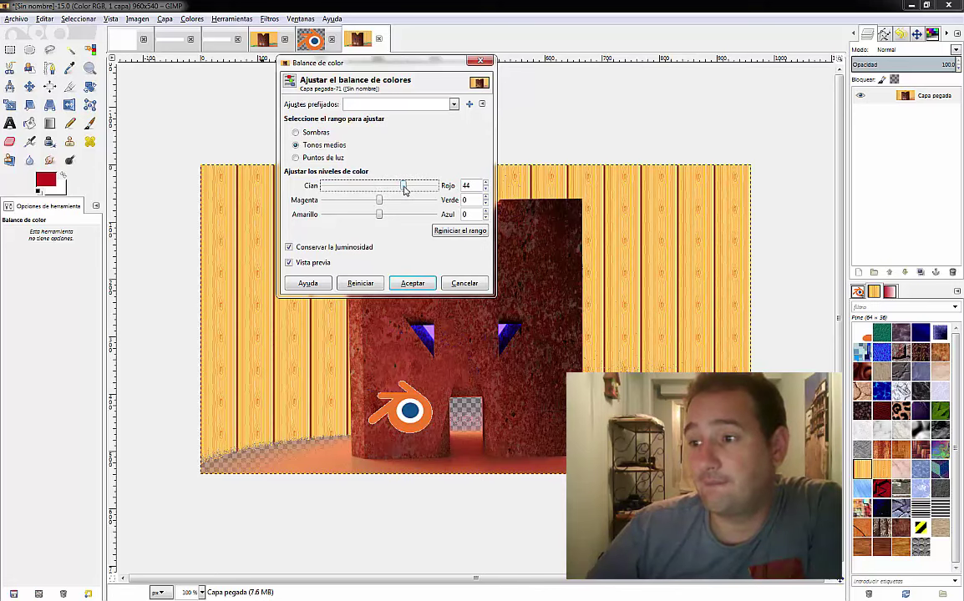
{"action": "mouse_move", "coordinate": [381, 186]}
{"action": "left_mouse_down"}
{"action": "mouse_move", "coordinate": [367, 189]}
{"action": "mouse_move", "coordinate": [382, 203]}
{"action": "left_mouse_up"}
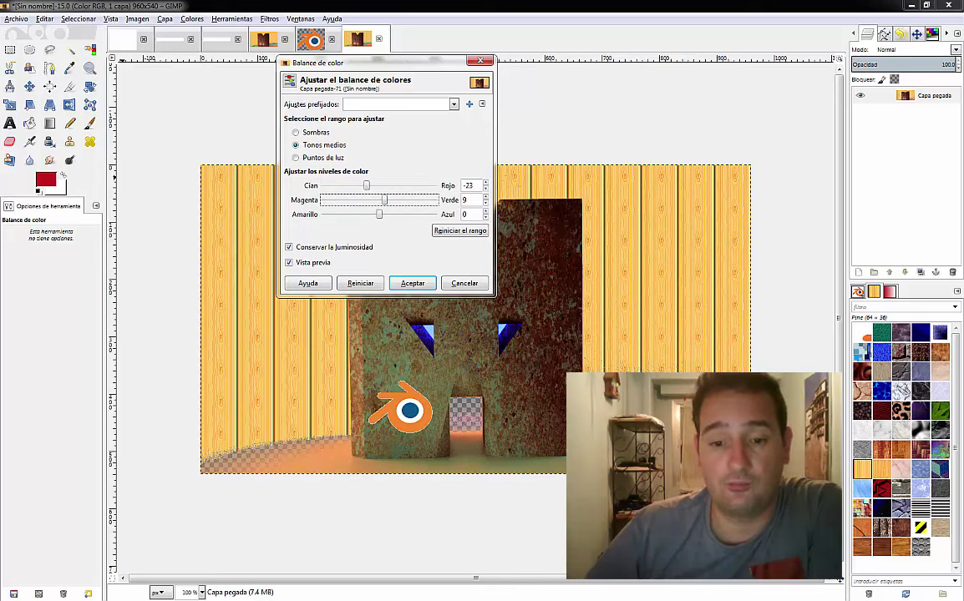
{"action": "left_click", "coordinate": [351, 185]}
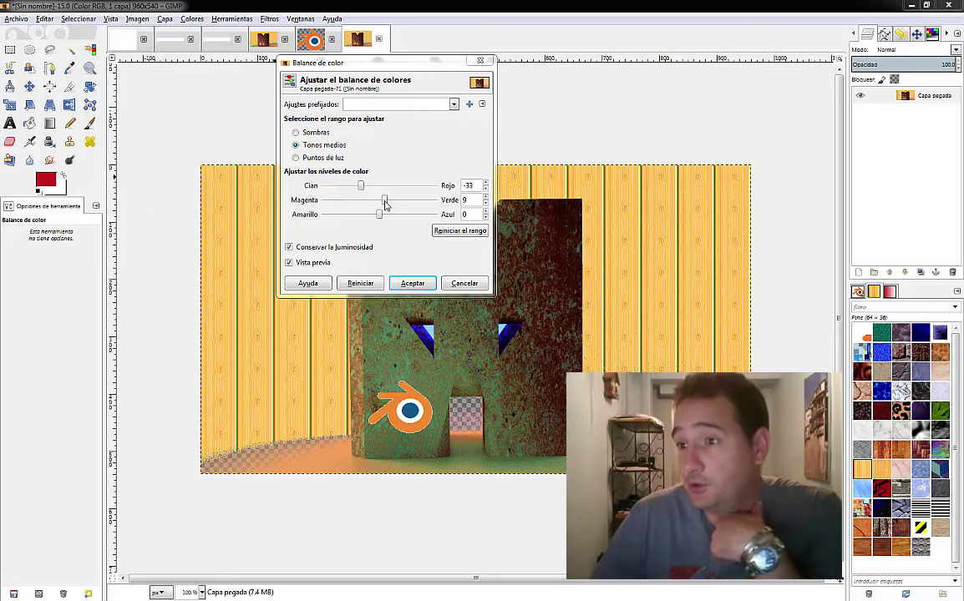
{"action": "mouse_move", "coordinate": [384, 201]}
{"action": "left_mouse_down"}
{"action": "mouse_move", "coordinate": [407, 211]}
{"action": "mouse_move", "coordinate": [438, 204]}
{"action": "left_mouse_up"}
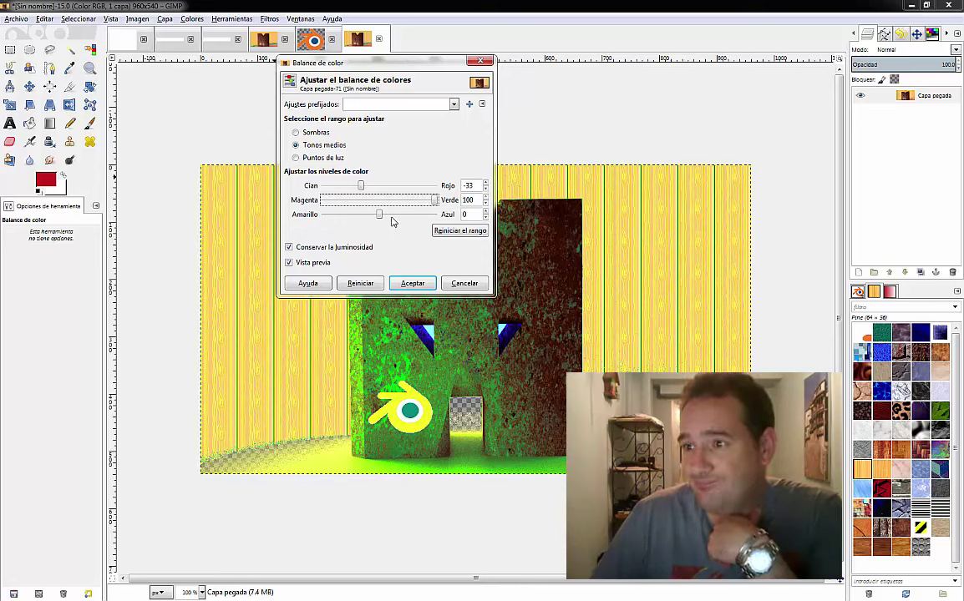
{"action": "mouse_move", "coordinate": [381, 216]}
{"action": "left_mouse_down"}
{"action": "mouse_move", "coordinate": [357, 215]}
{"action": "mouse_move", "coordinate": [383, 214]}
{"action": "left_mouse_up"}
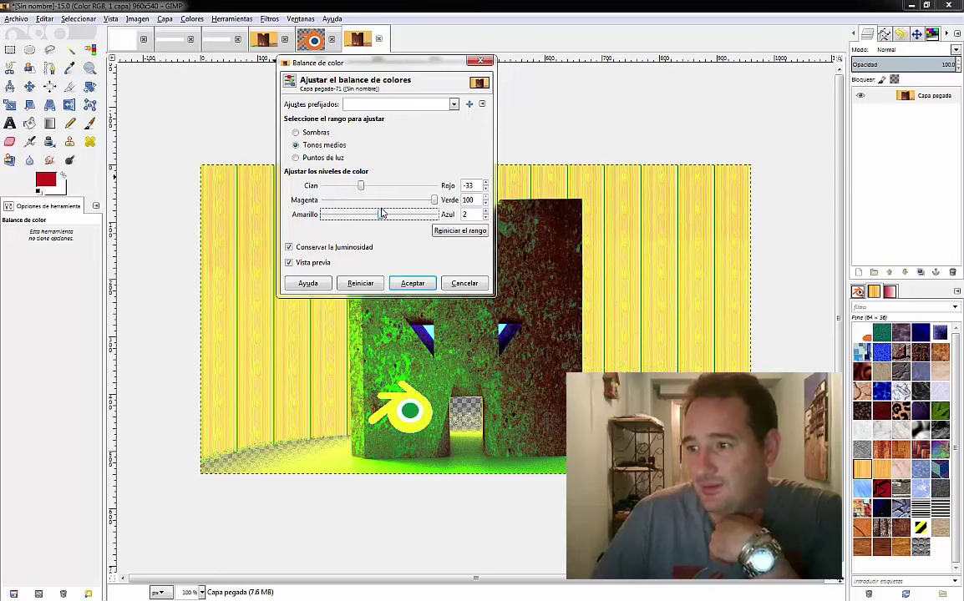
{"action": "left_click", "coordinate": [412, 283]}
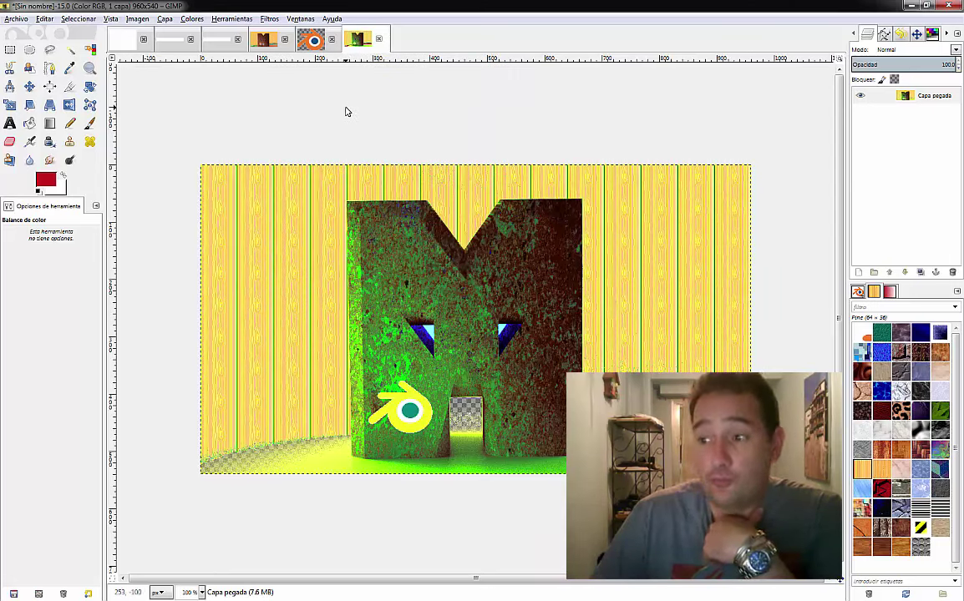
{"action": "left_click", "coordinate": [187, 20]}
Step: Apply Hue-Saturation with Tono -24, Luminosidad 9, Saturación -24 to turn the planks peach
{"action": "left_click", "coordinate": [220, 49]}
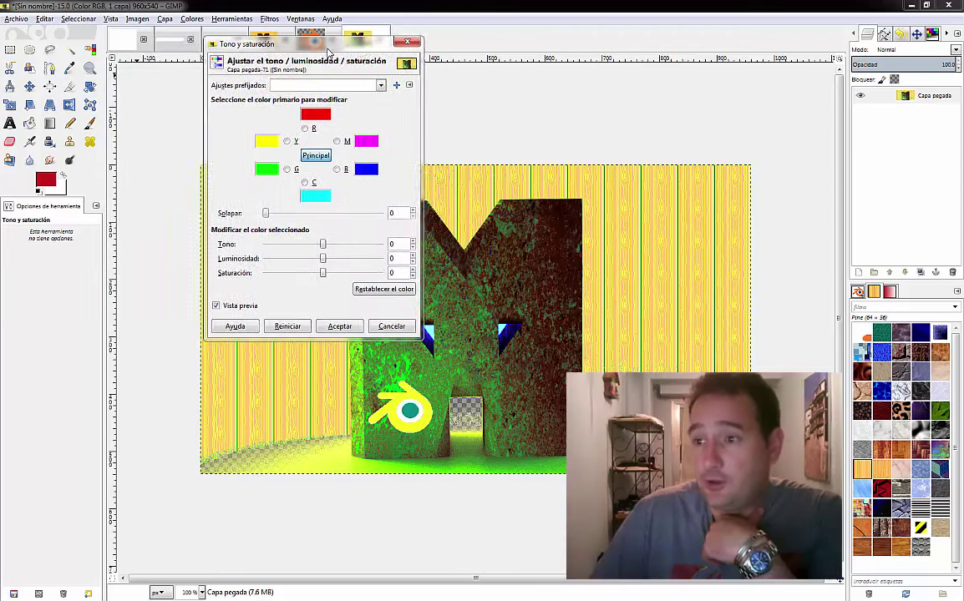
{"action": "left_click_drag", "start_coordinate": [255, 262], "coordinate": [247, 265]}
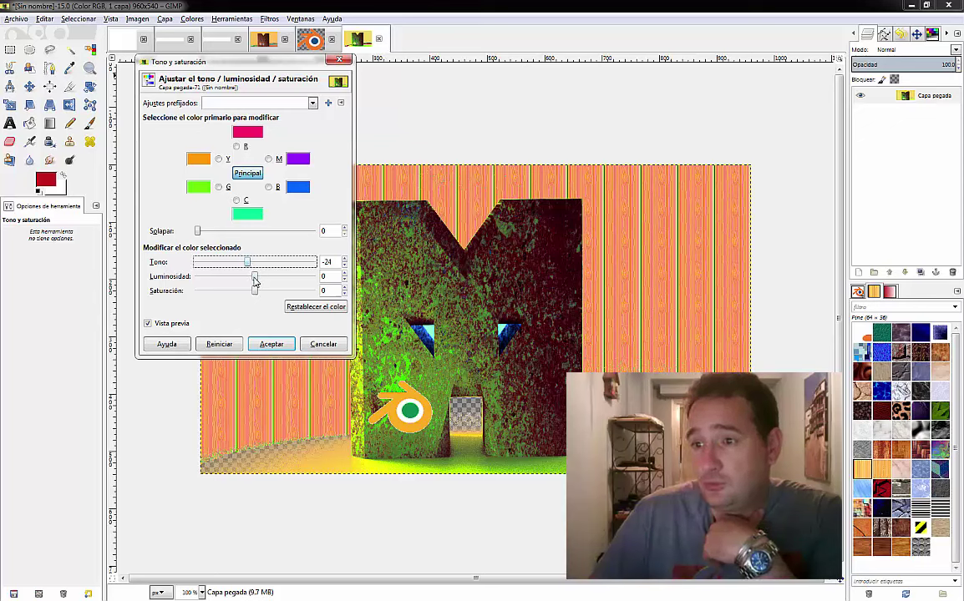
{"action": "left_click", "coordinate": [255, 276]}
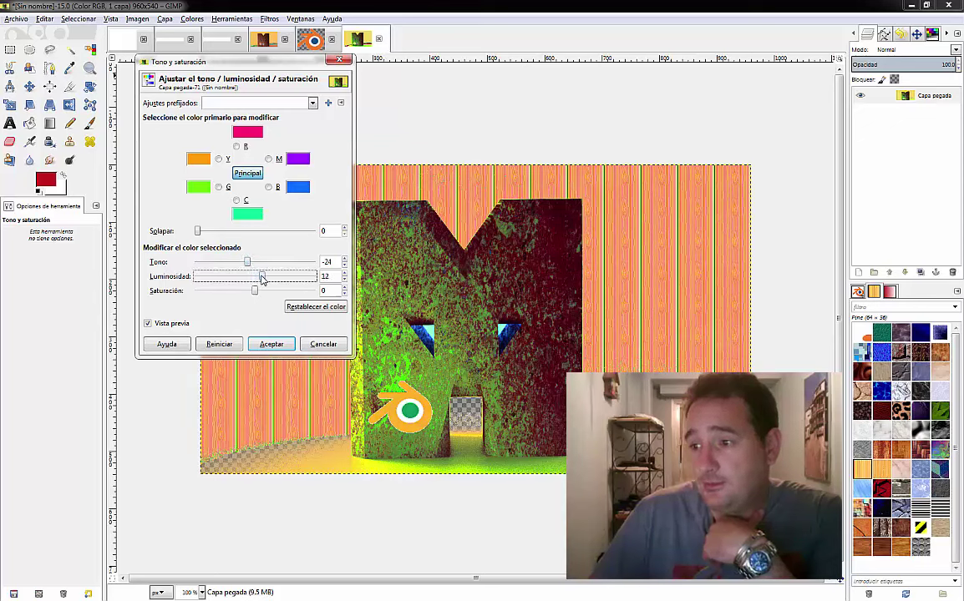
{"action": "mouse_move", "coordinate": [261, 278]}
{"action": "left_mouse_down"}
{"action": "mouse_move", "coordinate": [246, 277]}
{"action": "mouse_move", "coordinate": [278, 299]}
{"action": "mouse_move", "coordinate": [208, 304]}
{"action": "mouse_move", "coordinate": [241, 304]}
{"action": "left_mouse_up"}
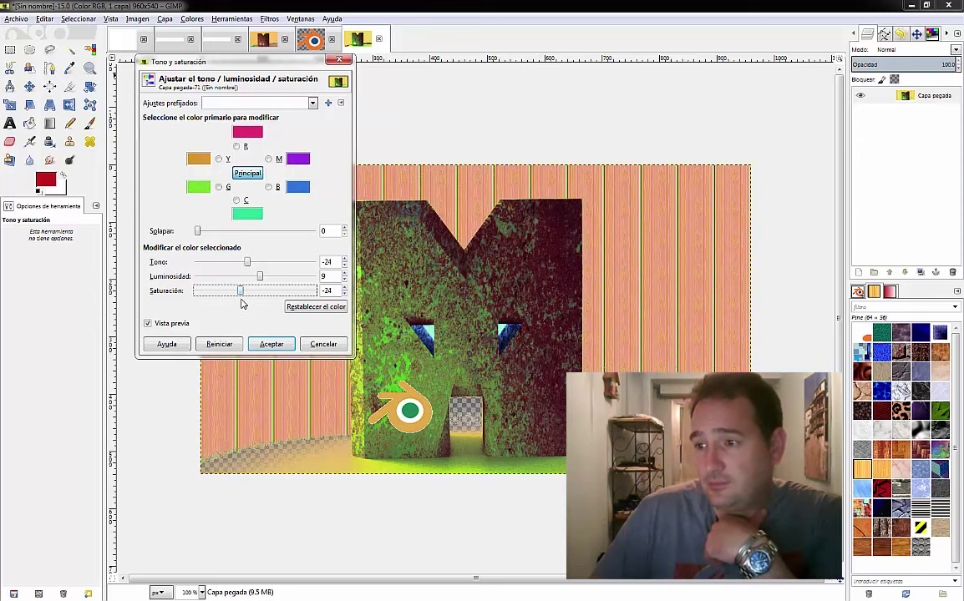
{"action": "left_click", "coordinate": [272, 345]}
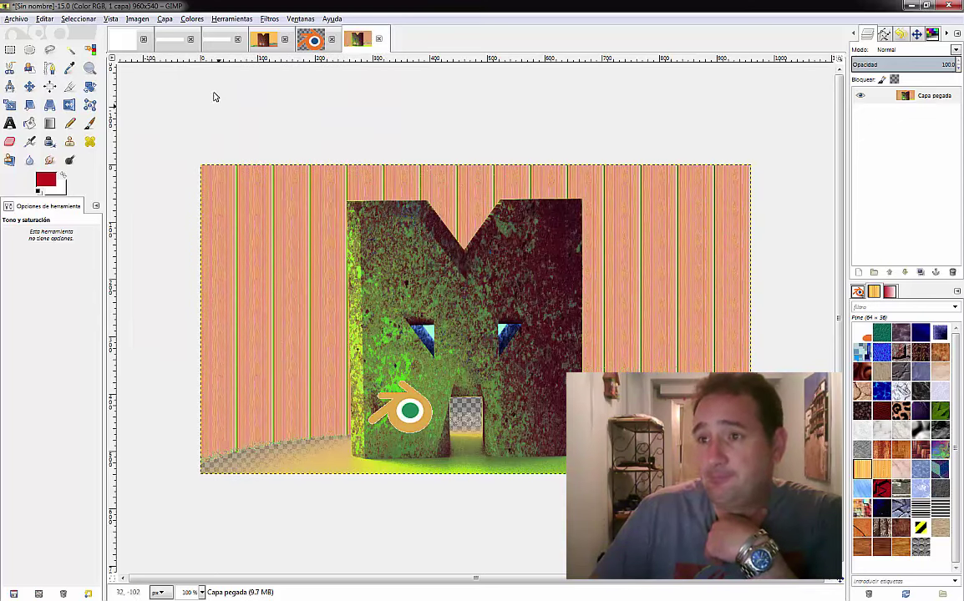
Step: Preview a cyan Colorize on the image and cancel it
{"action": "left_click", "coordinate": [191, 18]}
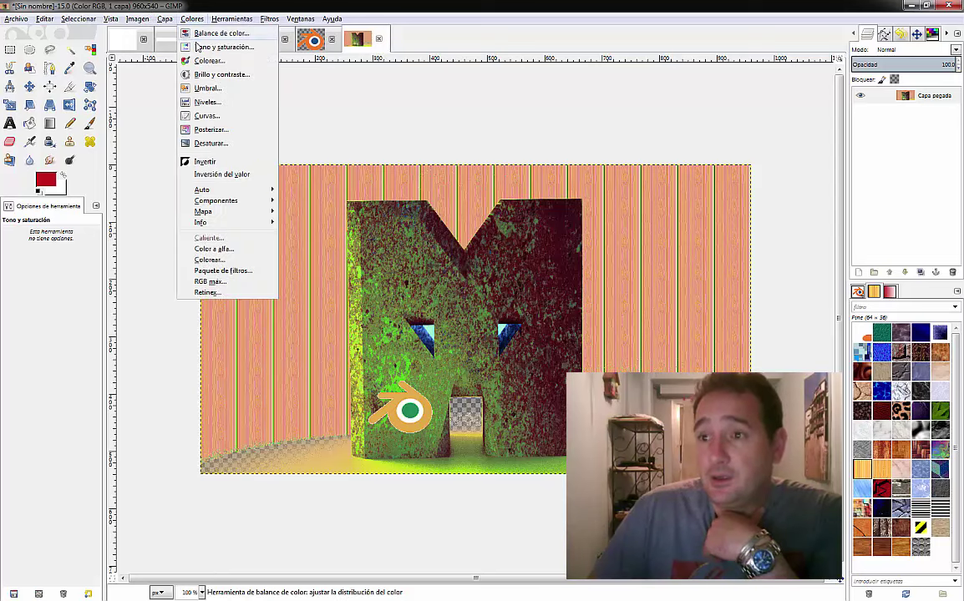
{"action": "left_click", "coordinate": [209, 61]}
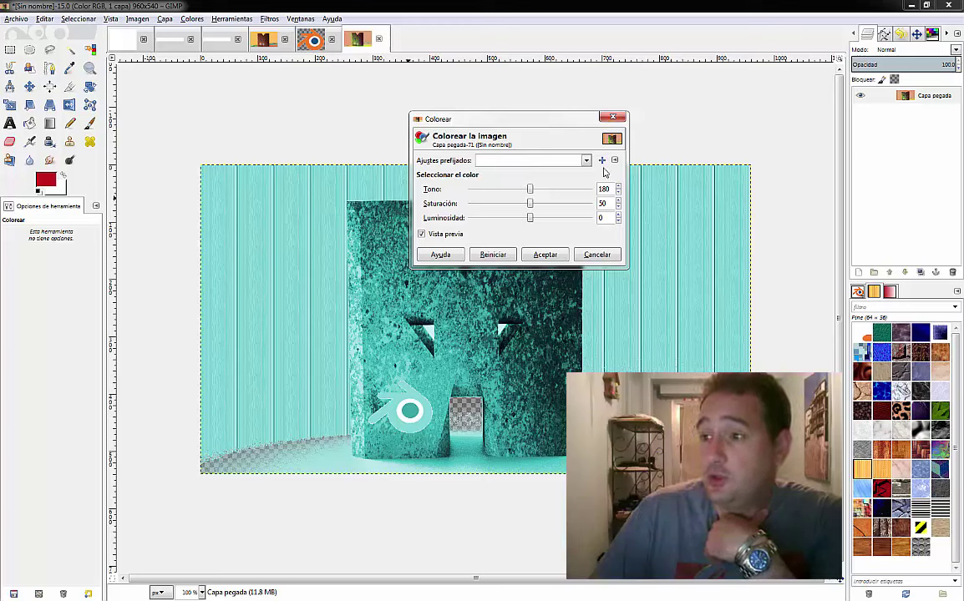
{"action": "left_click", "coordinate": [613, 117]}
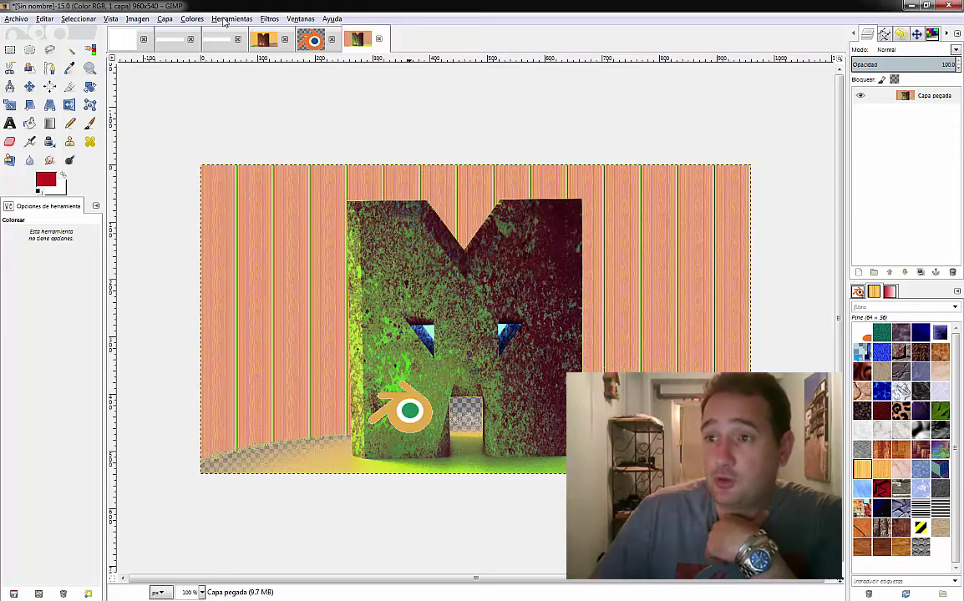
{"action": "left_click", "coordinate": [191, 19]}
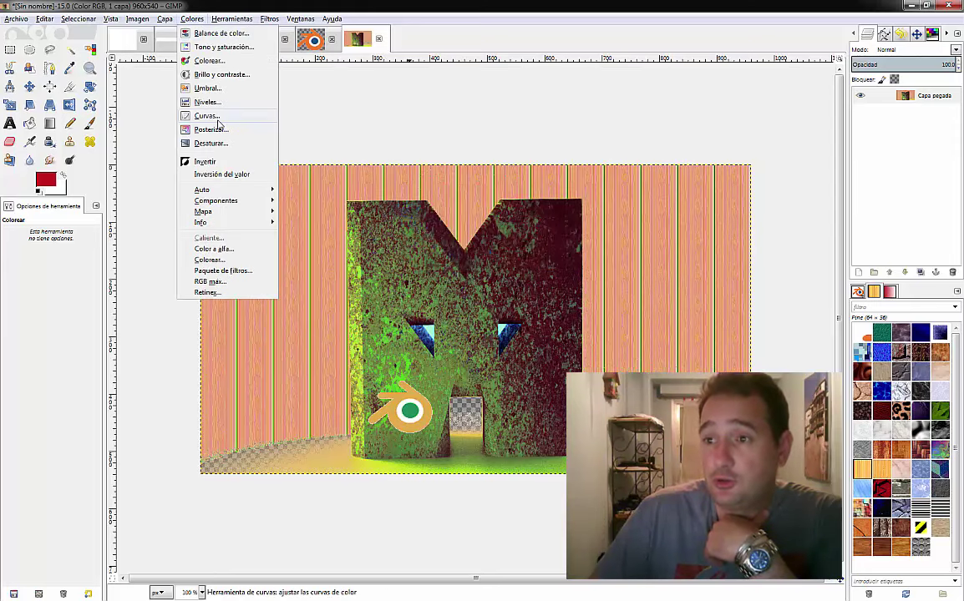
Step: Apply Brightness-Contrast with Brillo 39 and Contraste 34
{"action": "left_click", "coordinate": [220, 74]}
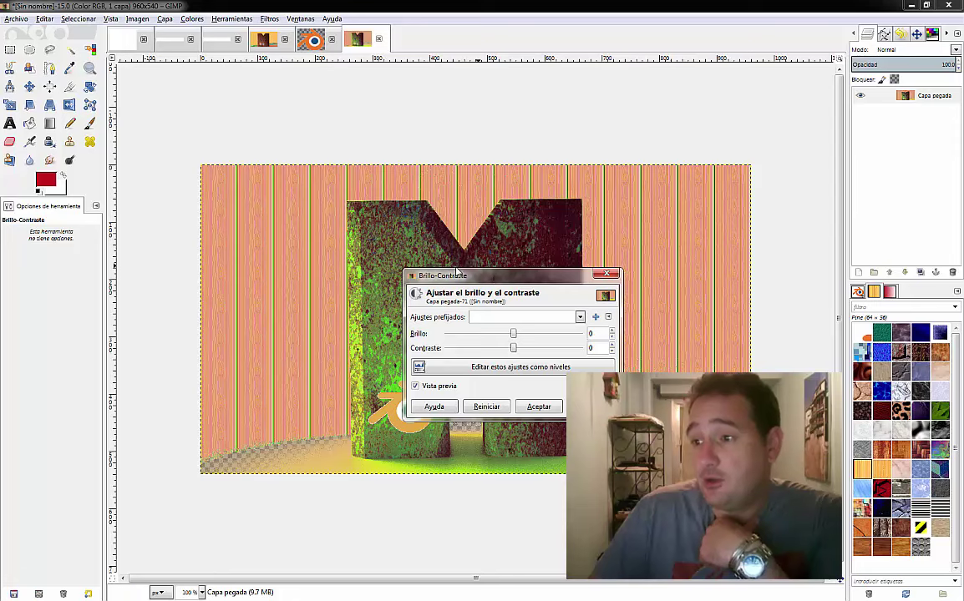
{"action": "left_click_drag", "start_coordinate": [457, 272], "coordinate": [185, 138]}
{"action": "mouse_move", "coordinate": [243, 199]}
{"action": "left_mouse_down"}
{"action": "mouse_move", "coordinate": [283, 199]}
{"action": "mouse_move", "coordinate": [286, 213]}
{"action": "mouse_move", "coordinate": [265, 199]}
{"action": "left_mouse_up"}
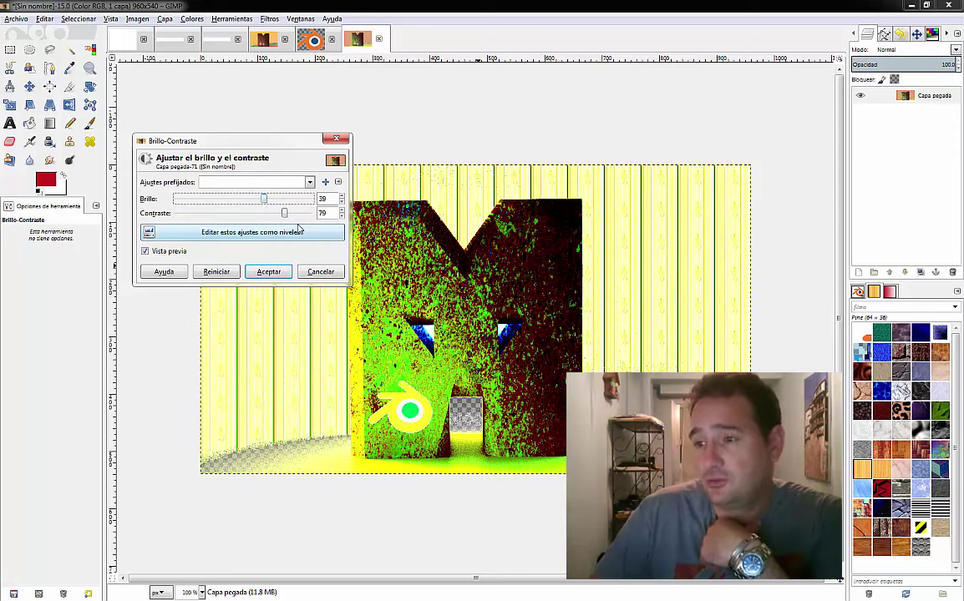
{"action": "mouse_move", "coordinate": [285, 213]}
{"action": "left_mouse_down"}
{"action": "mouse_move", "coordinate": [254, 216]}
{"action": "mouse_move", "coordinate": [264, 216]}
{"action": "left_mouse_up"}
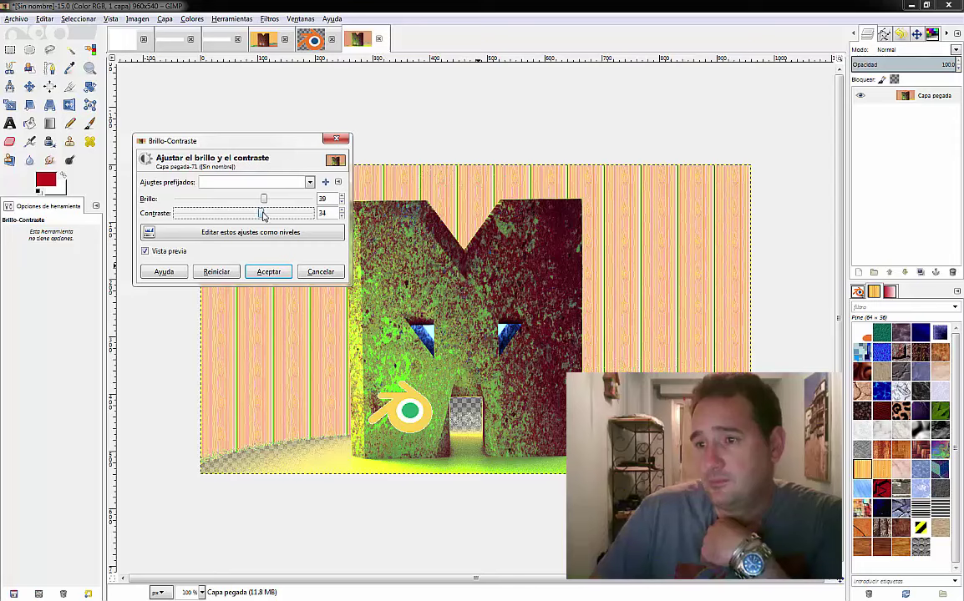
{"action": "left_click", "coordinate": [249, 272]}
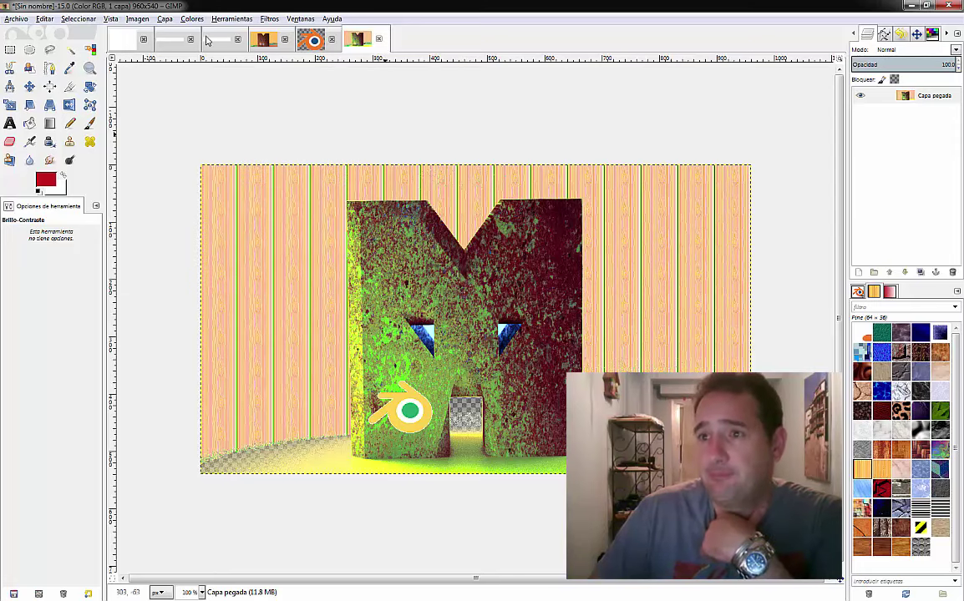
{"action": "left_click", "coordinate": [166, 20]}
{"action": "mouse_move", "coordinate": [192, 19]}
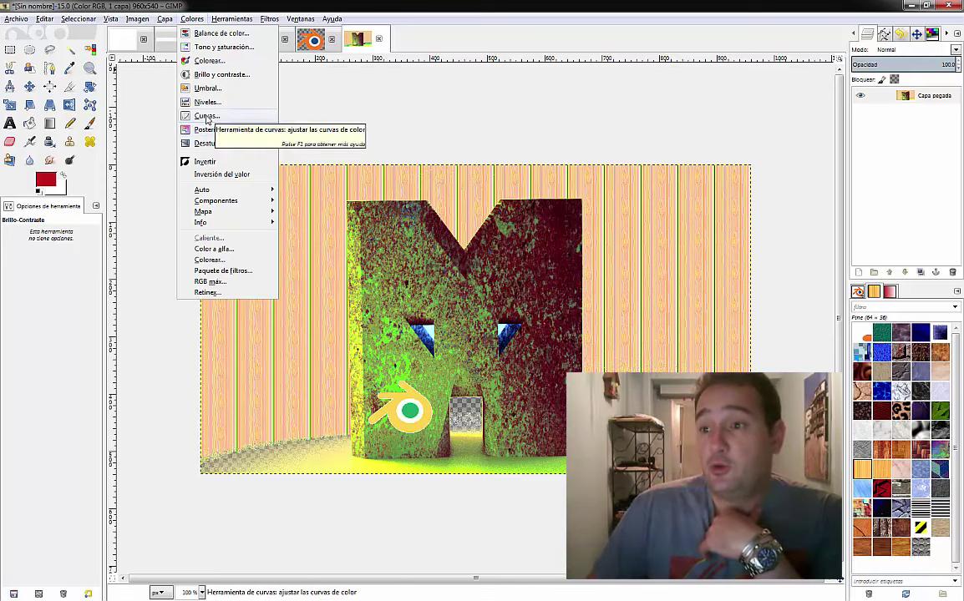
Step: Bend the Valor curve into a mild two-point S-shape, deepening darks and lifting lights
{"action": "left_click", "coordinate": [207, 116]}
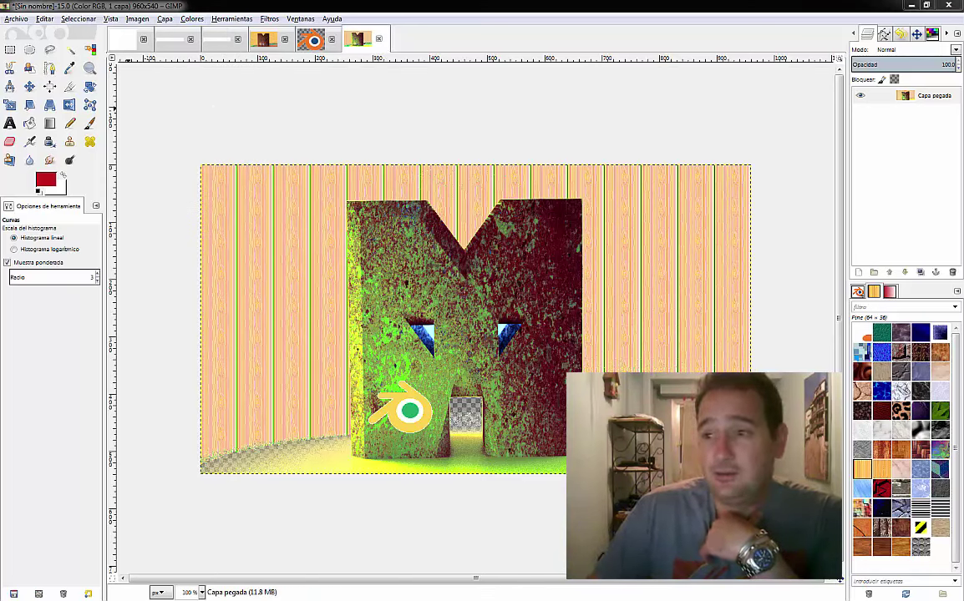
{"action": "left_click_drag", "start_coordinate": [267, 65], "coordinate": [241, 65]}
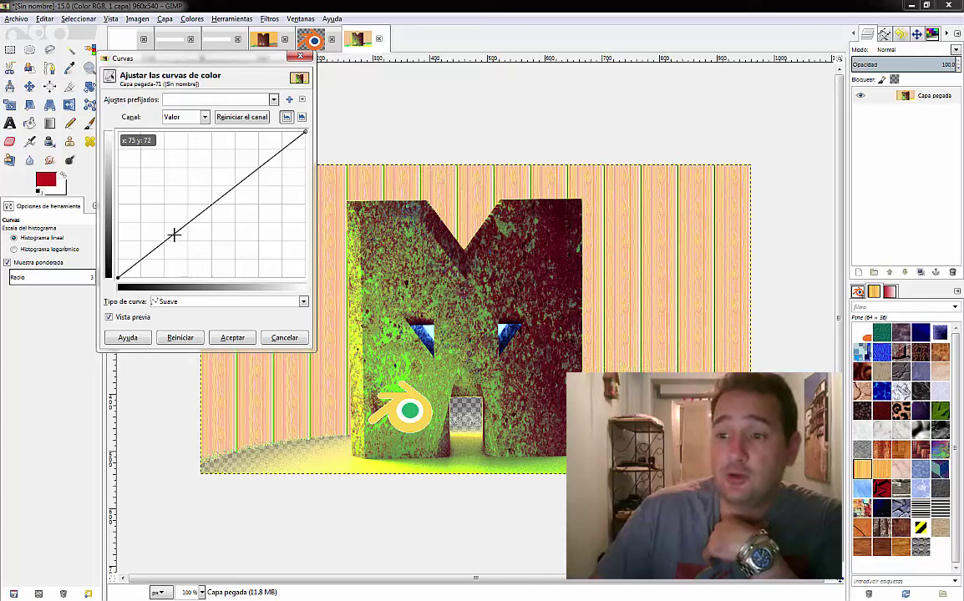
{"action": "mouse_move", "coordinate": [174, 236]}
{"action": "left_mouse_down"}
{"action": "mouse_move", "coordinate": [166, 180]}
{"action": "mouse_move", "coordinate": [182, 278]}
{"action": "left_mouse_up"}
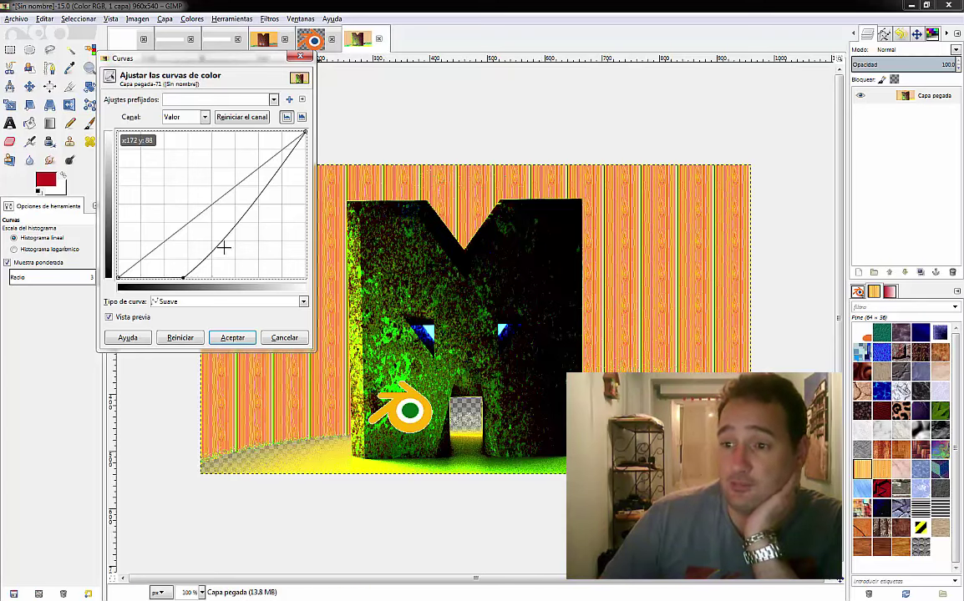
{"action": "mouse_move", "coordinate": [182, 276]}
{"action": "left_mouse_down"}
{"action": "mouse_move", "coordinate": [174, 250]}
{"action": "mouse_move", "coordinate": [183, 235]}
{"action": "mouse_move", "coordinate": [190, 251]}
{"action": "mouse_move", "coordinate": [186, 220]}
{"action": "mouse_move", "coordinate": [200, 255]}
{"action": "mouse_move", "coordinate": [280, 233]}
{"action": "mouse_move", "coordinate": [206, 238]}
{"action": "mouse_move", "coordinate": [184, 258]}
{"action": "left_mouse_up"}
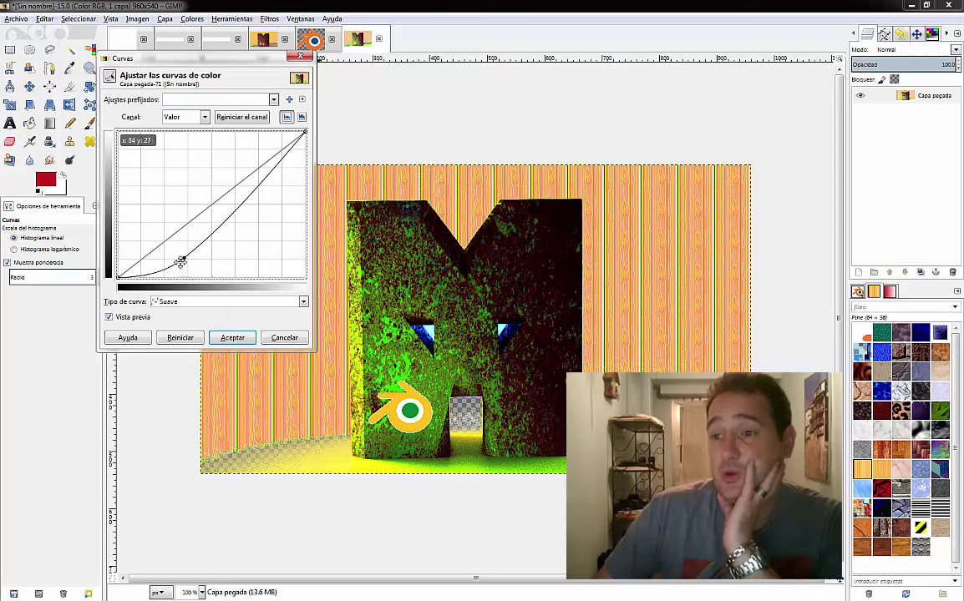
{"action": "left_click_drag", "start_coordinate": [182, 258], "coordinate": [167, 195]}
{"action": "mouse_move", "coordinate": [234, 159]}
{"action": "left_mouse_down"}
{"action": "mouse_move", "coordinate": [241, 235]}
{"action": "mouse_move", "coordinate": [237, 169]}
{"action": "left_mouse_up"}
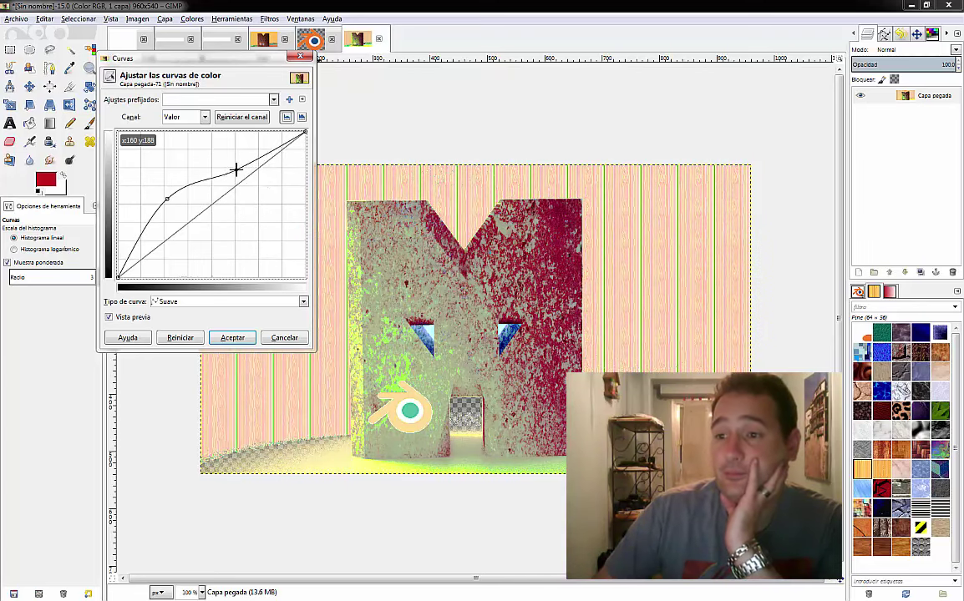
{"action": "left_click_drag", "start_coordinate": [165, 202], "coordinate": [172, 240]}
{"action": "left_click_drag", "start_coordinate": [237, 168], "coordinate": [242, 173]}
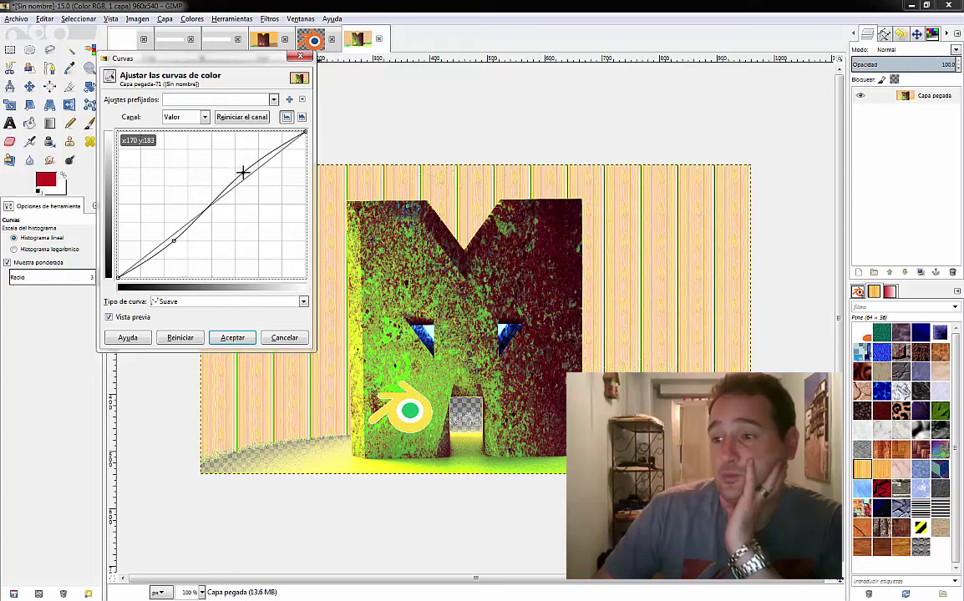
{"action": "left_click", "coordinate": [238, 338]}
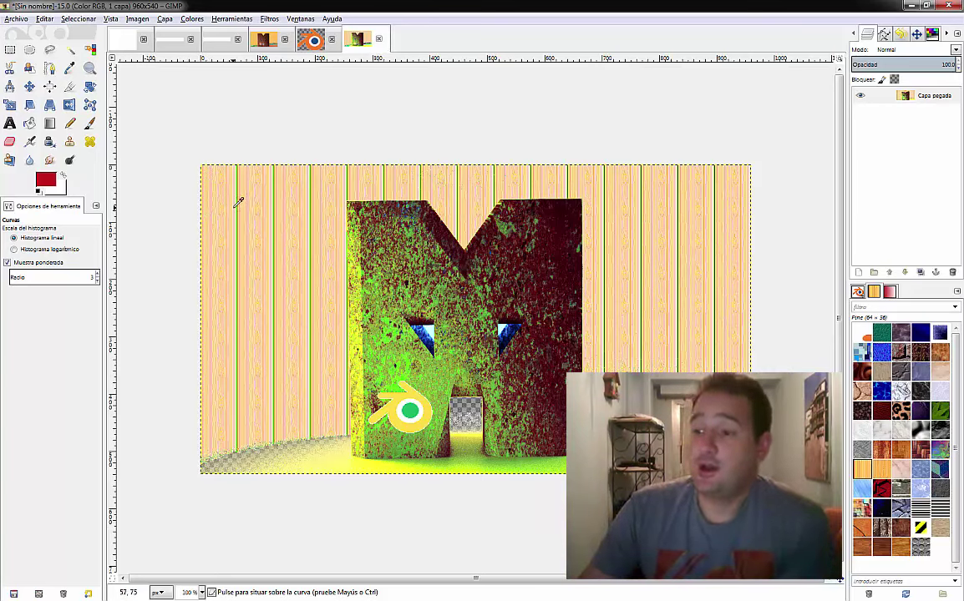
Step: Invert the image colours, undo that, and duplicate the image into a new document
{"action": "left_click", "coordinate": [184, 20]}
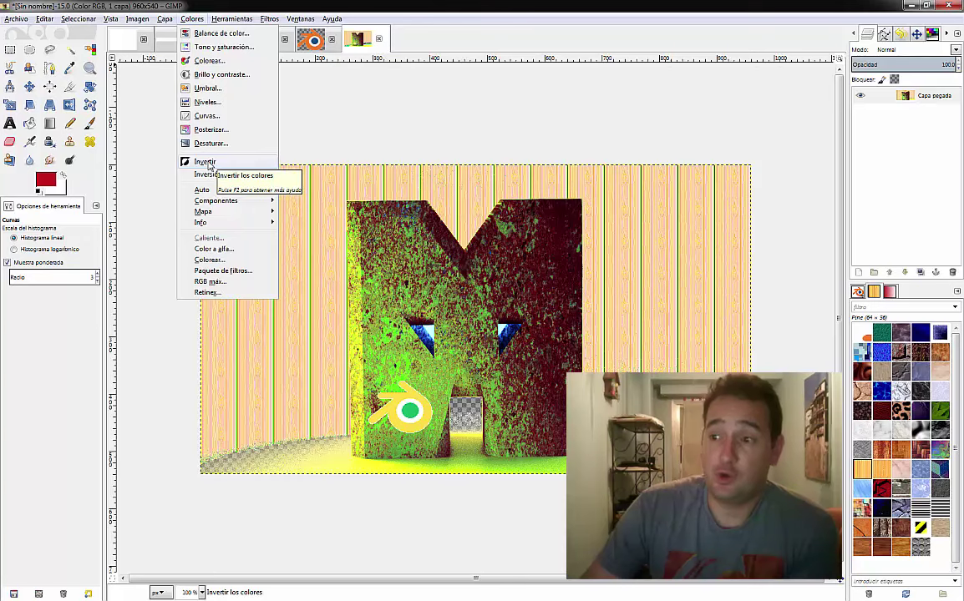
{"action": "left_click", "coordinate": [207, 162]}
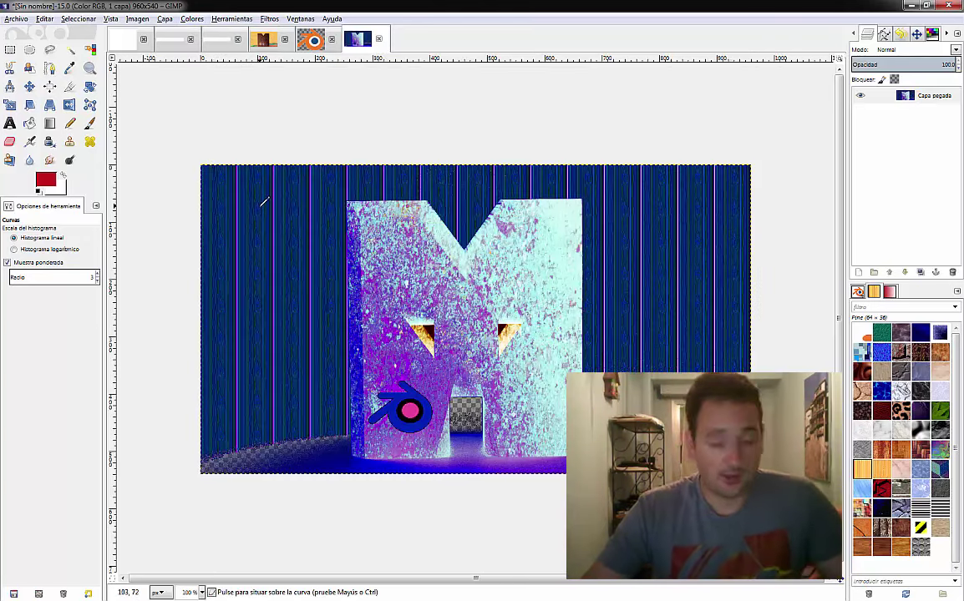
{"action": "key", "text": "ctrl+z"}
{"action": "key", "text": "ctrl+d"}
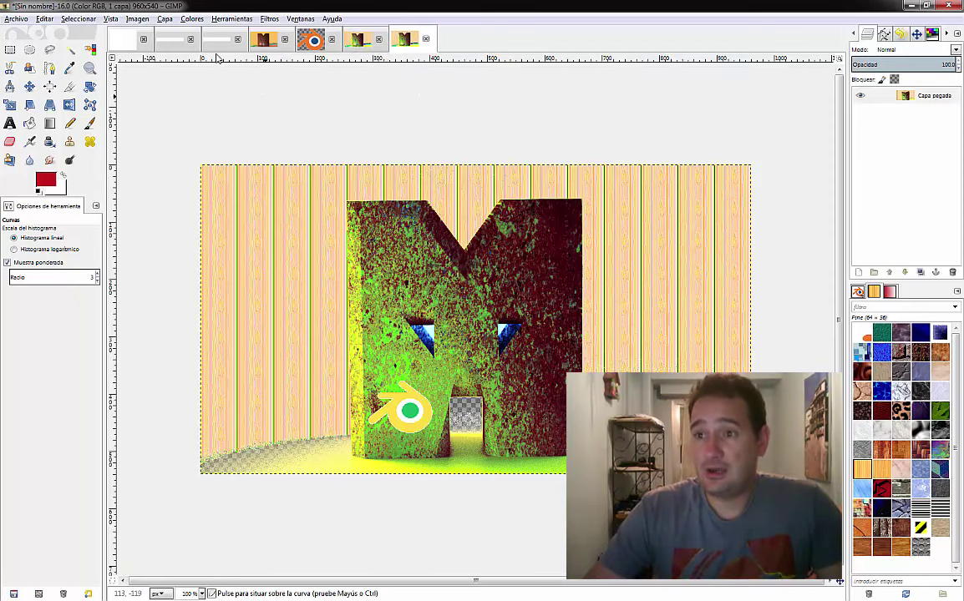
Step: Invert the duplicate's colours, compare the image tabs, and return to the green-tinted M
{"action": "left_click", "coordinate": [192, 18]}
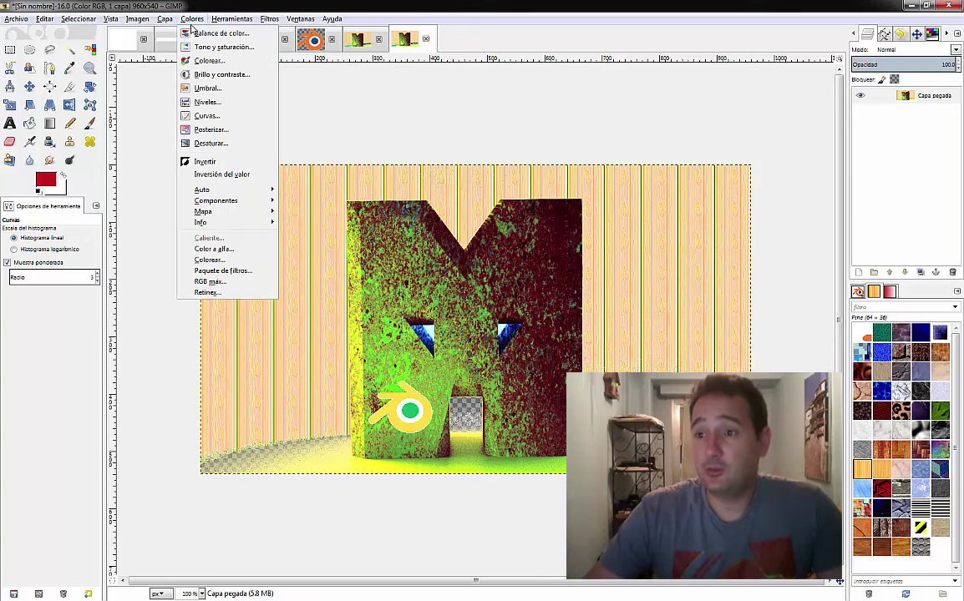
{"action": "left_click", "coordinate": [219, 162]}
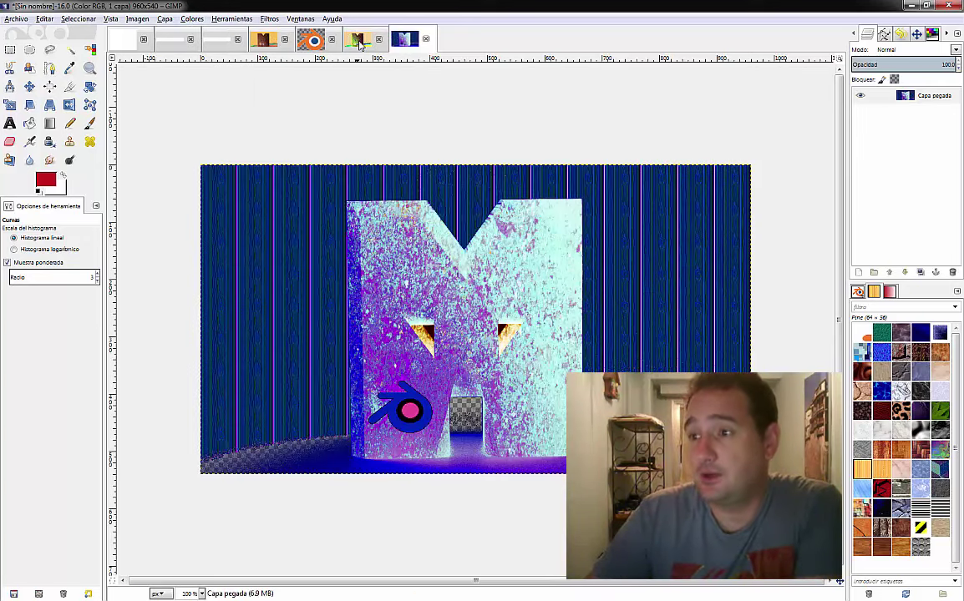
{"action": "left_click", "coordinate": [359, 42]}
{"action": "left_click", "coordinate": [405, 42]}
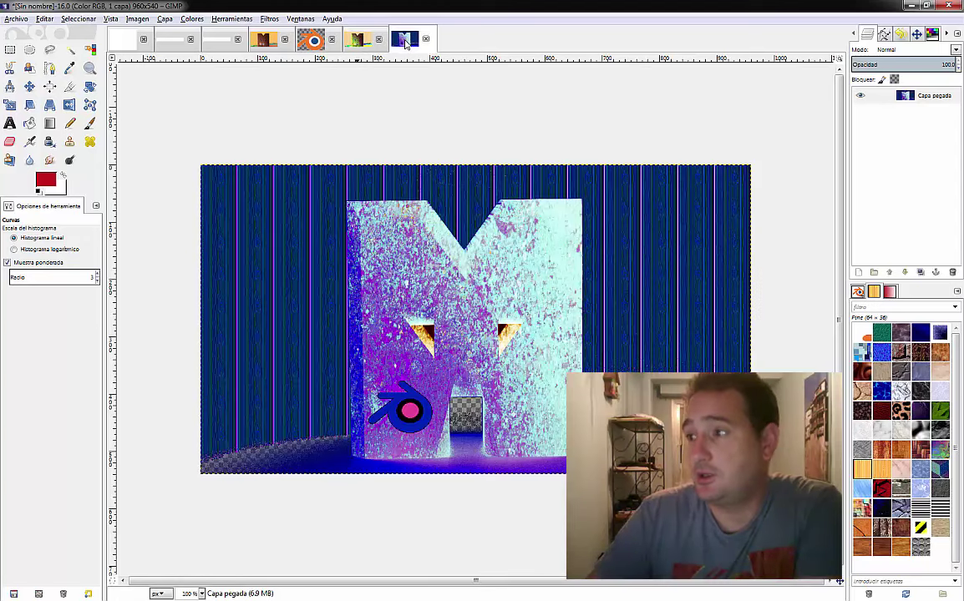
{"action": "left_click", "coordinate": [356, 43]}
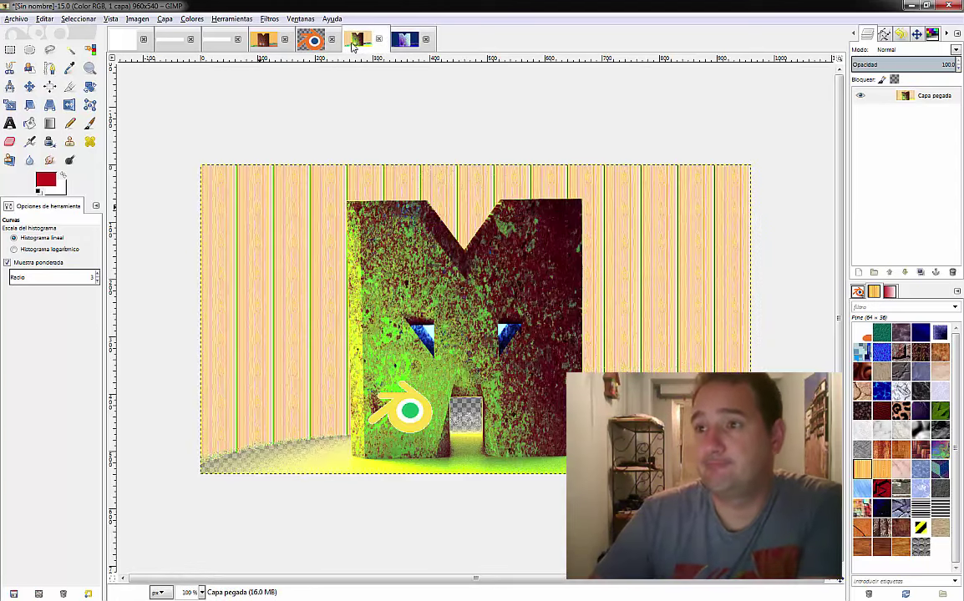
{"action": "left_click", "coordinate": [266, 42]}
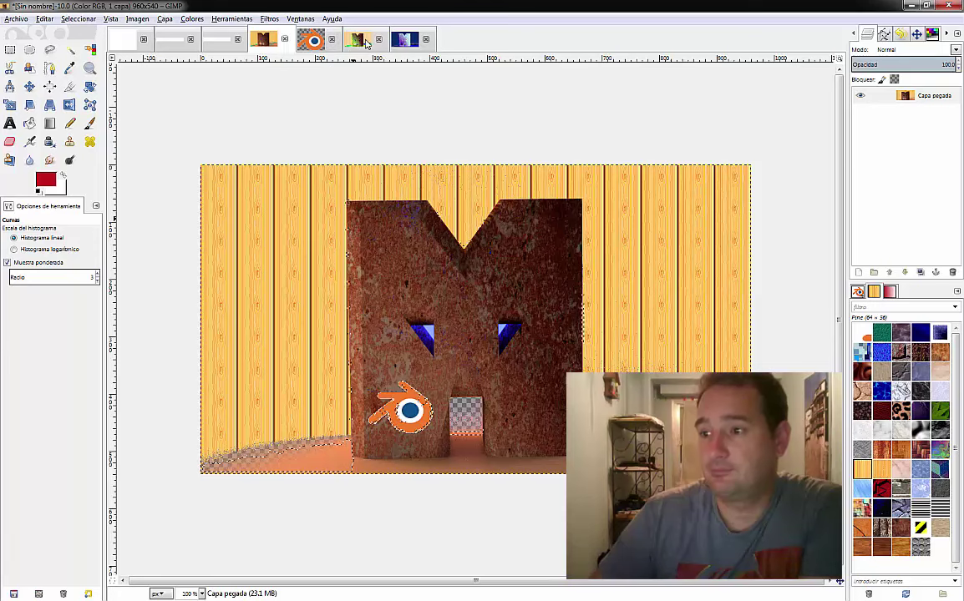
{"action": "left_click", "coordinate": [359, 39]}
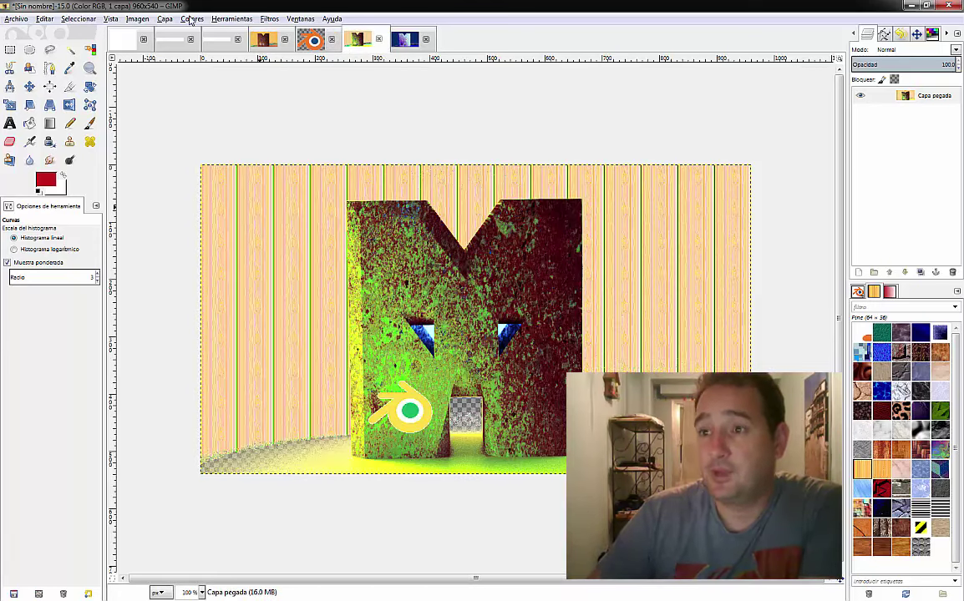
{"action": "left_click", "coordinate": [191, 20]}
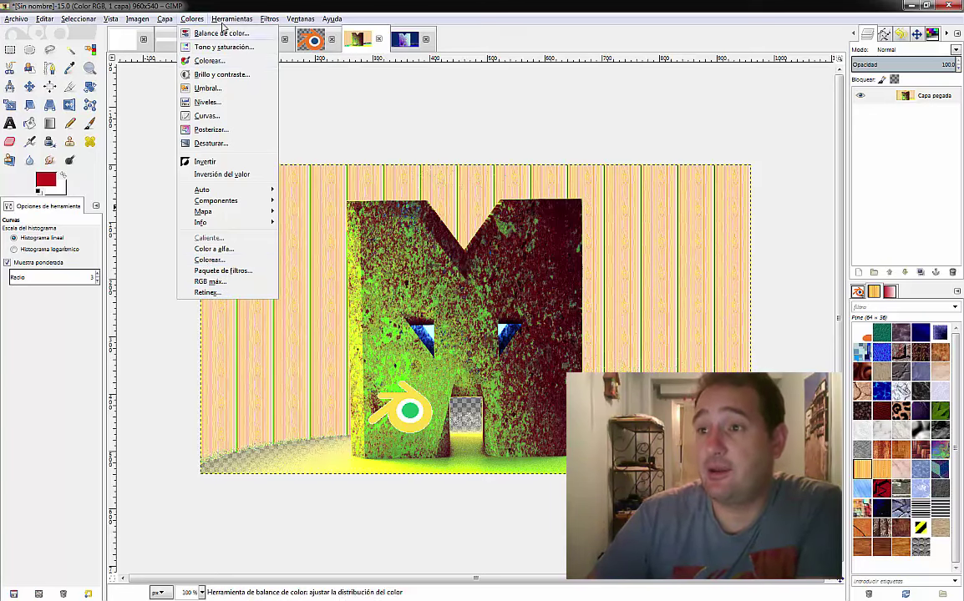
{"action": "mouse_move", "coordinate": [232, 18]}
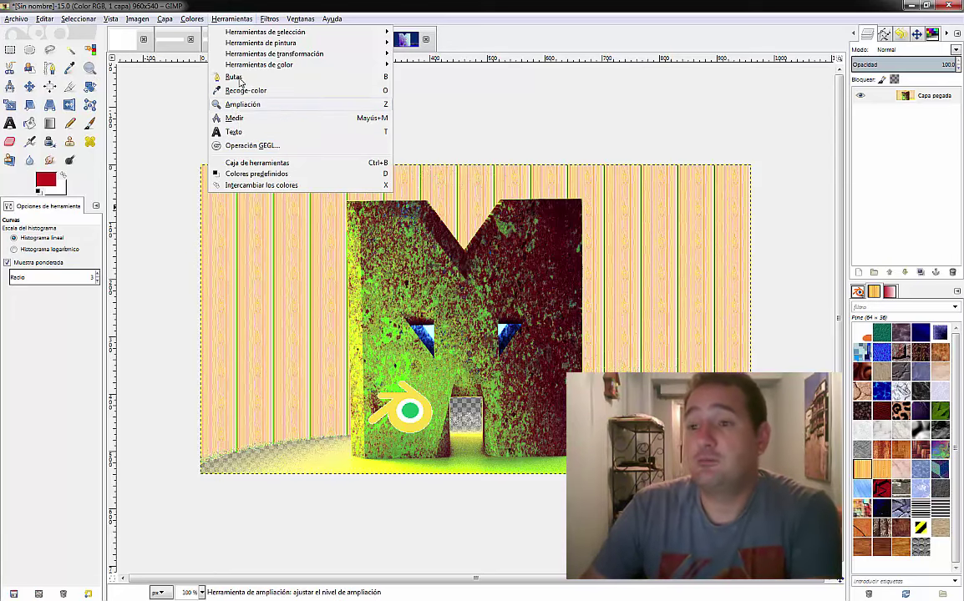
Step: Sample the dark maroon from the M with the Color Picker, leaving foreground black
{"action": "left_click", "coordinate": [69, 70]}
{"action": "left_click", "coordinate": [70, 68]}
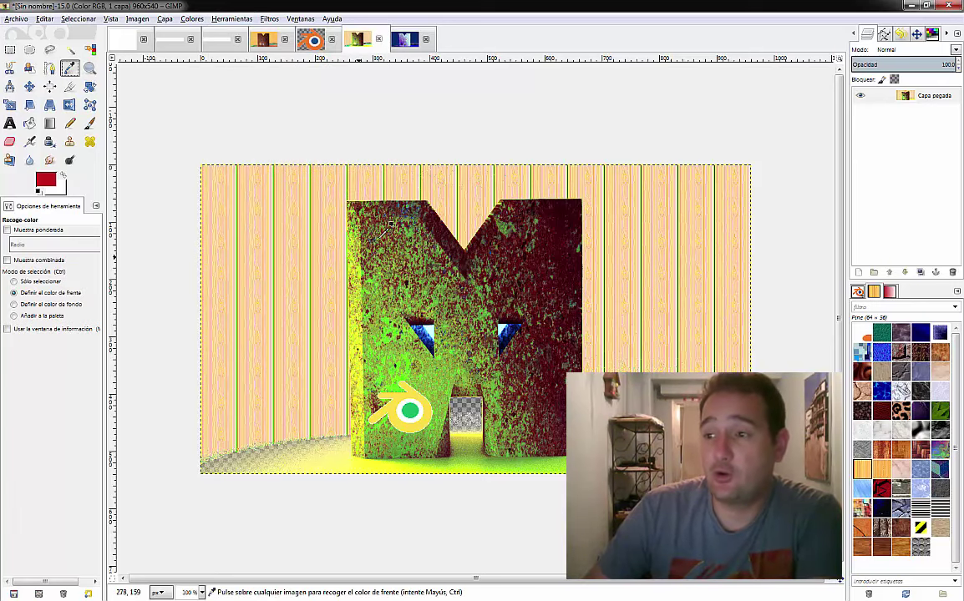
{"action": "left_click", "coordinate": [445, 211]}
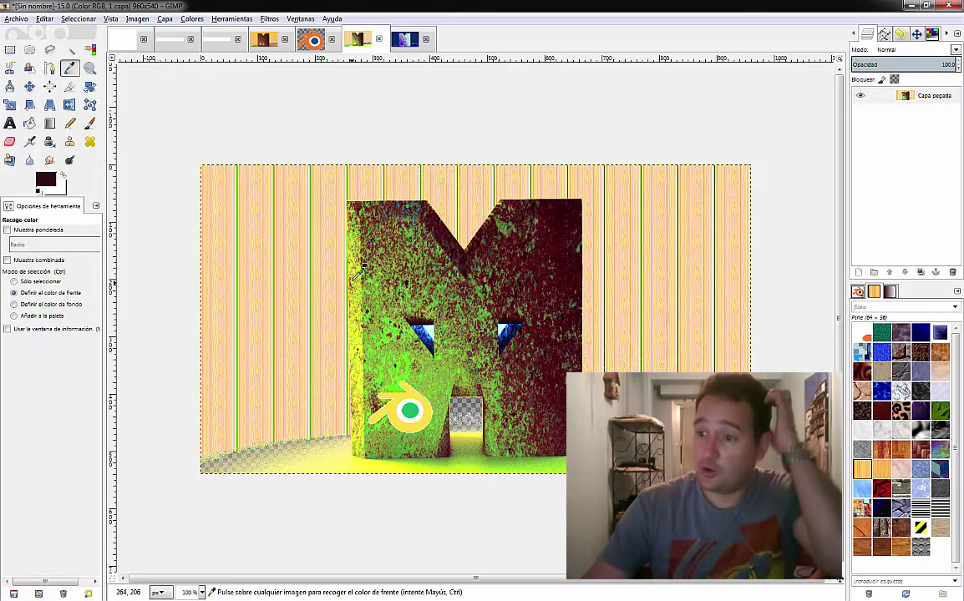
{"action": "key", "text": "ctrl"}
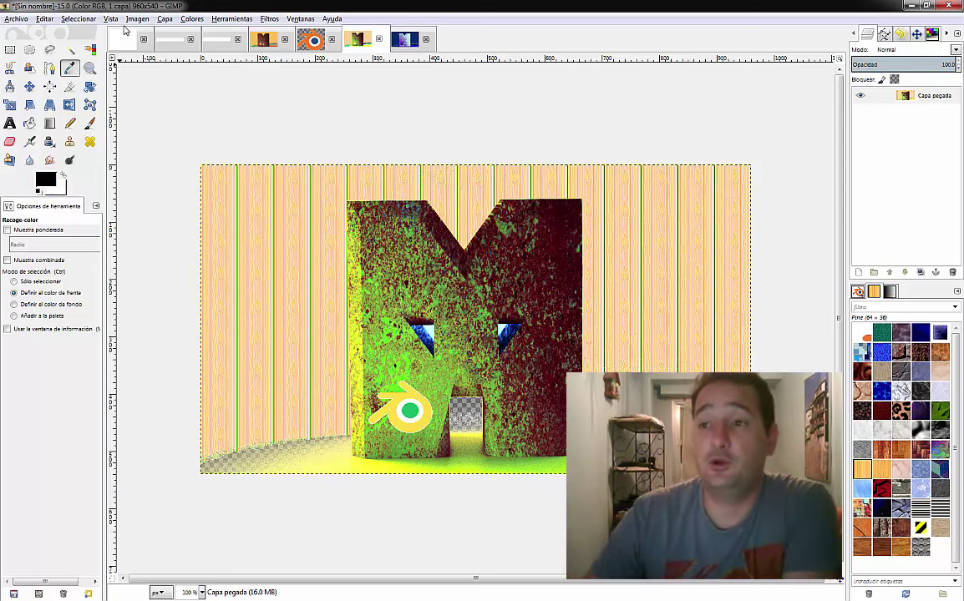
Step: Measure the M's left edge: about 440 pixels at 88.70°
{"action": "left_click", "coordinate": [188, 20]}
{"action": "mouse_move", "coordinate": [232, 19]}
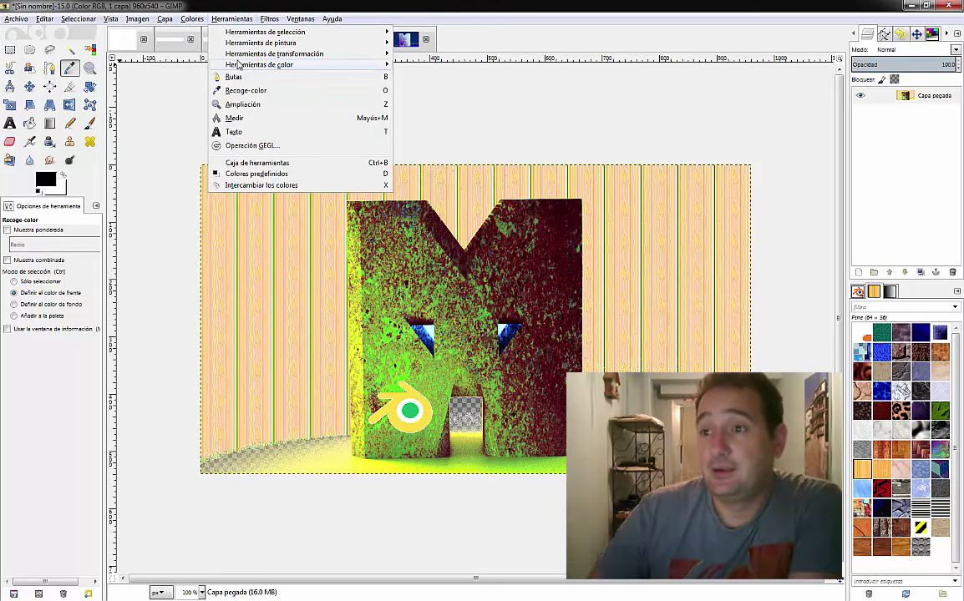
{"action": "left_click", "coordinate": [260, 119]}
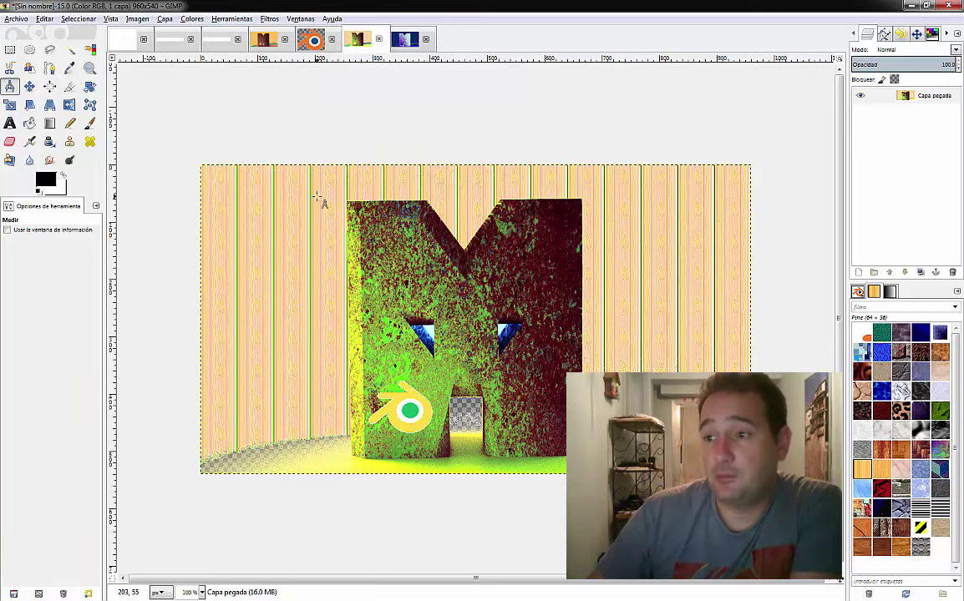
{"action": "left_click_drag", "start_coordinate": [347, 202], "coordinate": [351, 455]}
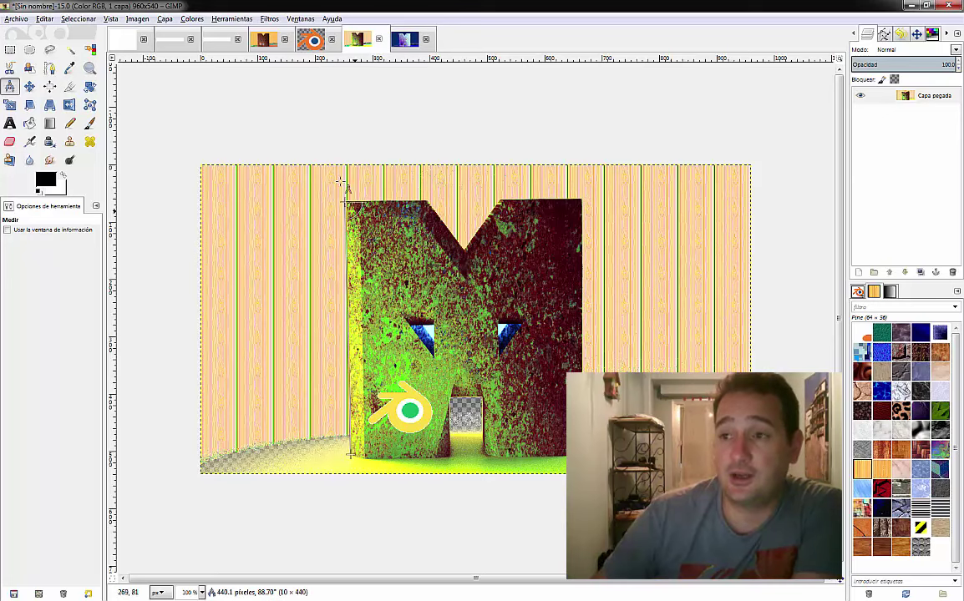
{"action": "left_click", "coordinate": [219, 20]}
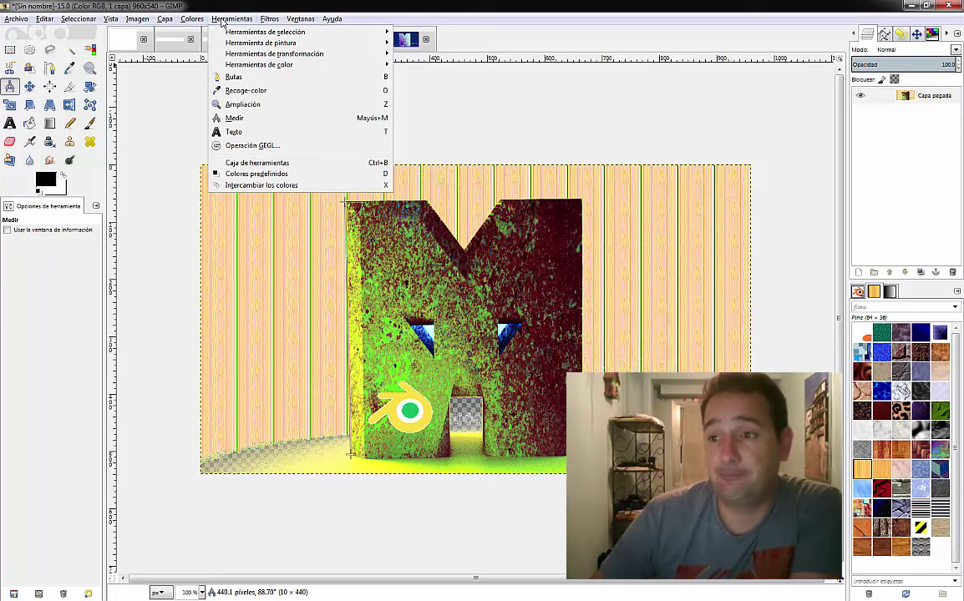
Step: Choose the Text tool and set the font size to 30
{"action": "left_click", "coordinate": [235, 132]}
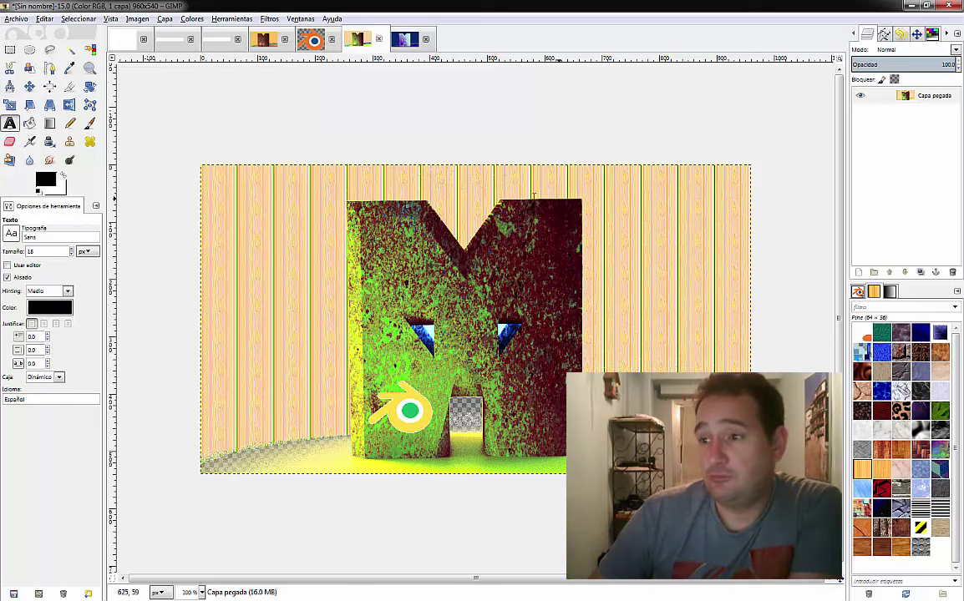
{"action": "left_click", "coordinate": [240, 178]}
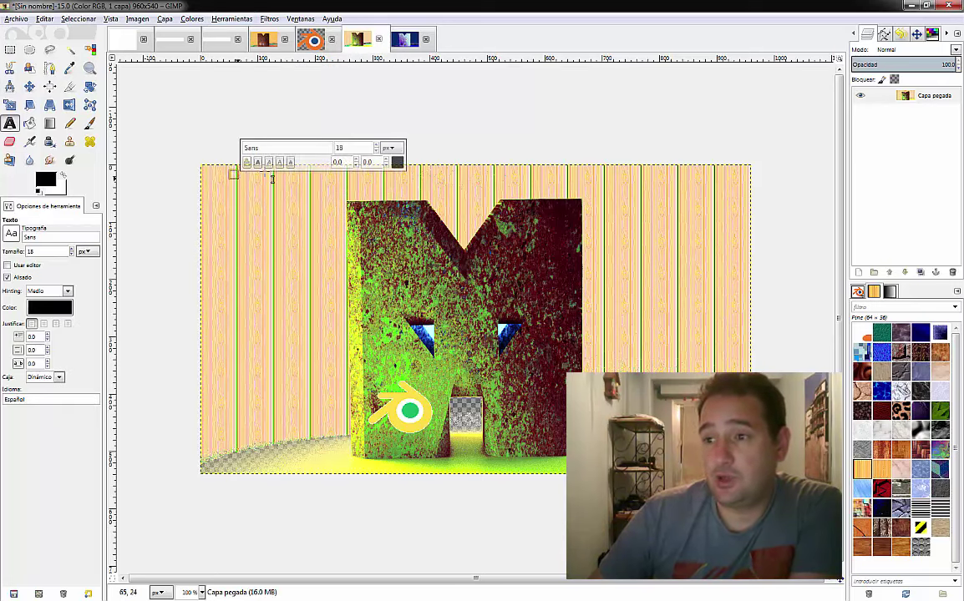
{"action": "double_click", "coordinate": [342, 148]}
{"action": "key", "text": "BackSpace"}
{"action": "type", "text": "30"}
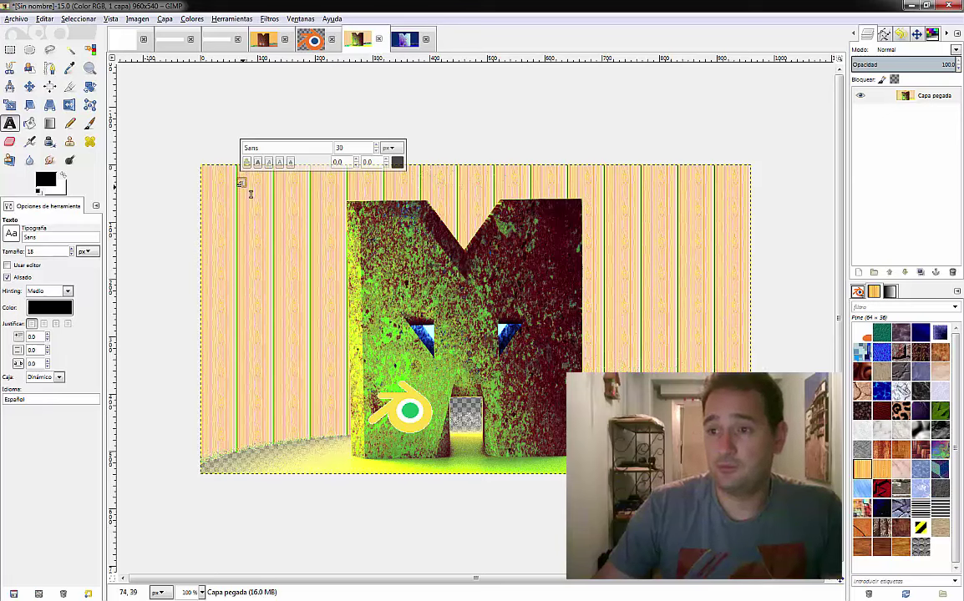
Step: Type 'MEGABLENDER 3D' in a box at the top left, then select the Capa pegada layer
{"action": "left_click_drag", "start_coordinate": [214, 171], "coordinate": [422, 219]}
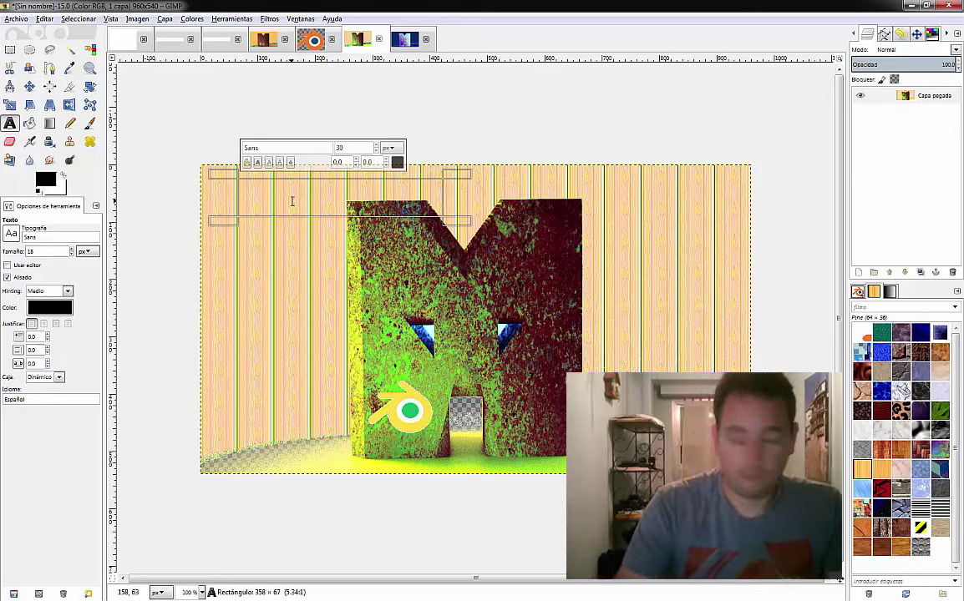
{"action": "type", "text": "MEG"}
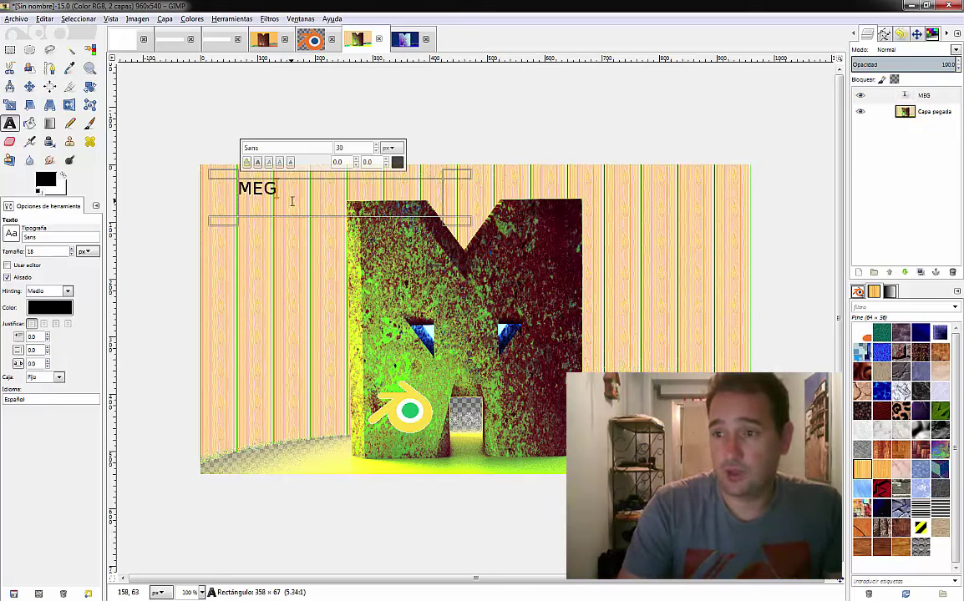
{"action": "type", "text": "ABLENDER"}
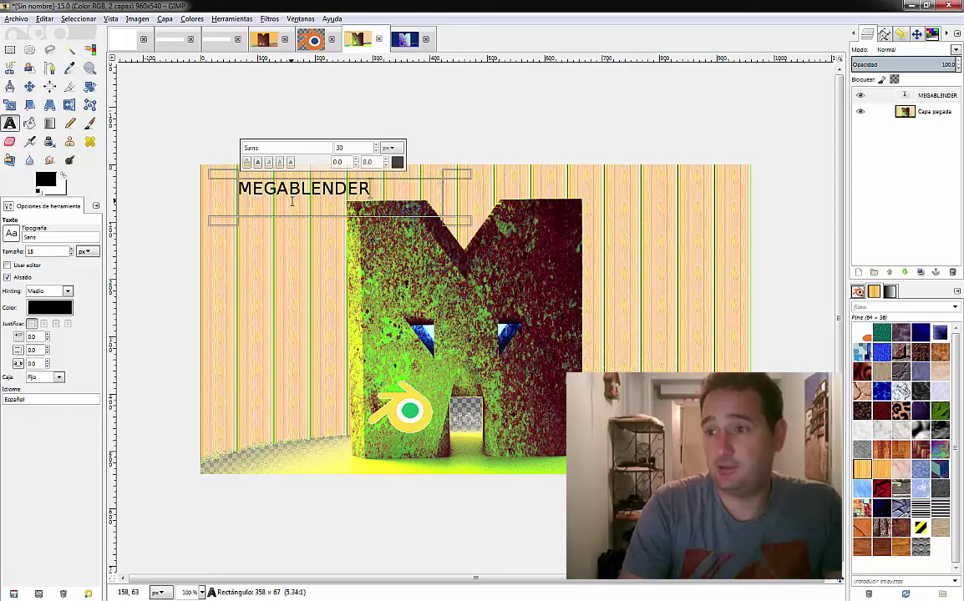
{"action": "type", "text": " D"}
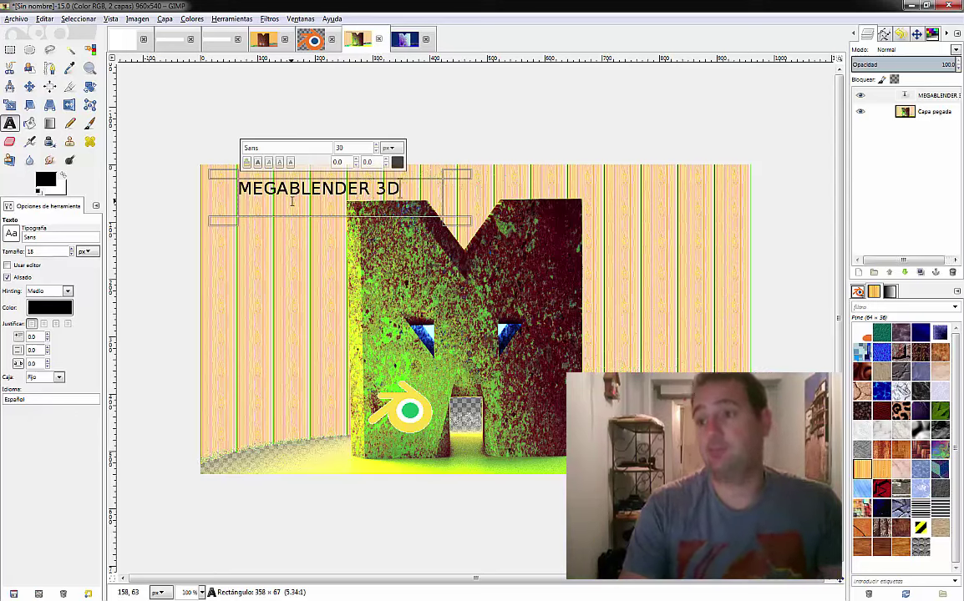
{"action": "left_click", "coordinate": [29, 87]}
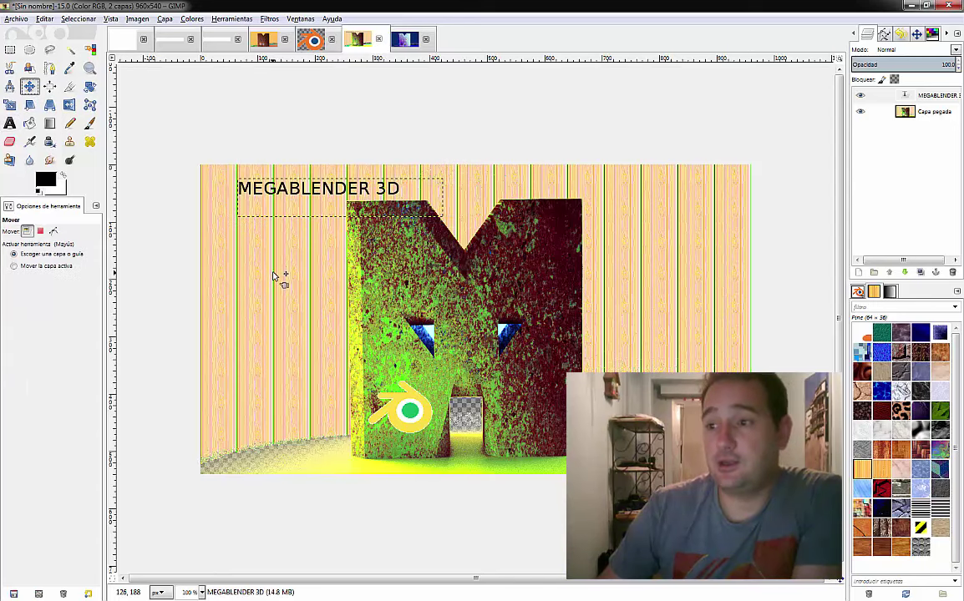
{"action": "left_click", "coordinate": [904, 116]}
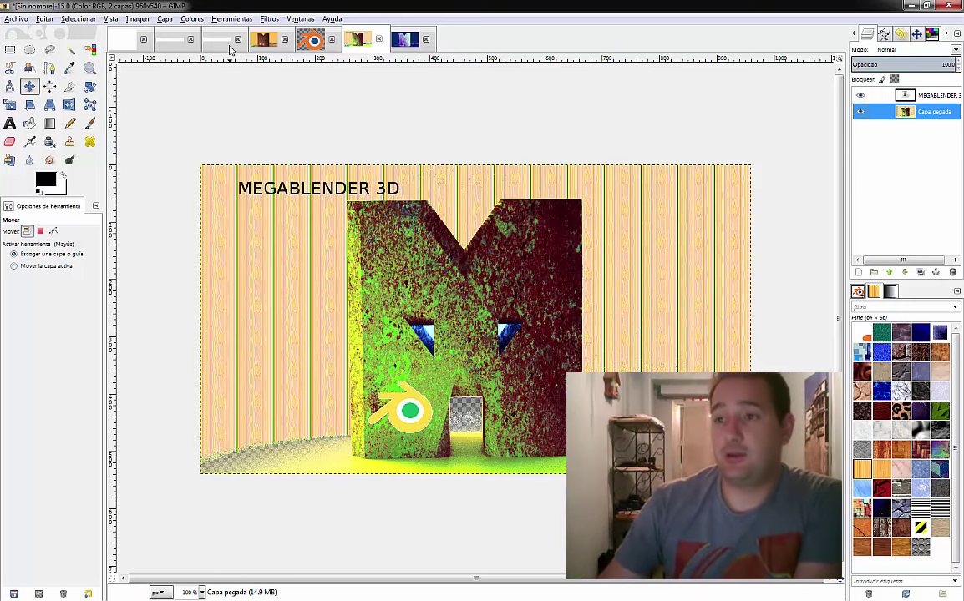
{"action": "left_click", "coordinate": [231, 18]}
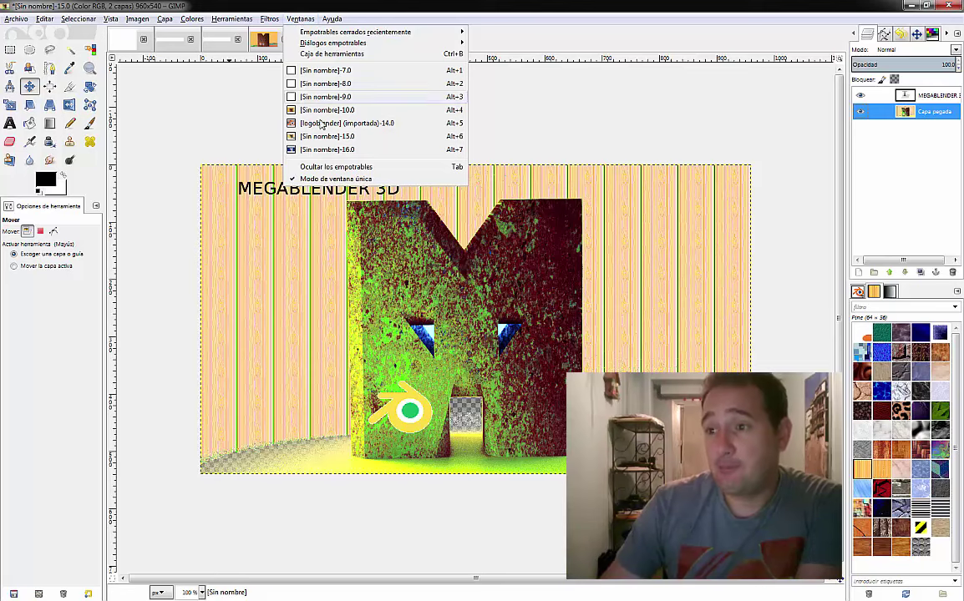
{"action": "left_click", "coordinate": [335, 178]}
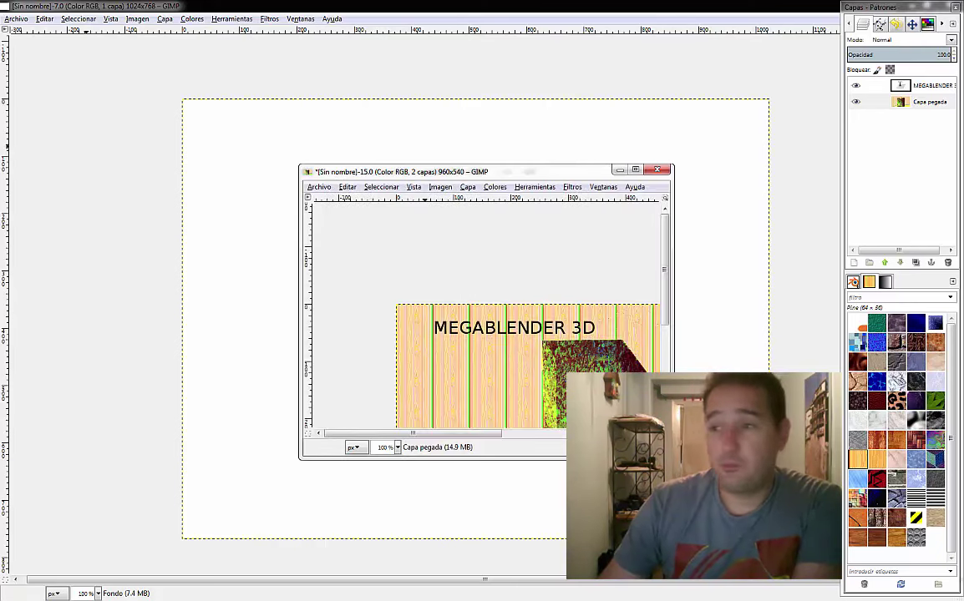
{"action": "left_click", "coordinate": [300, 19]}
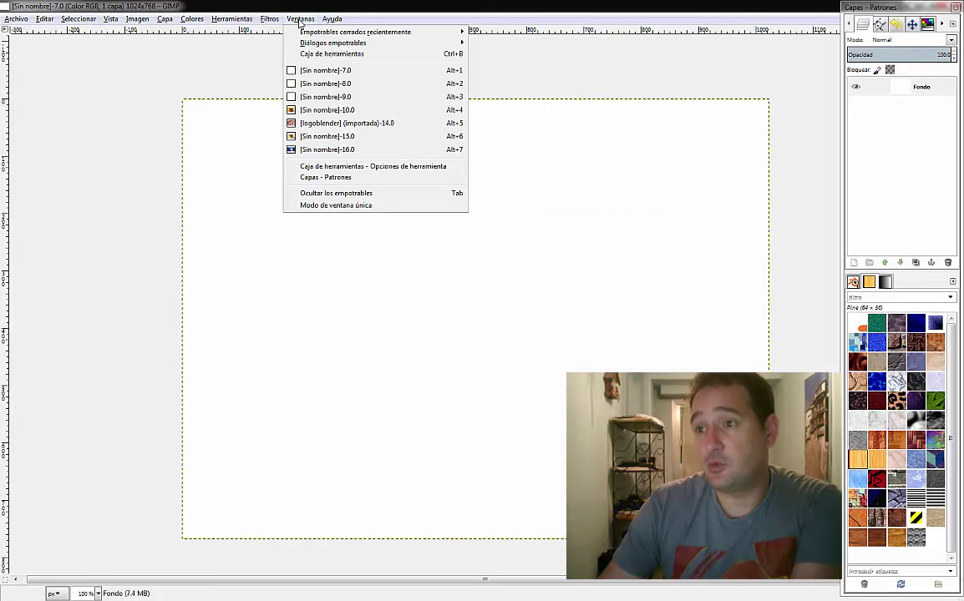
{"action": "left_click", "coordinate": [335, 206]}
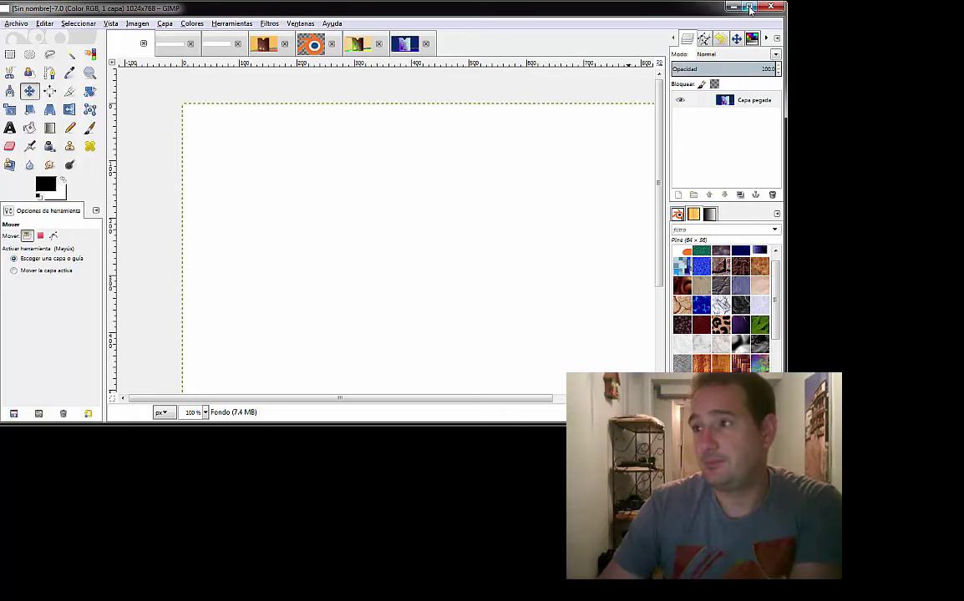
{"action": "left_click", "coordinate": [749, 8]}
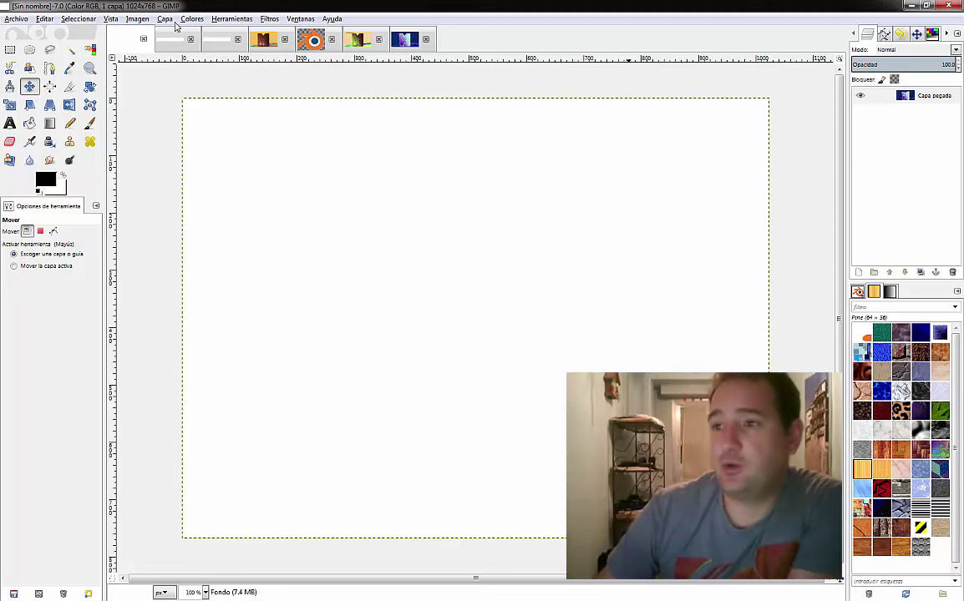
{"action": "left_click", "coordinate": [361, 40]}
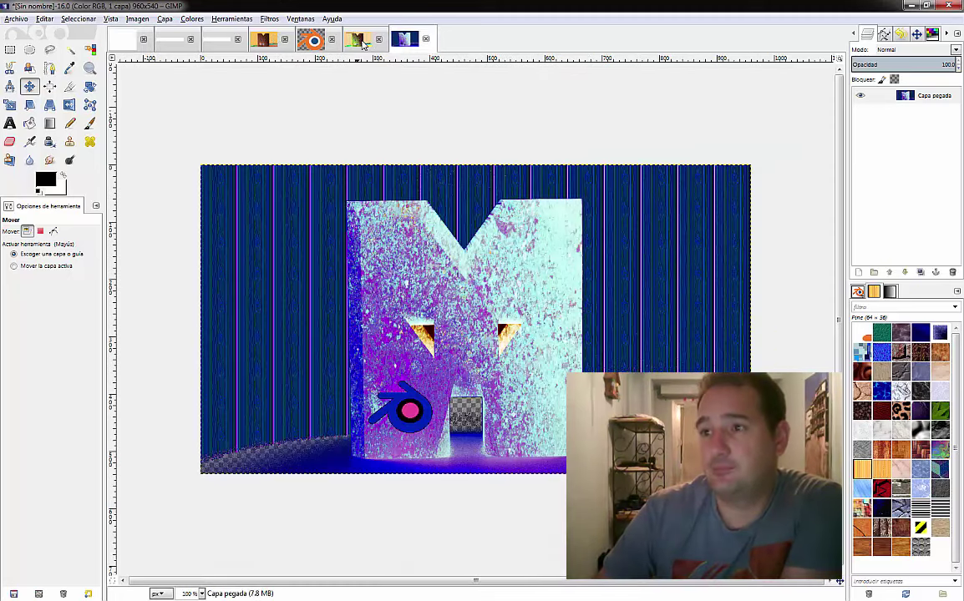
{"action": "left_click", "coordinate": [359, 41]}
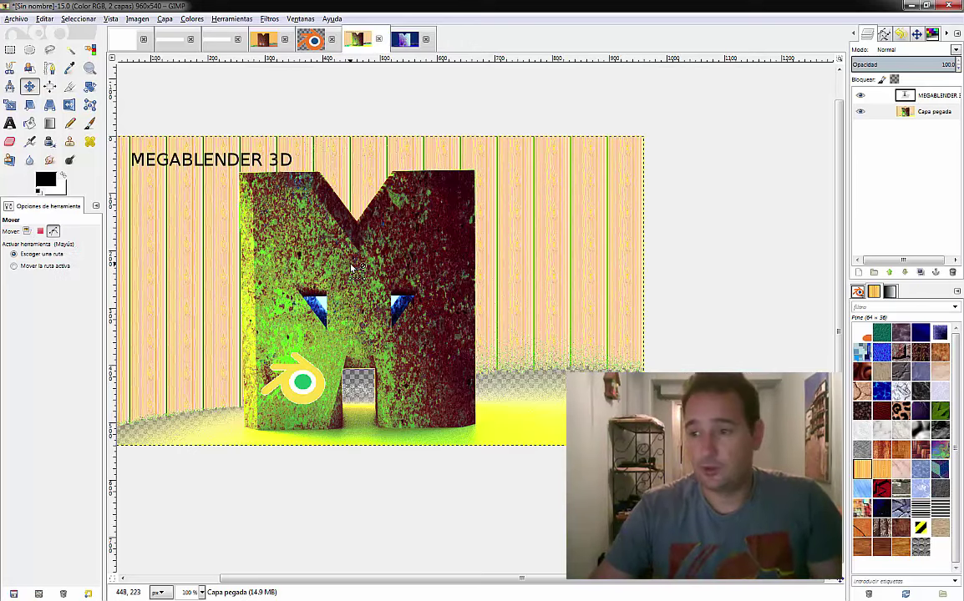
Step: Apply Desenfoque to the Capa pegada layer, repeat it several times, then view at 100%
{"action": "scroll", "coordinate": [352, 267], "scroll_direction": "up", "scroll_amount": 2, "text": "ctrl"}
{"action": "scroll", "coordinate": [351, 266], "scroll_direction": "down", "scroll_amount": 1, "text": "ctrl"}
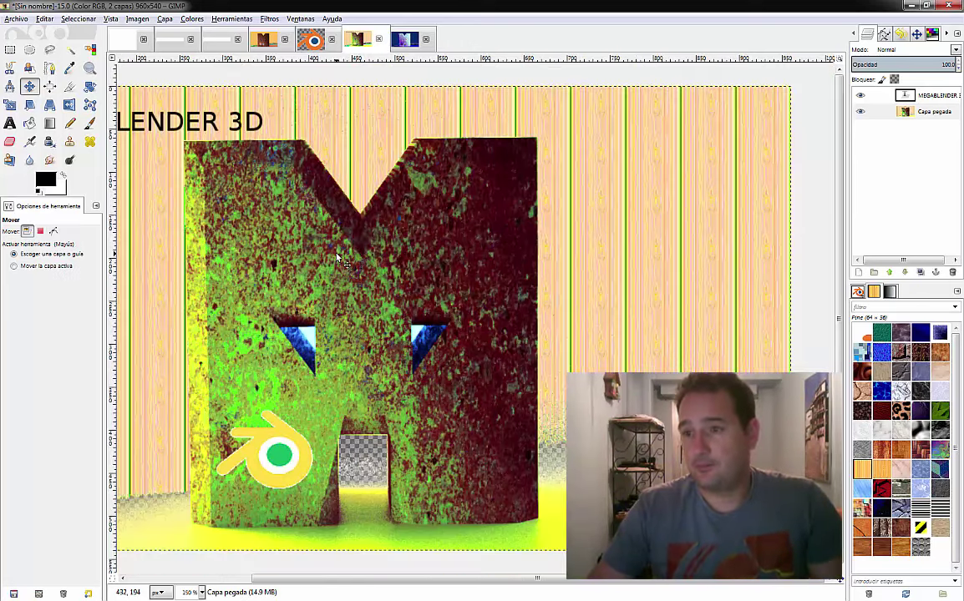
{"action": "left_click_drag", "start_coordinate": [326, 254], "coordinate": [437, 246]}
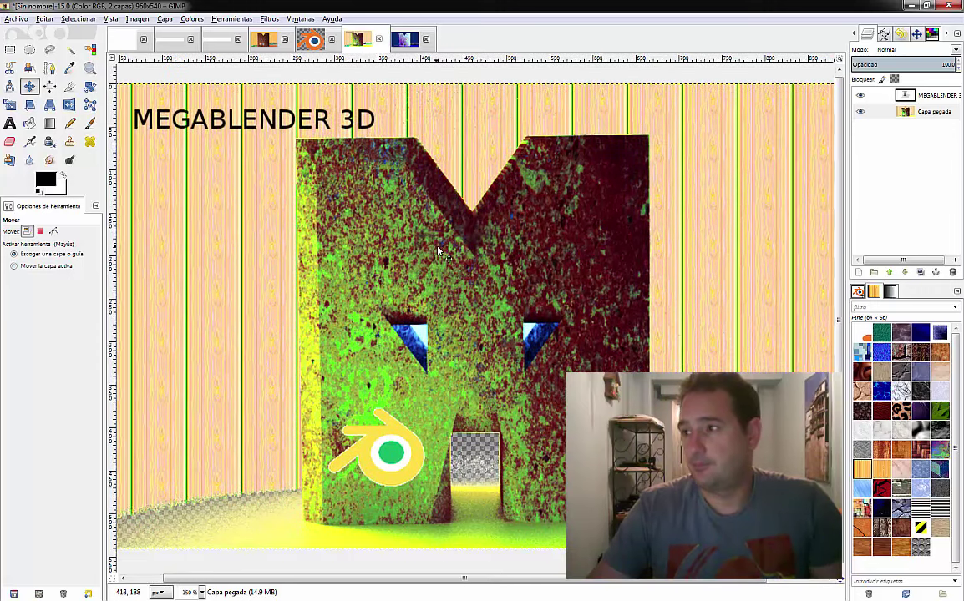
{"action": "left_click", "coordinate": [240, 19]}
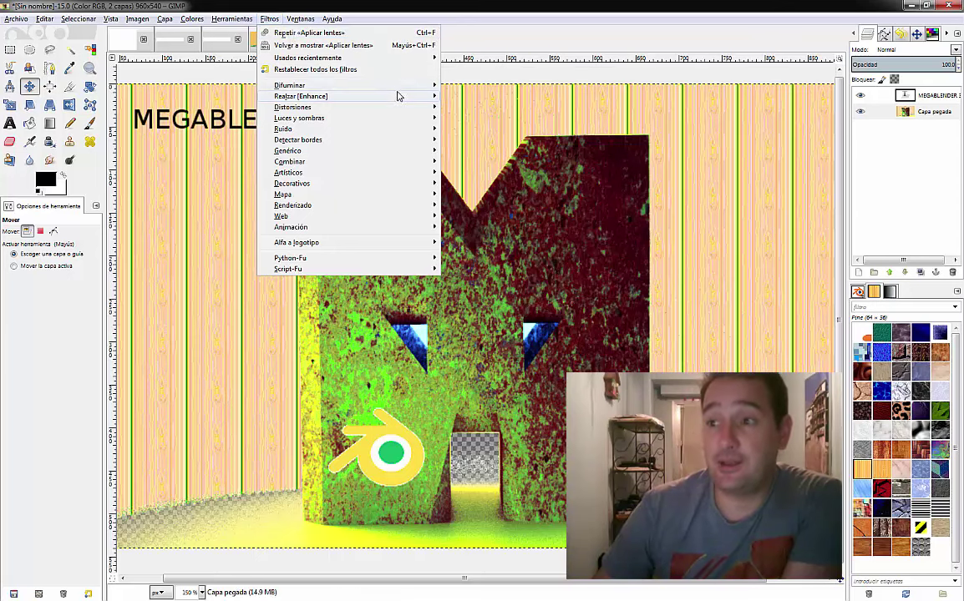
{"action": "mouse_move", "coordinate": [289, 85]}
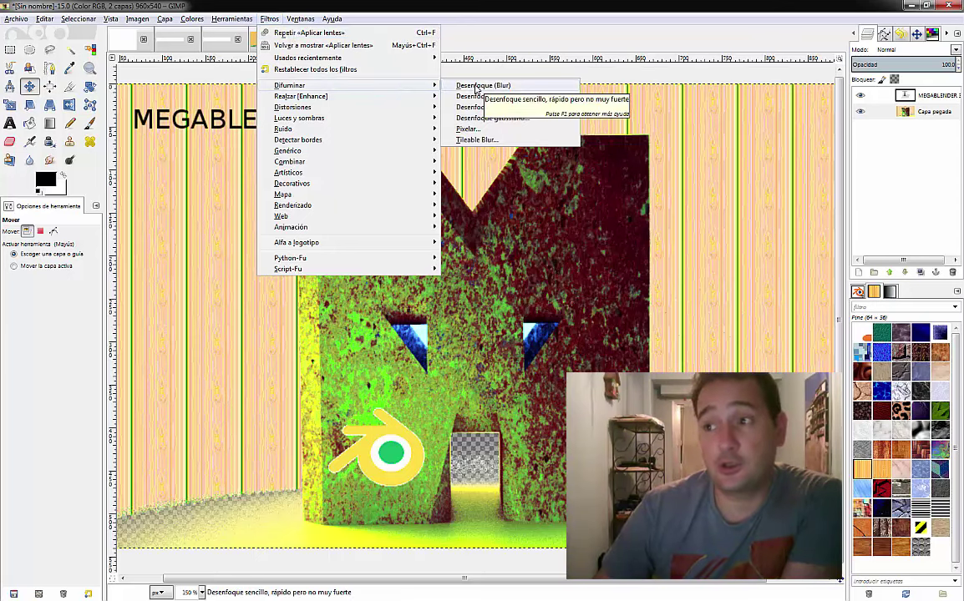
{"action": "left_click", "coordinate": [476, 89]}
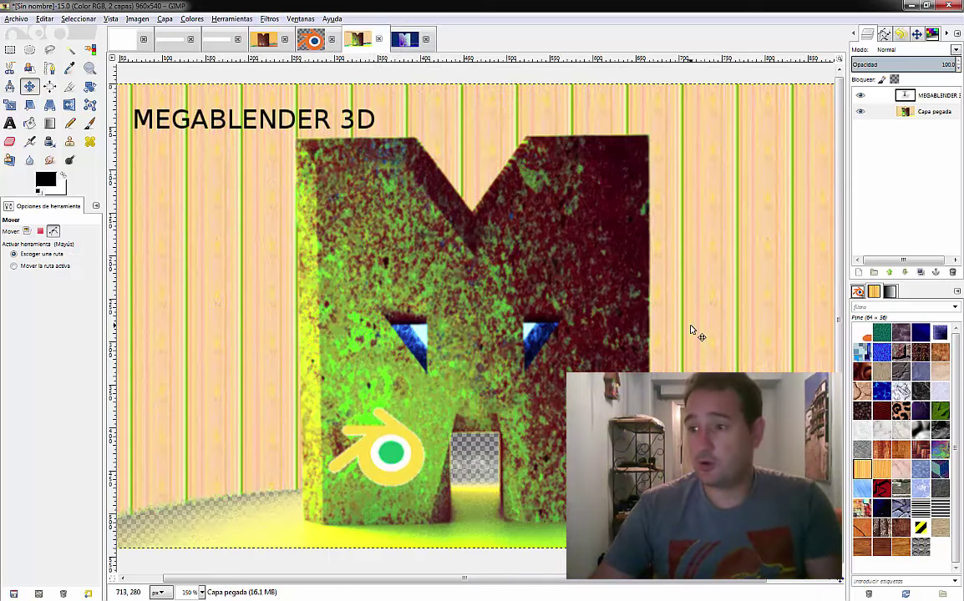
{"action": "key", "text": "ctrl+f"}
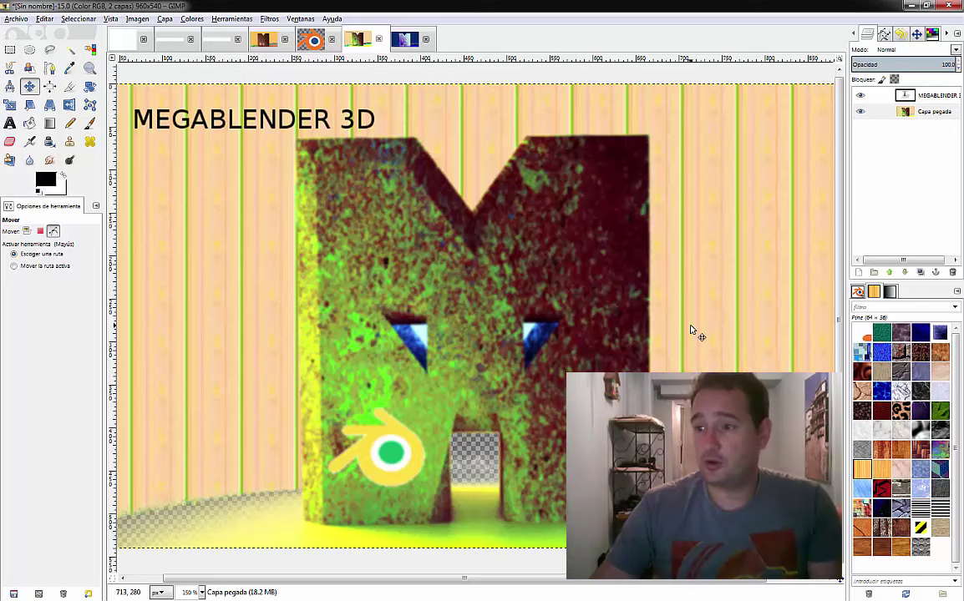
{"action": "key", "text": "ctrl+f"}
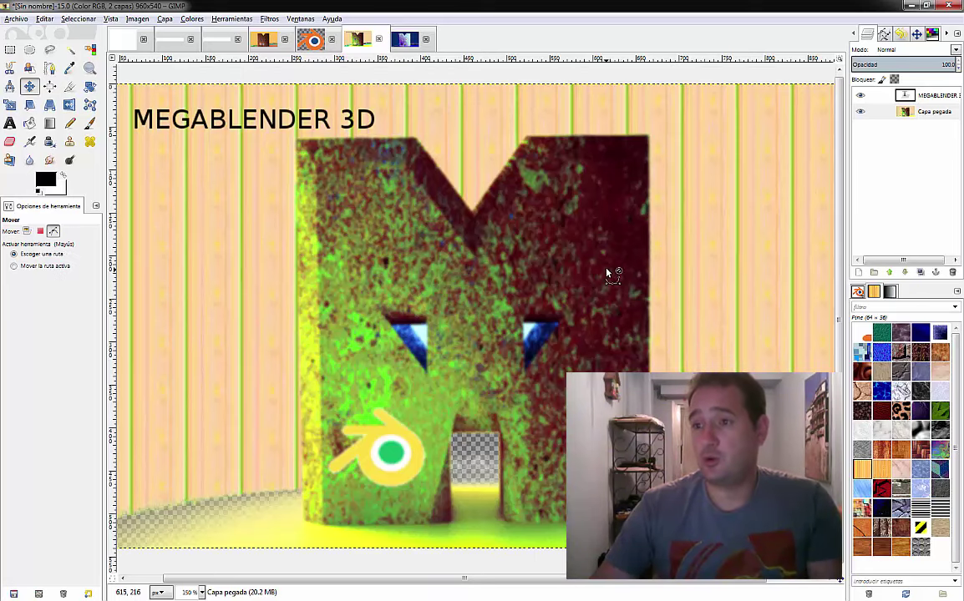
{"action": "key", "text": "minus"}
{"action": "key", "text": "minus"}
{"action": "key", "text": "1"}
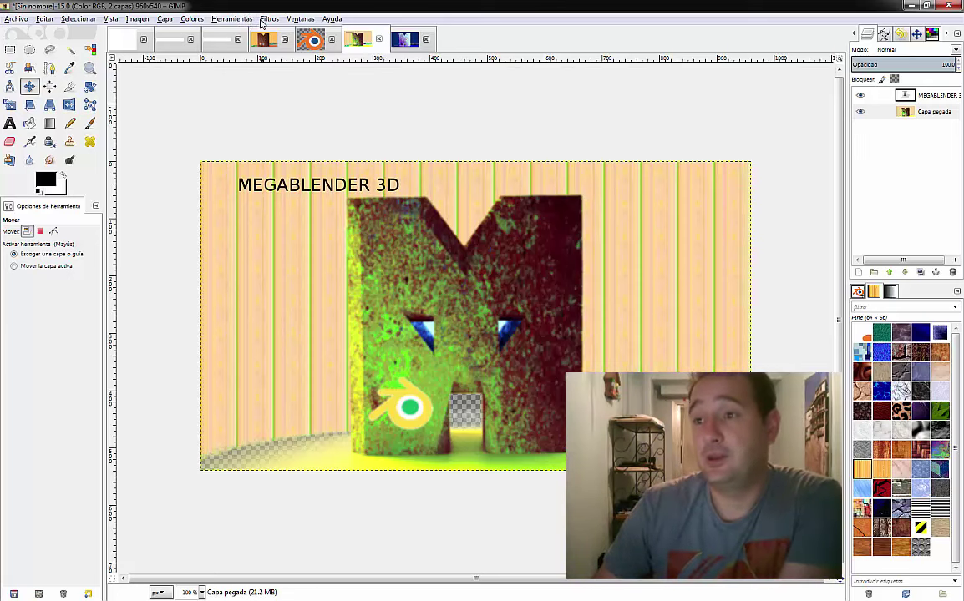
Step: Apply the Enfocar (Sharpen) filter with Agudeza 55 to the blurred M layer
{"action": "left_click", "coordinate": [267, 20]}
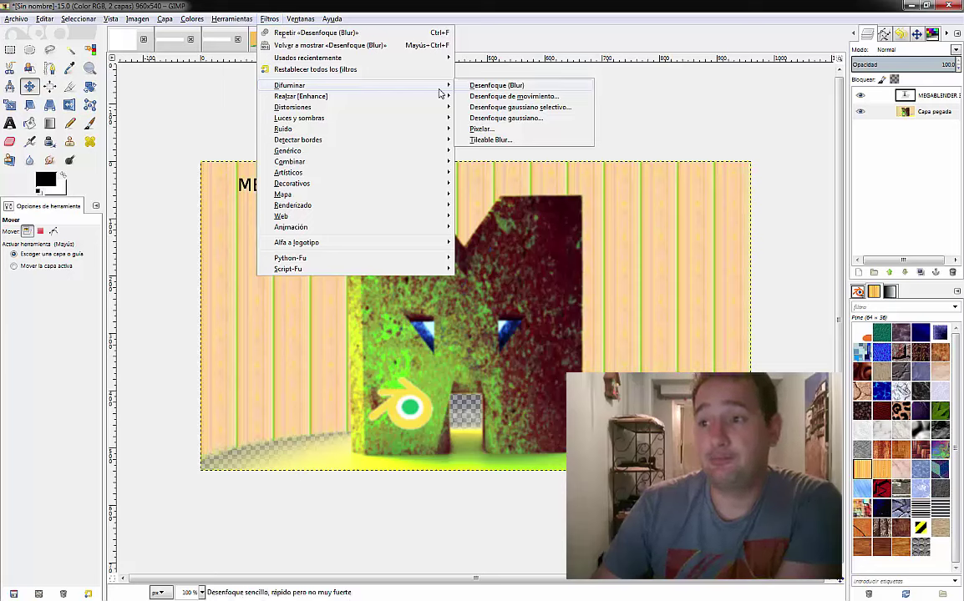
{"action": "mouse_move", "coordinate": [301, 96]}
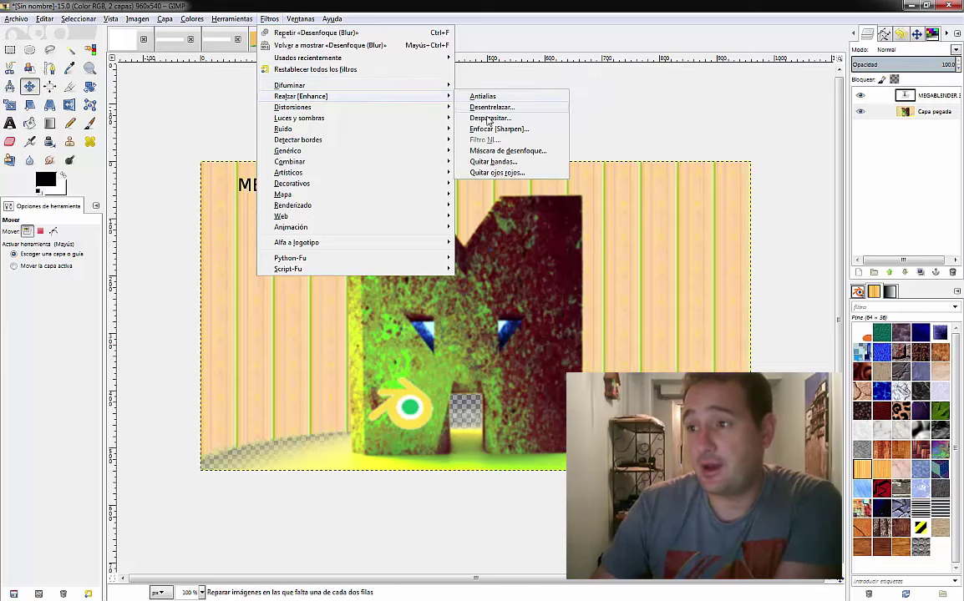
{"action": "left_click", "coordinate": [492, 131]}
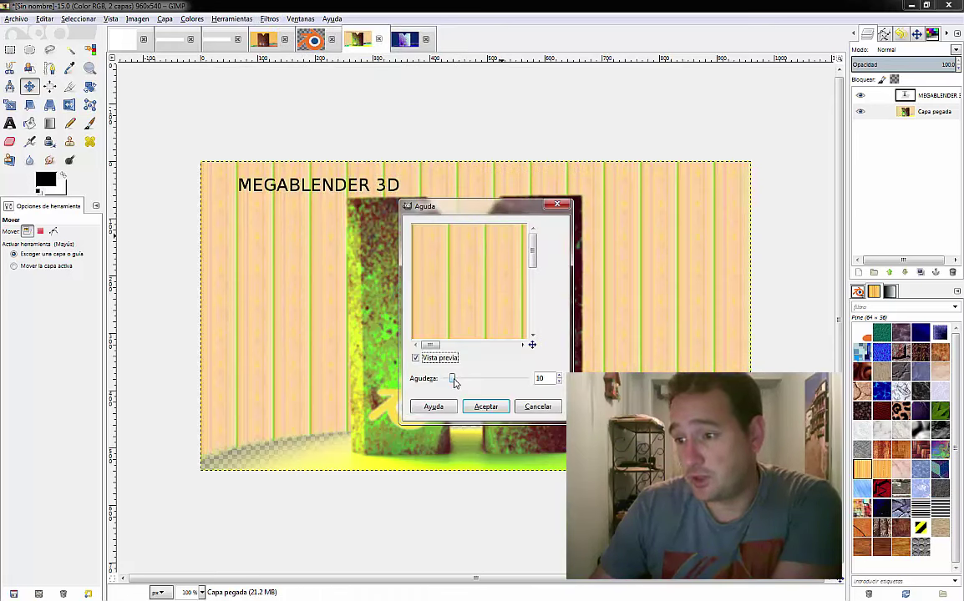
{"action": "left_click_drag", "start_coordinate": [451, 377], "coordinate": [458, 379]}
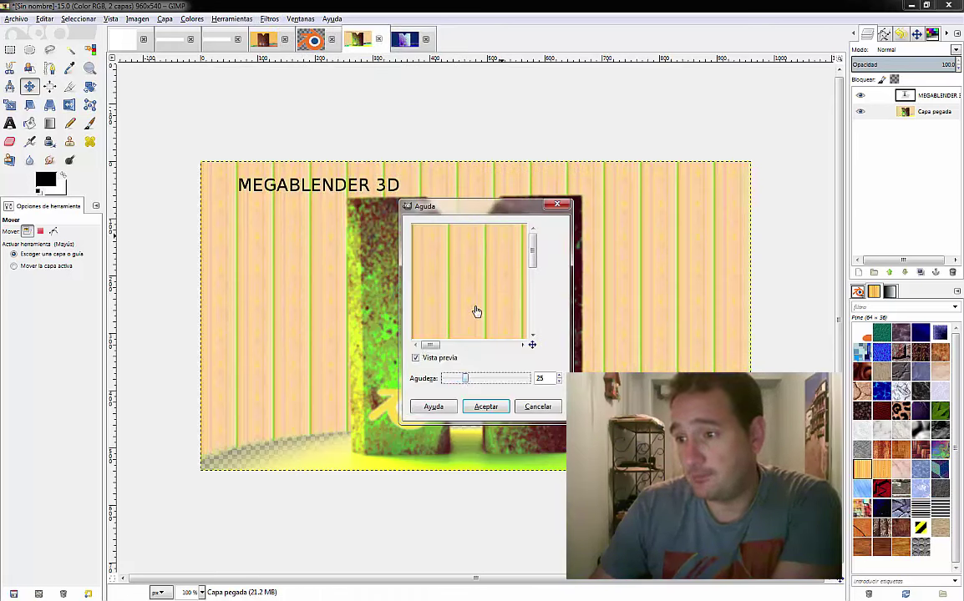
{"action": "left_click_drag", "start_coordinate": [476, 312], "coordinate": [473, 254]}
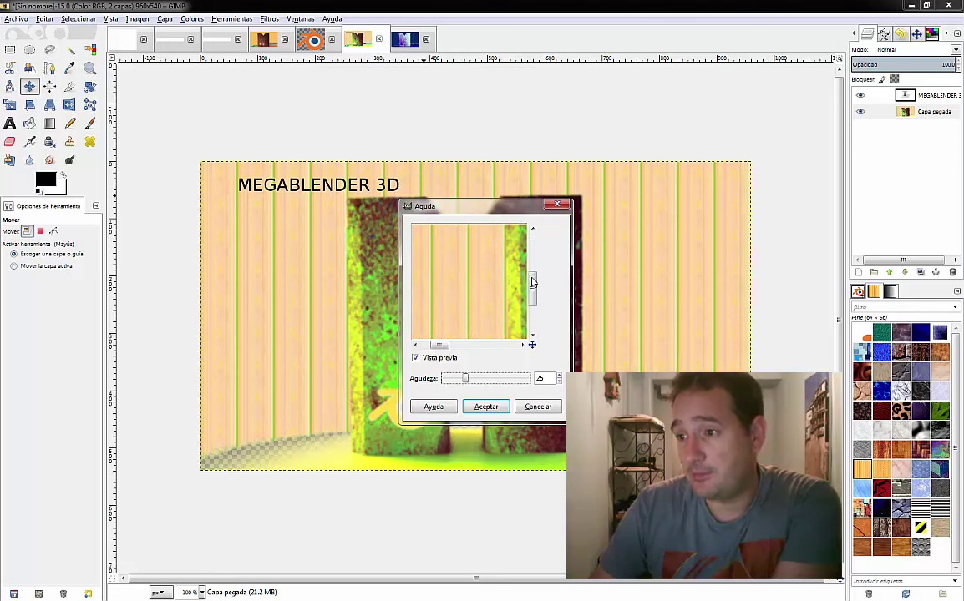
{"action": "mouse_move", "coordinate": [532, 282]}
{"action": "left_mouse_down"}
{"action": "mouse_move", "coordinate": [532, 318]}
{"action": "mouse_move", "coordinate": [408, 298]}
{"action": "left_mouse_up"}
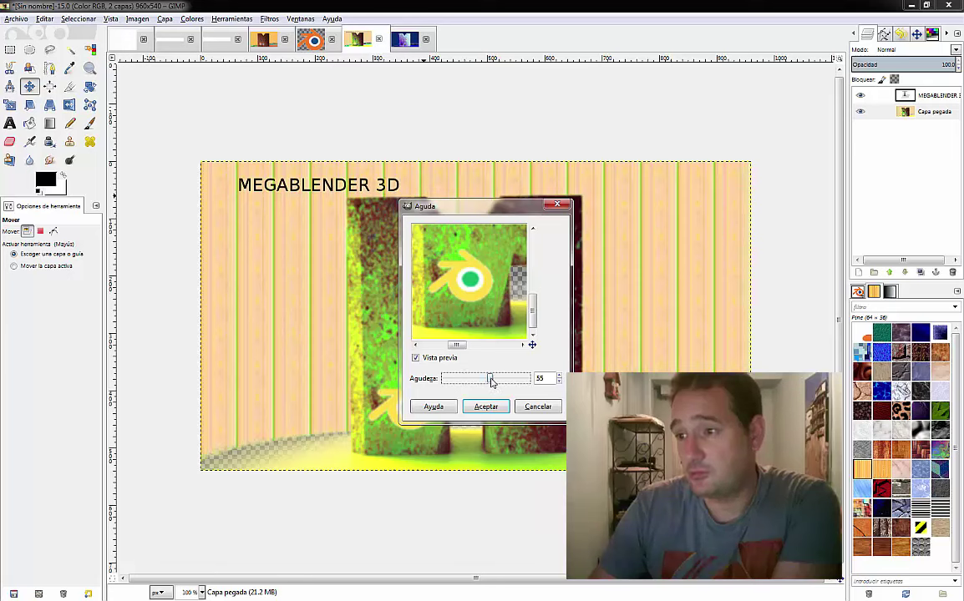
{"action": "left_click", "coordinate": [486, 406]}
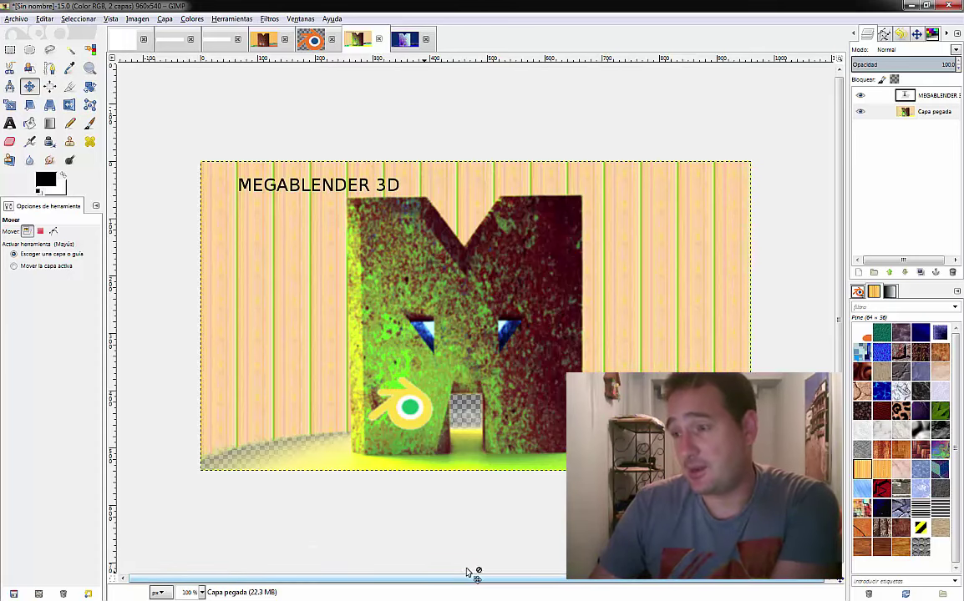
{"action": "left_click", "coordinate": [239, 19]}
{"action": "mouse_move", "coordinate": [268, 18]}
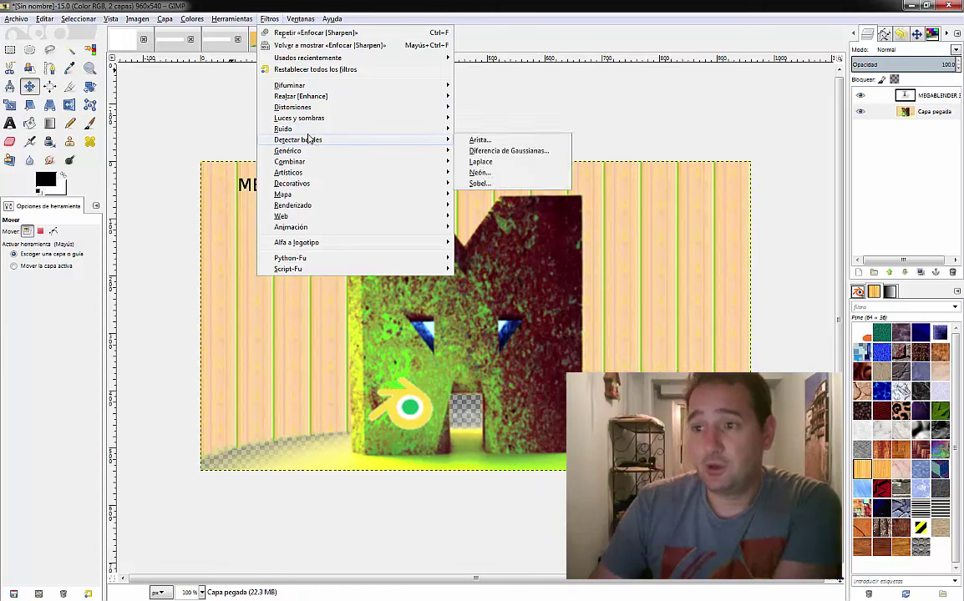
{"action": "mouse_move", "coordinate": [283, 129]}
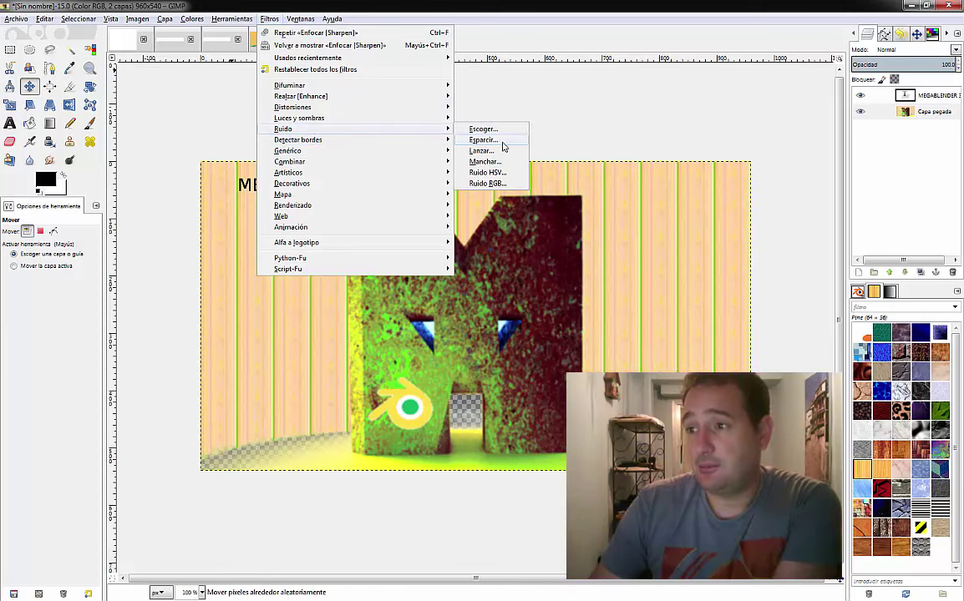
Step: Apply the Manchar (Slur) noise filter to the M layer with slightly raised randomization and repeats
{"action": "left_click", "coordinate": [494, 163]}
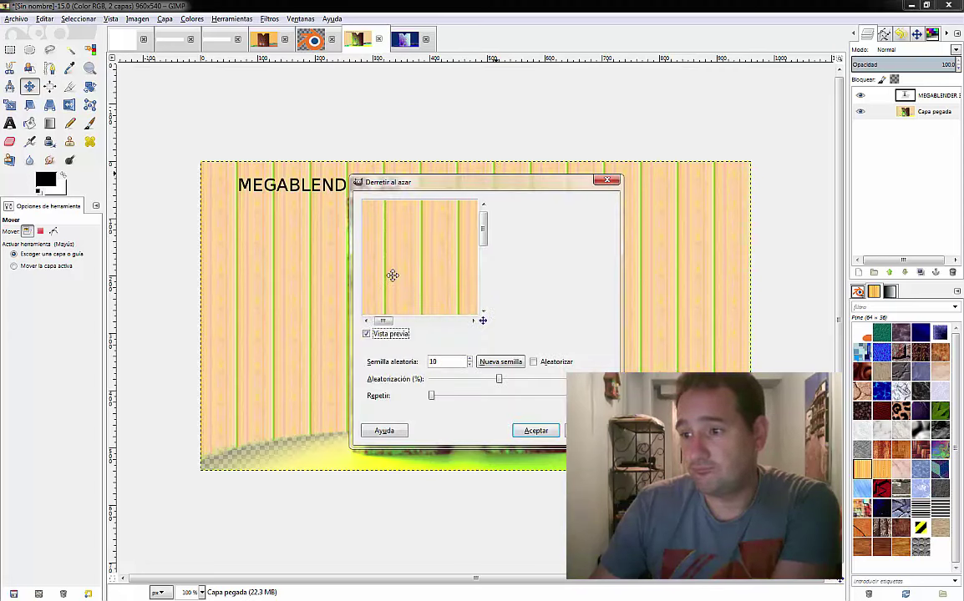
{"action": "left_click_drag", "start_coordinate": [432, 303], "coordinate": [338, 219]}
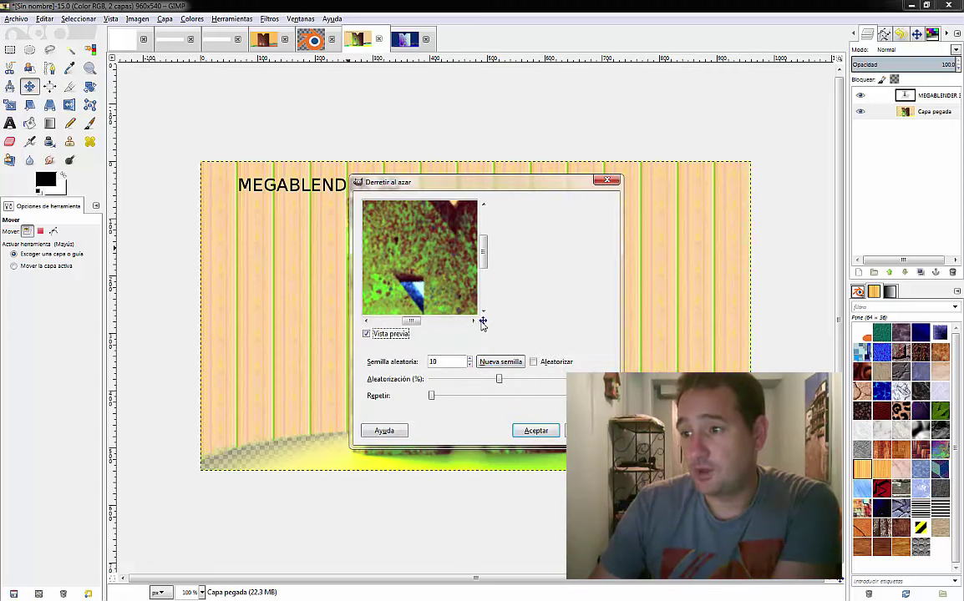
{"action": "left_click", "coordinate": [483, 324]}
{"action": "left_click", "coordinate": [483, 324]}
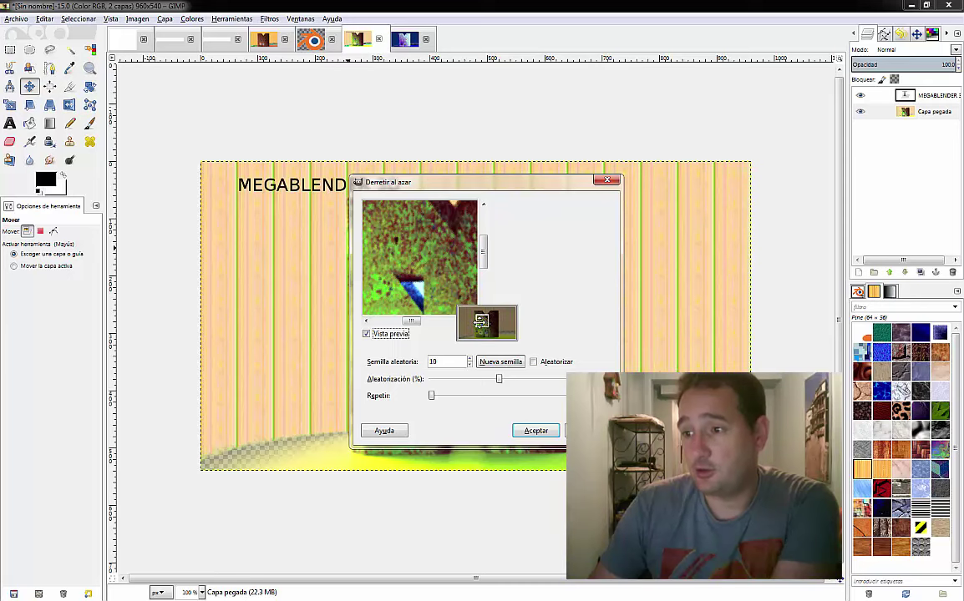
{"action": "left_click_drag", "start_coordinate": [480, 321], "coordinate": [481, 334]}
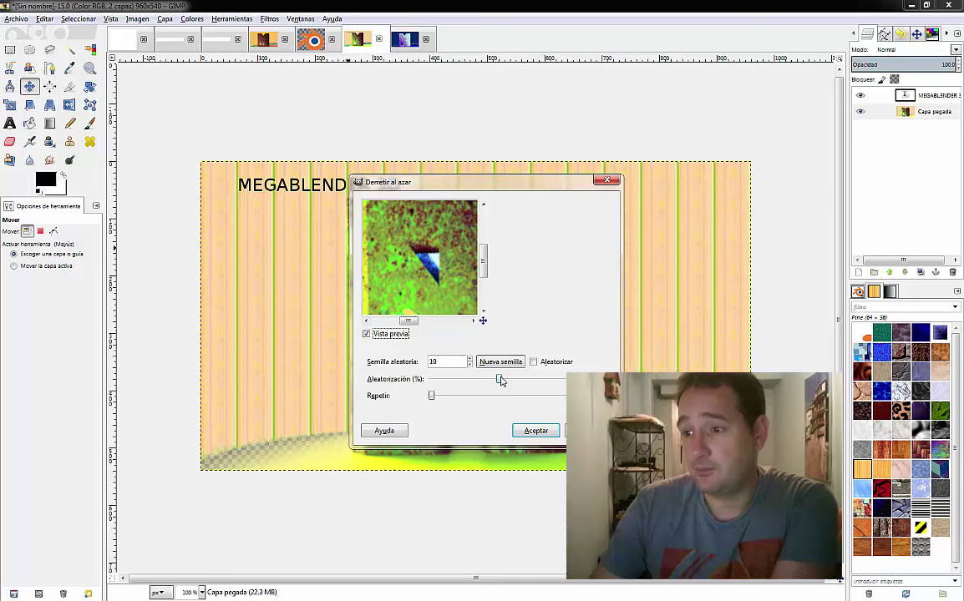
{"action": "left_click_drag", "start_coordinate": [501, 381], "coordinate": [505, 380]}
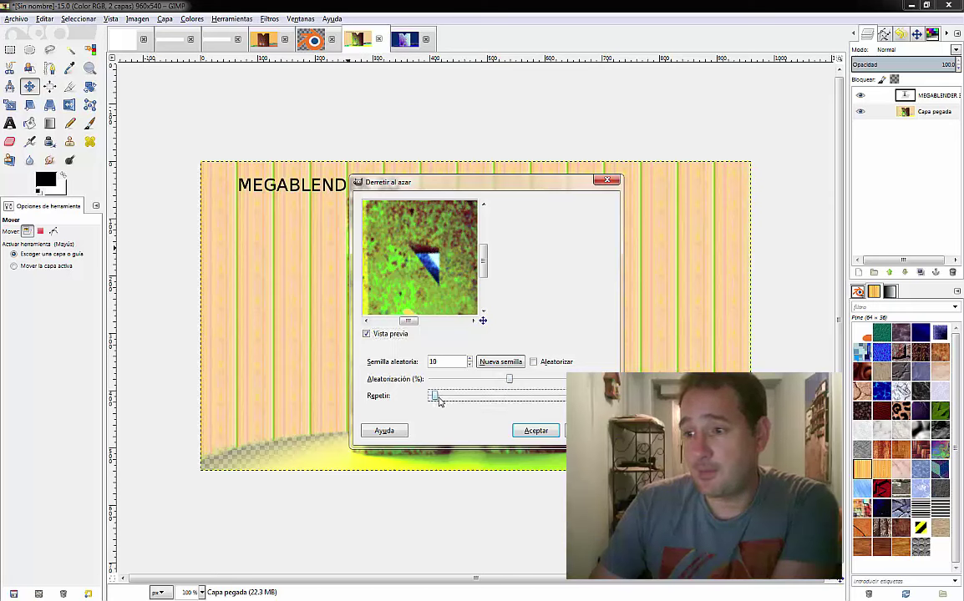
{"action": "left_click_drag", "start_coordinate": [431, 399], "coordinate": [442, 396]}
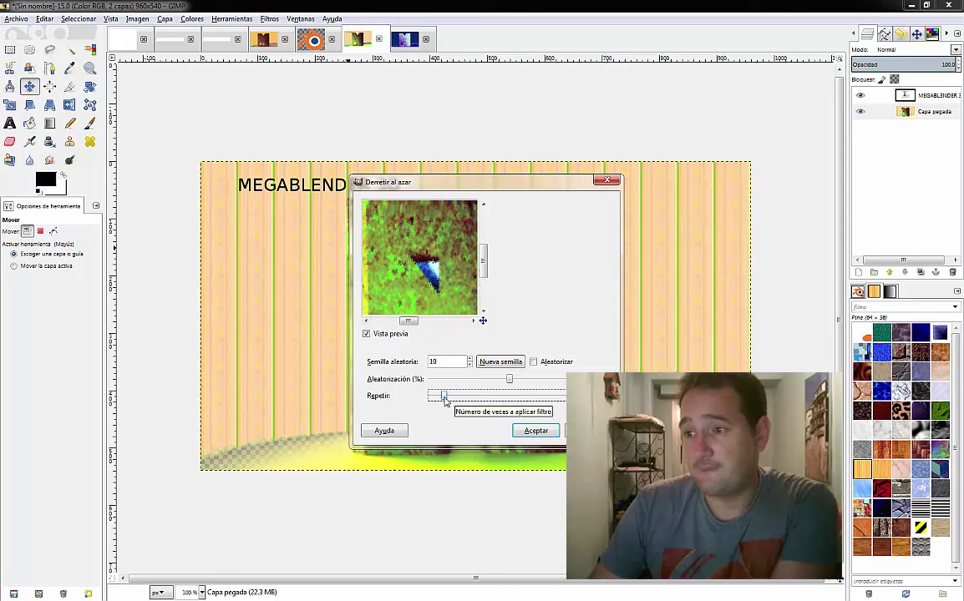
{"action": "left_click", "coordinate": [536, 430]}
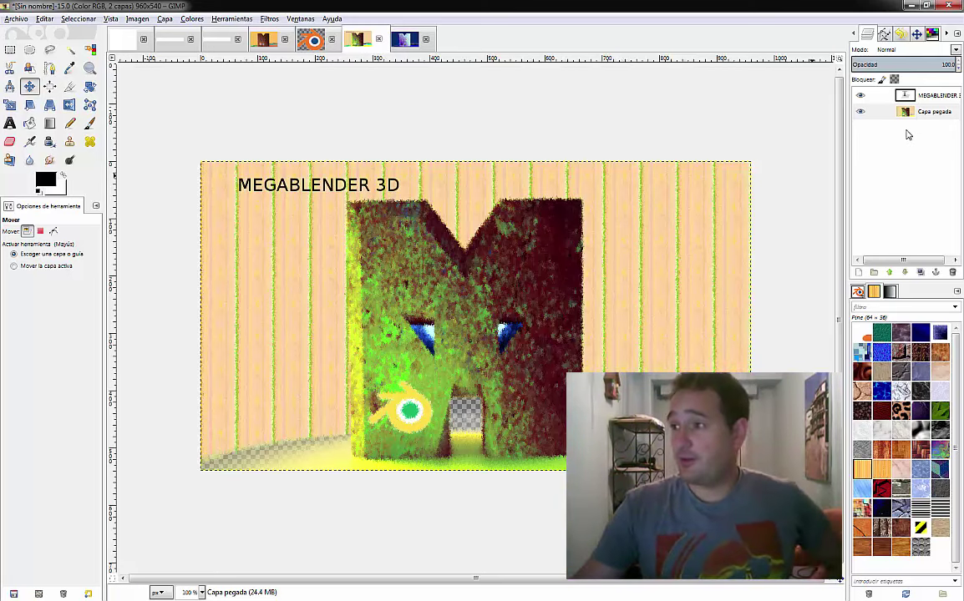
Step: On the MEGABLENDER 3D layer, apply Manchar with Aleatorización 27 and Repetir 5
{"action": "left_click", "coordinate": [919, 95]}
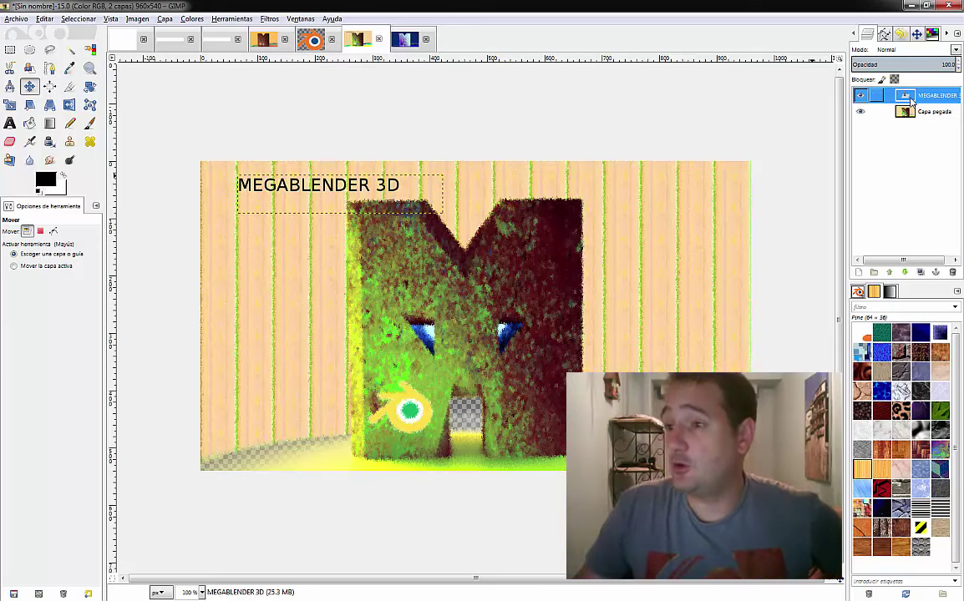
{"action": "left_click", "coordinate": [269, 19]}
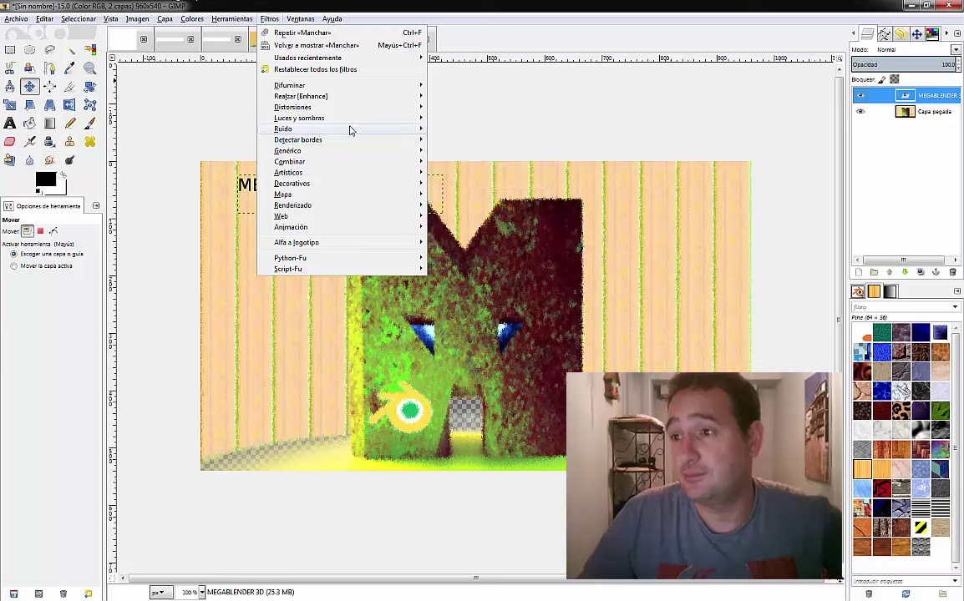
{"action": "mouse_move", "coordinate": [283, 128]}
{"action": "left_click", "coordinate": [457, 161]}
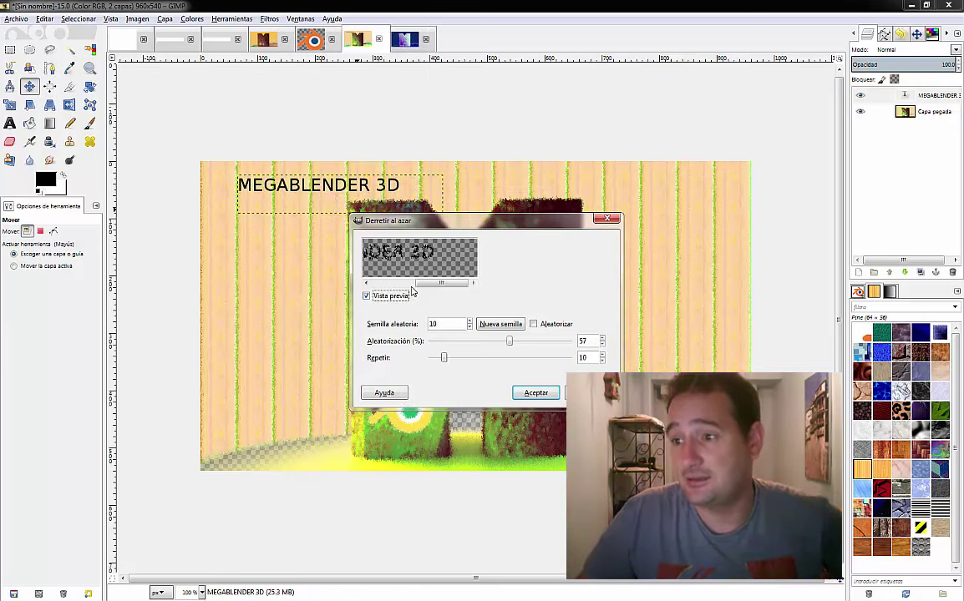
{"action": "left_click", "coordinate": [446, 359]}
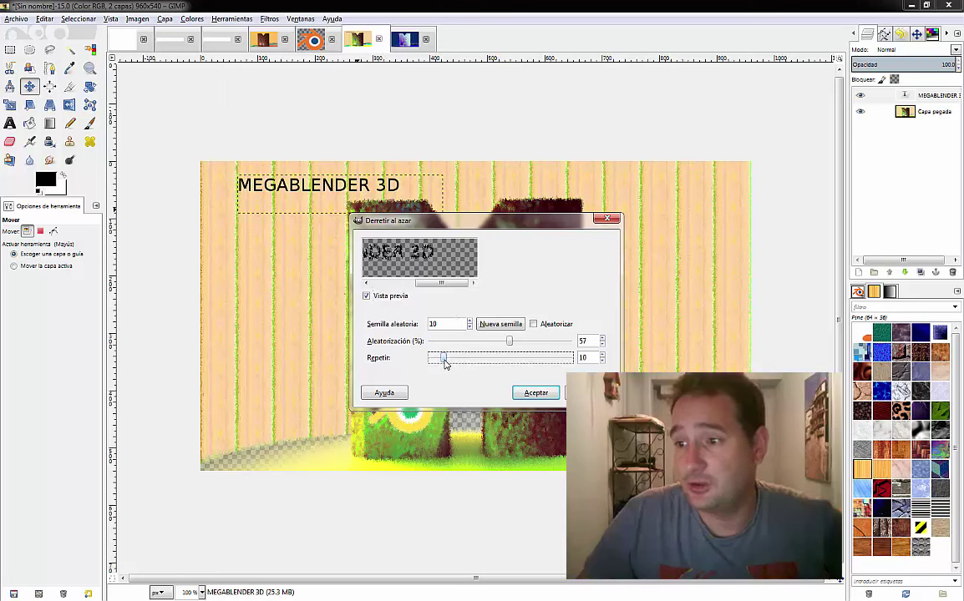
{"action": "left_click_drag", "start_coordinate": [440, 363], "coordinate": [436, 360]}
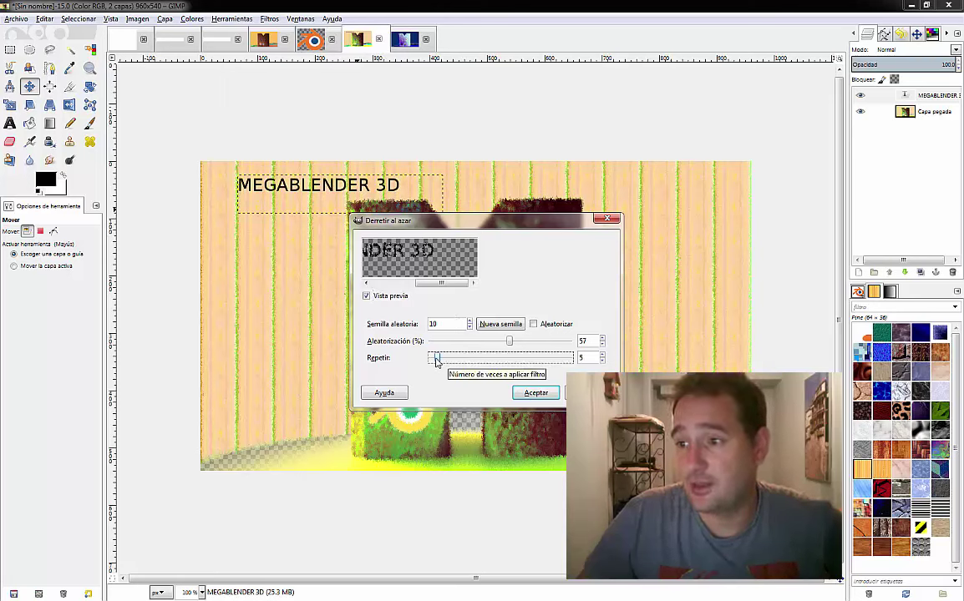
{"action": "left_click_drag", "start_coordinate": [509, 341], "coordinate": [466, 349]}
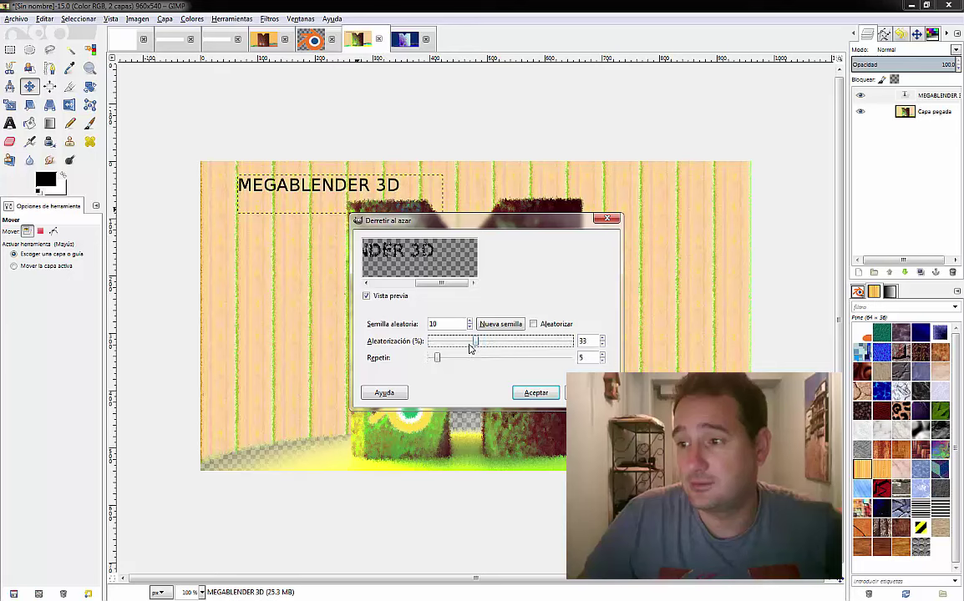
{"action": "left_click", "coordinate": [536, 394]}
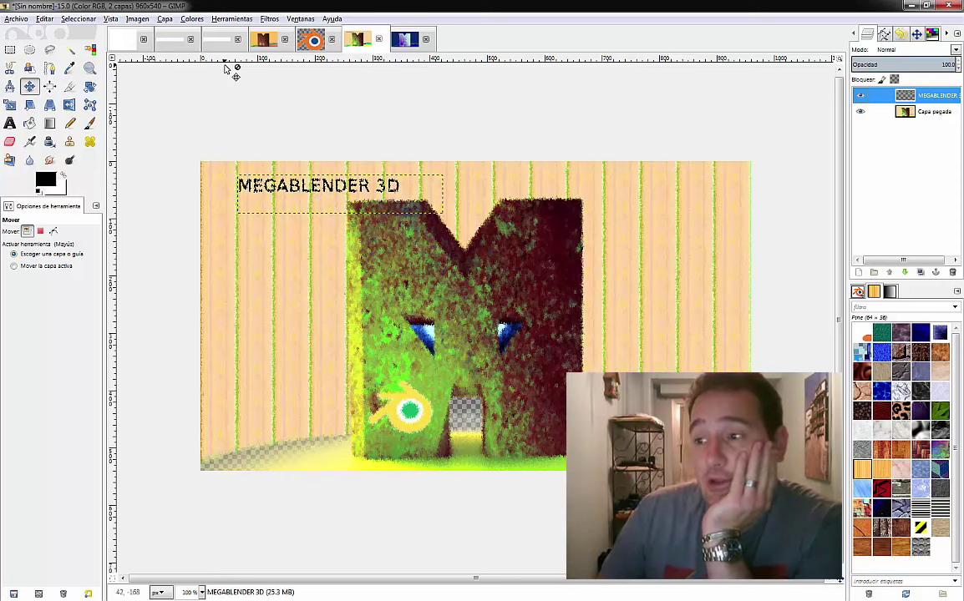
{"action": "left_click", "coordinate": [269, 18]}
{"action": "left_click", "coordinate": [307, 7]}
{"action": "left_click", "coordinate": [301, 19]}
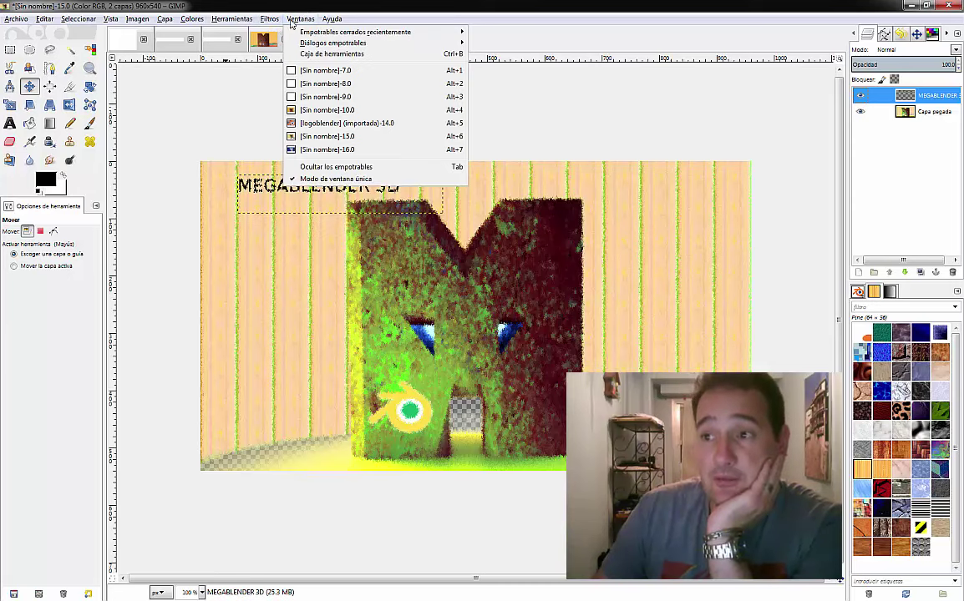
{"action": "left_click", "coordinate": [301, 18]}
{"action": "left_click", "coordinate": [303, 18]}
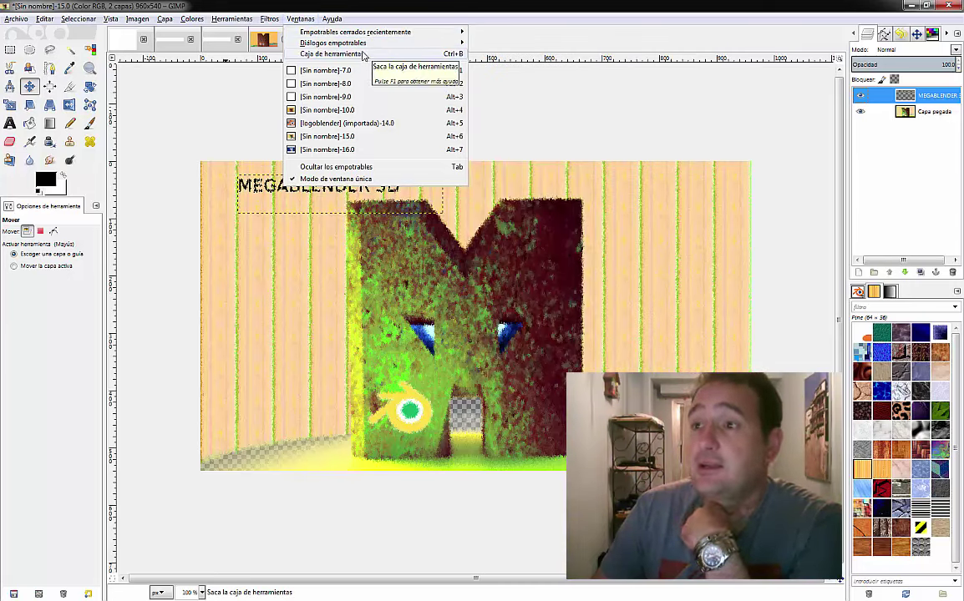
{"action": "mouse_move", "coordinate": [333, 42]}
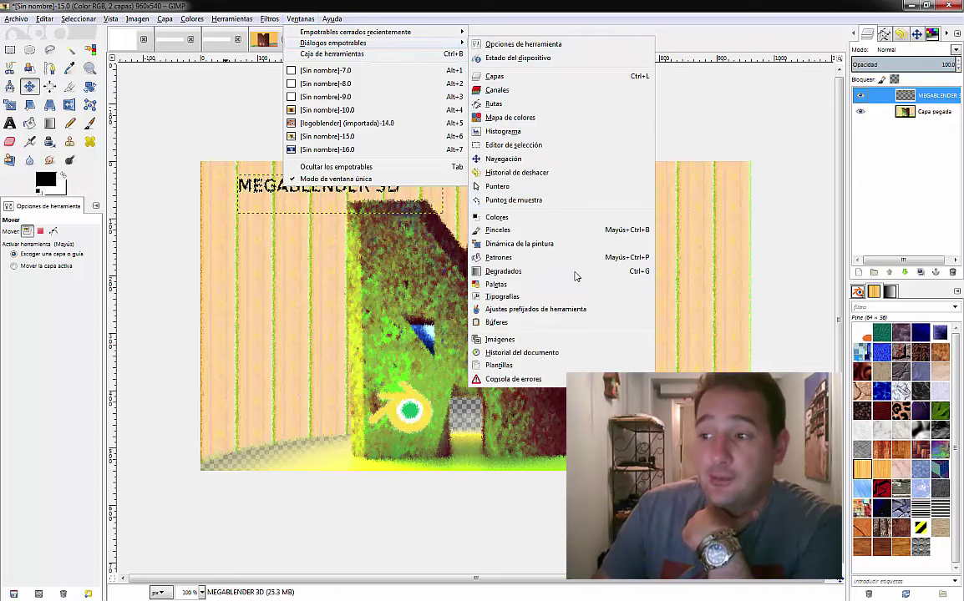
{"action": "left_click", "coordinate": [191, 91]}
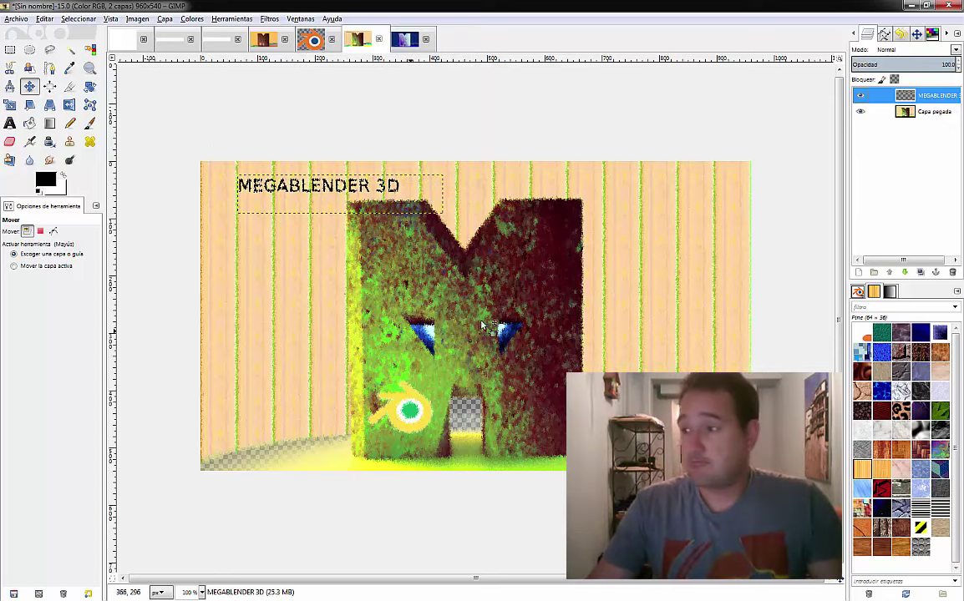
{"action": "left_click", "coordinate": [918, 111]}
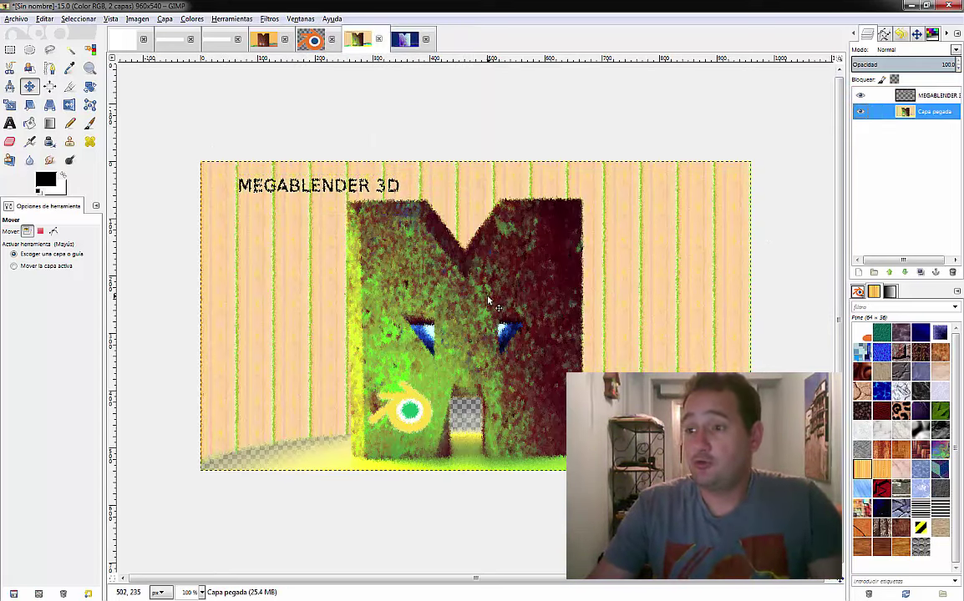
{"action": "scroll", "coordinate": [487, 299], "scroll_direction": "up", "scroll_amount": 2, "text": "ctrl"}
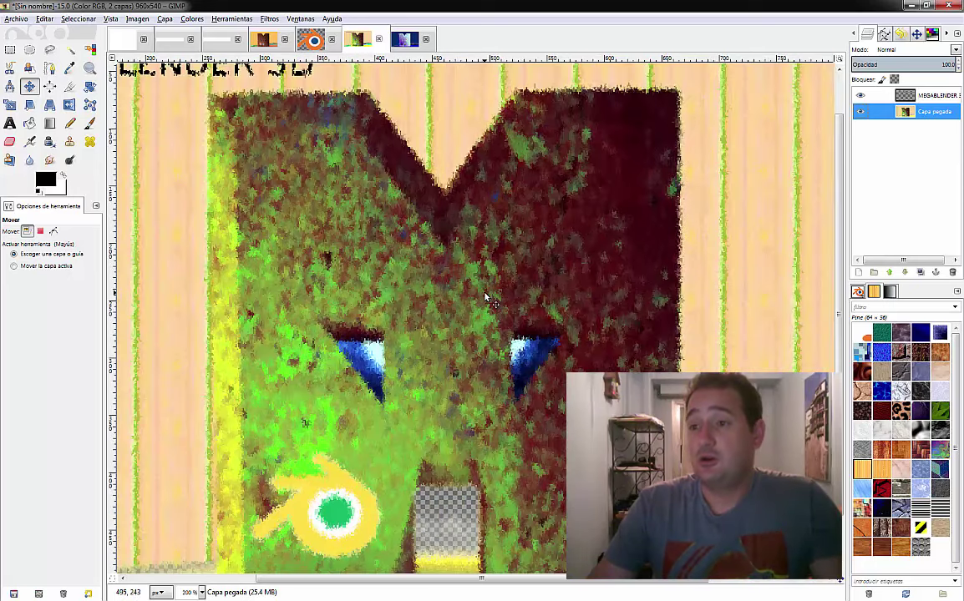
{"action": "scroll", "coordinate": [487, 299], "scroll_direction": "down", "scroll_amount": 1, "text": "ctrl"}
{"action": "left_click_drag", "start_coordinate": [459, 292], "coordinate": [481, 285]}
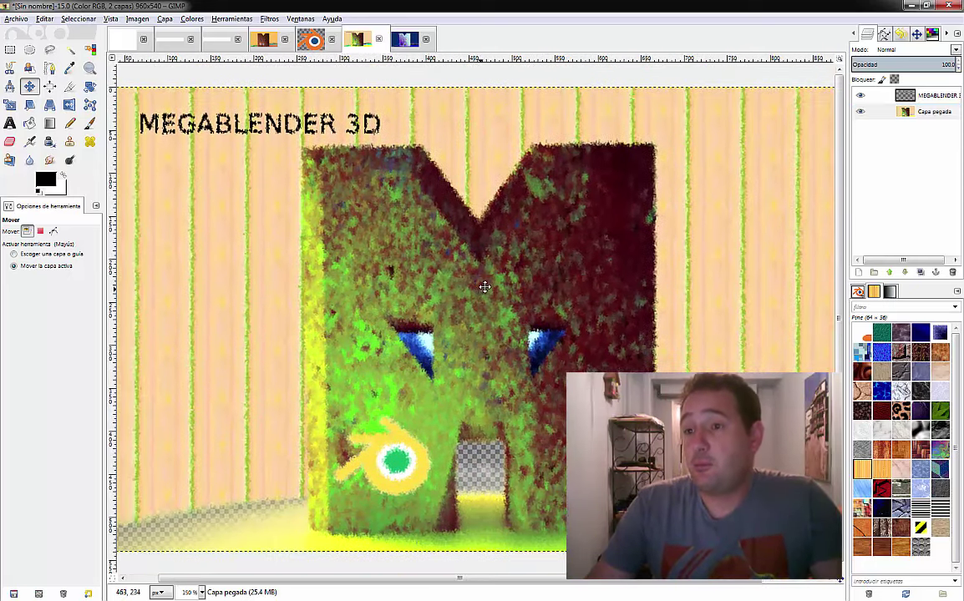